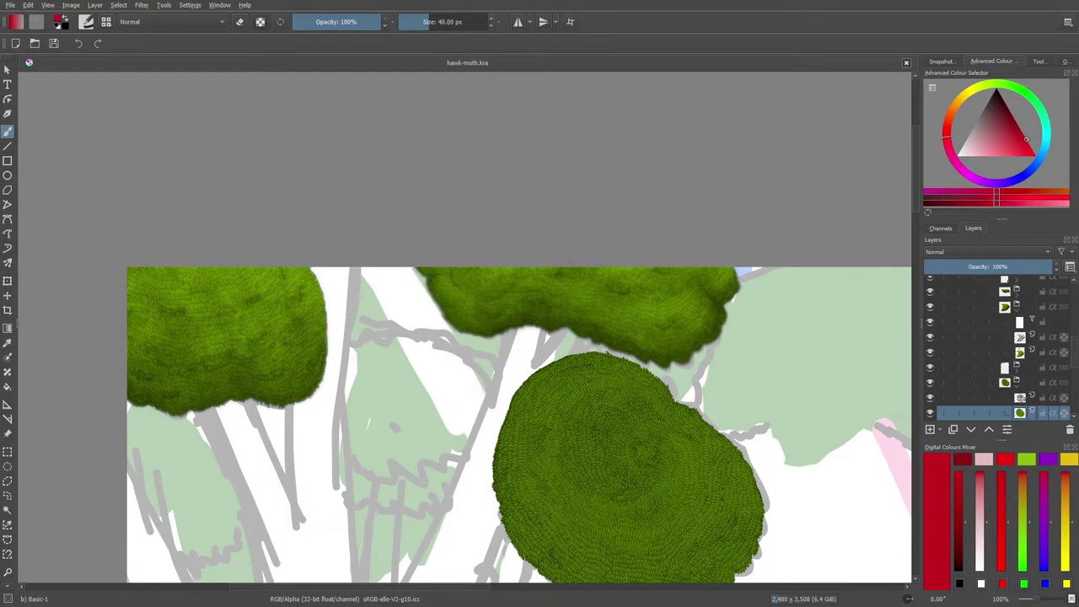
Step: Examine the round foliage clump's leaf texture and edges beside the finished shaded foliage near the canvas's upper edge
{"action": "scroll", "coordinate": [594, 442], "scroll_direction": "down", "scroll_amount": 2}
{"action": "scroll", "coordinate": [594, 442], "scroll_direction": "up", "scroll_amount": 5}
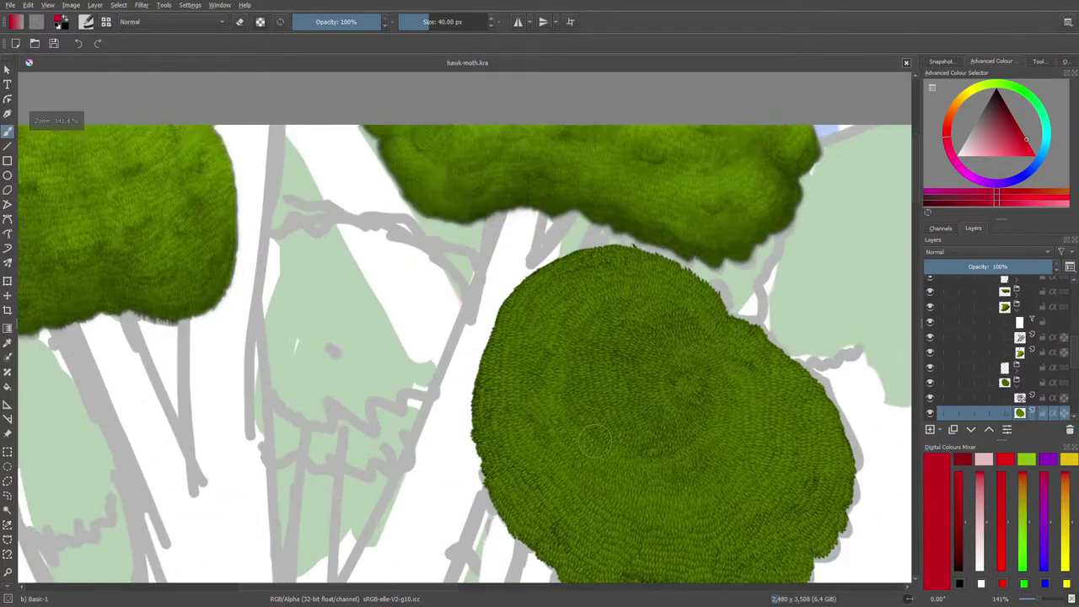
{"action": "scroll", "coordinate": [594, 443], "scroll_direction": "down", "scroll_amount": 4}
{"action": "scroll", "coordinate": [649, 372], "scroll_direction": "up", "scroll_amount": 6}
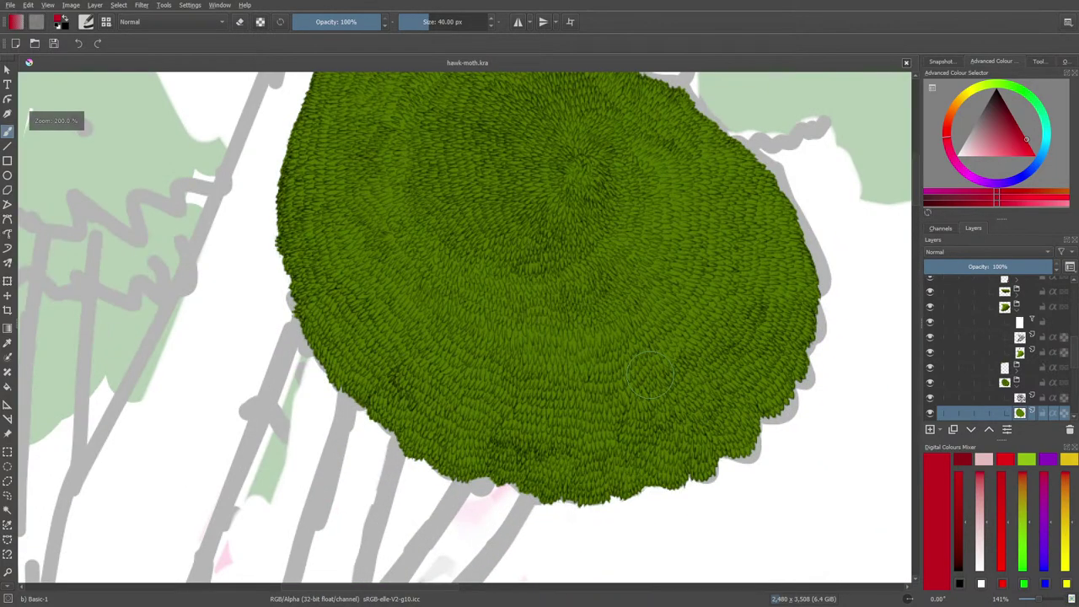
{"action": "scroll", "coordinate": [651, 376], "scroll_direction": "down", "scroll_amount": 1}
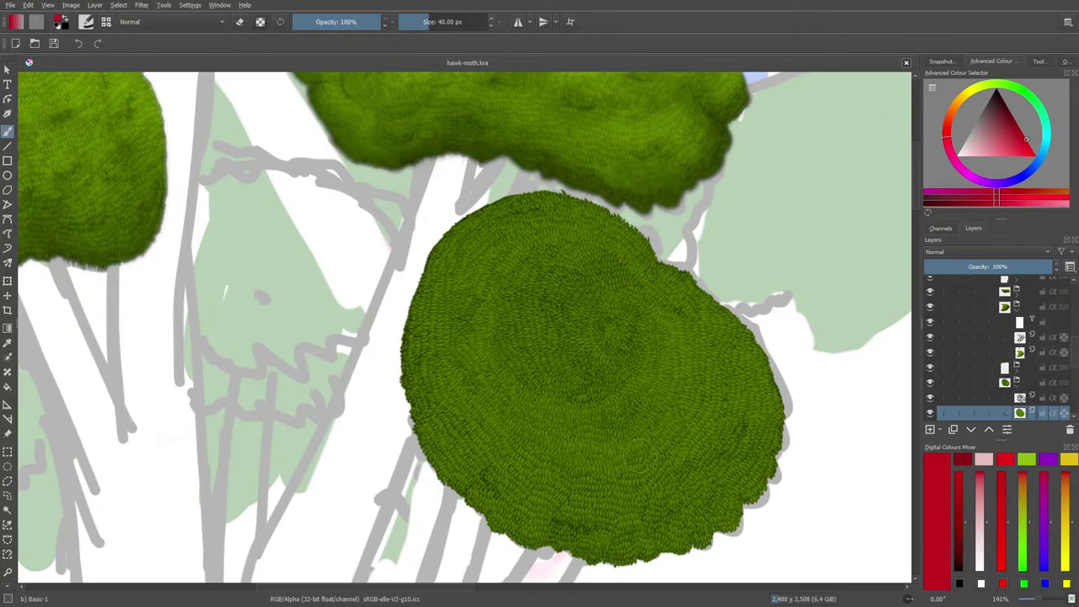
{"action": "scroll", "coordinate": [515, 405], "scroll_direction": "down", "scroll_amount": 1}
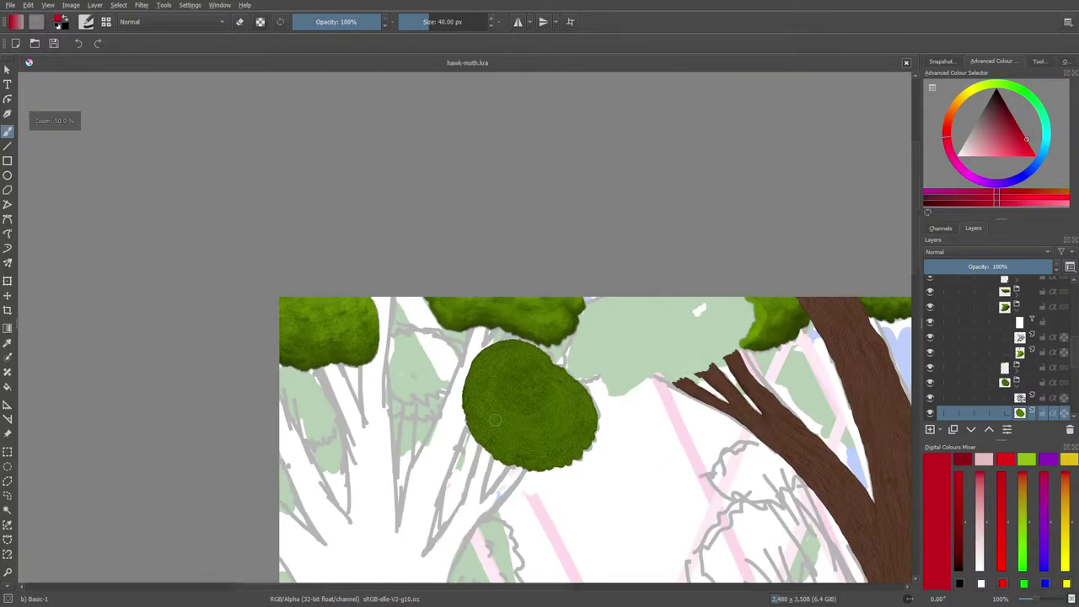
{"action": "scroll", "coordinate": [590, 392], "scroll_direction": "up", "scroll_amount": 1}
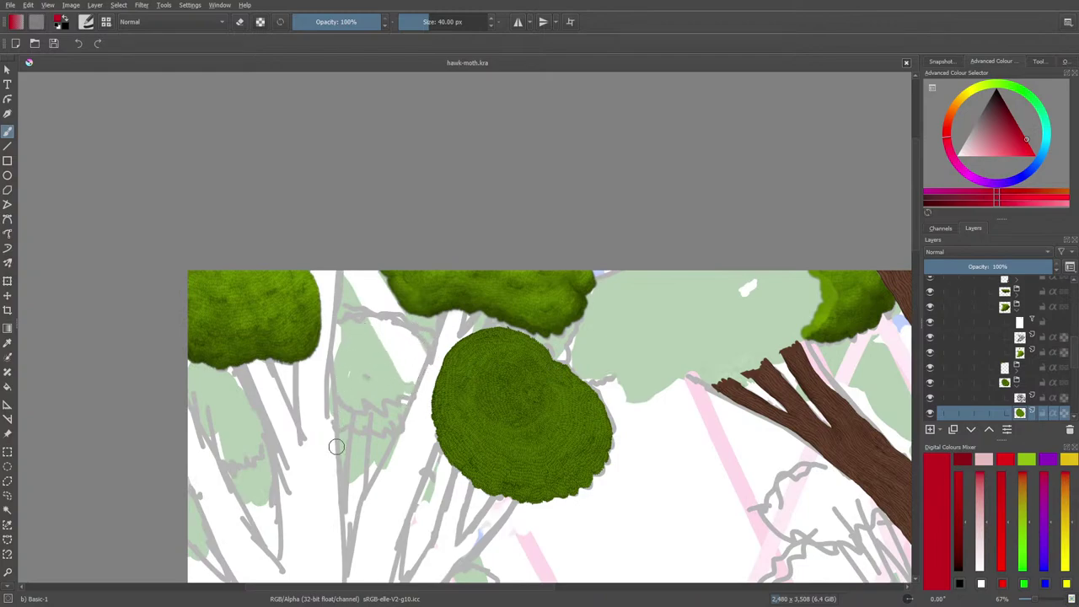
{"action": "scroll", "coordinate": [327, 344], "scroll_direction": "up", "scroll_amount": 2}
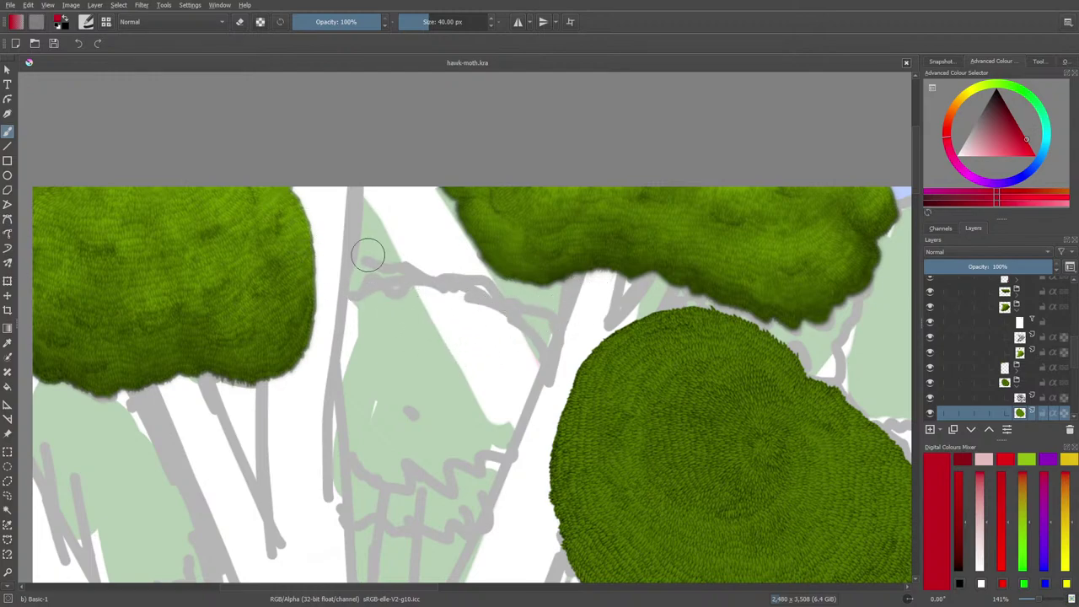
{"action": "scroll", "coordinate": [467, 241], "scroll_direction": "up", "scroll_amount": 1}
{"action": "scroll", "coordinate": [434, 256], "scroll_direction": "down", "scroll_amount": 1}
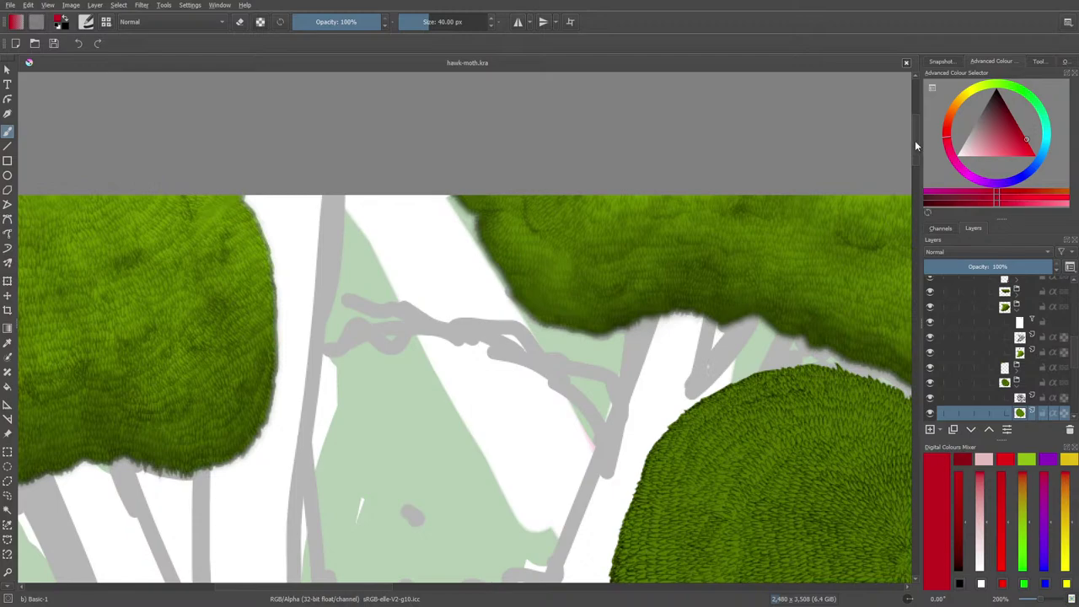
{"action": "left_click_drag", "start_coordinate": [915, 154], "coordinate": [923, 181]}
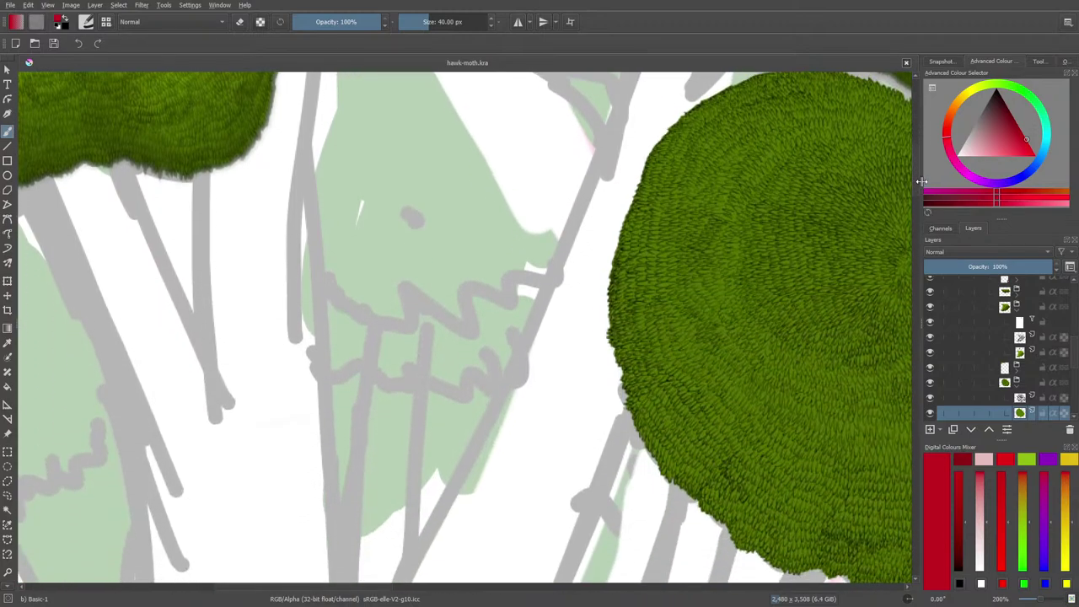
{"action": "left_click_drag", "start_coordinate": [354, 590], "coordinate": [443, 590]}
Step: Turn on Preserve Alpha and choose the b) Basic-2 Opacity brush preset
{"action": "left_click", "coordinate": [262, 21]}
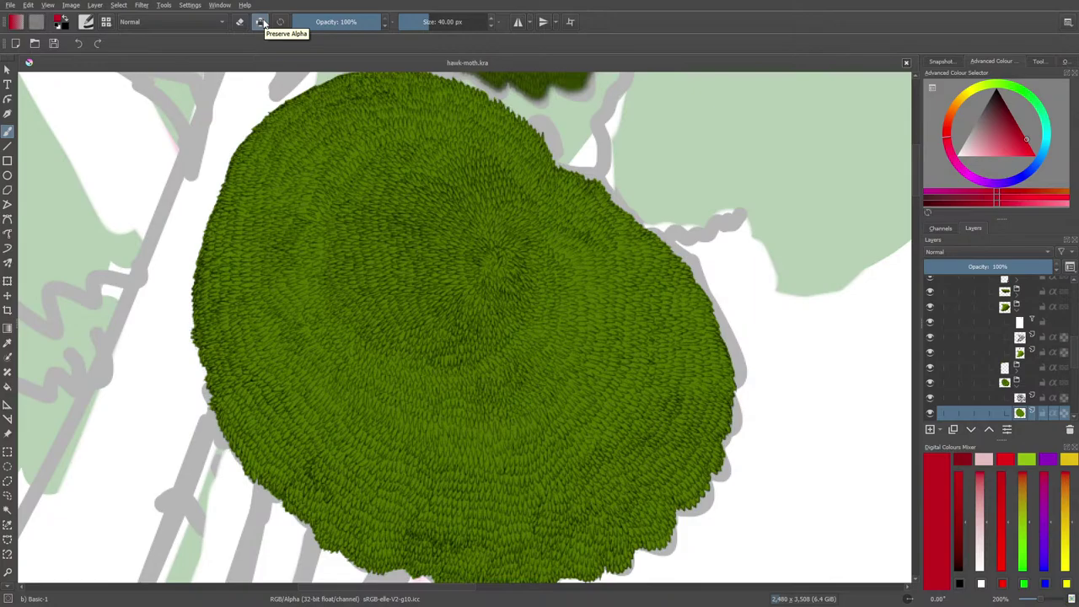
{"action": "left_click", "coordinate": [87, 23]}
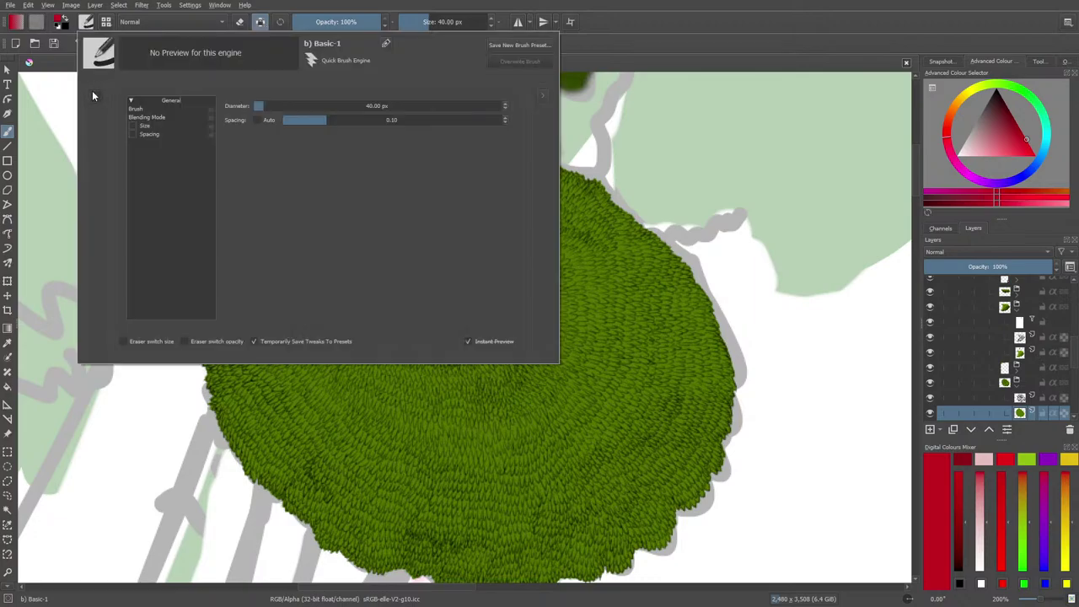
{"action": "left_click", "coordinate": [94, 97]}
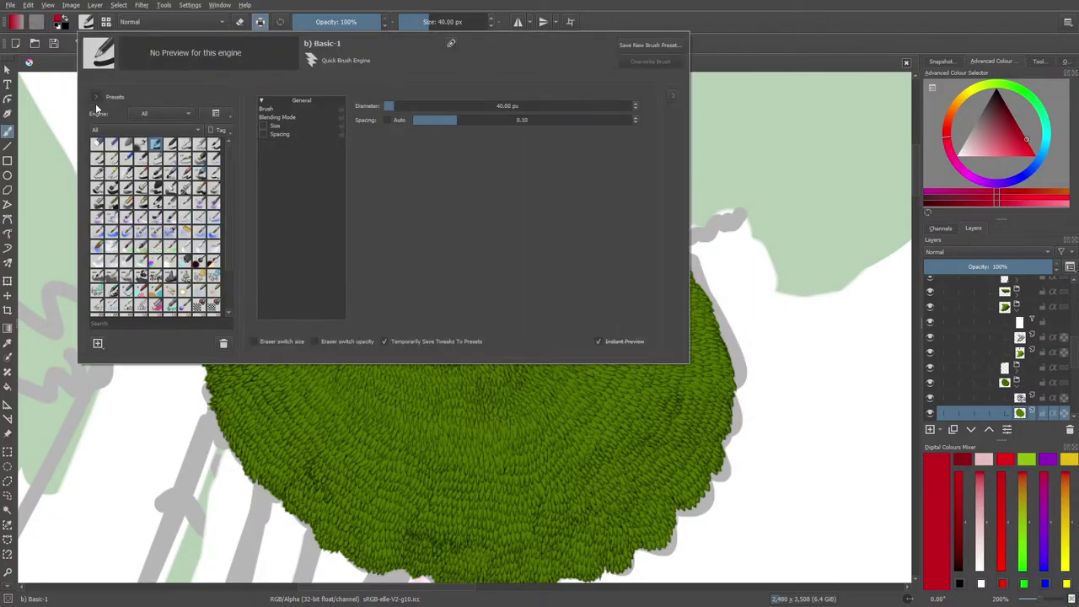
{"action": "left_click", "coordinate": [112, 172]}
{"action": "left_click", "coordinate": [171, 144]}
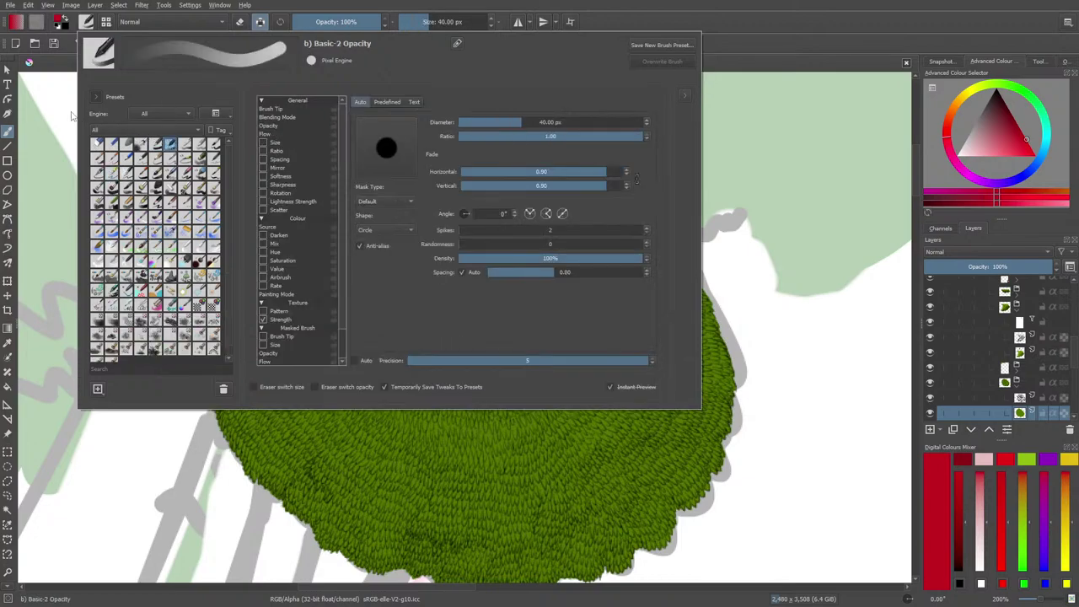
{"action": "right_click", "coordinate": [50, 108]}
{"action": "left_click", "coordinate": [363, 295]}
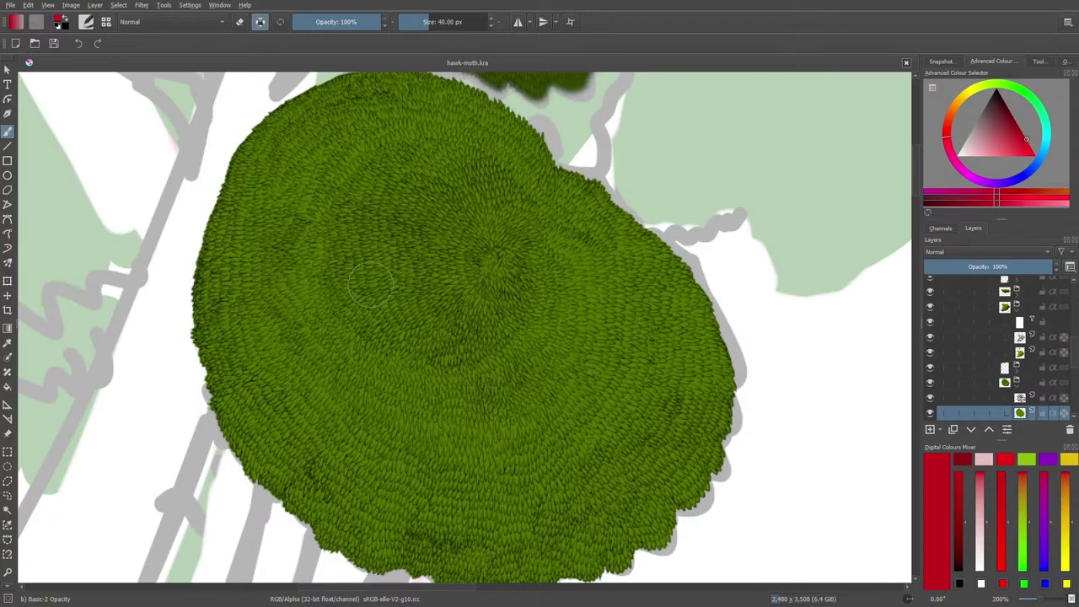
Step: Sample the round foliage clump's green and darken it to a deeper green as the brush colour
{"action": "left_click", "coordinate": [9, 344]}
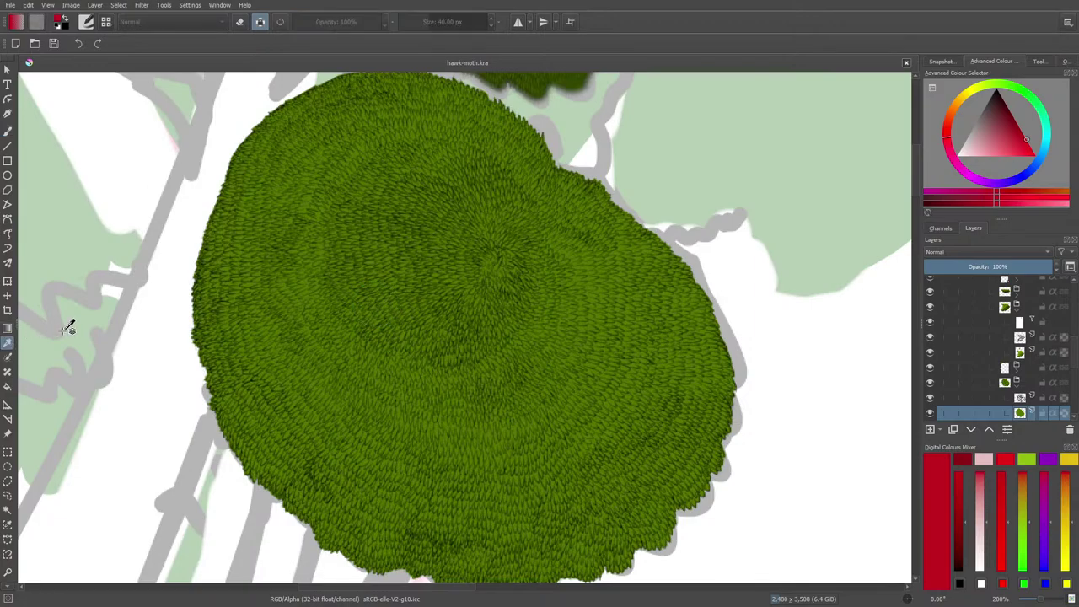
{"action": "left_click", "coordinate": [585, 265]}
{"action": "left_click", "coordinate": [584, 257]}
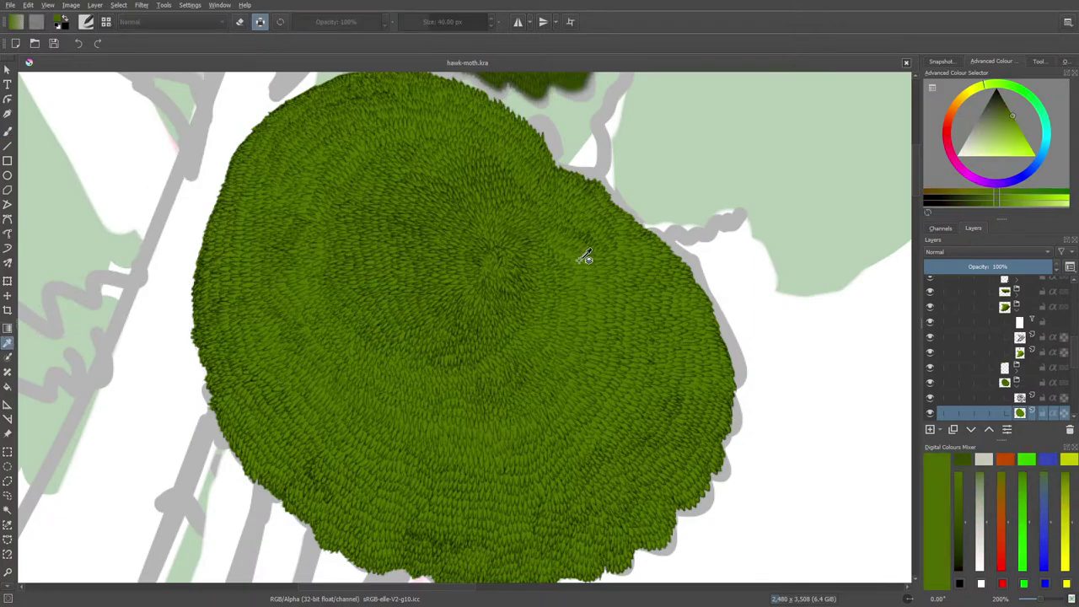
{"action": "left_click", "coordinate": [7, 130]}
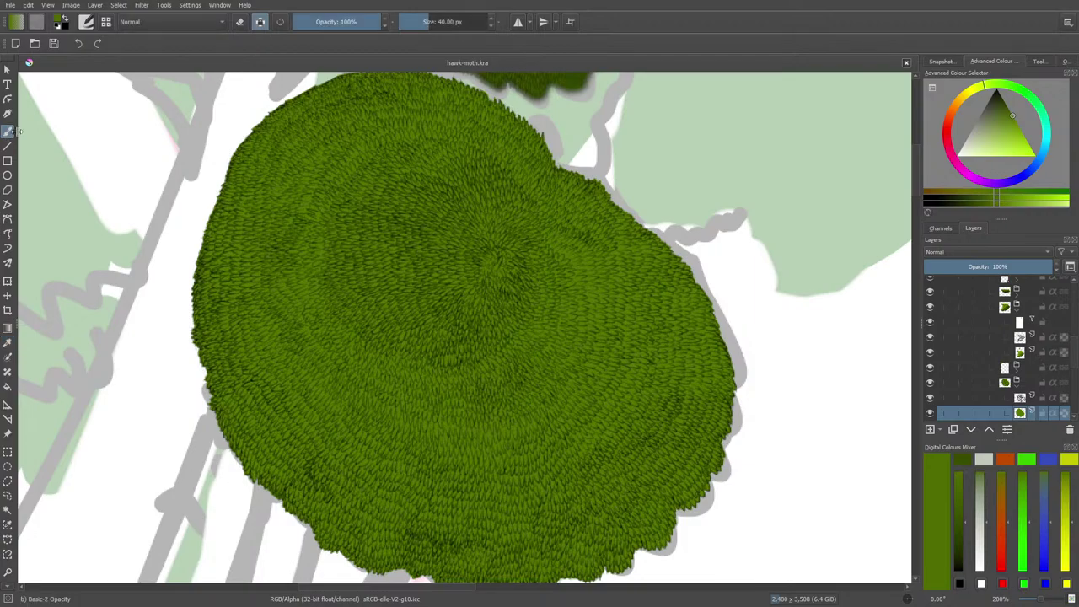
{"action": "right_click", "coordinate": [373, 413]}
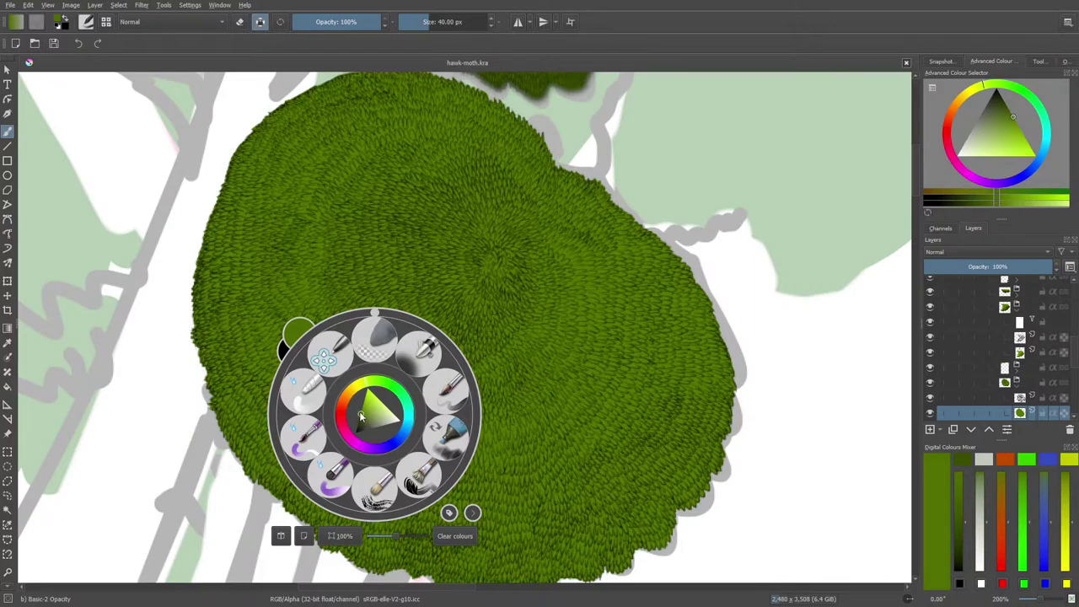
{"action": "left_click", "coordinate": [361, 414]}
{"action": "left_click_drag", "start_coordinate": [361, 419], "coordinate": [361, 421]}
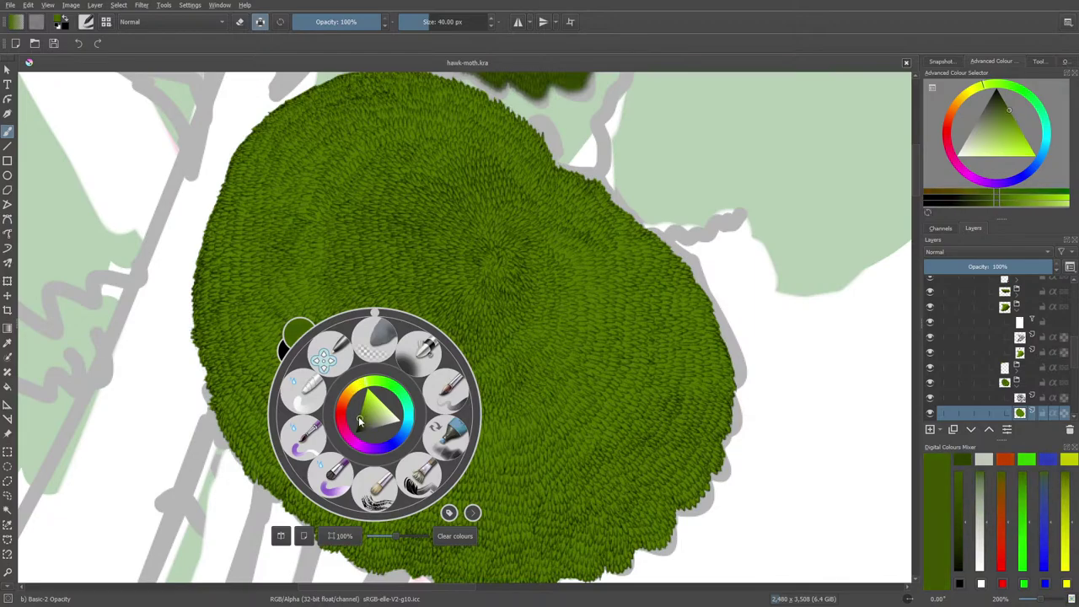
{"action": "left_click", "coordinate": [144, 284]}
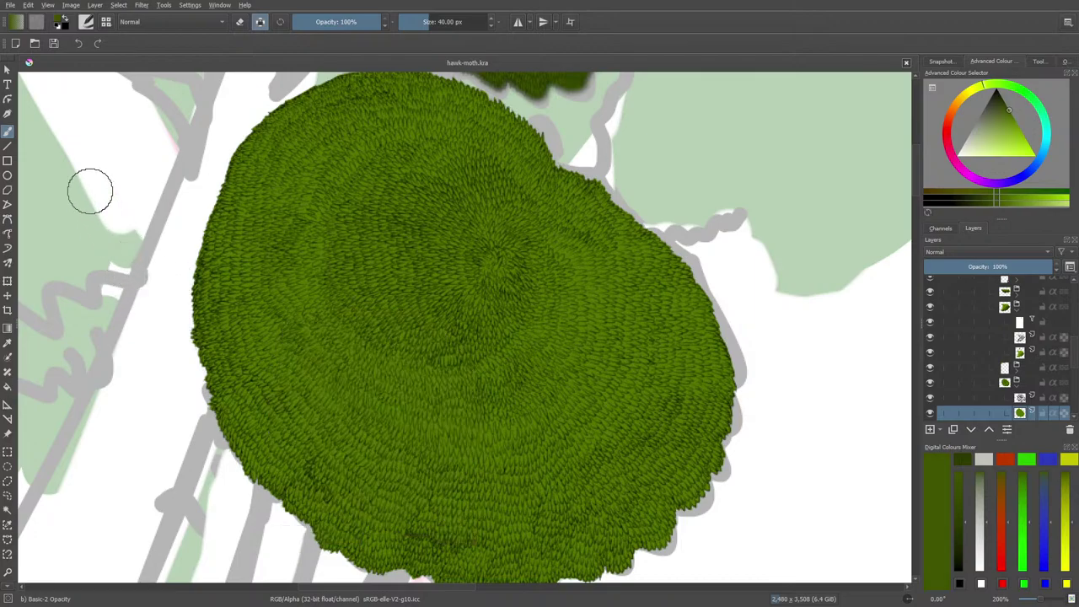
Step: Paint dark green shading along the lower and outer edges of the round foliage clump
{"action": "scroll", "coordinate": [915, 177], "scroll_direction": "down", "scroll_amount": 2}
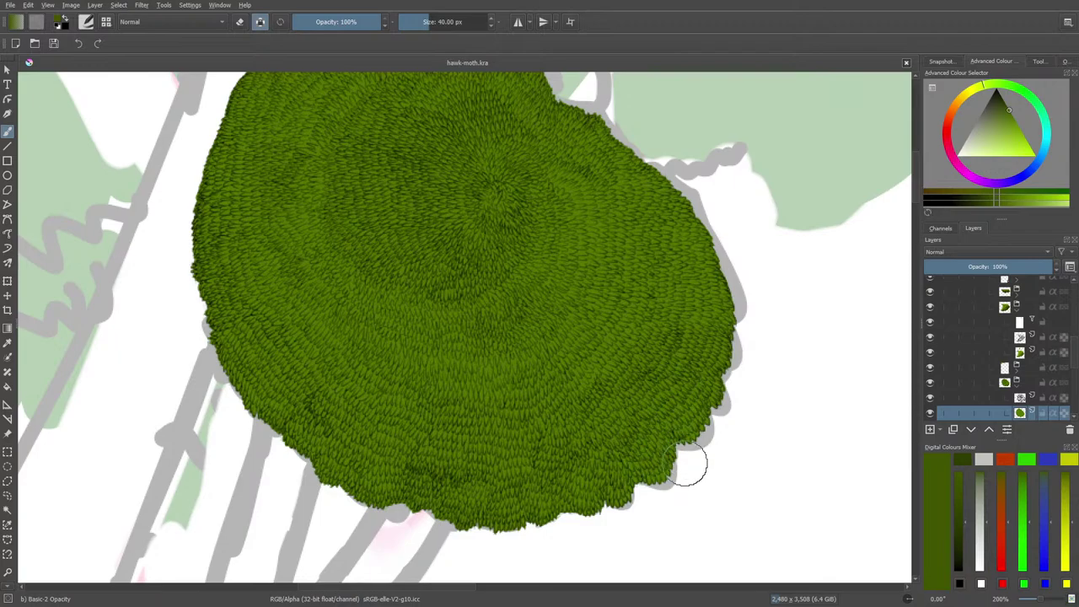
{"action": "mouse_move", "coordinate": [621, 511]}
{"action": "left_mouse_down"}
{"action": "mouse_move", "coordinate": [597, 526]}
{"action": "mouse_move", "coordinate": [553, 530]}
{"action": "mouse_move", "coordinate": [562, 512]}
{"action": "mouse_move", "coordinate": [542, 537]}
{"action": "mouse_move", "coordinate": [466, 544]}
{"action": "mouse_move", "coordinate": [470, 533]}
{"action": "mouse_move", "coordinate": [443, 550]}
{"action": "mouse_move", "coordinate": [407, 525]}
{"action": "mouse_move", "coordinate": [427, 517]}
{"action": "mouse_move", "coordinate": [410, 530]}
{"action": "mouse_move", "coordinate": [342, 508]}
{"action": "mouse_move", "coordinate": [330, 498]}
{"action": "mouse_move", "coordinate": [343, 483]}
{"action": "mouse_move", "coordinate": [328, 500]}
{"action": "mouse_move", "coordinate": [290, 466]}
{"action": "mouse_move", "coordinate": [309, 458]}
{"action": "mouse_move", "coordinate": [275, 466]}
{"action": "mouse_move", "coordinate": [253, 437]}
{"action": "mouse_move", "coordinate": [271, 428]}
{"action": "mouse_move", "coordinate": [265, 442]}
{"action": "mouse_move", "coordinate": [234, 422]}
{"action": "mouse_move", "coordinate": [191, 294]}
{"action": "mouse_move", "coordinate": [198, 263]}
{"action": "left_mouse_up"}
{"action": "scroll", "coordinate": [890, 181], "scroll_direction": "up", "scroll_amount": 3}
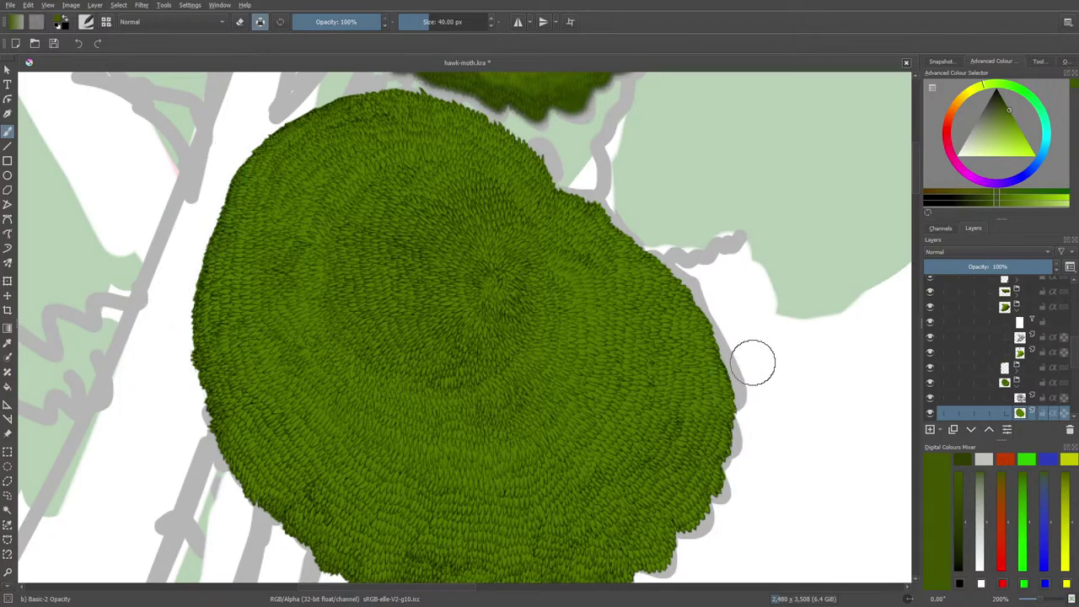
{"action": "scroll", "coordinate": [918, 178], "scroll_direction": "down", "scroll_amount": 3}
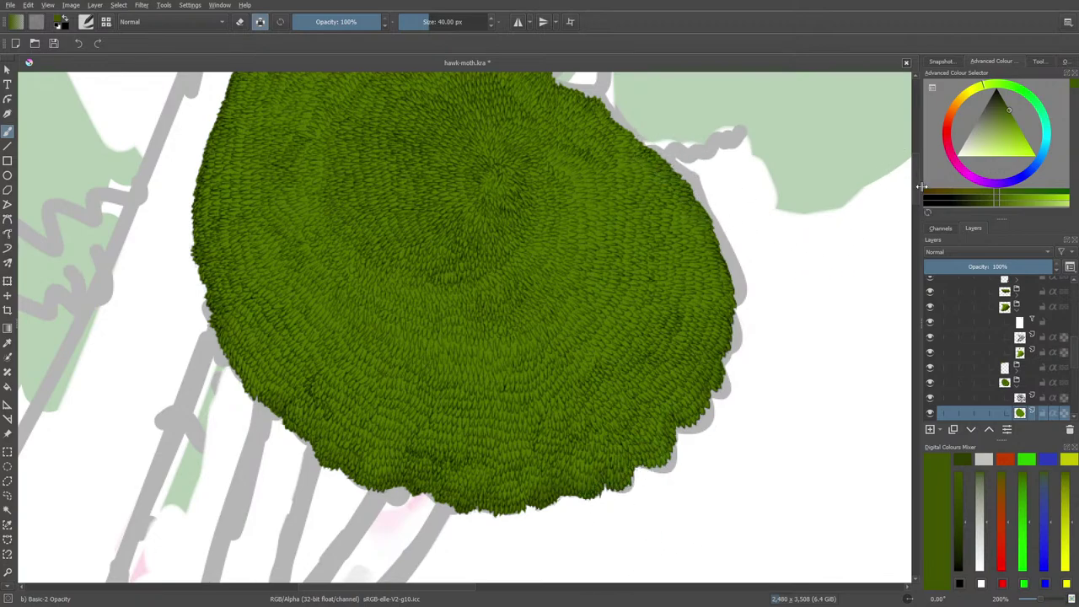
{"action": "left_click_drag", "start_coordinate": [917, 189], "coordinate": [912, 189]}
{"action": "scroll", "coordinate": [913, 192], "scroll_direction": "up", "scroll_amount": 1}
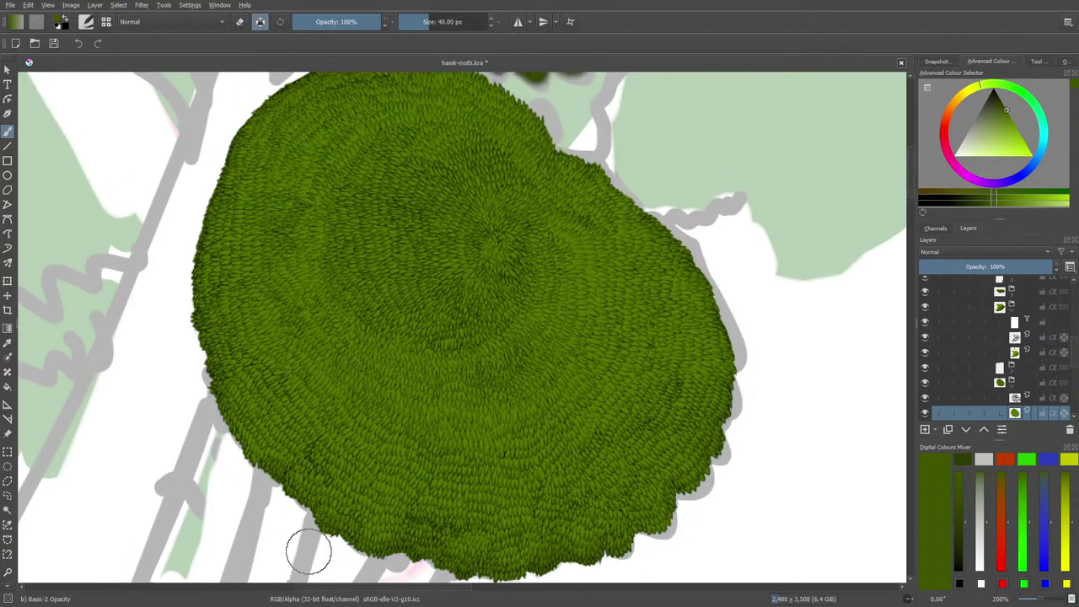
{"action": "mouse_move", "coordinate": [368, 561]}
{"action": "left_mouse_down"}
{"action": "mouse_move", "coordinate": [342, 568]}
{"action": "mouse_move", "coordinate": [325, 531]}
{"action": "mouse_move", "coordinate": [310, 542]}
{"action": "mouse_move", "coordinate": [257, 468]}
{"action": "left_mouse_up"}
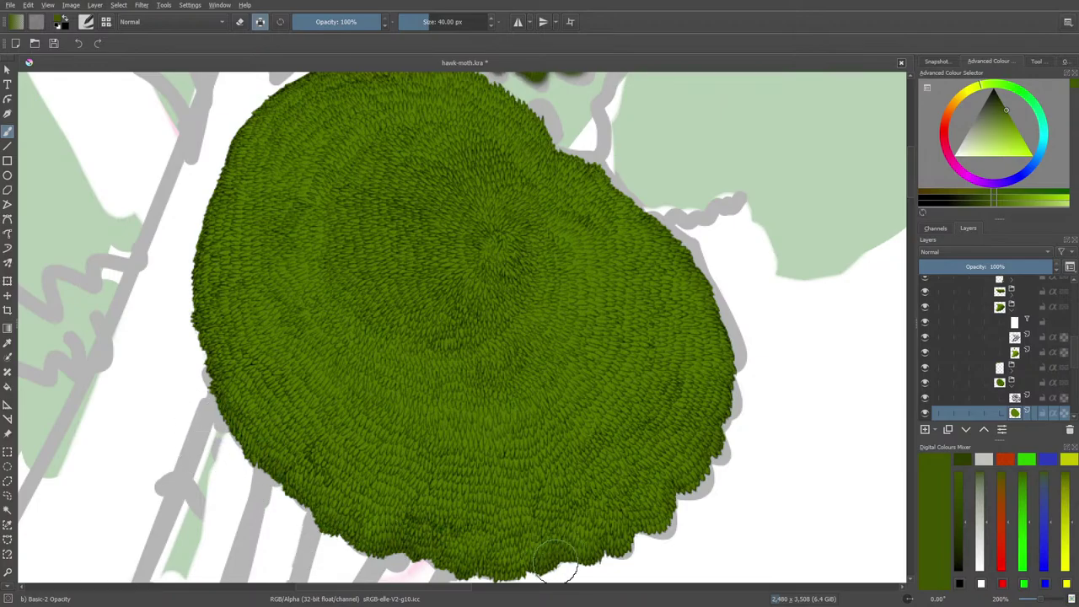
Step: Choose a slightly darker green and deepen the shadow along the round clump's lower rim
{"action": "scroll", "coordinate": [430, 580], "scroll_direction": "left", "scroll_amount": 2}
{"action": "scroll", "coordinate": [434, 569], "scroll_direction": "left", "scroll_amount": 5}
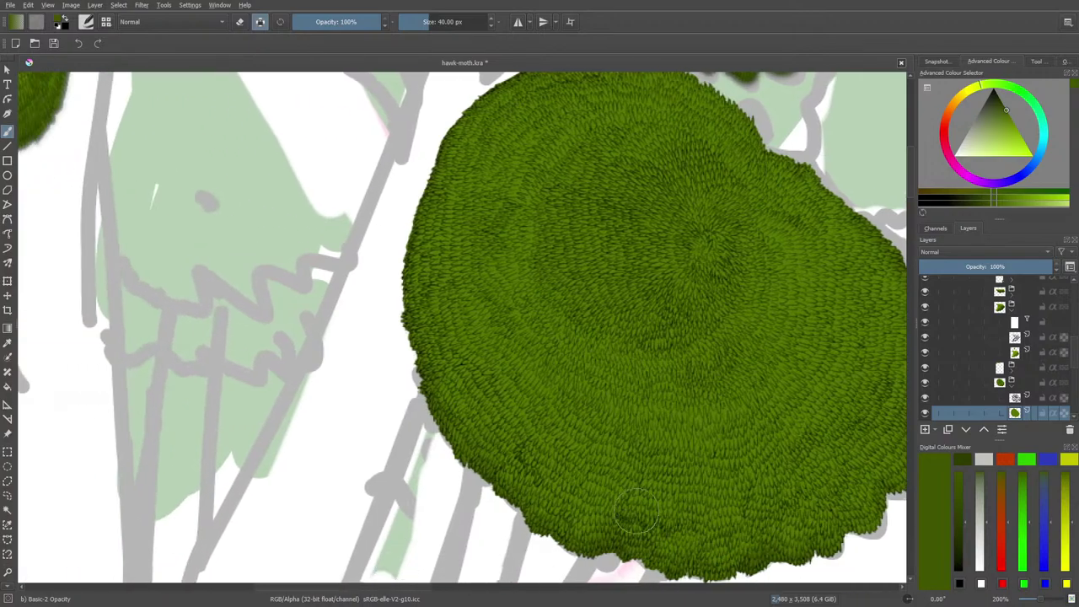
{"action": "scroll", "coordinate": [914, 194], "scroll_direction": "down", "scroll_amount": 3}
{"action": "scroll", "coordinate": [1040, 598], "scroll_direction": "down", "scroll_amount": 2}
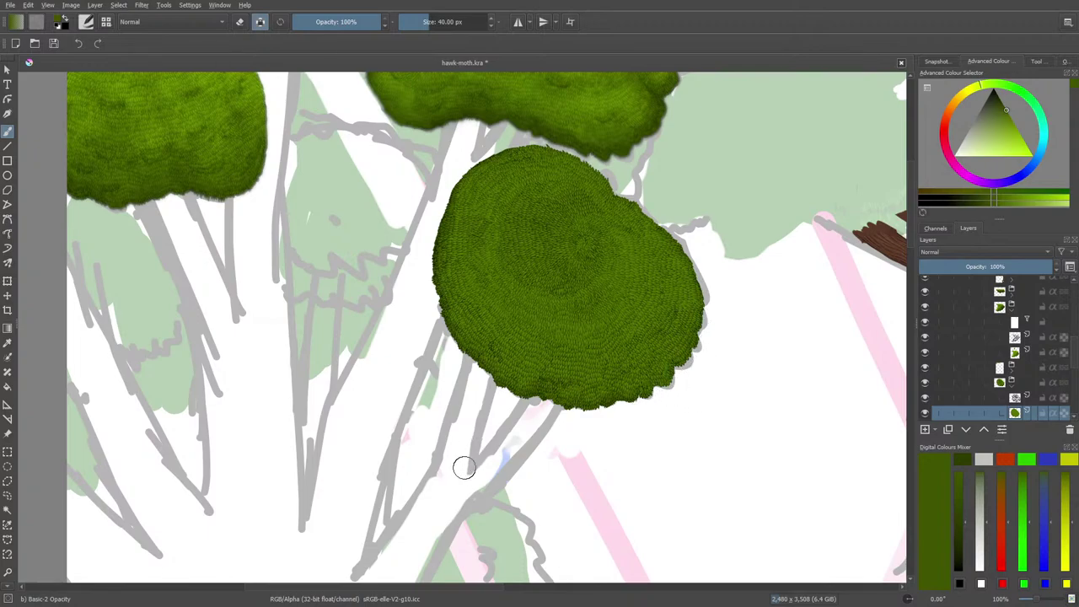
{"action": "right_click", "coordinate": [451, 265]}
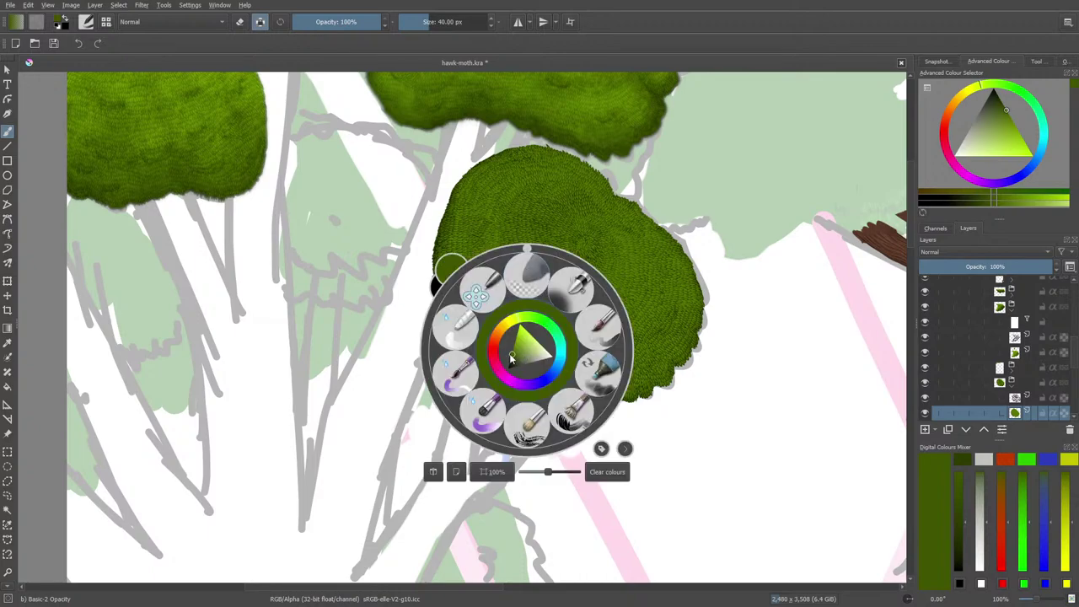
{"action": "left_click", "coordinate": [357, 241]}
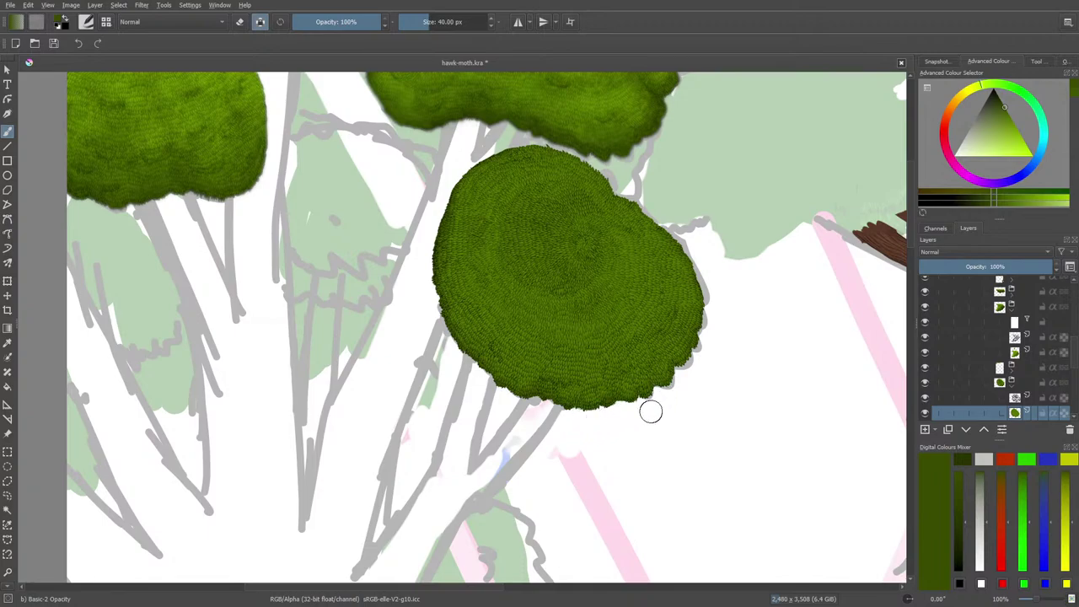
Step: Choose a bright yellow-green and brush first highlights onto the upper middle of the round foliage clump
{"action": "right_click", "coordinate": [451, 395]}
{"action": "left_click_drag", "start_coordinate": [437, 408], "coordinate": [438, 392]}
{"action": "left_click", "coordinate": [355, 300]}
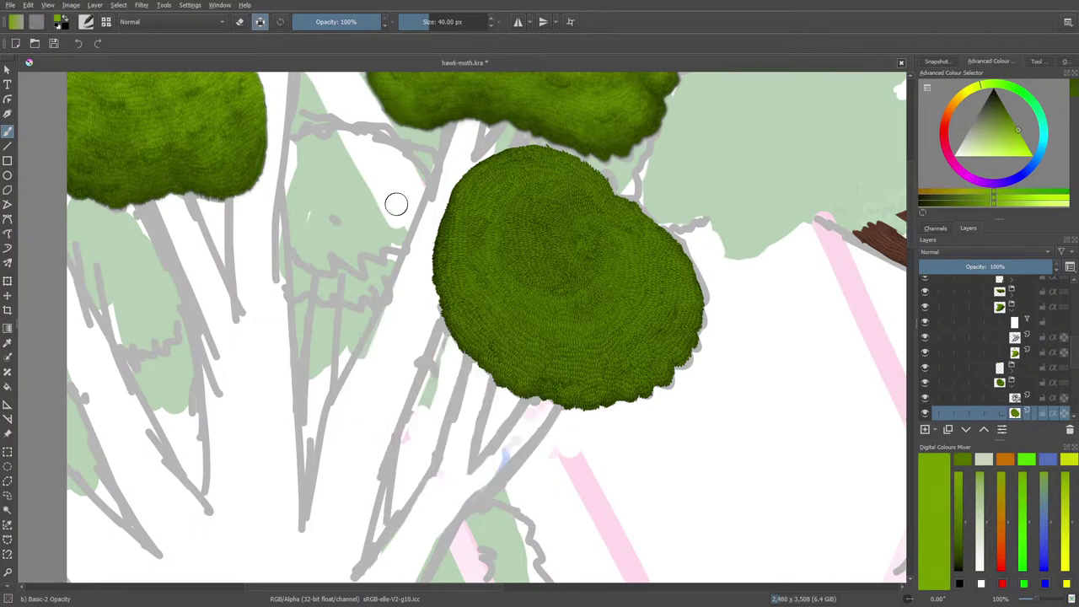
{"action": "left_click_drag", "start_coordinate": [611, 258], "coordinate": [583, 212]}
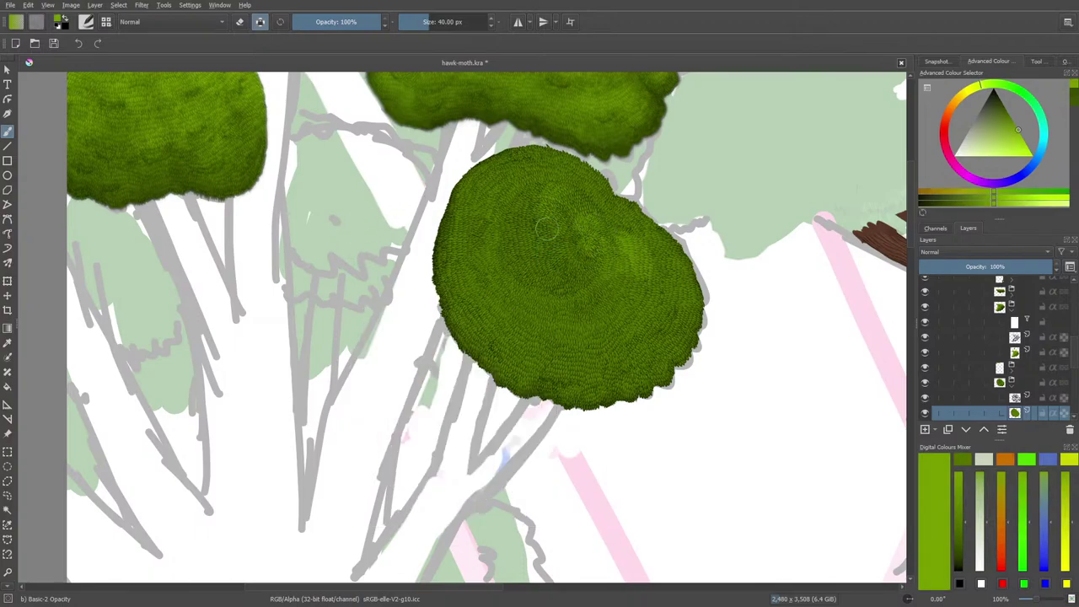
Step: Set the brush opacity to 75% and extend the bright green highlights over the clump's centre, right side and upper part
{"action": "left_click", "coordinate": [87, 22]}
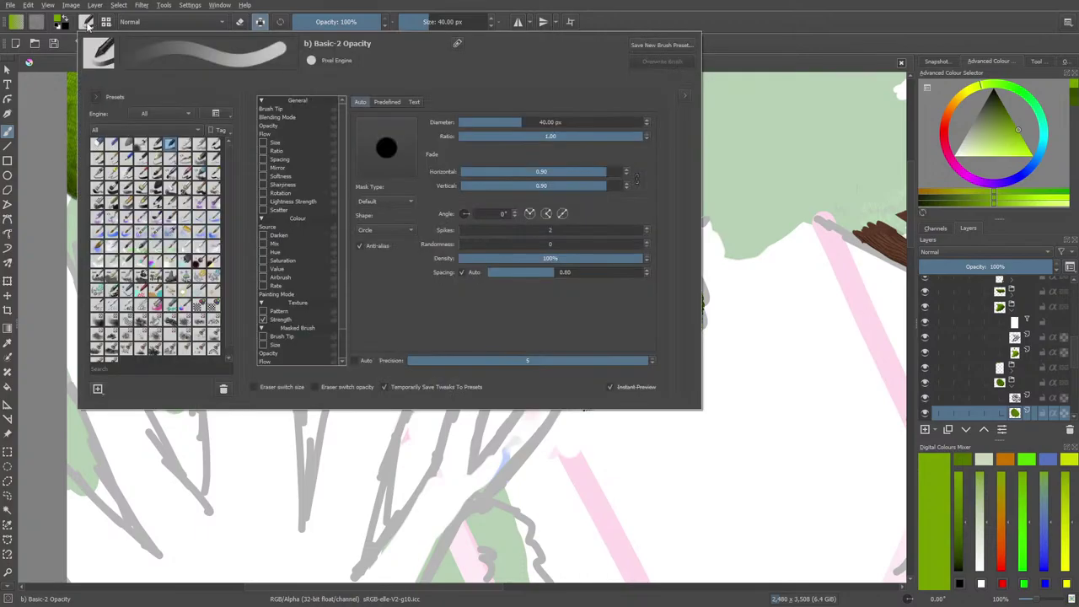
{"action": "right_click", "coordinate": [621, 434]}
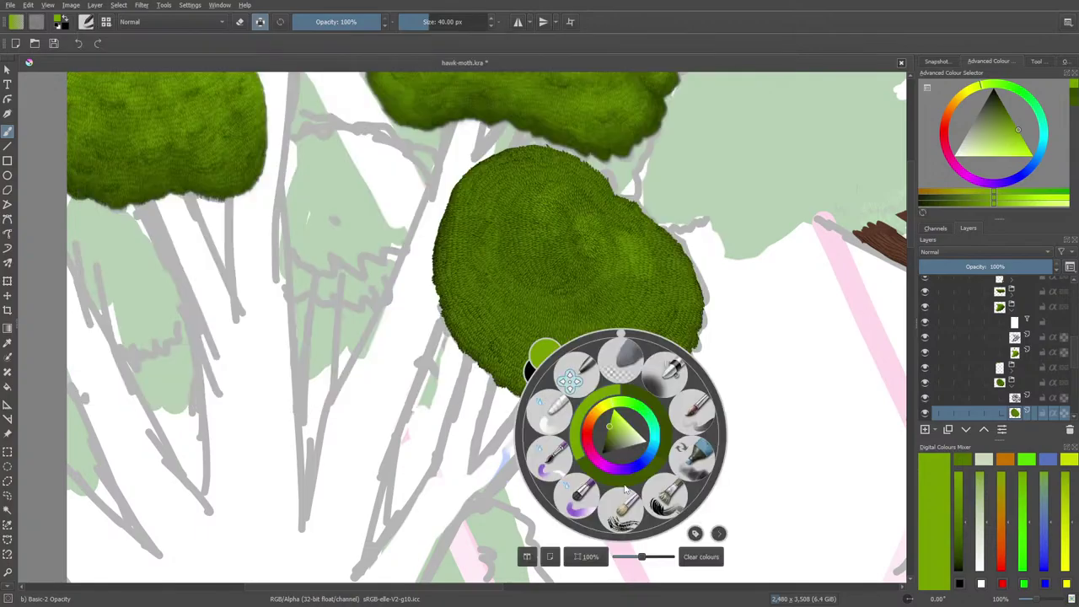
{"action": "left_click", "coordinate": [358, 23]}
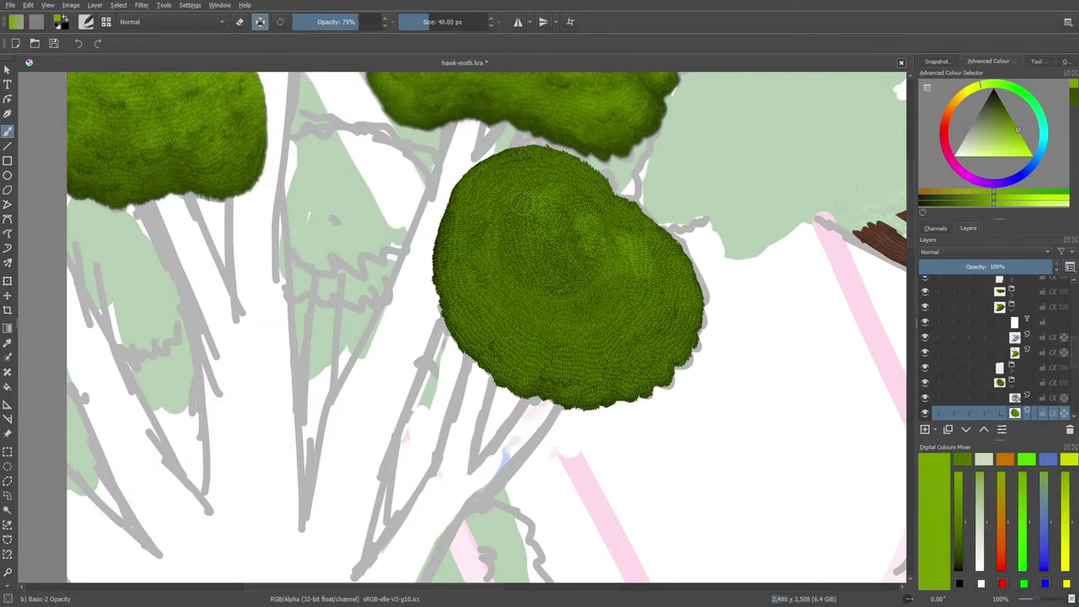
{"action": "mouse_move", "coordinate": [579, 215]}
{"action": "left_mouse_down"}
{"action": "mouse_move", "coordinate": [593, 292]}
{"action": "mouse_move", "coordinate": [575, 263]}
{"action": "left_mouse_up"}
{"action": "left_click_drag", "start_coordinate": [591, 209], "coordinate": [627, 312]}
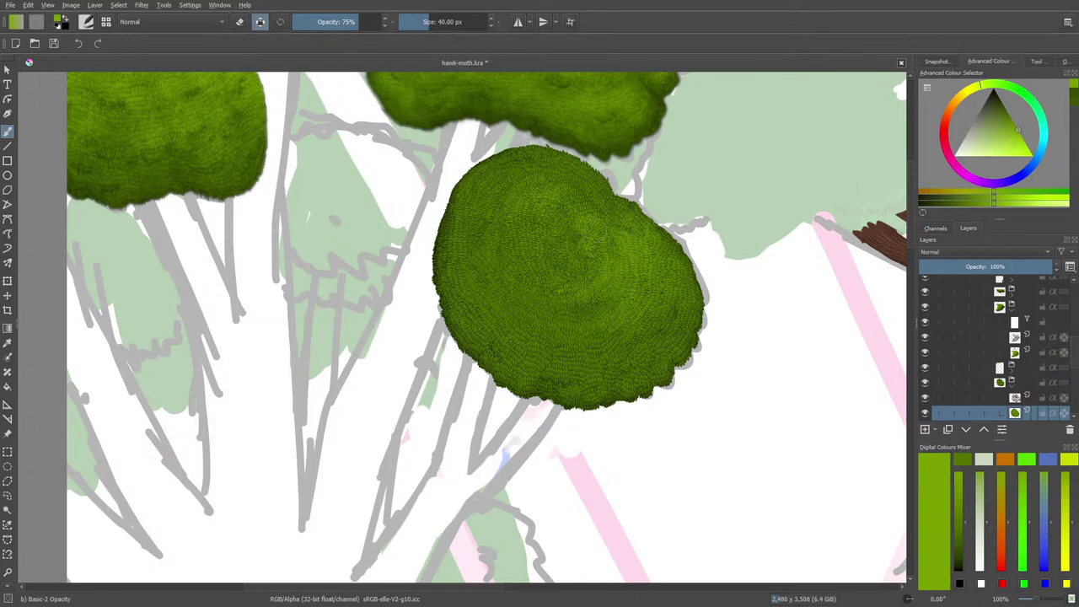
{"action": "mouse_move", "coordinate": [561, 165]}
{"action": "left_mouse_down"}
{"action": "mouse_move", "coordinate": [536, 162]}
{"action": "mouse_move", "coordinate": [539, 152]}
{"action": "mouse_move", "coordinate": [507, 164]}
{"action": "mouse_move", "coordinate": [511, 184]}
{"action": "mouse_move", "coordinate": [493, 198]}
{"action": "mouse_move", "coordinate": [481, 190]}
{"action": "mouse_move", "coordinate": [488, 173]}
{"action": "mouse_move", "coordinate": [473, 206]}
{"action": "mouse_move", "coordinate": [496, 221]}
{"action": "mouse_move", "coordinate": [497, 238]}
{"action": "mouse_move", "coordinate": [519, 221]}
{"action": "left_mouse_up"}
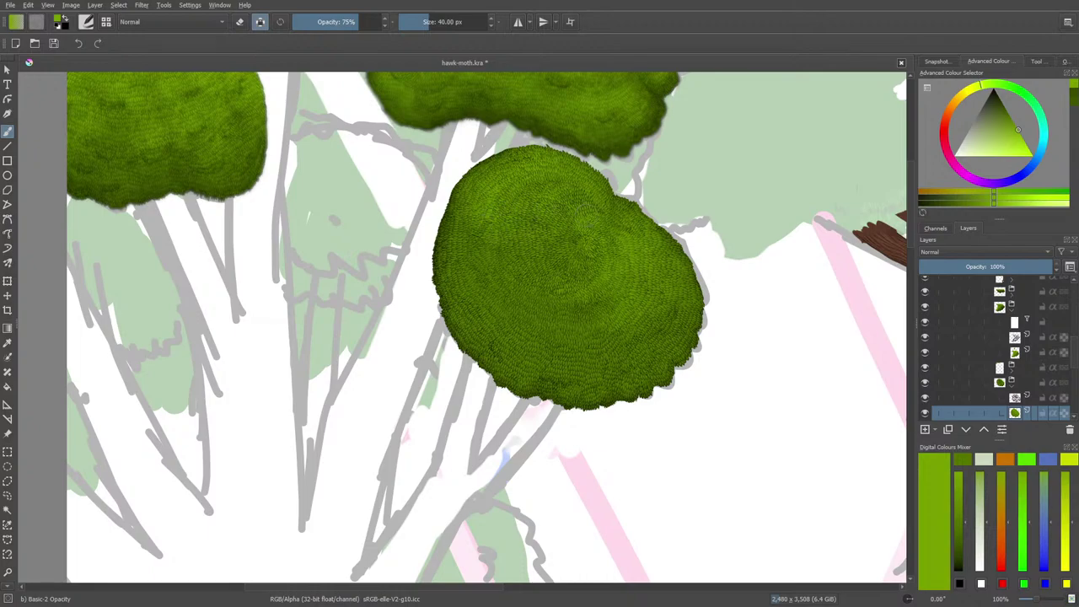
Step: Brush more bright green highlights across the clump's middle and lower right, and choose a slightly lighter yellow-green
{"action": "left_click_drag", "start_coordinate": [567, 268], "coordinate": [547, 285]}
{"action": "mouse_move", "coordinate": [586, 325]}
{"action": "left_mouse_down"}
{"action": "mouse_move", "coordinate": [630, 328]}
{"action": "mouse_move", "coordinate": [618, 347]}
{"action": "mouse_move", "coordinate": [680, 316]}
{"action": "mouse_move", "coordinate": [668, 246]}
{"action": "left_mouse_up"}
{"action": "mouse_move", "coordinate": [530, 303]}
{"action": "left_mouse_down"}
{"action": "mouse_move", "coordinate": [540, 329]}
{"action": "mouse_move", "coordinate": [514, 325]}
{"action": "mouse_move", "coordinate": [476, 253]}
{"action": "mouse_move", "coordinate": [478, 308]}
{"action": "mouse_move", "coordinate": [463, 294]}
{"action": "mouse_move", "coordinate": [543, 371]}
{"action": "mouse_move", "coordinate": [647, 361]}
{"action": "left_mouse_up"}
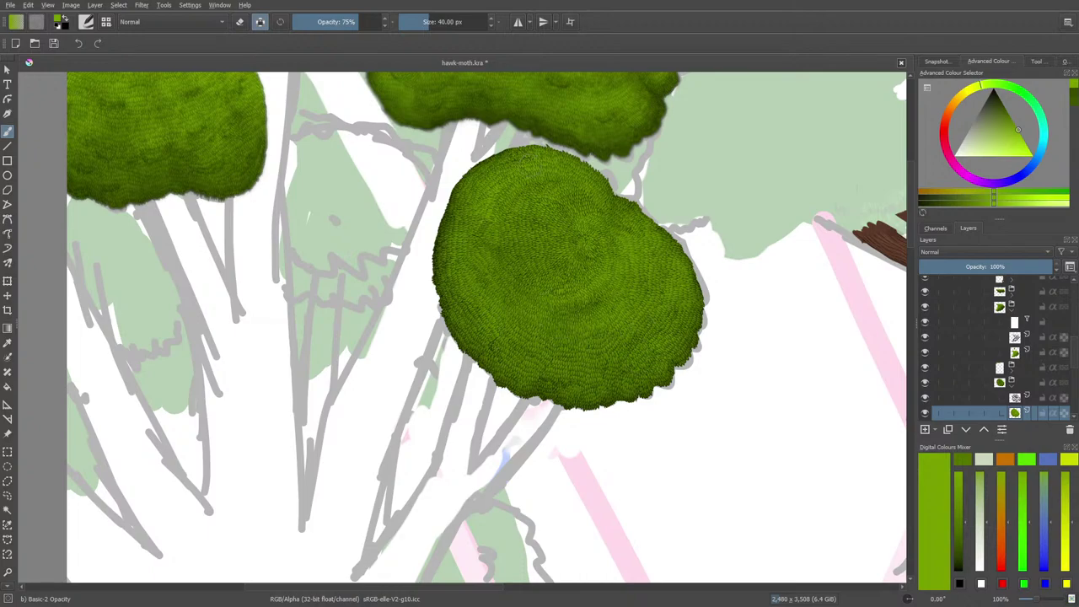
{"action": "right_click", "coordinate": [511, 263]}
{"action": "left_click", "coordinate": [501, 254]}
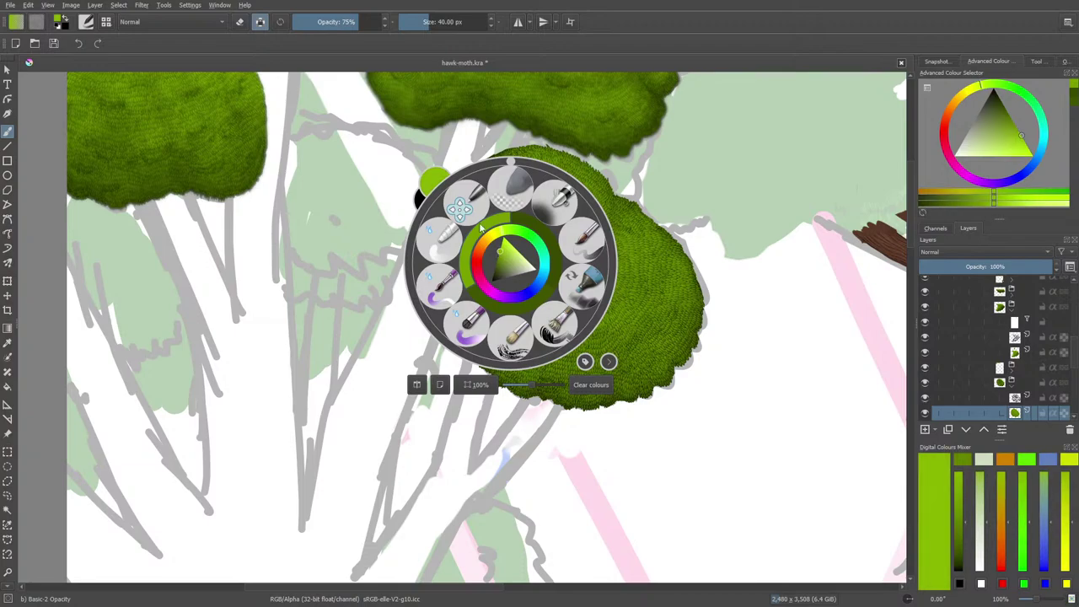
{"action": "right_click", "coordinate": [481, 228]}
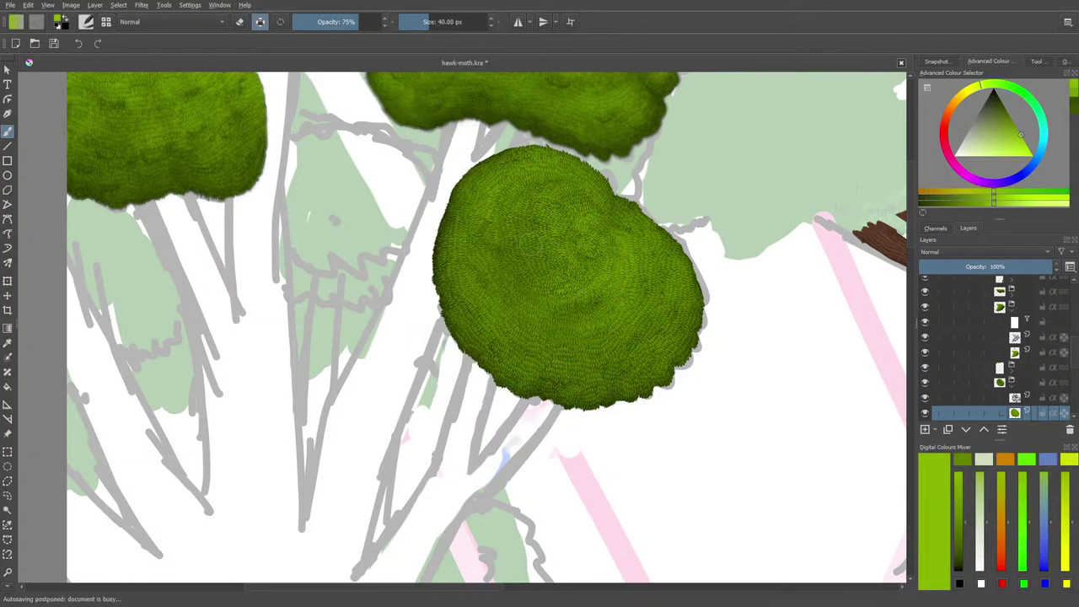
Step: Choose dark green, adjust it to a slightly darker shade, and deepen the shadows along the clump's lower and left edges
{"action": "right_click", "coordinate": [526, 362]}
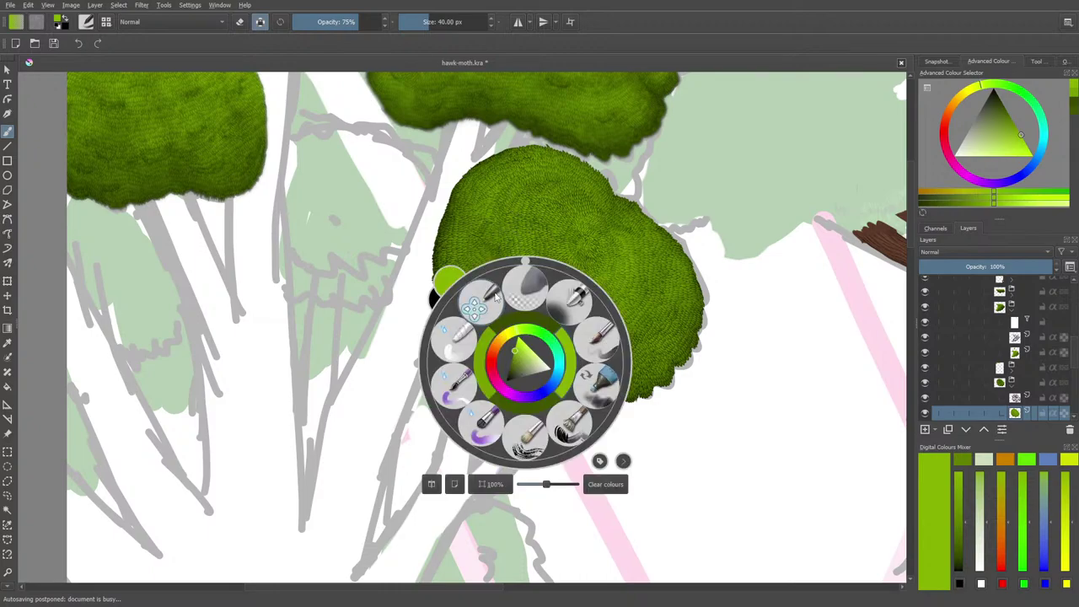
{"action": "left_click", "coordinate": [511, 364]}
{"action": "left_click", "coordinate": [510, 366]}
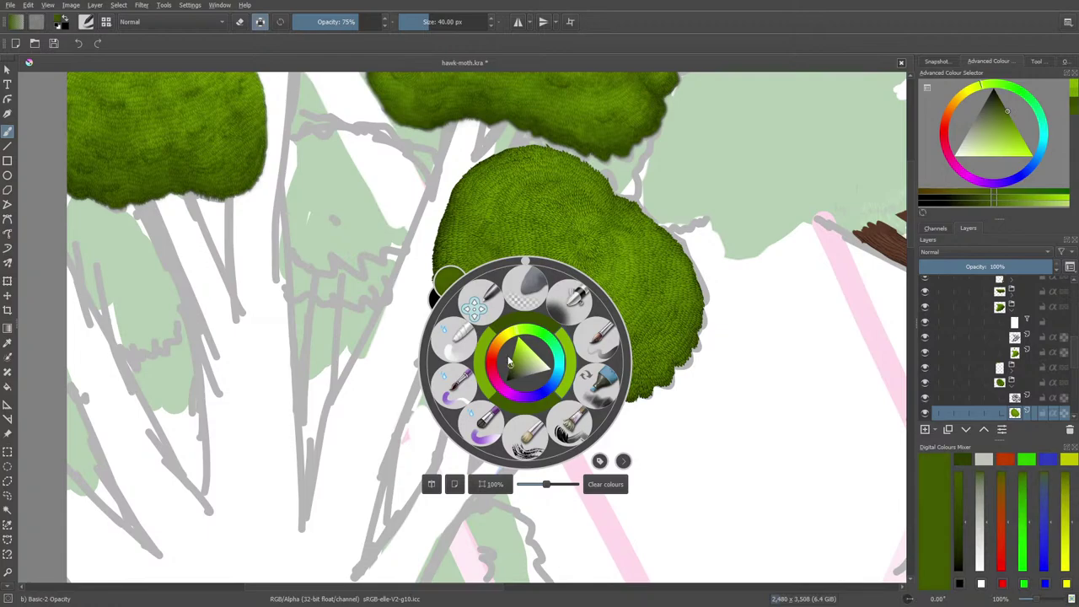
{"action": "left_click", "coordinate": [420, 262]}
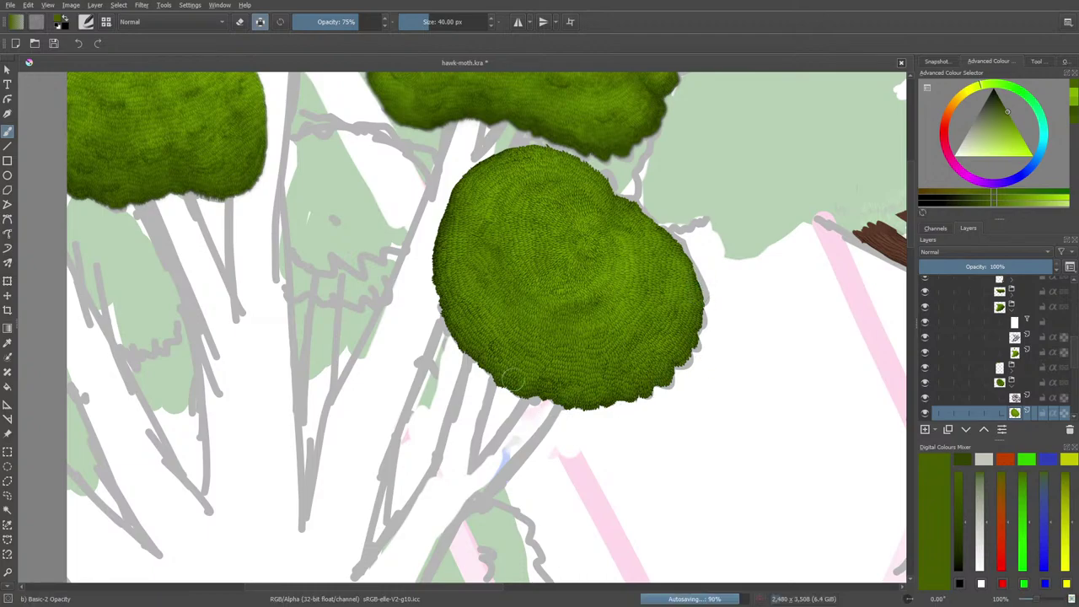
{"action": "right_click", "coordinate": [552, 395]}
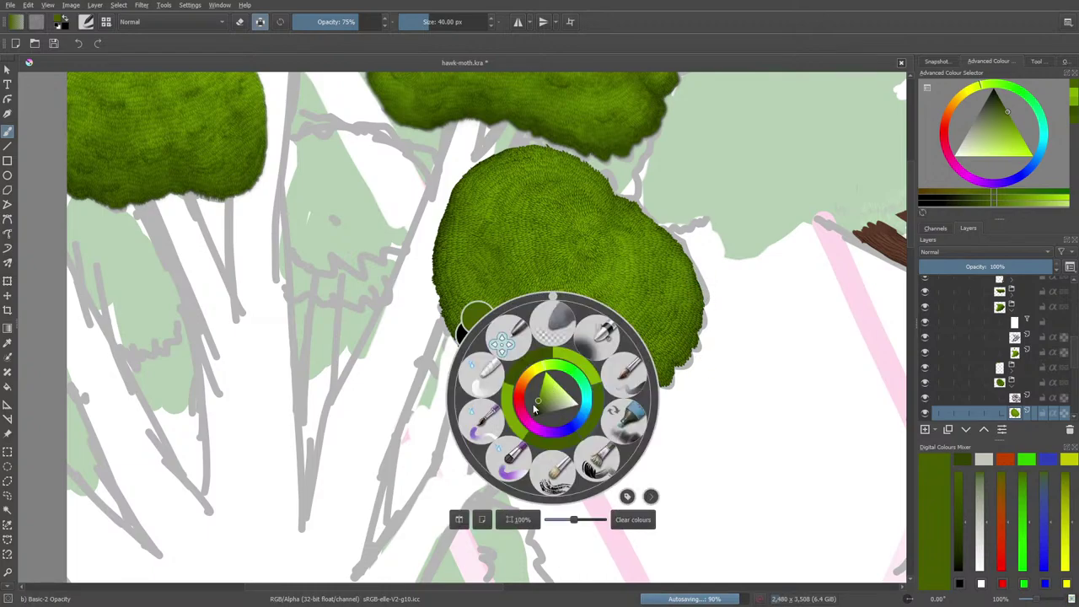
{"action": "left_click", "coordinate": [541, 398]}
{"action": "left_click", "coordinate": [502, 341]}
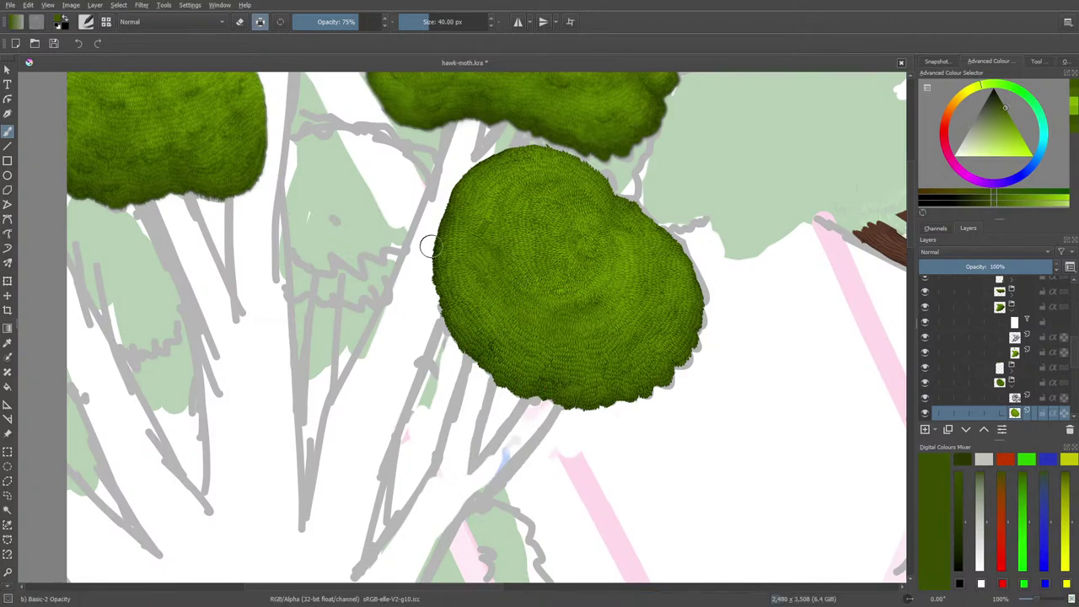
Step: Switch to the Blender Basic brush and blend the shading on the clump's lower-left side
{"action": "right_click", "coordinate": [461, 361]}
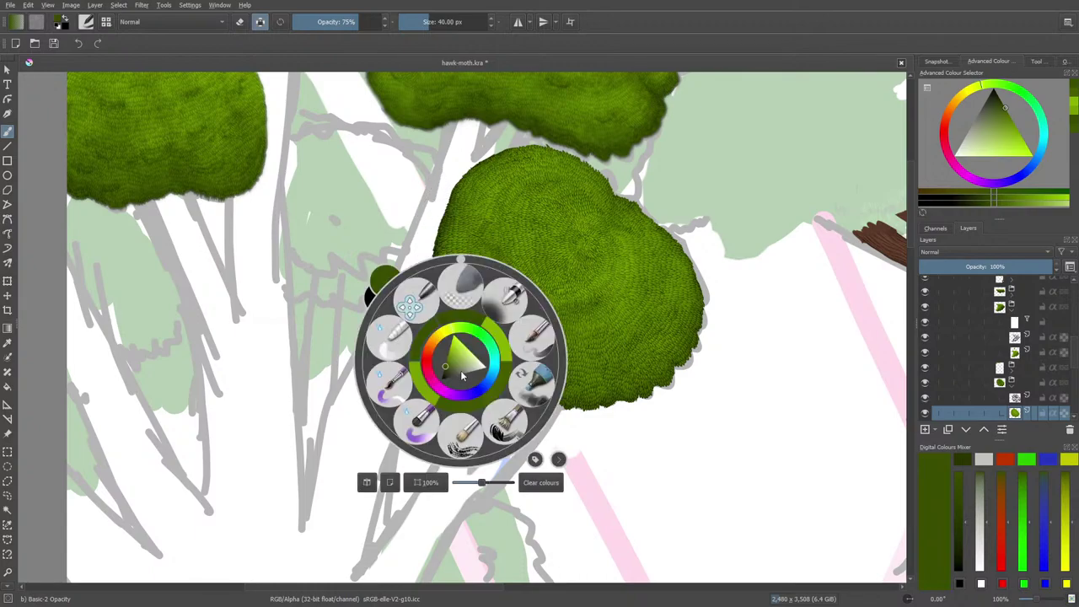
{"action": "left_click", "coordinate": [390, 337]}
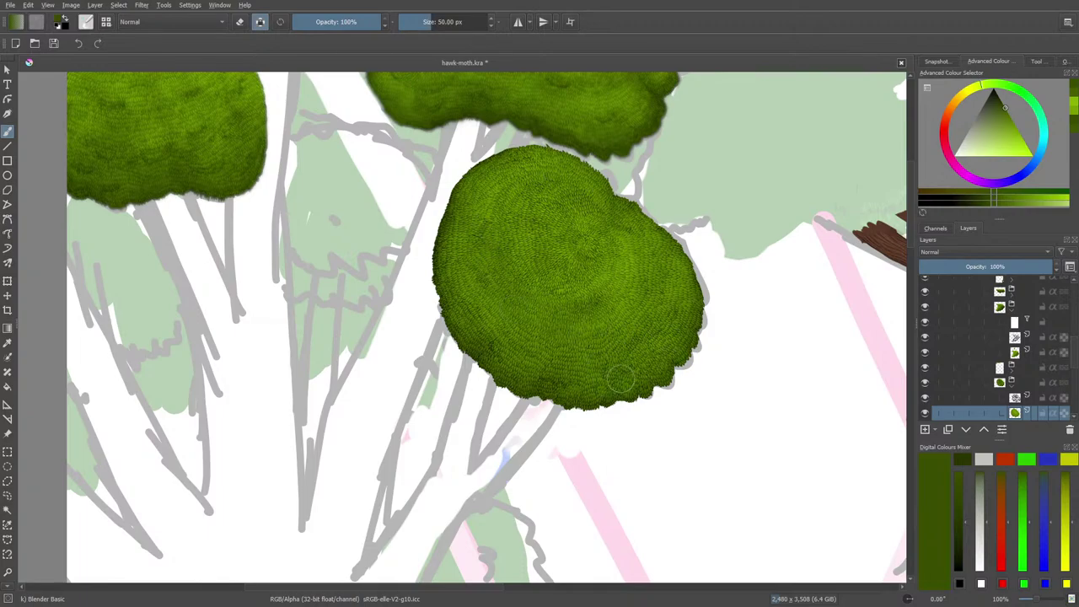
{"action": "mouse_move", "coordinate": [506, 367]}
{"action": "left_mouse_down"}
{"action": "mouse_move", "coordinate": [479, 333]}
{"action": "mouse_move", "coordinate": [499, 361]}
{"action": "mouse_move", "coordinate": [490, 325]}
{"action": "left_mouse_up"}
Step: Add a Blur filter mask with 5 px horizontal and vertical radius to the round clump's group
{"action": "scroll", "coordinate": [1024, 600], "scroll_direction": "down", "scroll_amount": 4}
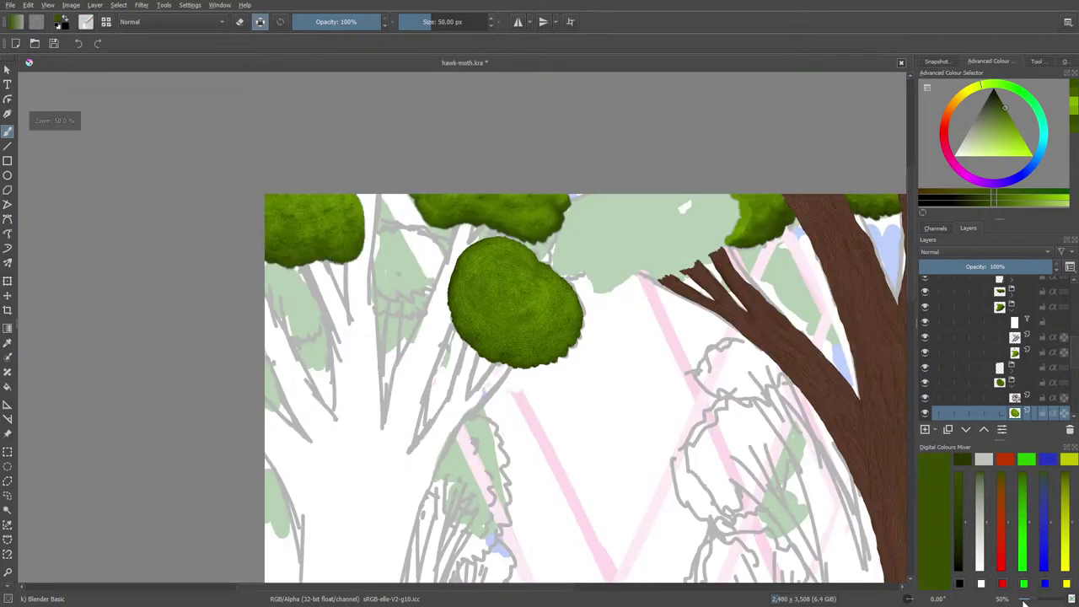
{"action": "left_click_drag", "start_coordinate": [1008, 599], "coordinate": [1041, 602]}
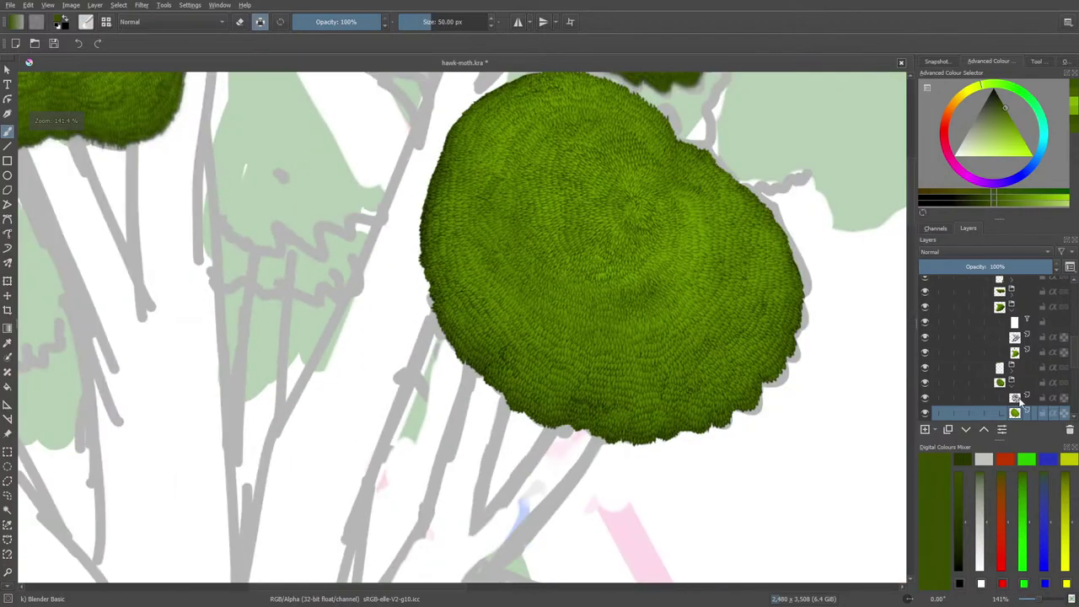
{"action": "left_click", "coordinate": [1019, 398]}
{"action": "left_click", "coordinate": [1020, 383]}
{"action": "right_click", "coordinate": [1021, 383]}
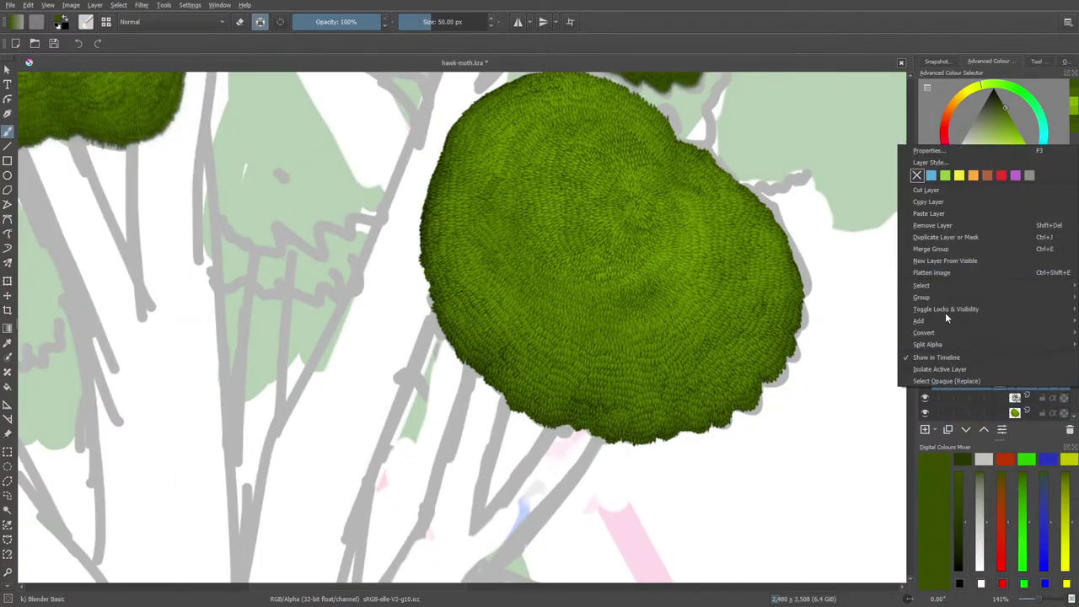
{"action": "mouse_move", "coordinate": [918, 321]}
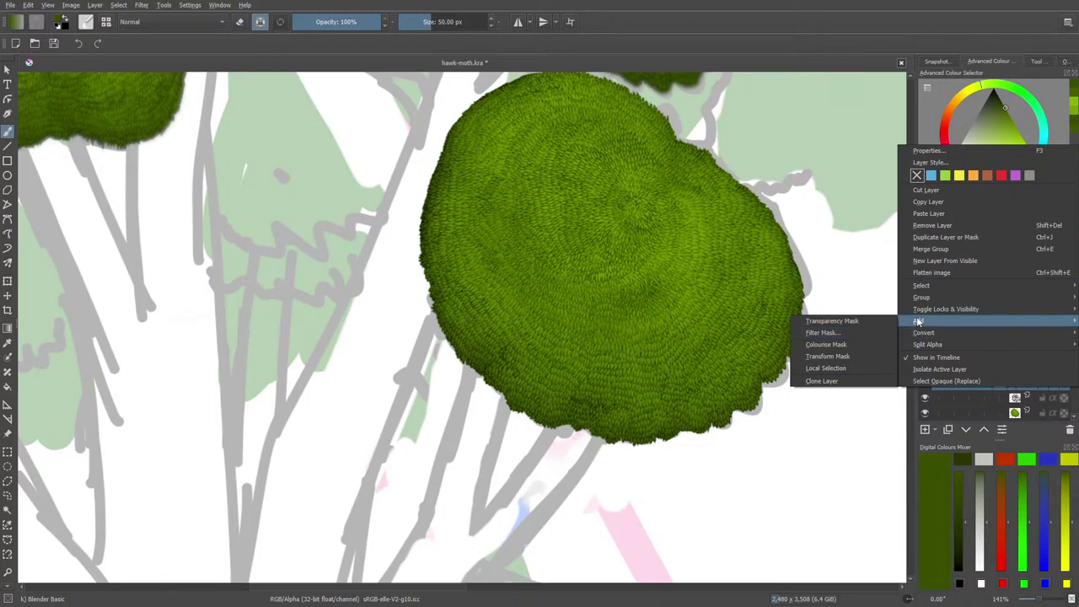
{"action": "left_click", "coordinate": [844, 332]}
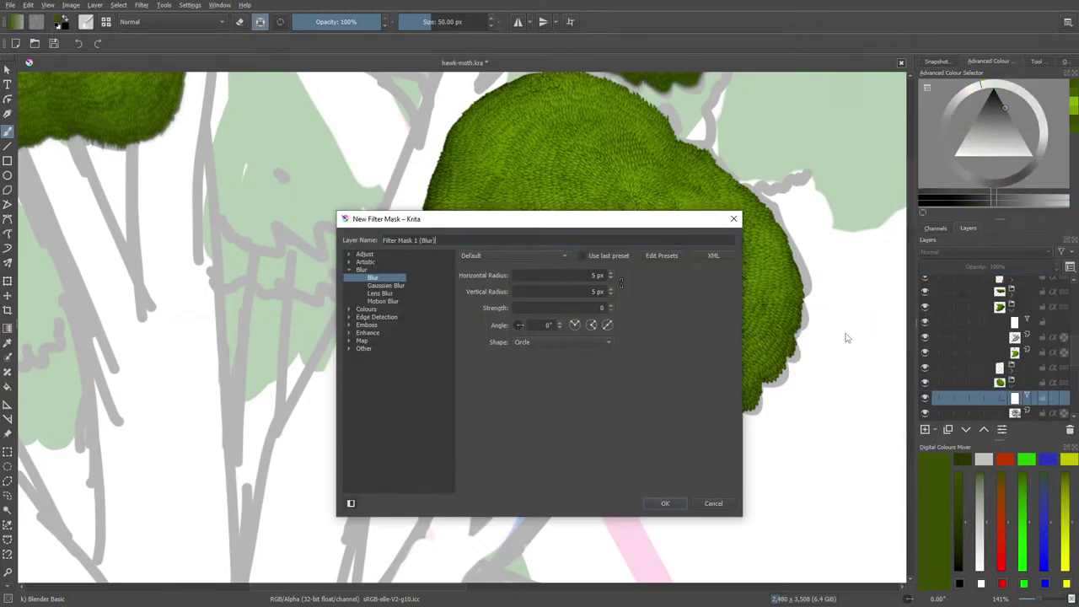
{"action": "left_click", "coordinate": [665, 504]}
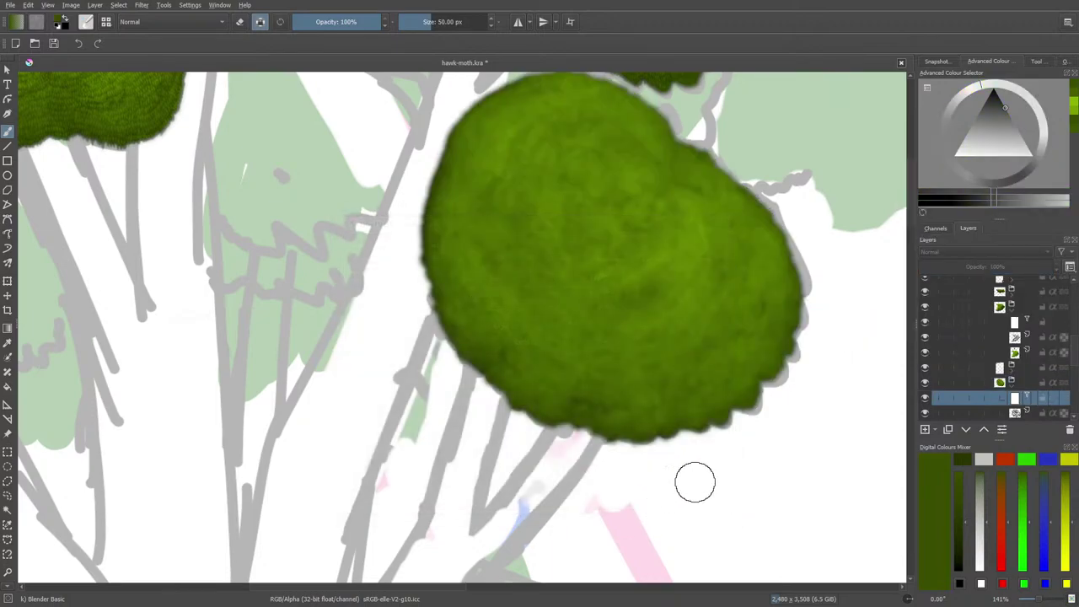
Step: Choose the Eraser Soft brush at 60 px and erase parts of the blur mask to bring back leaf texture inside the clump
{"action": "key", "text": "e"}
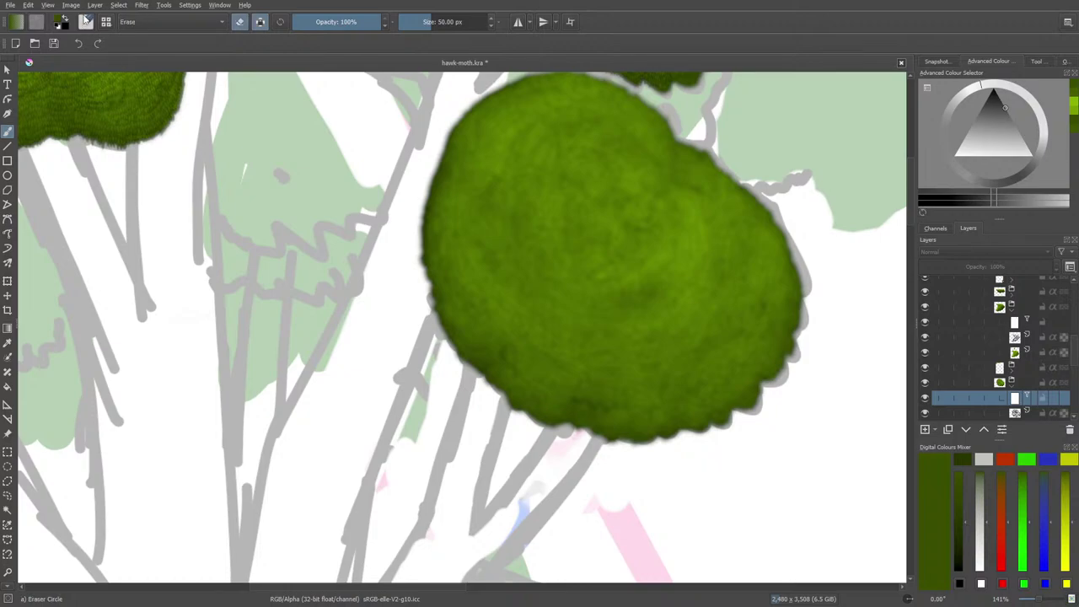
{"action": "left_click", "coordinate": [85, 21]}
{"action": "left_click", "coordinate": [125, 145]}
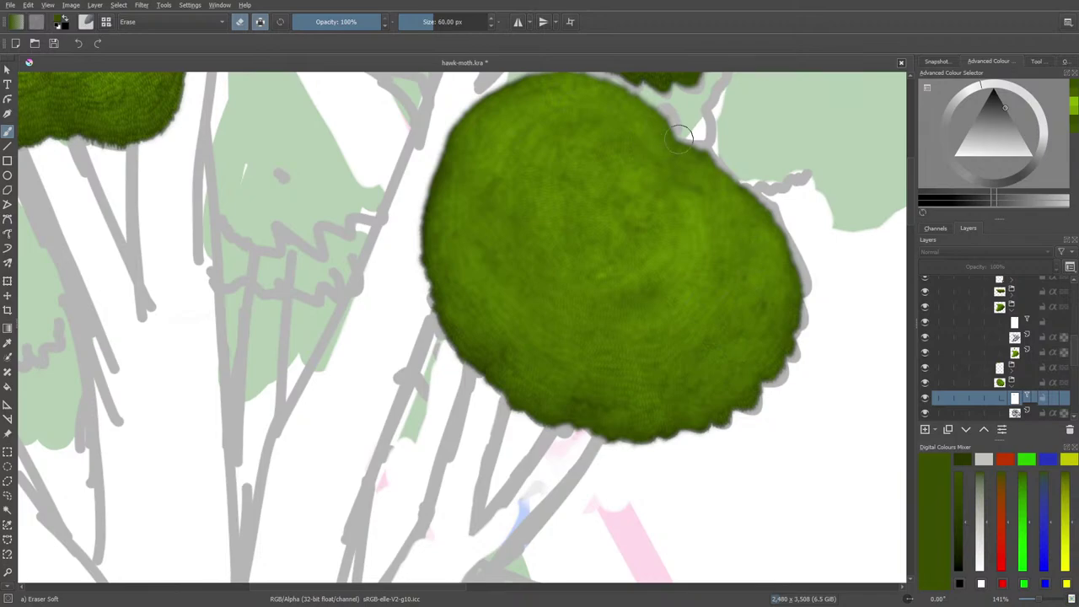
{"action": "scroll", "coordinate": [891, 163], "scroll_direction": "up", "scroll_amount": 3}
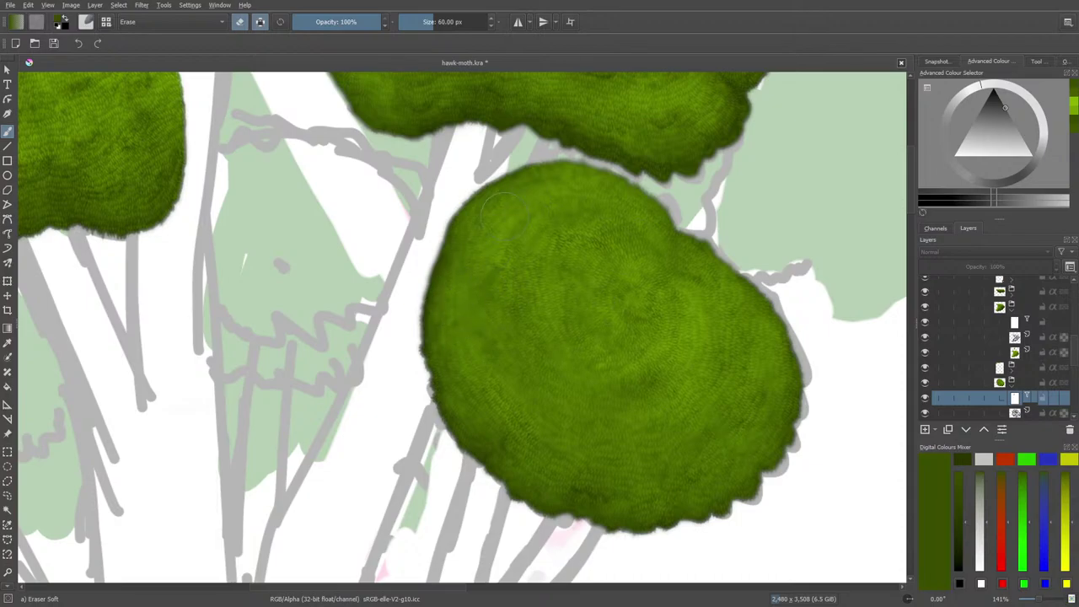
{"action": "key", "text": "e"}
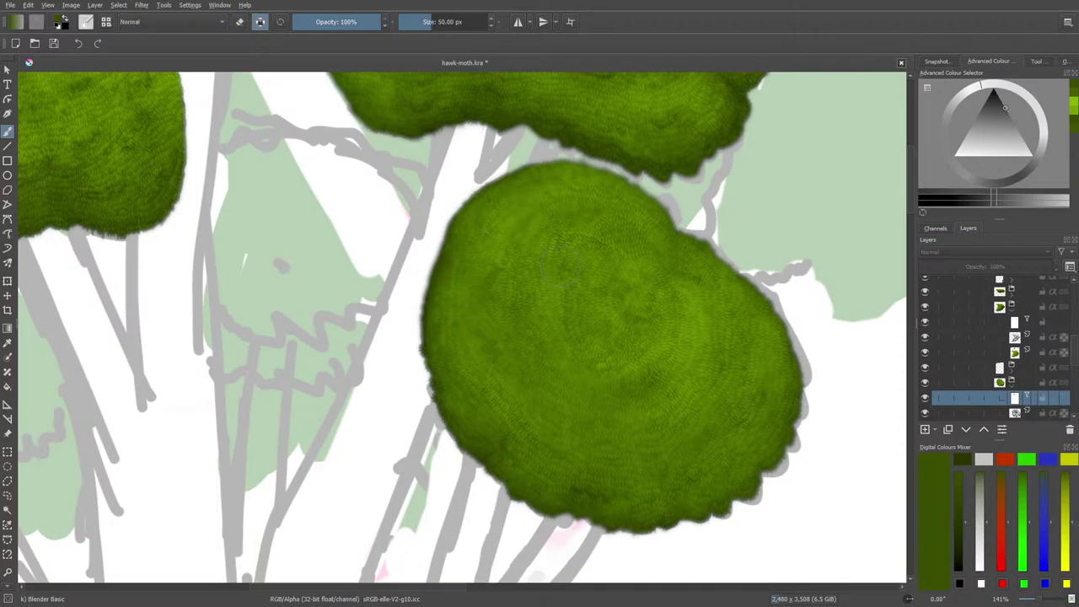
{"action": "right_click", "coordinate": [549, 313]}
{"action": "left_click", "coordinate": [478, 293]}
Step: Erase more of the blur mask with Eraser Soft to even out the leaf texture across the whole clump
{"action": "scroll", "coordinate": [1038, 602], "scroll_direction": "down", "scroll_amount": 5}
{"action": "scroll", "coordinate": [1040, 602], "scroll_direction": "up", "scroll_amount": 2}
{"action": "scroll", "coordinate": [1039, 602], "scroll_direction": "up", "scroll_amount": 1}
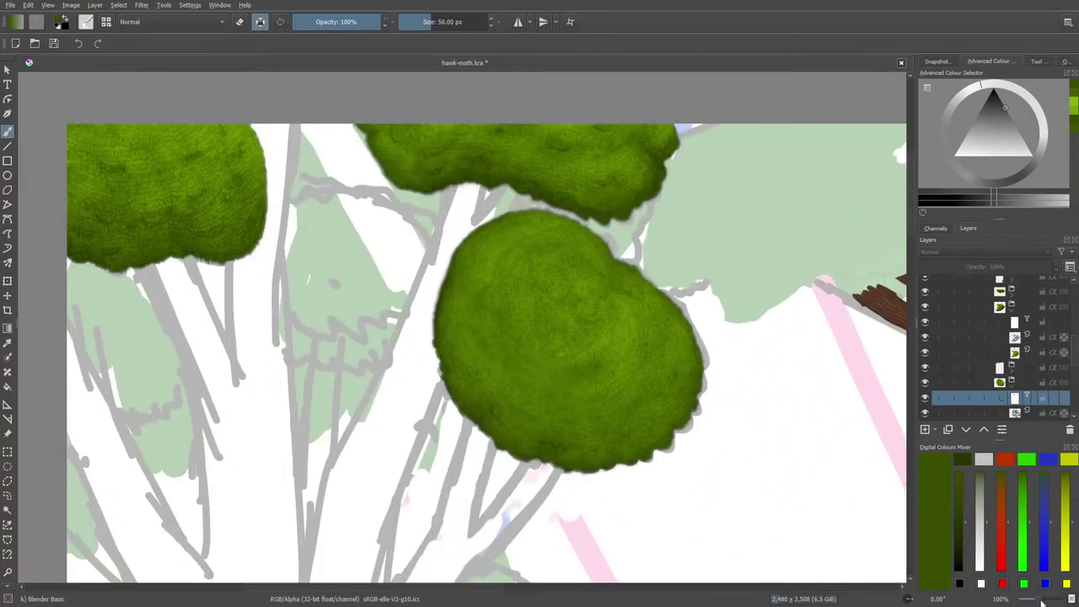
{"action": "key", "text": "e"}
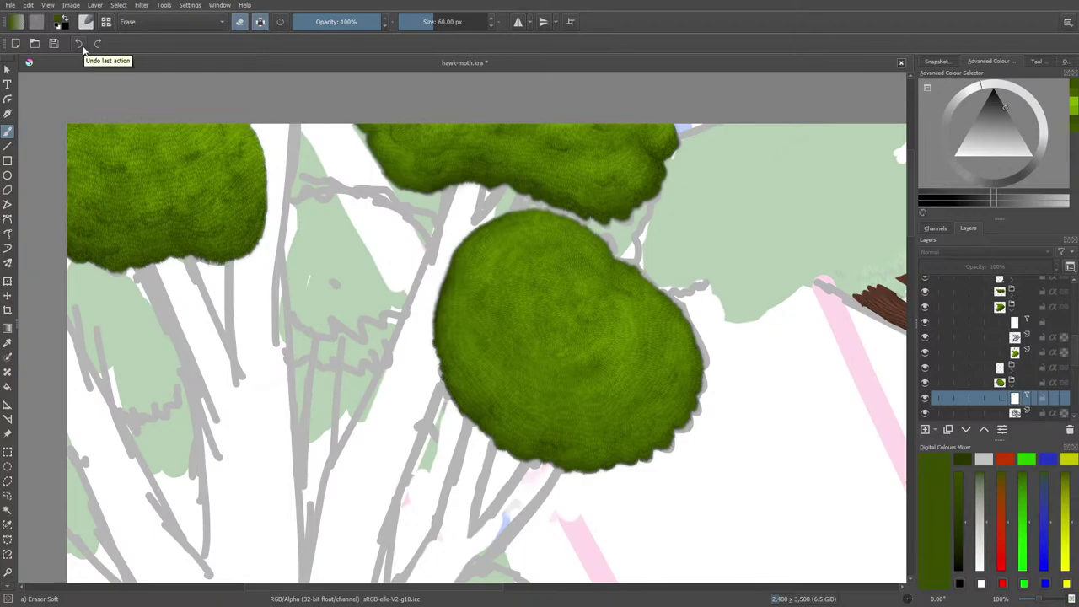
{"action": "key", "text": "e"}
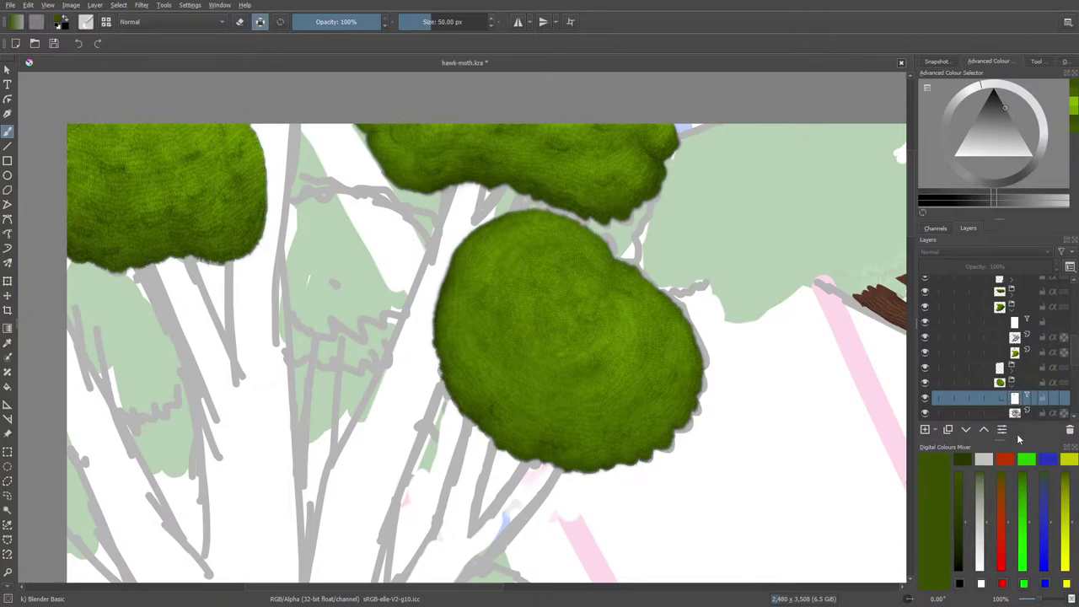
Step: Collapse the round clump's group, make the hidden large foliage group visible again, and save the painting
{"action": "left_click", "coordinate": [1010, 389]}
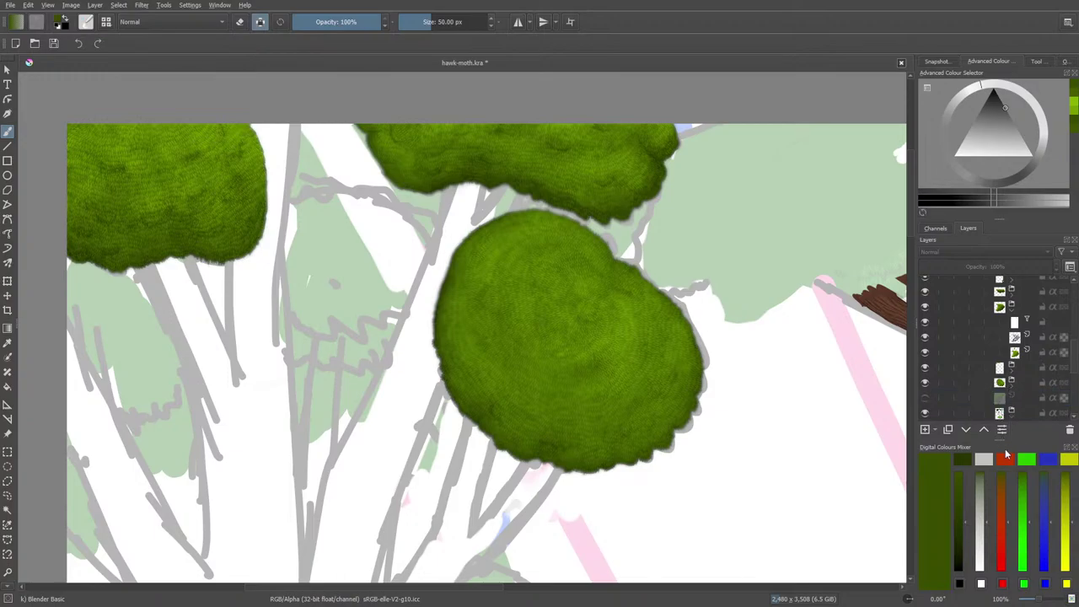
{"action": "left_click_drag", "start_coordinate": [1077, 352], "coordinate": [1077, 339]}
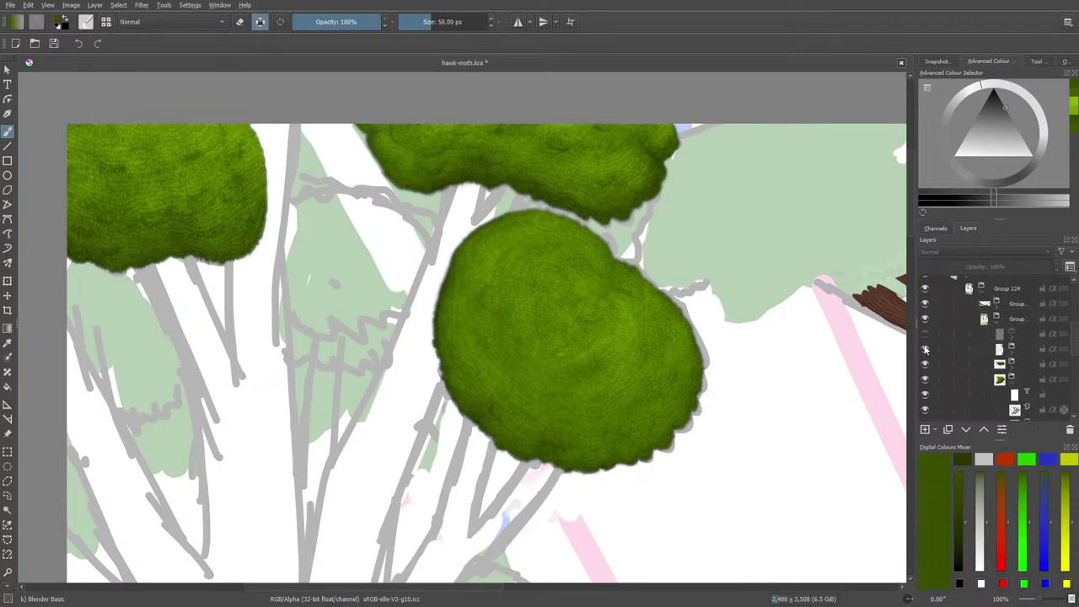
{"action": "mouse_move", "coordinate": [943, 377]}
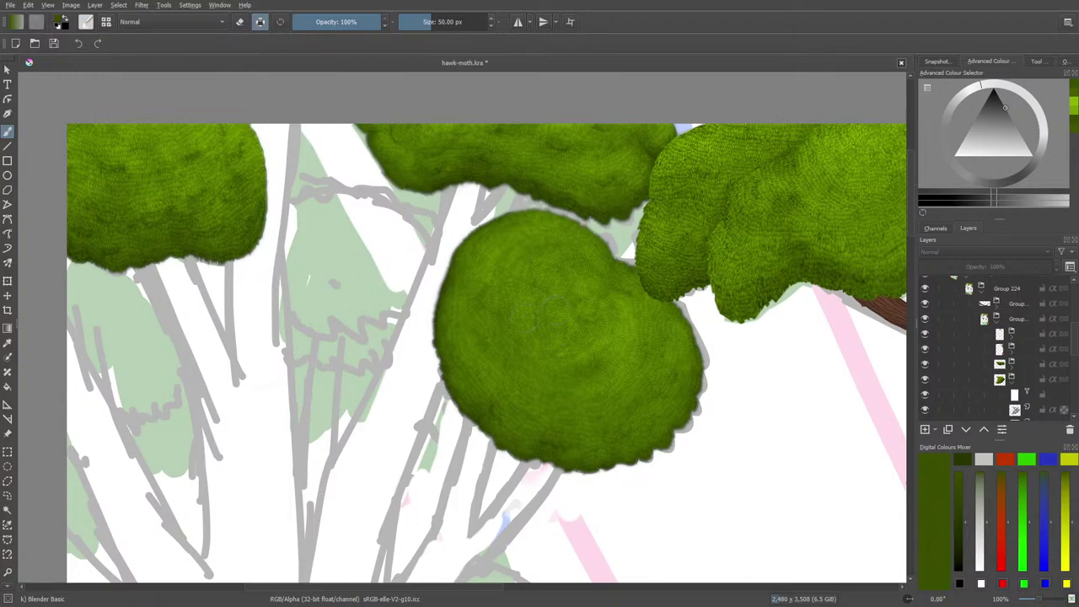
{"action": "left_click", "coordinate": [54, 43]}
Step: Bring the large foliage and its branches into view and collapse the expanded foliage group in the layer stack
{"action": "mouse_move", "coordinate": [441, 589]}
{"action": "left_mouse_down"}
{"action": "mouse_move", "coordinate": [622, 571]}
{"action": "mouse_move", "coordinate": [654, 548]}
{"action": "mouse_move", "coordinate": [438, 558]}
{"action": "mouse_move", "coordinate": [559, 525]}
{"action": "mouse_move", "coordinate": [581, 458]}
{"action": "left_mouse_up"}
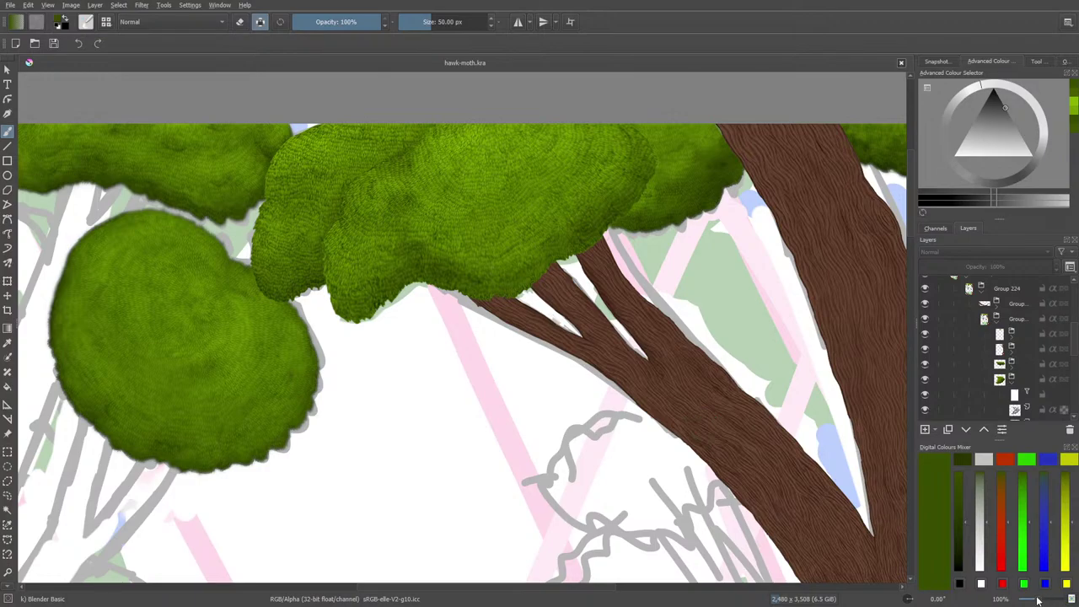
{"action": "mouse_move", "coordinate": [1040, 599]}
{"action": "left_mouse_down"}
{"action": "mouse_move", "coordinate": [1030, 598]}
{"action": "mouse_move", "coordinate": [1041, 592]}
{"action": "left_mouse_up"}
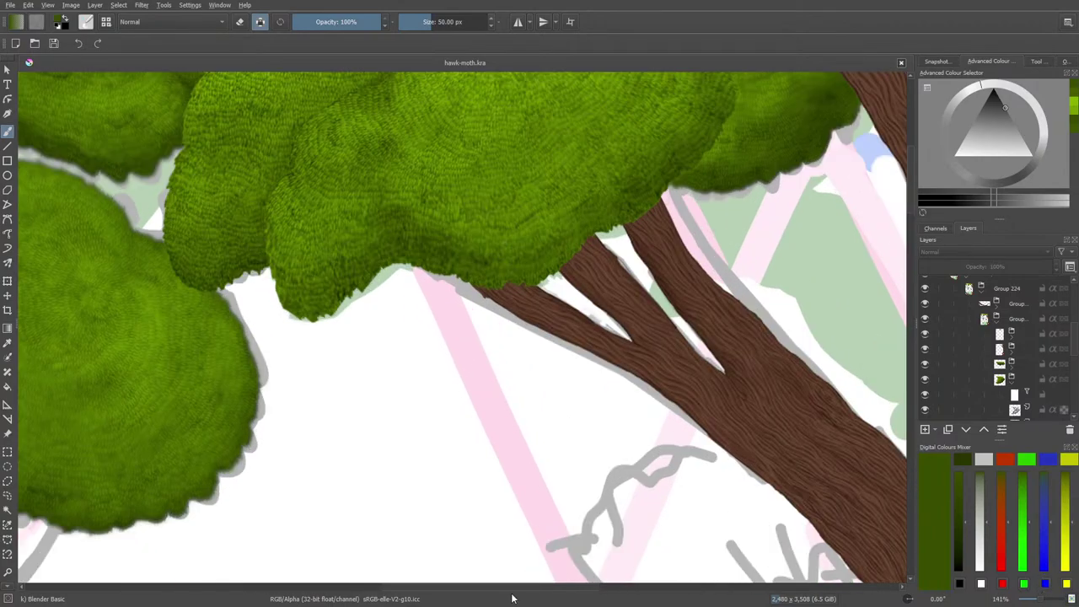
{"action": "left_click_drag", "start_coordinate": [514, 587], "coordinate": [573, 574]}
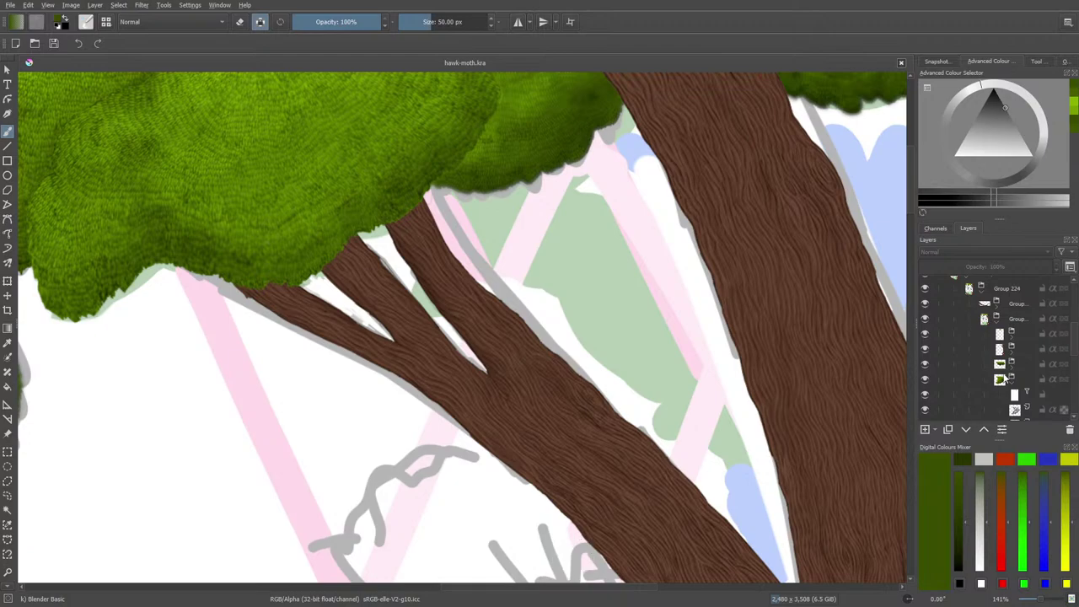
{"action": "left_click_drag", "start_coordinate": [1005, 380], "coordinate": [1015, 415]}
{"action": "left_click_drag", "start_coordinate": [1004, 364], "coordinate": [1003, 366]}
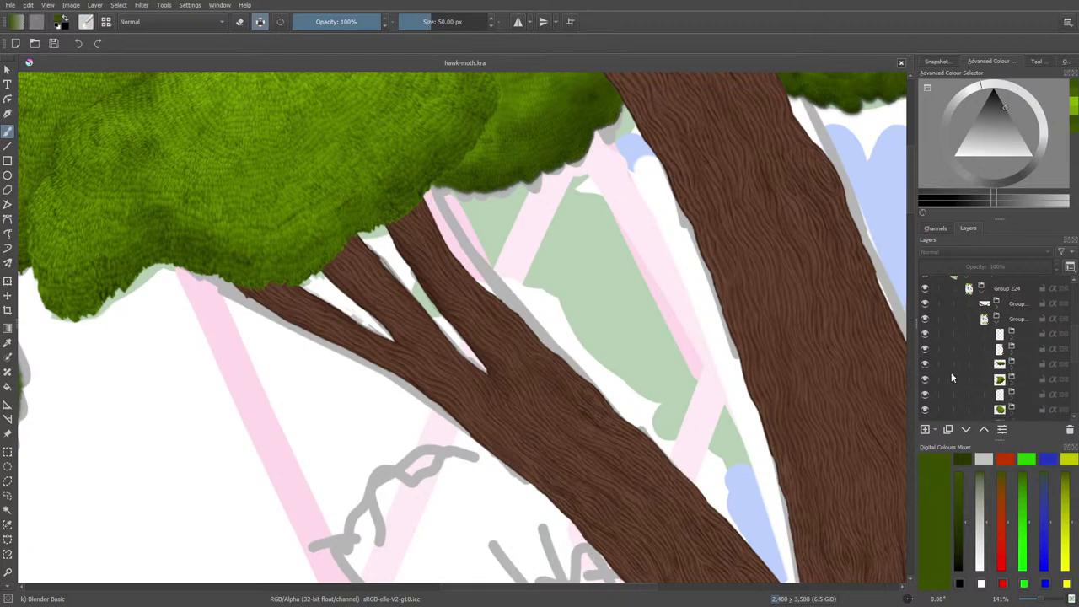
Step: Switch the foliage groups off and on in turn and look inside one to identify which clump each group holds
{"action": "left_click", "coordinate": [931, 334]}
{"action": "left_click", "coordinate": [931, 335]}
{"action": "left_click", "coordinate": [931, 335]}
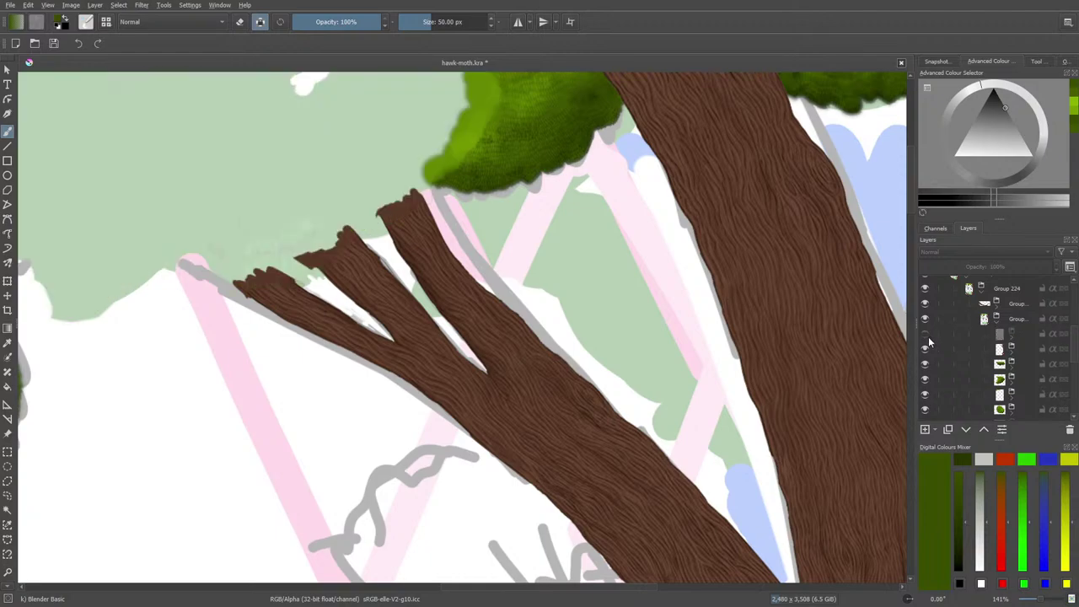
{"action": "left_click", "coordinate": [929, 336]}
{"action": "left_click", "coordinate": [928, 362]}
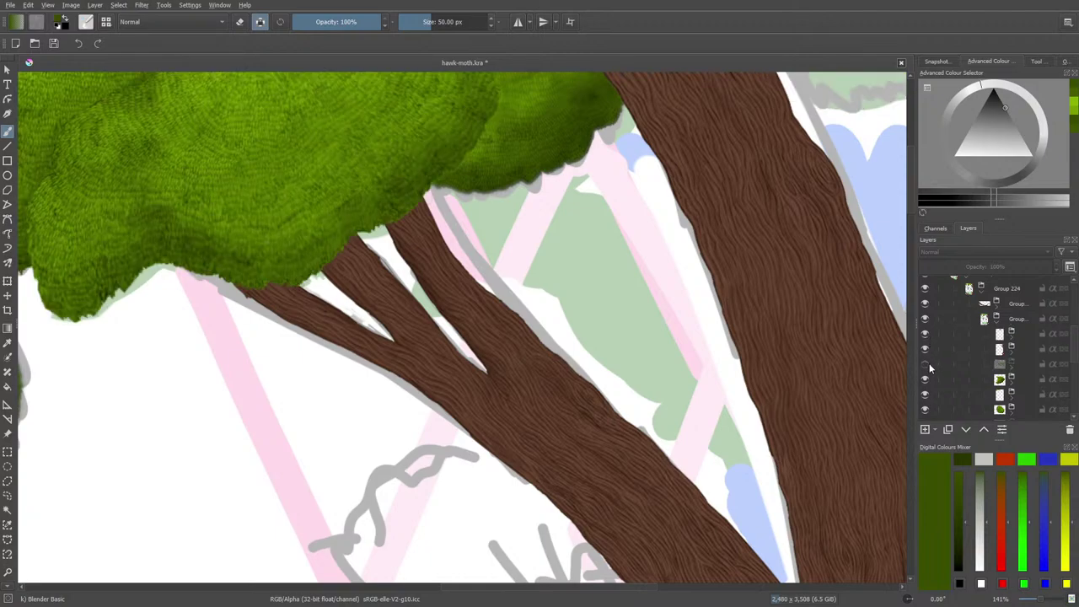
{"action": "left_click", "coordinate": [929, 364]}
{"action": "left_click", "coordinate": [928, 379]}
{"action": "left_click", "coordinate": [929, 379]}
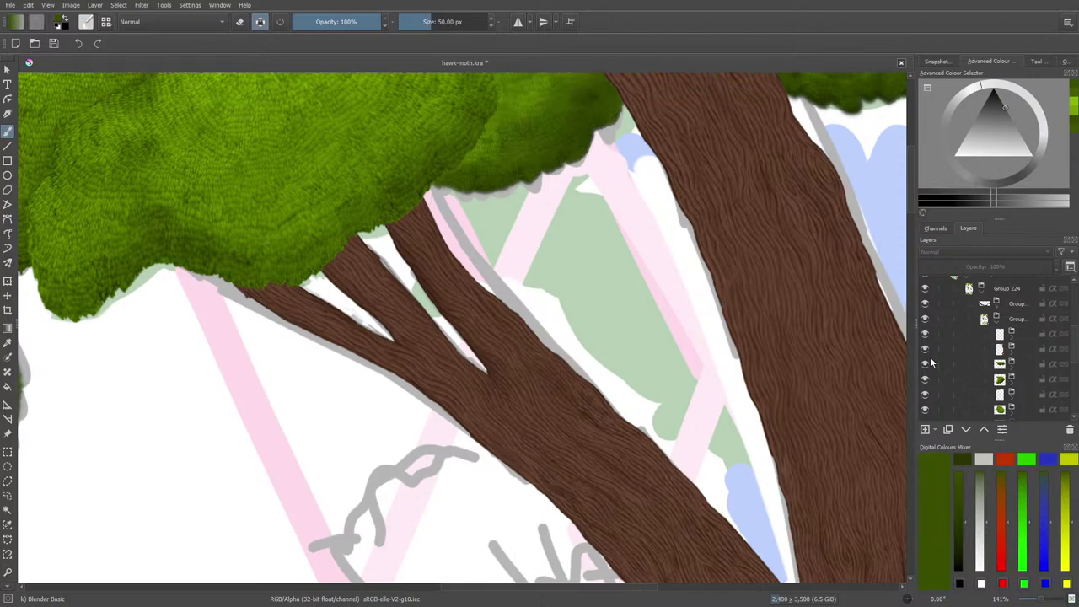
{"action": "left_click", "coordinate": [928, 380]}
{"action": "left_click", "coordinate": [928, 380]}
{"action": "left_click", "coordinate": [1012, 383]}
{"action": "scroll", "coordinate": [1068, 333], "scroll_direction": "down", "scroll_amount": 1}
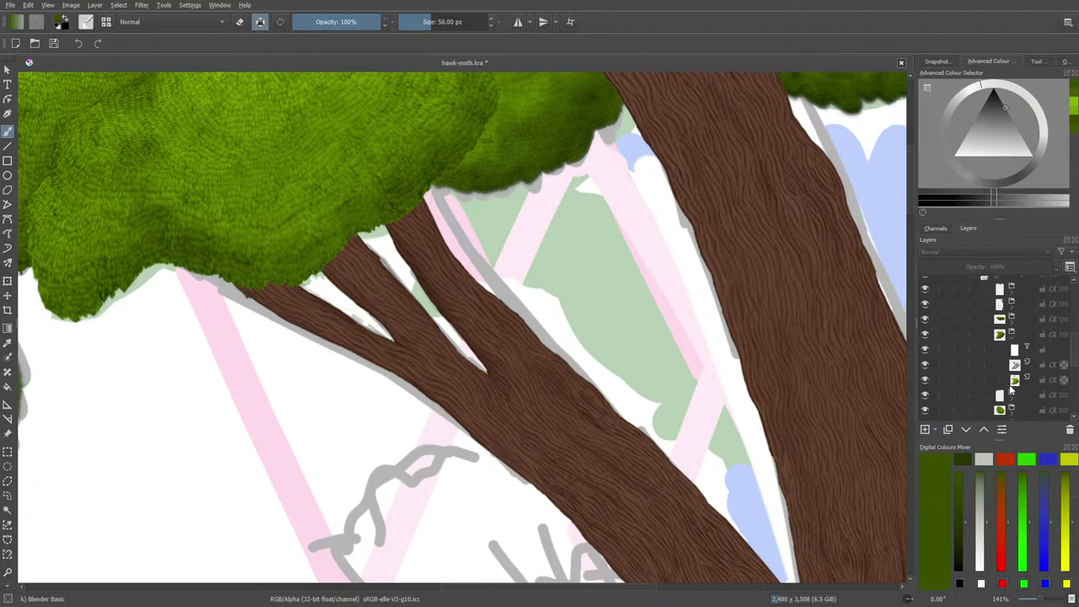
{"action": "scroll", "coordinate": [980, 371], "scroll_direction": "down", "scroll_amount": 1}
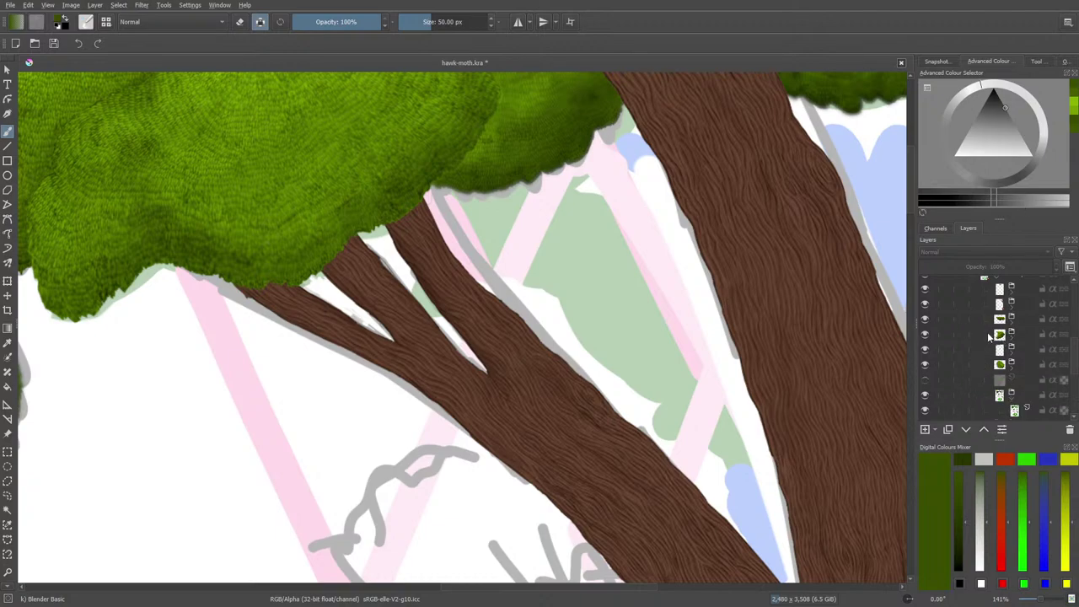
Step: Add a paint layer above the large foliage group and load the Basic-1 brush with black as the painting colour
{"action": "left_click", "coordinate": [998, 335]}
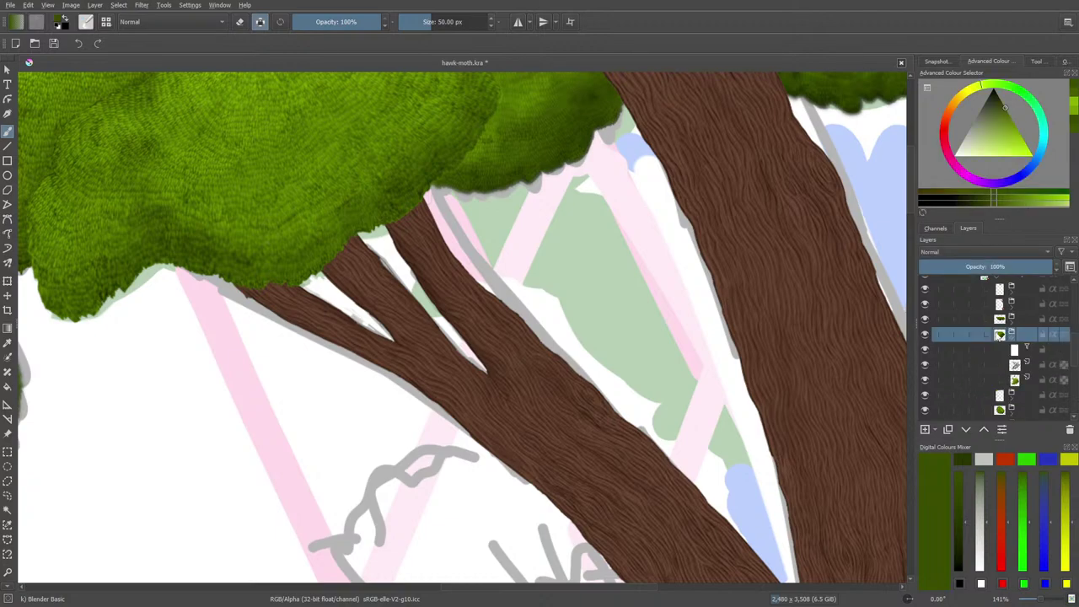
{"action": "left_click", "coordinate": [925, 430]}
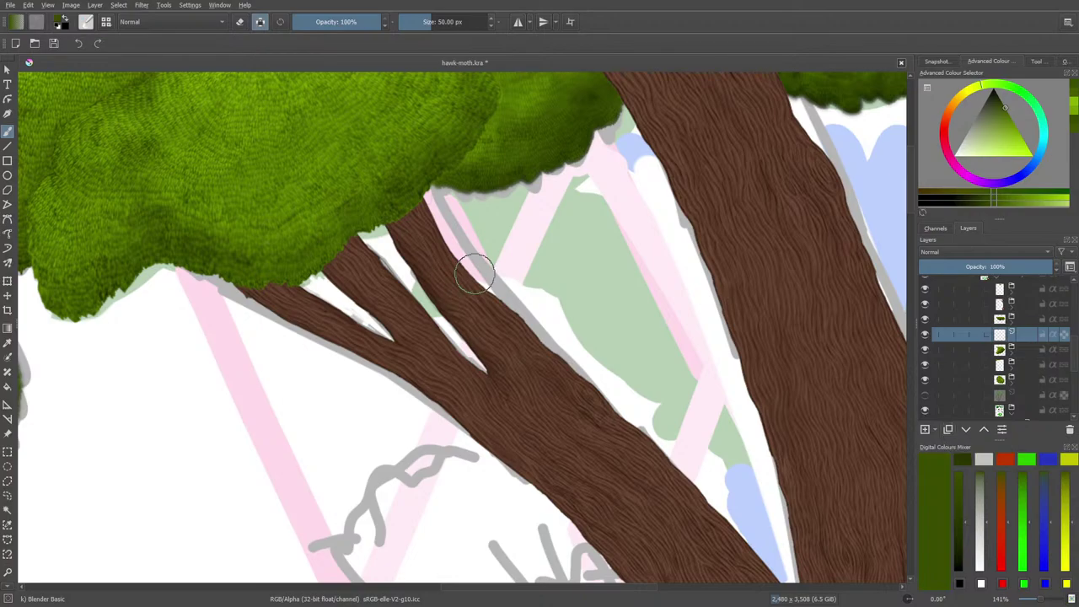
{"action": "left_click", "coordinate": [86, 21]}
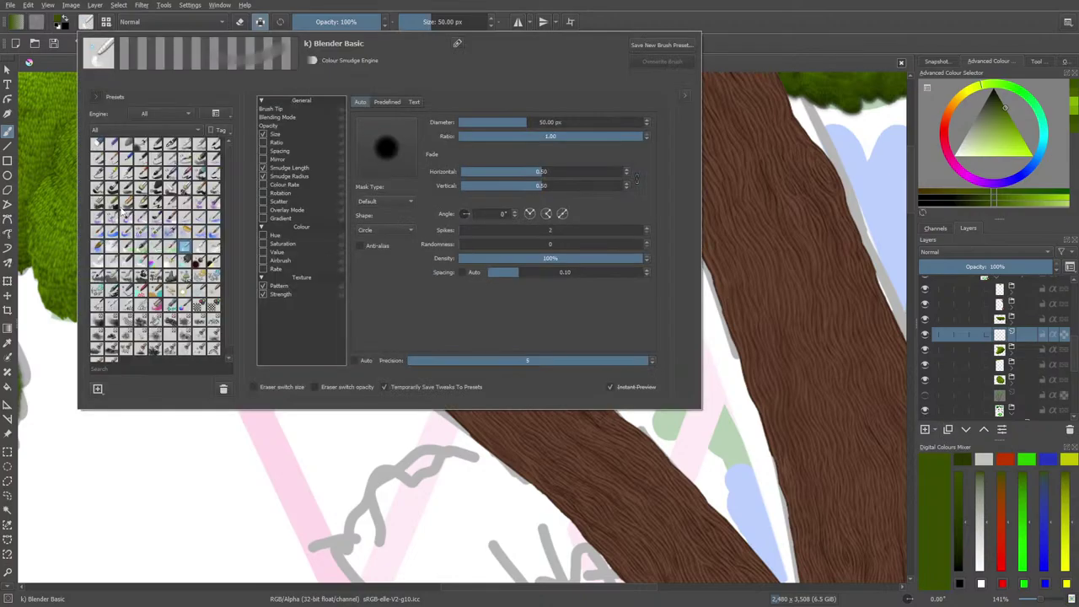
{"action": "left_click", "coordinate": [146, 149]}
{"action": "right_click", "coordinate": [442, 432]}
{"action": "left_click", "coordinate": [449, 460]}
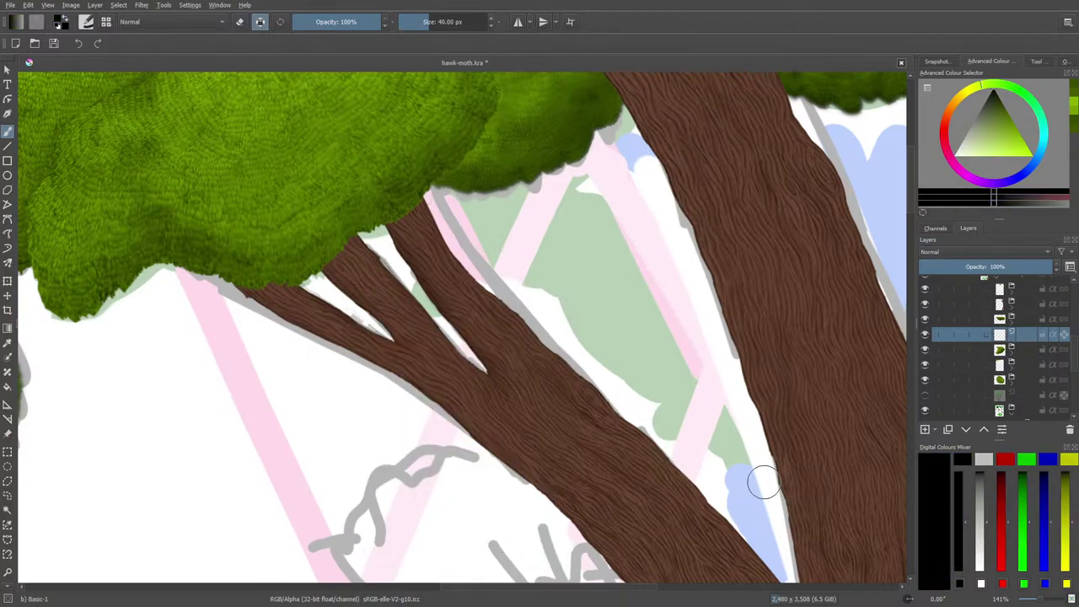
Step: Switch to the Ink-3 Gpen brush with black and turn off alpha preservation
{"action": "left_click", "coordinate": [85, 21]}
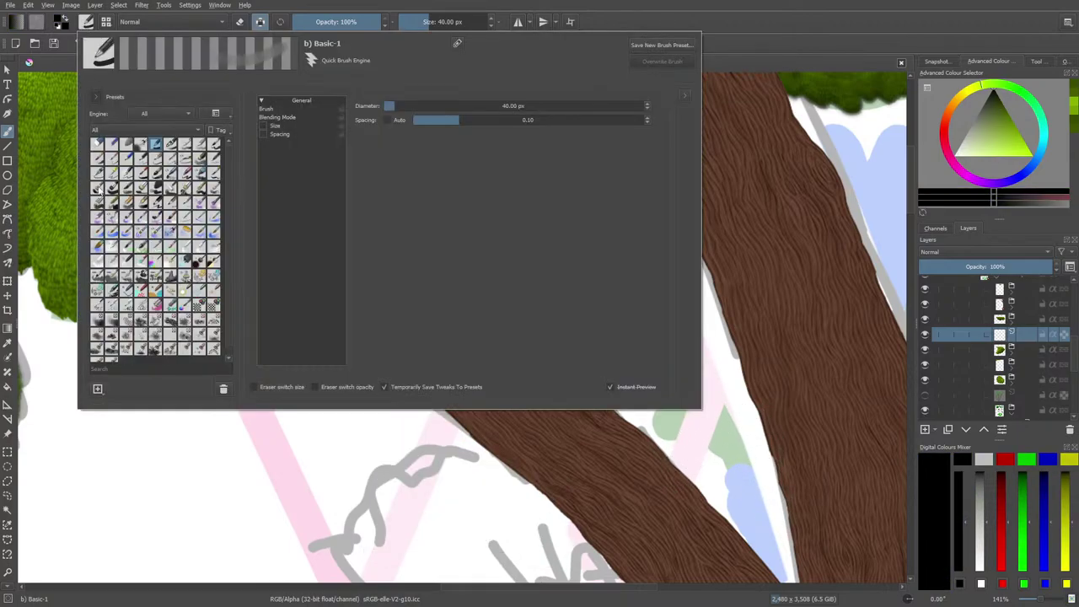
{"action": "left_click", "coordinate": [103, 187]}
{"action": "right_click", "coordinate": [683, 434]}
{"action": "left_click", "coordinate": [672, 341]}
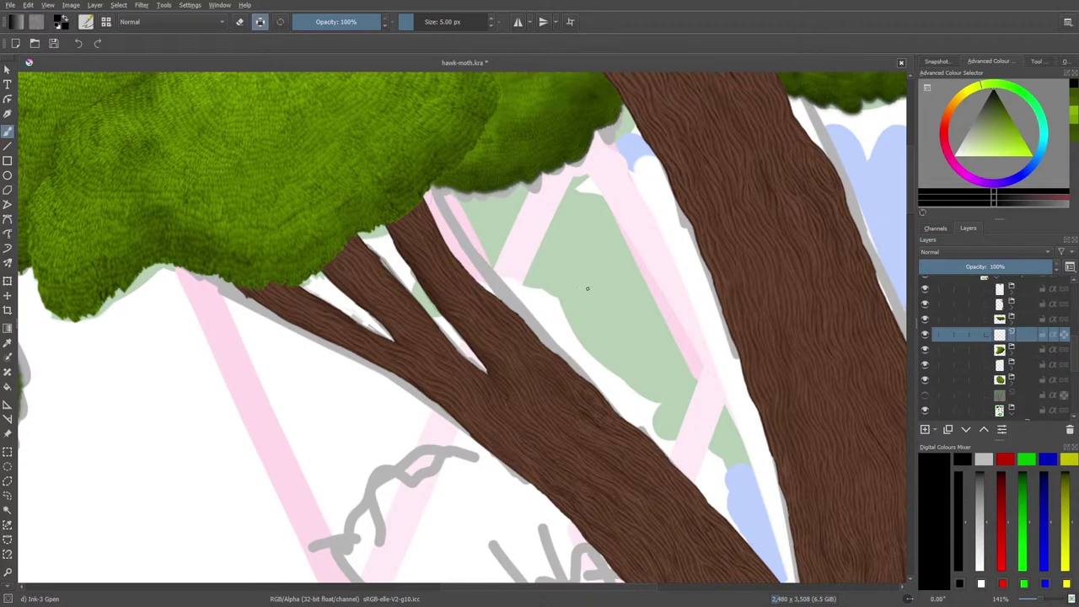
{"action": "left_click", "coordinate": [260, 22]}
Step: Sketch a rough thin outline for a new foliage clump across the branches between the large foliage and the main trunk
{"action": "mouse_move", "coordinate": [496, 296]}
{"action": "left_mouse_down"}
{"action": "mouse_move", "coordinate": [597, 303]}
{"action": "mouse_move", "coordinate": [671, 275]}
{"action": "mouse_move", "coordinate": [691, 230]}
{"action": "left_mouse_up"}
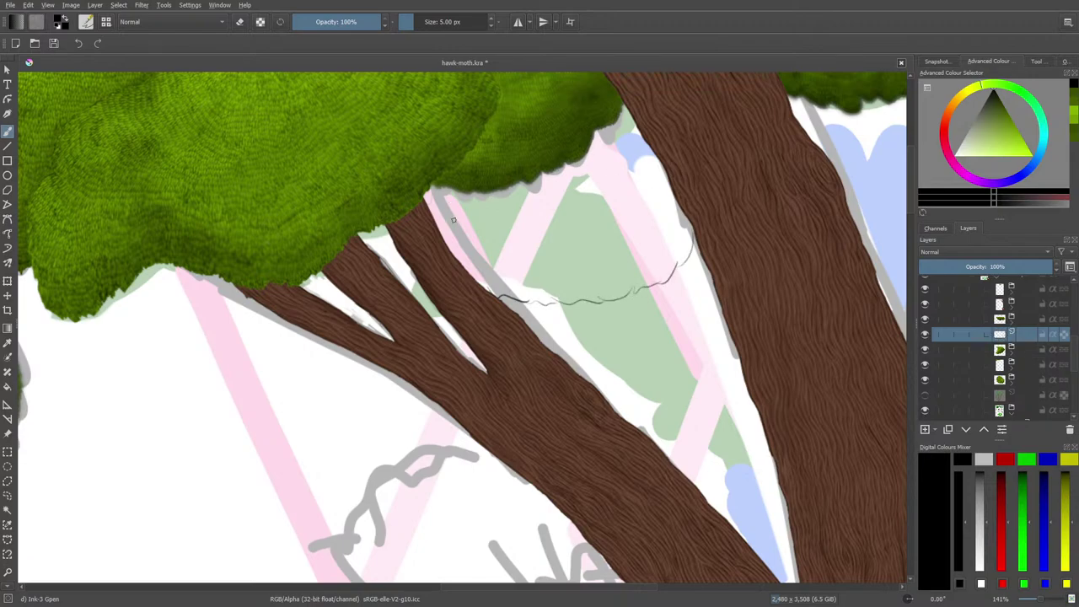
{"action": "left_click_drag", "start_coordinate": [413, 278], "coordinate": [393, 243]}
{"action": "mouse_move", "coordinate": [492, 142]}
{"action": "left_mouse_down"}
{"action": "mouse_move", "coordinate": [574, 113]}
{"action": "mouse_move", "coordinate": [599, 113]}
{"action": "left_mouse_up"}
{"action": "left_click_drag", "start_coordinate": [524, 301], "coordinate": [625, 291]}
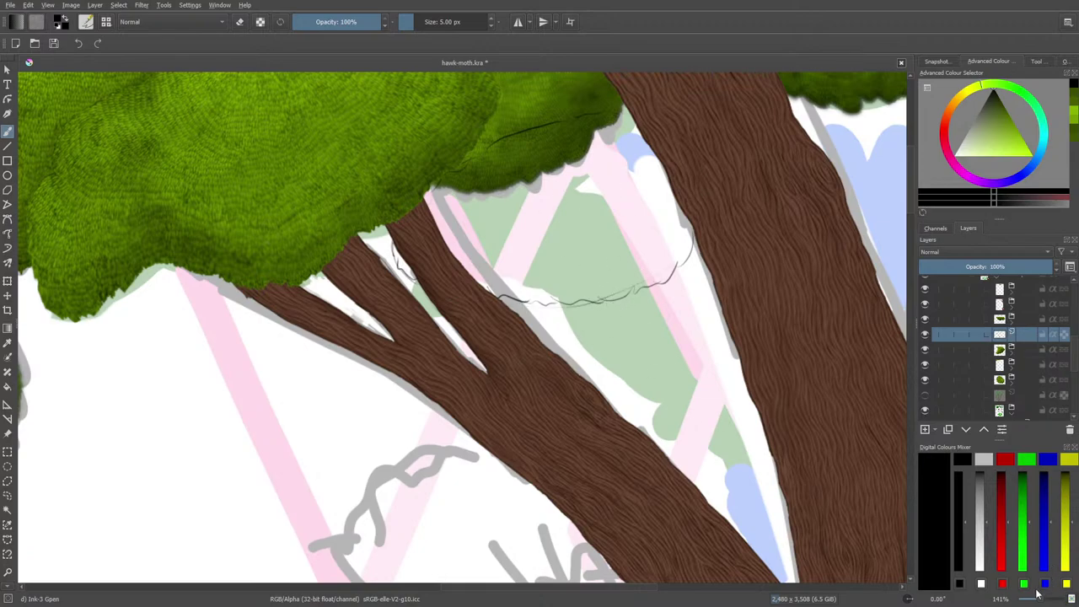
{"action": "scroll", "coordinate": [1036, 600], "scroll_direction": "down", "scroll_amount": 4}
{"action": "scroll", "coordinate": [1035, 600], "scroll_direction": "up", "scroll_amount": 2}
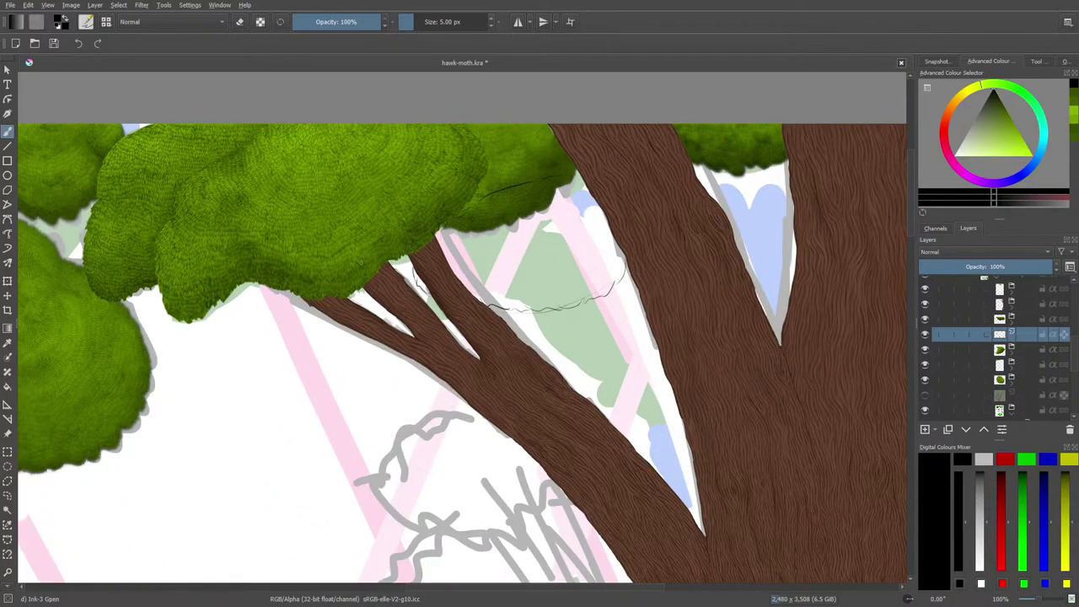
Step: Shift the sketched clump outline slightly down and toward the smaller branches with the Move tool, and return to the brush
{"action": "left_click", "coordinate": [7, 295]}
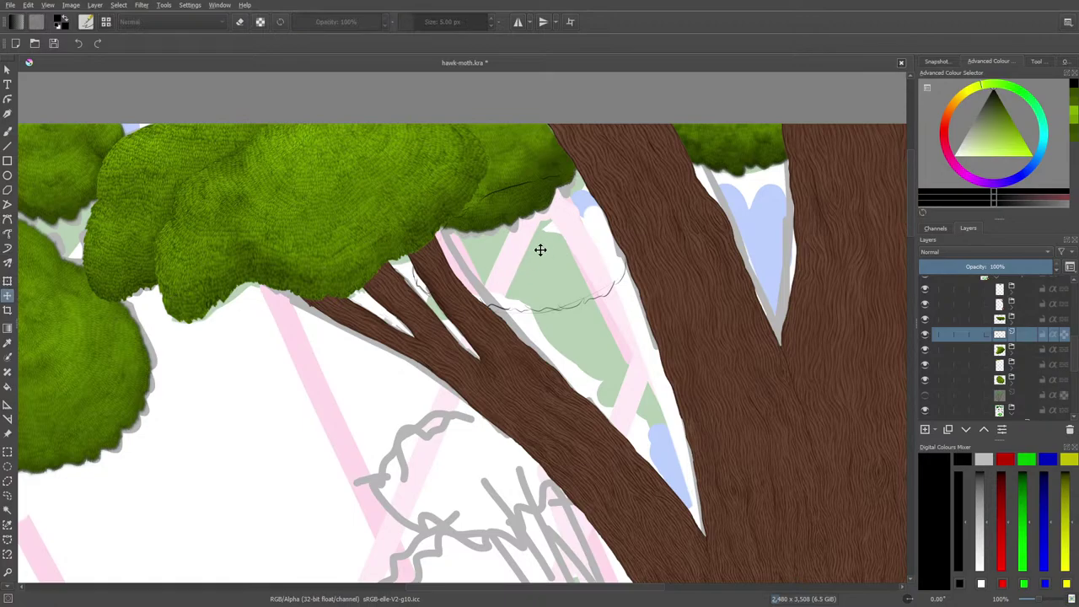
{"action": "mouse_move", "coordinate": [540, 250]}
{"action": "left_mouse_down"}
{"action": "mouse_move", "coordinate": [462, 278]}
{"action": "mouse_move", "coordinate": [448, 251]}
{"action": "mouse_move", "coordinate": [462, 268]}
{"action": "left_mouse_up"}
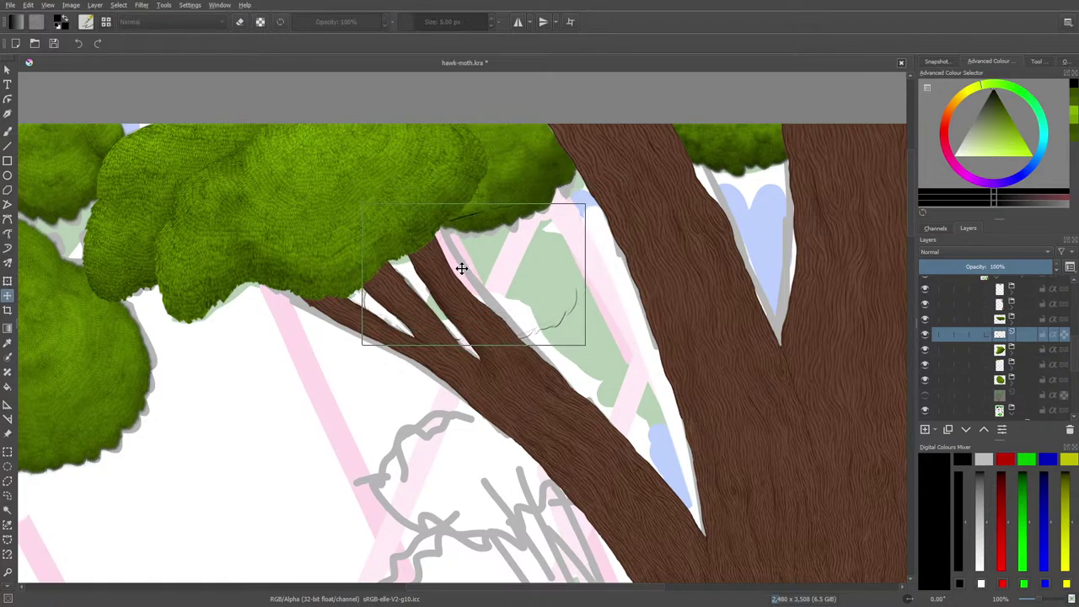
{"action": "key", "text": "b"}
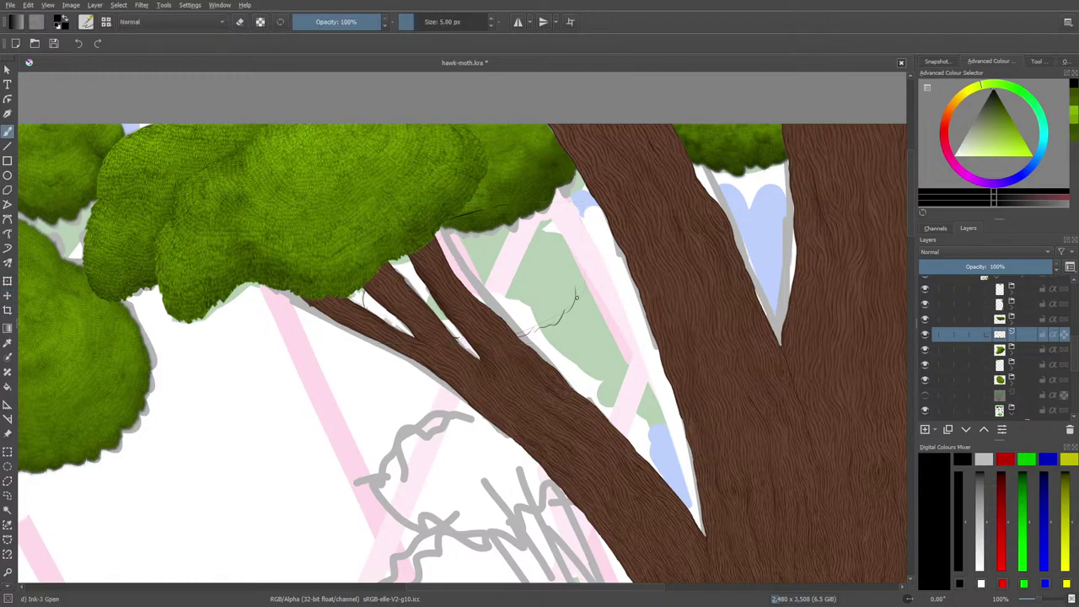
Step: Extend the clump's lower outline to the main trunk and sketch rough guide lines in the gap between the branches
{"action": "left_click_drag", "start_coordinate": [577, 297], "coordinate": [638, 298]}
{"action": "mouse_move", "coordinate": [742, 178]}
{"action": "left_mouse_down"}
{"action": "mouse_move", "coordinate": [750, 230]}
{"action": "mouse_move", "coordinate": [737, 240]}
{"action": "left_mouse_up"}
{"action": "left_click_drag", "start_coordinate": [533, 334], "coordinate": [628, 293]}
{"action": "left_click_drag", "start_coordinate": [612, 423], "coordinate": [675, 427]}
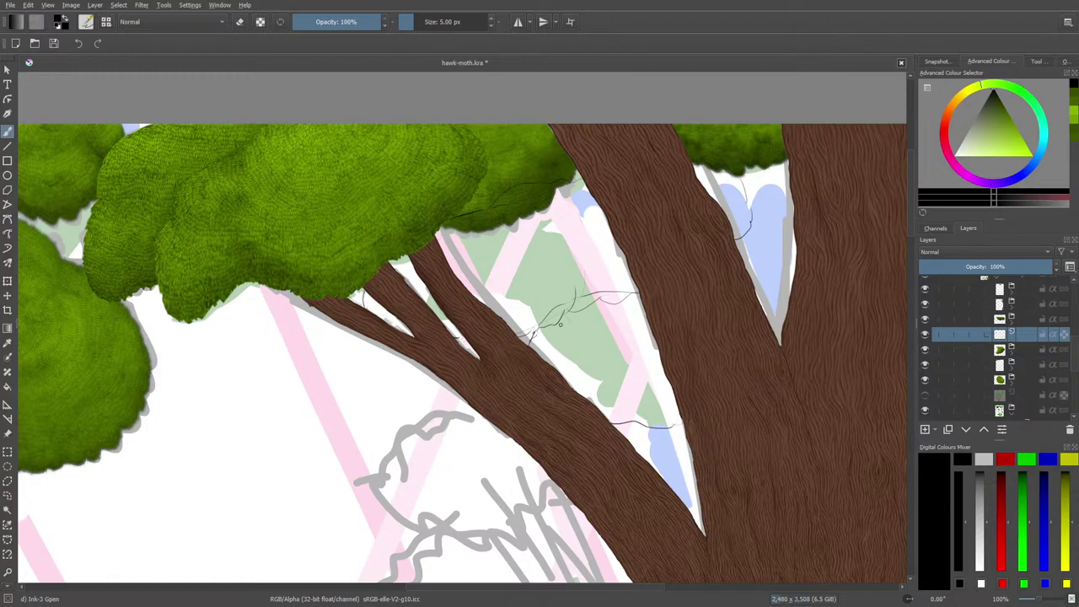
{"action": "left_click_drag", "start_coordinate": [560, 344], "coordinate": [624, 416]}
{"action": "mouse_move", "coordinate": [631, 362]}
{"action": "left_mouse_down"}
{"action": "mouse_move", "coordinate": [670, 408]}
{"action": "mouse_move", "coordinate": [667, 443]}
{"action": "mouse_move", "coordinate": [623, 420]}
{"action": "mouse_move", "coordinate": [602, 390]}
{"action": "left_mouse_up"}
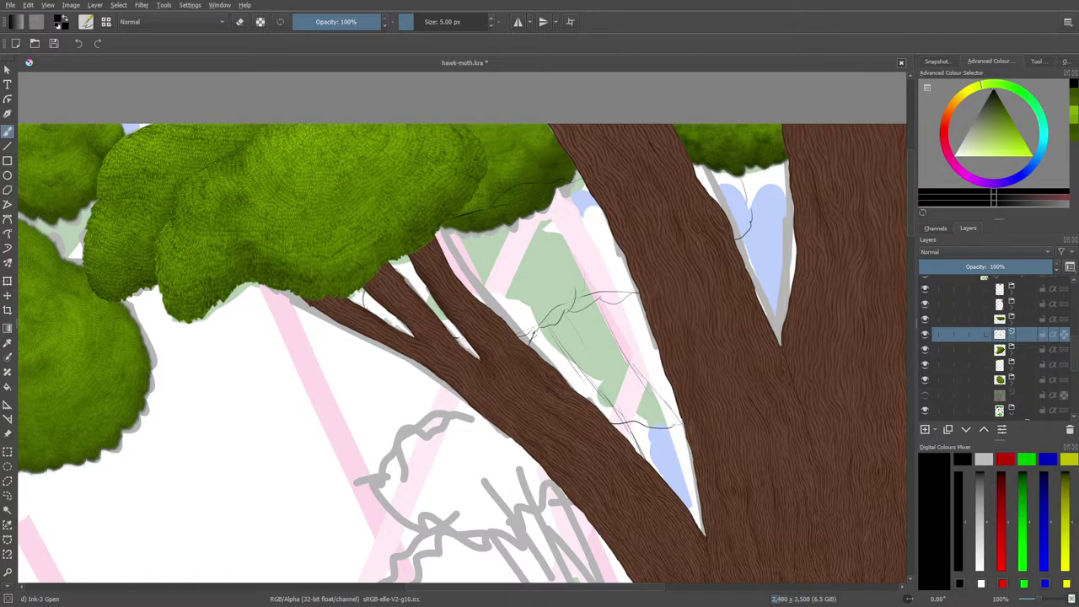
{"action": "left_click_drag", "start_coordinate": [633, 300], "coordinate": [640, 320]}
{"action": "left_click_drag", "start_coordinate": [604, 311], "coordinate": [533, 337]}
Step: Load the Eraser Circle brush to clean up the sketch in the gap between the trunks, and return to Ink-3 Gpen
{"action": "key", "text": "e"}
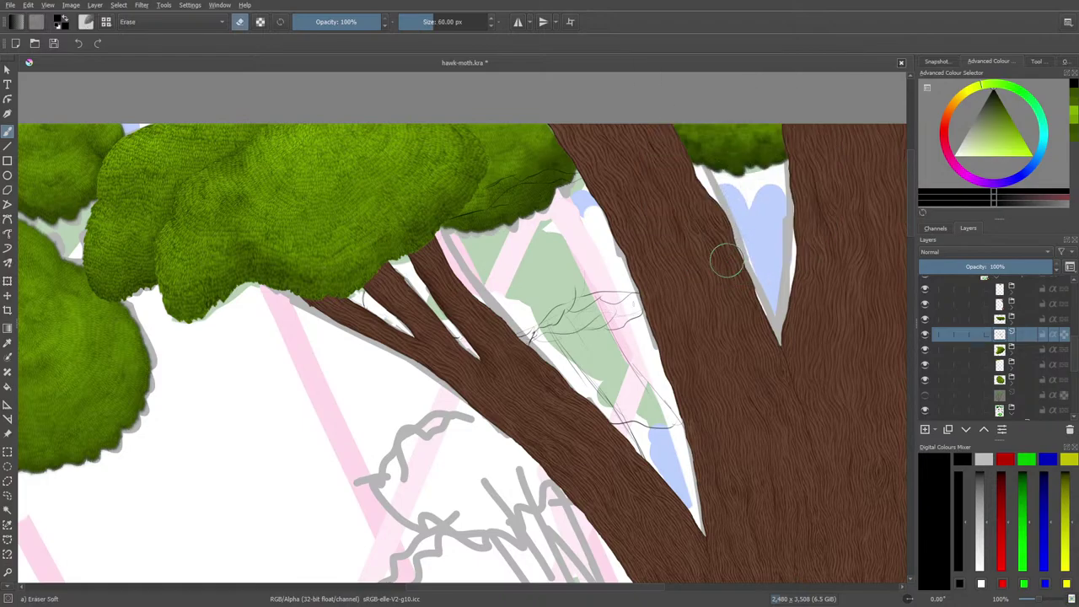
{"action": "left_click", "coordinate": [86, 21]}
{"action": "left_click", "coordinate": [98, 145]}
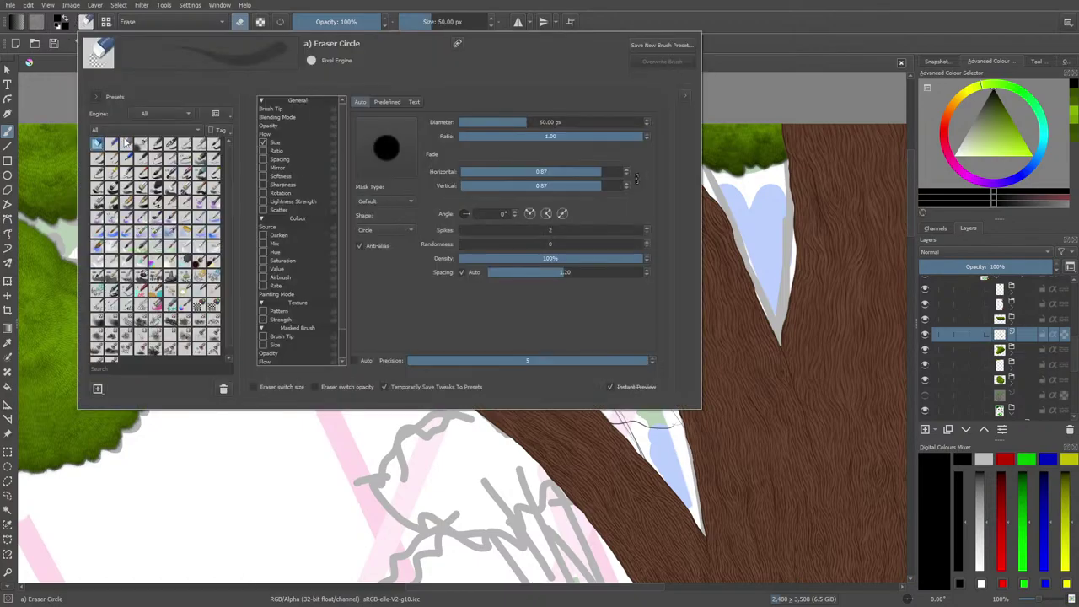
{"action": "left_click", "coordinate": [762, 199]}
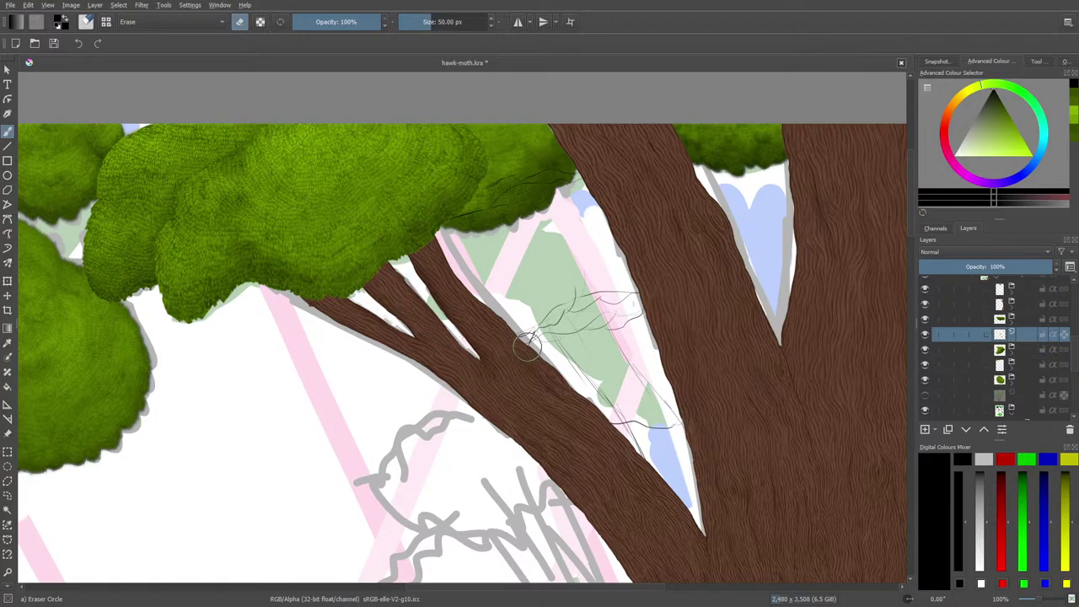
{"action": "key", "text": "slash"}
Step: Redraw the clump's side edge between the two trunks and reinforce its lower and upper contours
{"action": "left_click_drag", "start_coordinate": [402, 255], "coordinate": [394, 274]}
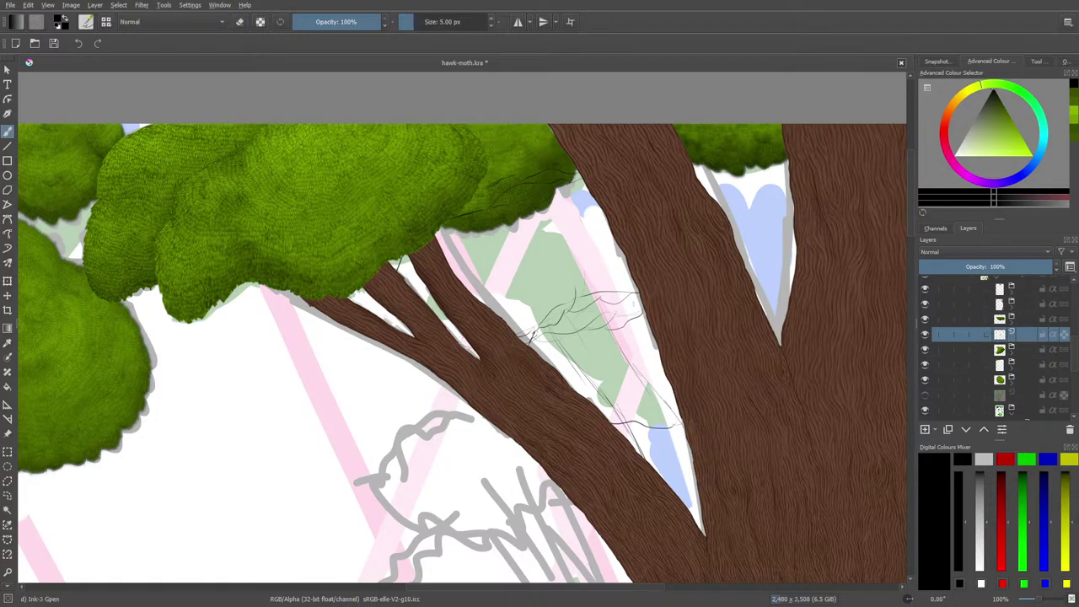
{"action": "mouse_move", "coordinate": [708, 191]}
{"action": "left_mouse_down"}
{"action": "mouse_move", "coordinate": [732, 210]}
{"action": "mouse_move", "coordinate": [735, 240]}
{"action": "left_mouse_up"}
{"action": "left_click_drag", "start_coordinate": [646, 319], "coordinate": [536, 347]}
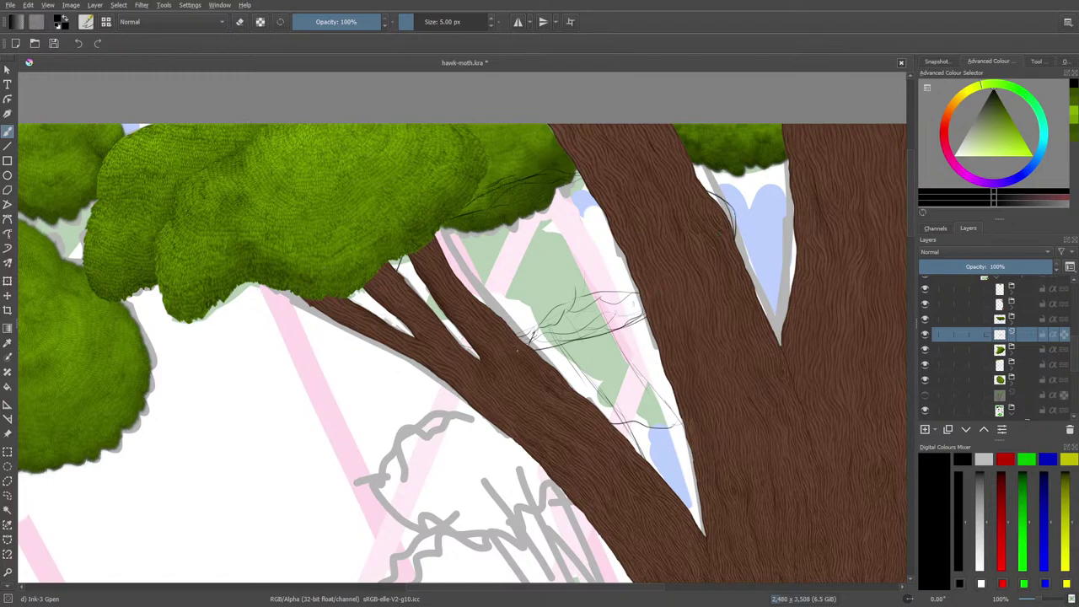
{"action": "left_click_drag", "start_coordinate": [607, 327], "coordinate": [541, 347]}
{"action": "left_click_drag", "start_coordinate": [403, 323], "coordinate": [415, 338]}
{"action": "mouse_move", "coordinate": [1038, 599]}
{"action": "left_mouse_down"}
{"action": "mouse_move", "coordinate": [1024, 599]}
{"action": "mouse_move", "coordinate": [1042, 595]}
{"action": "left_mouse_up"}
{"action": "mouse_move", "coordinate": [476, 191]}
{"action": "left_mouse_down"}
{"action": "mouse_move", "coordinate": [501, 172]}
{"action": "mouse_move", "coordinate": [570, 157]}
{"action": "left_mouse_up"}
Step: Erase the excess upper contour and the jumbled outline strokes between the branches with Eraser Circle
{"action": "key", "text": "e"}
{"action": "mouse_move", "coordinate": [468, 198]}
{"action": "left_mouse_down"}
{"action": "mouse_move", "coordinate": [498, 182]}
{"action": "mouse_move", "coordinate": [476, 184]}
{"action": "mouse_move", "coordinate": [569, 169]}
{"action": "left_mouse_up"}
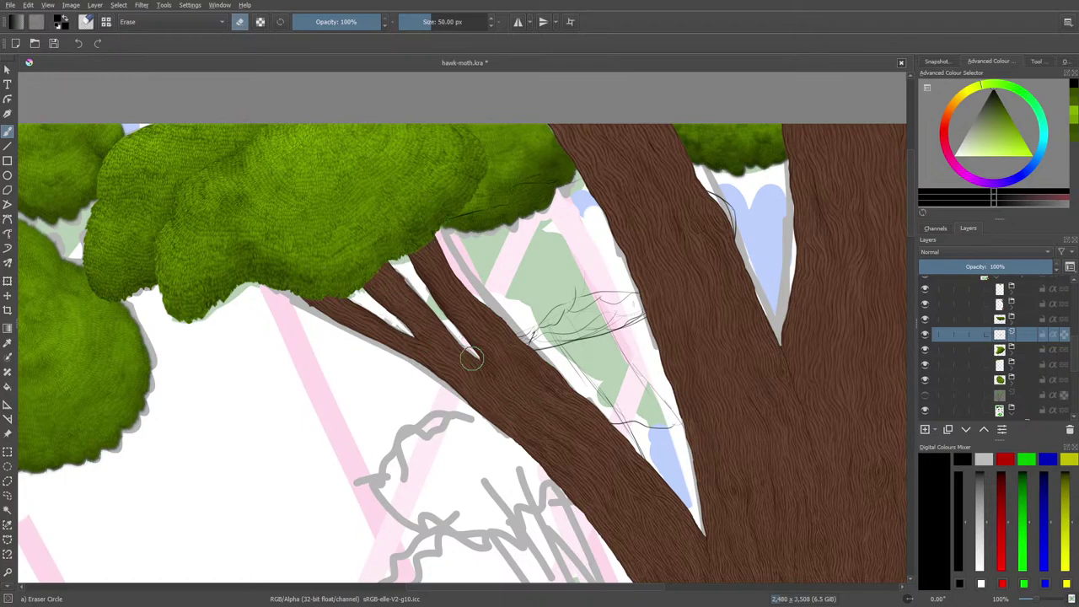
{"action": "mouse_move", "coordinate": [470, 358]}
{"action": "left_mouse_down"}
{"action": "mouse_move", "coordinate": [597, 345]}
{"action": "mouse_move", "coordinate": [645, 323]}
{"action": "mouse_move", "coordinate": [630, 296]}
{"action": "mouse_move", "coordinate": [576, 288]}
{"action": "mouse_move", "coordinate": [532, 313]}
{"action": "left_mouse_up"}
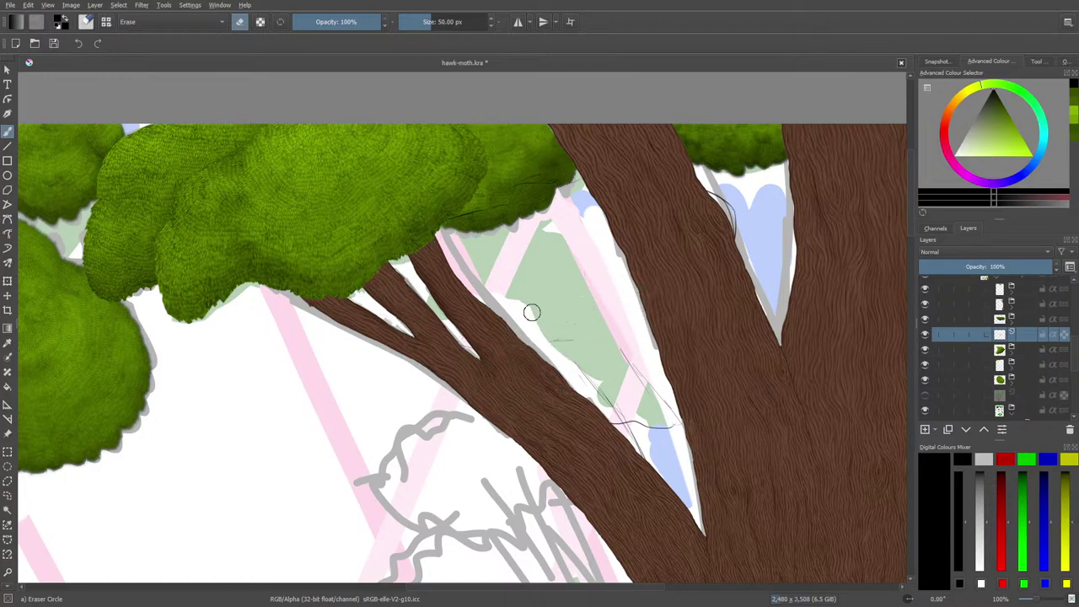
{"action": "key", "text": "slash"}
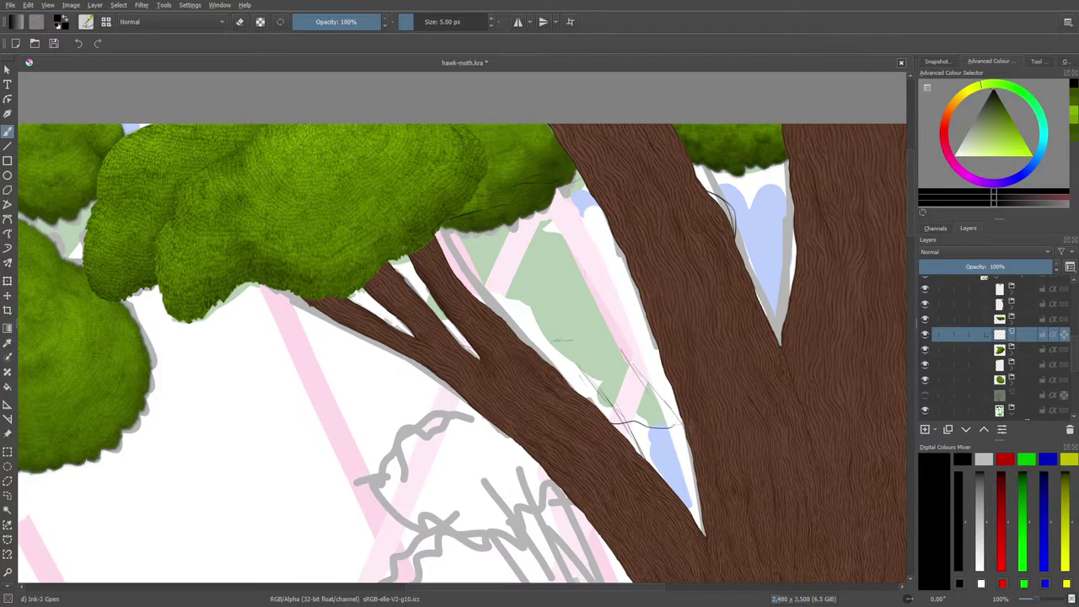
Step: Redraw the clump's bottom edge lower across the branch gap and add slanted guide lines inside it
{"action": "left_click_drag", "start_coordinate": [410, 255], "coordinate": [402, 276]}
{"action": "left_click_drag", "start_coordinate": [570, 387], "coordinate": [659, 358]}
{"action": "left_click_drag", "start_coordinate": [599, 382], "coordinate": [624, 420]}
{"action": "left_click_drag", "start_coordinate": [599, 350], "coordinate": [560, 386]}
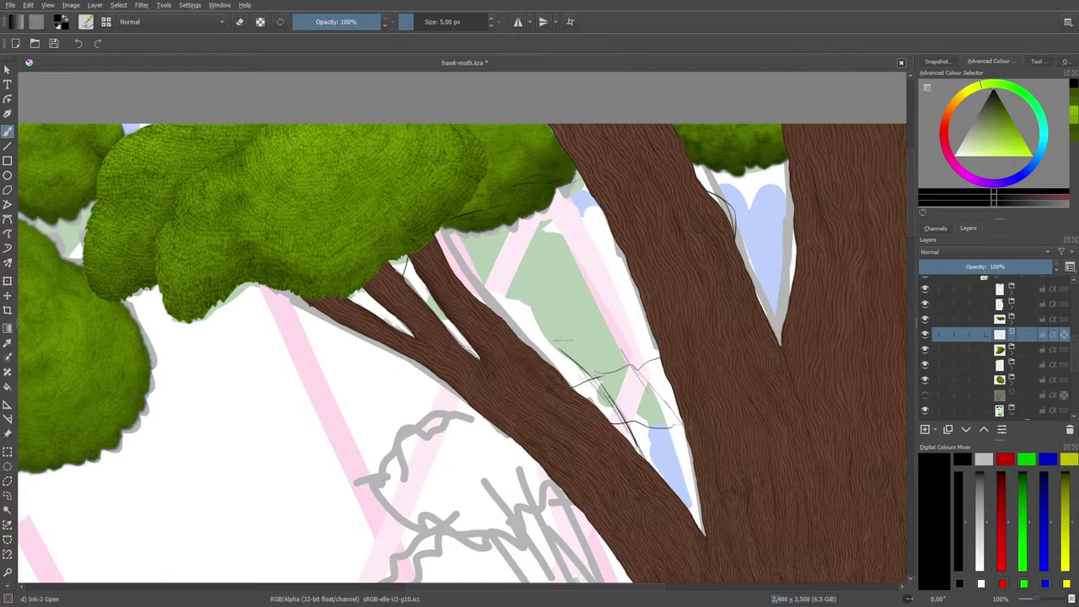
{"action": "left_click_drag", "start_coordinate": [529, 312], "coordinate": [604, 390]}
{"action": "mouse_move", "coordinate": [595, 275]}
{"action": "left_mouse_down"}
{"action": "mouse_move", "coordinate": [629, 367]}
{"action": "mouse_move", "coordinate": [597, 341]}
{"action": "left_mouse_up"}
{"action": "left_click_drag", "start_coordinate": [541, 275], "coordinate": [597, 342]}
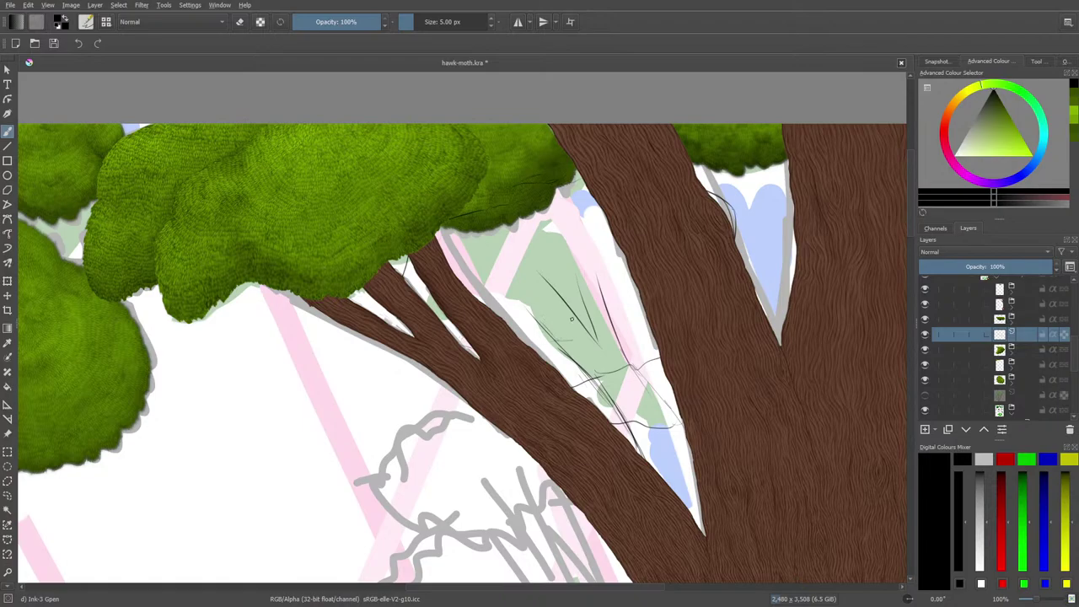
Step: Draw jagged leaf marks along the guide lines and darken the clump's edge on both sides of the main trunk
{"action": "left_click_drag", "start_coordinate": [562, 301], "coordinate": [533, 327]}
{"action": "left_click_drag", "start_coordinate": [575, 367], "coordinate": [572, 385]}
{"action": "left_click_drag", "start_coordinate": [627, 363], "coordinate": [660, 362]}
{"action": "left_click_drag", "start_coordinate": [714, 198], "coordinate": [748, 265]}
{"action": "mouse_move", "coordinate": [595, 305]}
{"action": "left_mouse_down"}
{"action": "mouse_move", "coordinate": [611, 316]}
{"action": "mouse_move", "coordinate": [587, 306]}
{"action": "left_mouse_up"}
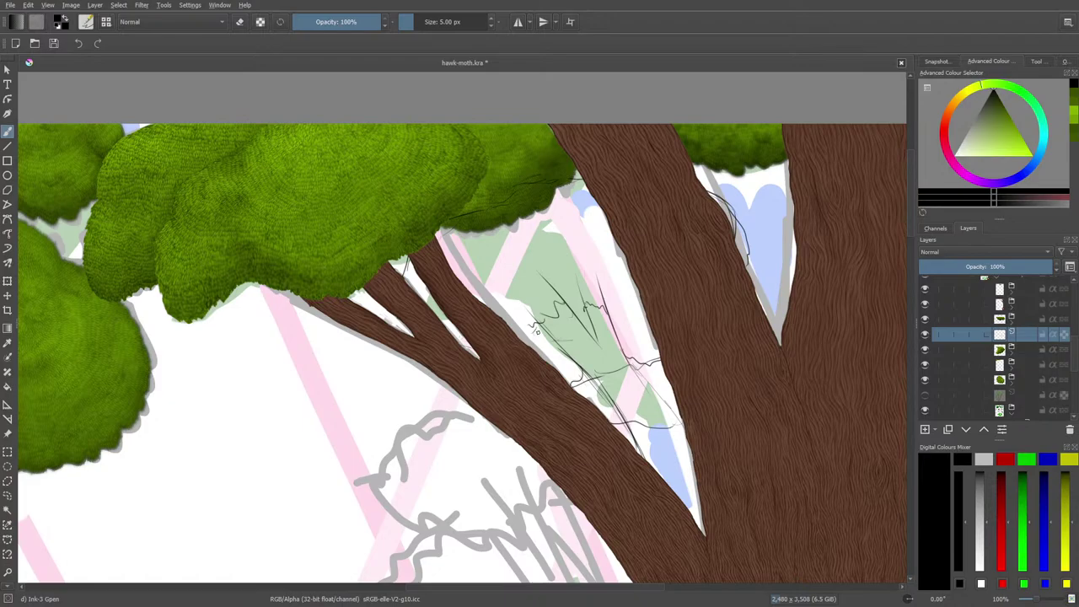
{"action": "mouse_move", "coordinate": [540, 331]}
{"action": "left_mouse_down"}
{"action": "mouse_move", "coordinate": [575, 371]}
{"action": "mouse_move", "coordinate": [559, 370]}
{"action": "left_mouse_up"}
{"action": "mouse_move", "coordinate": [521, 322]}
{"action": "left_mouse_down"}
{"action": "mouse_move", "coordinate": [554, 293]}
{"action": "mouse_move", "coordinate": [542, 276]}
{"action": "mouse_move", "coordinate": [509, 322]}
{"action": "left_mouse_up"}
{"action": "left_click_drag", "start_coordinate": [516, 285], "coordinate": [499, 295]}
{"action": "left_click_drag", "start_coordinate": [504, 297], "coordinate": [497, 312]}
Step: Toggle the neighbouring groups' visibility and hide the trunk and branches group to expose the whole clump sketch
{"action": "left_click", "coordinate": [925, 320]}
{"action": "left_click", "coordinate": [926, 320]}
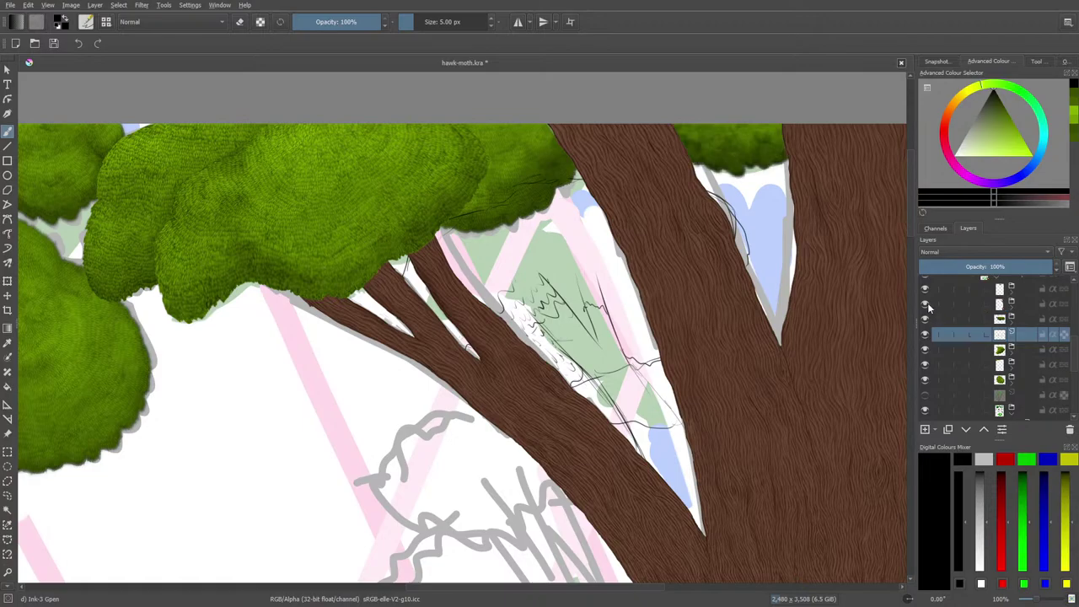
{"action": "left_click", "coordinate": [927, 304]}
{"action": "left_click", "coordinate": [927, 305]}
{"action": "left_click", "coordinate": [929, 303]}
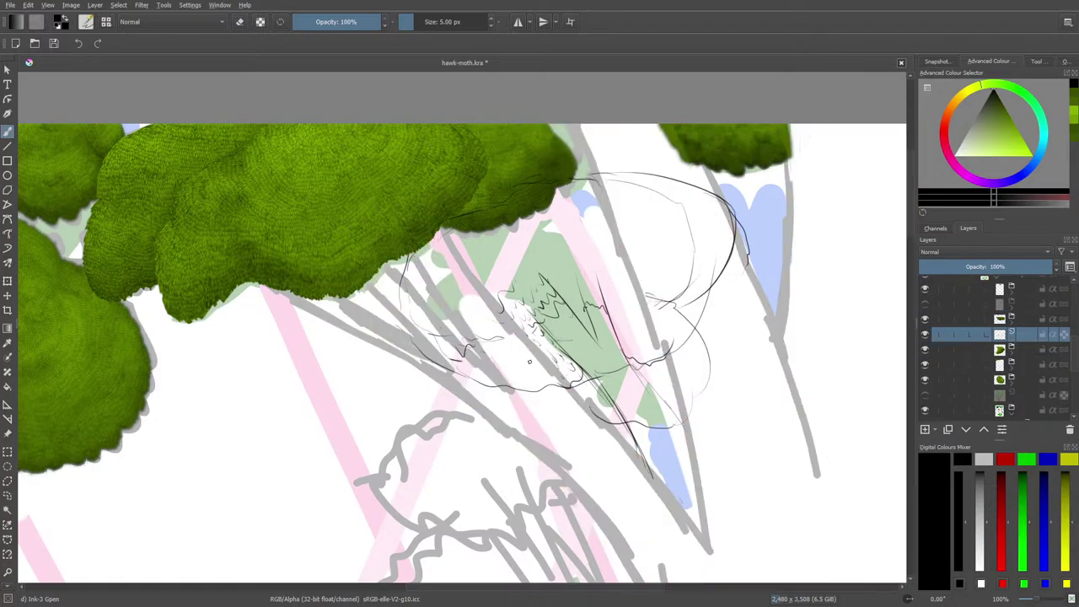
Step: Go around the clump's oval outline, giving it a wavy leafy edge
{"action": "left_click_drag", "start_coordinate": [528, 382], "coordinate": [501, 380]}
{"action": "mouse_move", "coordinate": [398, 289]}
{"action": "left_mouse_down"}
{"action": "mouse_move", "coordinate": [421, 351]}
{"action": "mouse_move", "coordinate": [462, 373]}
{"action": "mouse_move", "coordinate": [445, 363]}
{"action": "mouse_move", "coordinate": [516, 384]}
{"action": "mouse_move", "coordinate": [587, 381]}
{"action": "mouse_move", "coordinate": [639, 350]}
{"action": "mouse_move", "coordinate": [643, 359]}
{"action": "mouse_move", "coordinate": [688, 342]}
{"action": "mouse_move", "coordinate": [713, 309]}
{"action": "mouse_move", "coordinate": [732, 246]}
{"action": "mouse_move", "coordinate": [691, 187]}
{"action": "left_mouse_up"}
{"action": "mouse_move", "coordinate": [594, 177]}
{"action": "left_mouse_down"}
{"action": "mouse_move", "coordinate": [518, 187]}
{"action": "mouse_move", "coordinate": [435, 232]}
{"action": "mouse_move", "coordinate": [403, 268]}
{"action": "mouse_move", "coordinate": [396, 312]}
{"action": "left_mouse_up"}
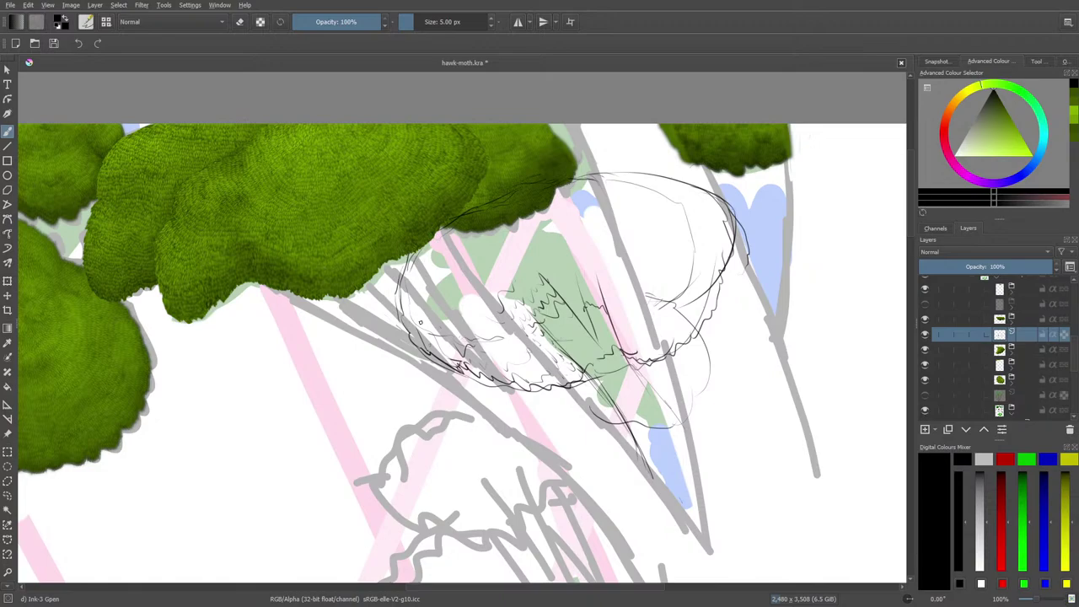
Step: Add rows of jagged leaf marks across the clump's lower half, from its left edge to its right edge
{"action": "left_click_drag", "start_coordinate": [482, 332], "coordinate": [477, 319]}
{"action": "left_click_drag", "start_coordinate": [448, 343], "coordinate": [435, 333]}
{"action": "left_click_drag", "start_coordinate": [429, 272], "coordinate": [423, 258]}
{"action": "mouse_move", "coordinate": [454, 316]}
{"action": "left_mouse_down"}
{"action": "mouse_move", "coordinate": [447, 302]}
{"action": "mouse_move", "coordinate": [486, 295]}
{"action": "left_mouse_up"}
{"action": "mouse_move", "coordinate": [575, 301]}
{"action": "left_mouse_down"}
{"action": "mouse_move", "coordinate": [582, 287]}
{"action": "mouse_move", "coordinate": [607, 283]}
{"action": "left_mouse_up"}
{"action": "left_click_drag", "start_coordinate": [619, 314], "coordinate": [625, 292]}
{"action": "mouse_move", "coordinate": [619, 335]}
{"action": "left_mouse_down"}
{"action": "mouse_move", "coordinate": [627, 322]}
{"action": "mouse_move", "coordinate": [638, 329]}
{"action": "left_mouse_up"}
{"action": "left_click_drag", "start_coordinate": [640, 350], "coordinate": [679, 326]}
{"action": "left_click_drag", "start_coordinate": [687, 327], "coordinate": [716, 274]}
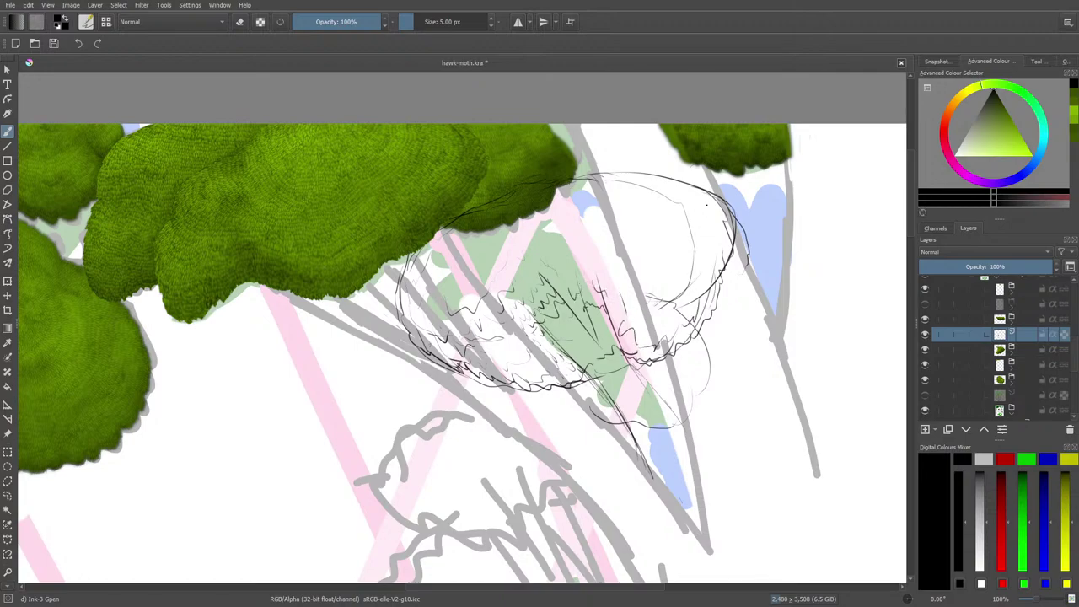
Step: Sketch curved leaf marks inside the clump's right side, up to its middle
{"action": "mouse_move", "coordinate": [707, 205]}
{"action": "left_mouse_down"}
{"action": "mouse_move", "coordinate": [720, 244]}
{"action": "mouse_move", "coordinate": [703, 268]}
{"action": "left_mouse_up"}
{"action": "left_click_drag", "start_coordinate": [676, 305], "coordinate": [654, 313]}
{"action": "left_click_drag", "start_coordinate": [632, 323], "coordinate": [659, 293]}
{"action": "left_click_drag", "start_coordinate": [661, 288], "coordinate": [688, 272]}
{"action": "left_click_drag", "start_coordinate": [619, 285], "coordinate": [636, 282]}
{"action": "left_click_drag", "start_coordinate": [664, 268], "coordinate": [689, 242]}
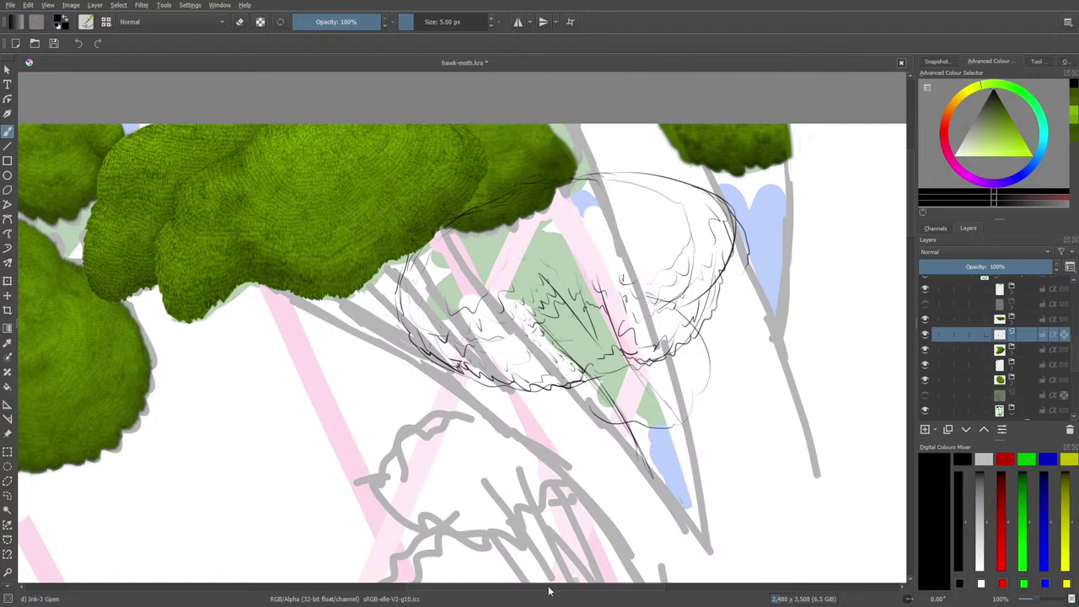
Step: Compare with the neighbouring foliage, and draw a wavy top and left edge plus leaf scallops in the clump's upper half
{"action": "left_click_drag", "start_coordinate": [548, 586], "coordinate": [424, 475]}
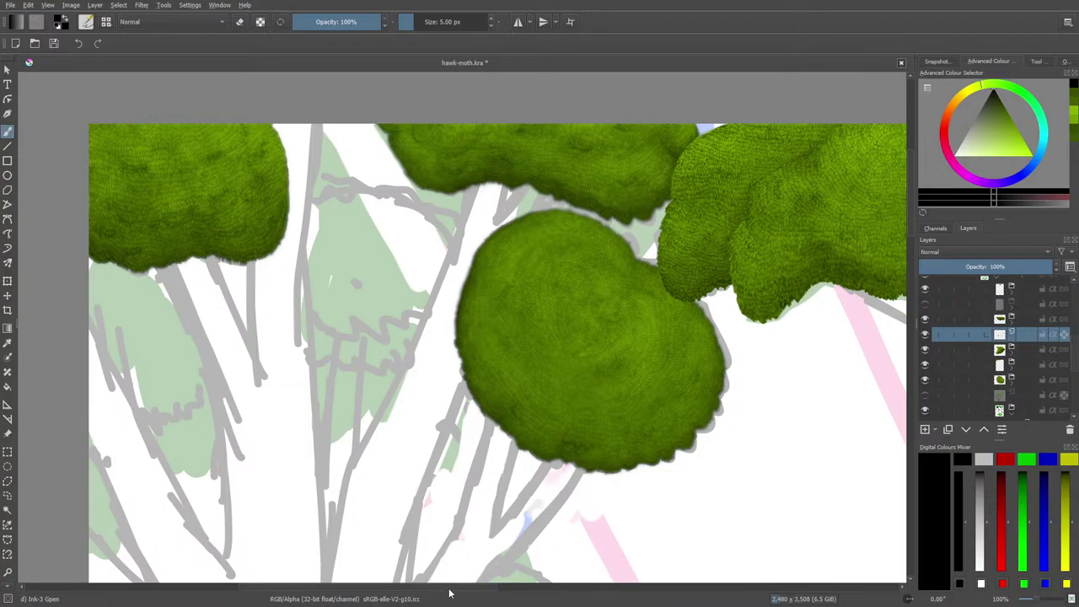
{"action": "left_click_drag", "start_coordinate": [447, 587], "coordinate": [582, 574]}
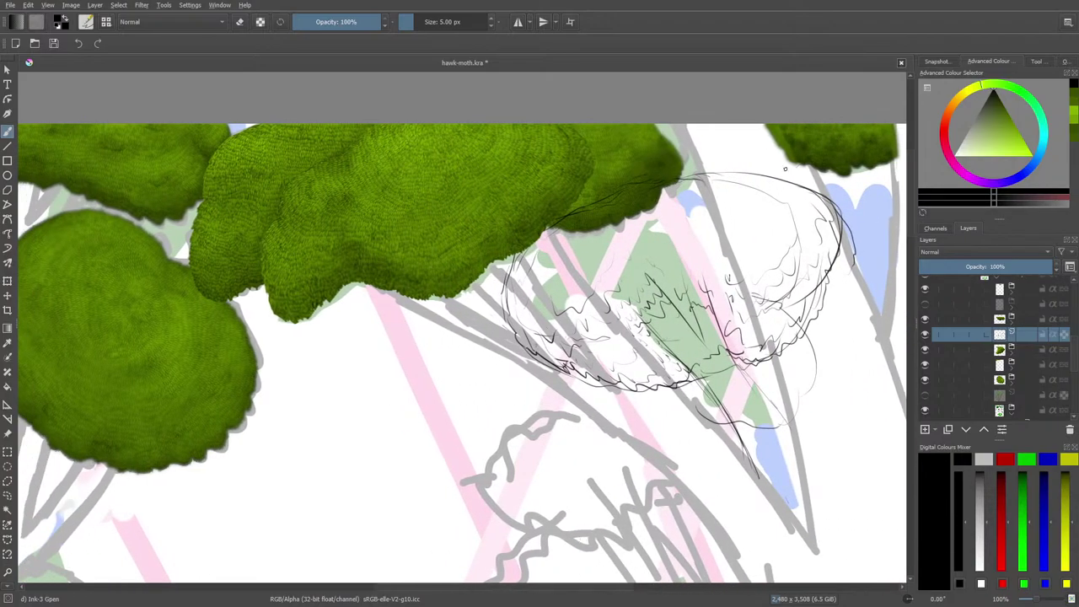
{"action": "mouse_move", "coordinate": [808, 184]}
{"action": "left_mouse_down"}
{"action": "mouse_move", "coordinate": [731, 172]}
{"action": "mouse_move", "coordinate": [597, 201]}
{"action": "left_mouse_up"}
{"action": "mouse_move", "coordinate": [523, 253]}
{"action": "left_mouse_down"}
{"action": "mouse_move", "coordinate": [509, 275]}
{"action": "mouse_move", "coordinate": [515, 322]}
{"action": "mouse_move", "coordinate": [543, 320]}
{"action": "left_mouse_up"}
{"action": "left_click_drag", "start_coordinate": [616, 283], "coordinate": [785, 240]}
{"action": "mouse_move", "coordinate": [770, 187]}
{"action": "left_mouse_down"}
{"action": "mouse_move", "coordinate": [717, 248]}
{"action": "mouse_move", "coordinate": [674, 256]}
{"action": "left_mouse_up"}
{"action": "left_click_drag", "start_coordinate": [734, 209], "coordinate": [722, 221]}
Step: Fill the clump's upper left with leaf marks and reinforce its leafy upper and lower-right edges
{"action": "mouse_move", "coordinate": [651, 236]}
{"action": "left_mouse_down"}
{"action": "mouse_move", "coordinate": [641, 249]}
{"action": "mouse_move", "coordinate": [584, 263]}
{"action": "left_mouse_up"}
{"action": "mouse_move", "coordinate": [558, 275]}
{"action": "left_mouse_down"}
{"action": "mouse_move", "coordinate": [540, 282]}
{"action": "mouse_move", "coordinate": [541, 270]}
{"action": "left_mouse_up"}
{"action": "left_click_drag", "start_coordinate": [604, 239], "coordinate": [553, 245]}
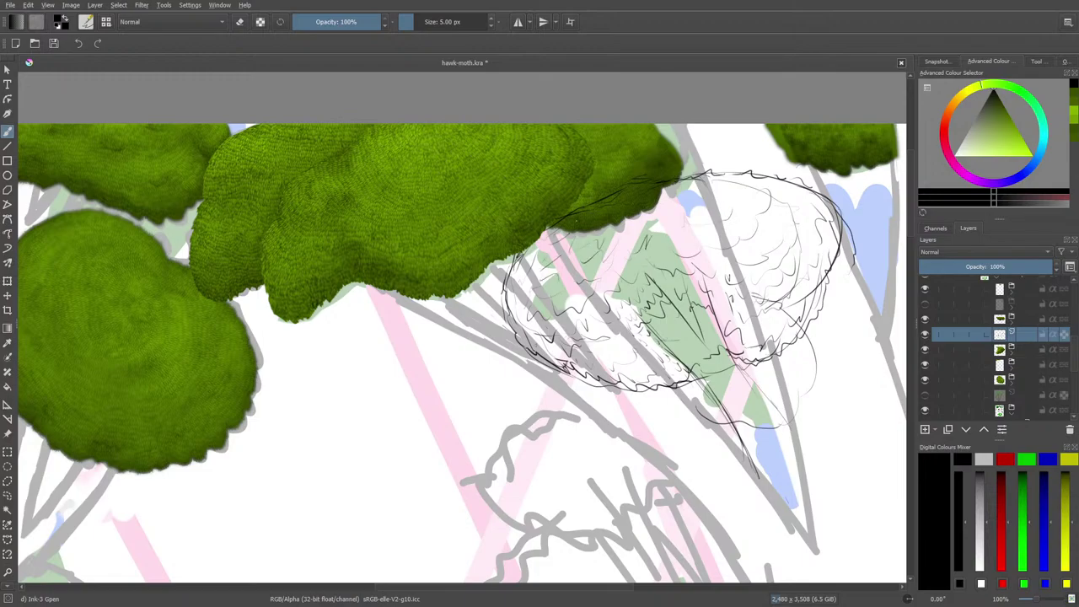
{"action": "left_click_drag", "start_coordinate": [659, 210], "coordinate": [636, 221]}
{"action": "mouse_move", "coordinate": [671, 200]}
{"action": "left_mouse_down"}
{"action": "mouse_move", "coordinate": [656, 207]}
{"action": "mouse_move", "coordinate": [668, 200]}
{"action": "mouse_move", "coordinate": [643, 194]}
{"action": "mouse_move", "coordinate": [621, 213]}
{"action": "left_mouse_up"}
{"action": "mouse_move", "coordinate": [624, 200]}
{"action": "left_mouse_down"}
{"action": "mouse_move", "coordinate": [612, 210]}
{"action": "mouse_move", "coordinate": [612, 196]}
{"action": "left_mouse_up"}
{"action": "mouse_move", "coordinate": [826, 281]}
{"action": "left_mouse_down"}
{"action": "mouse_move", "coordinate": [845, 258]}
{"action": "mouse_move", "coordinate": [847, 221]}
{"action": "mouse_move", "coordinate": [806, 300]}
{"action": "mouse_move", "coordinate": [811, 317]}
{"action": "mouse_move", "coordinate": [774, 353]}
{"action": "left_mouse_up"}
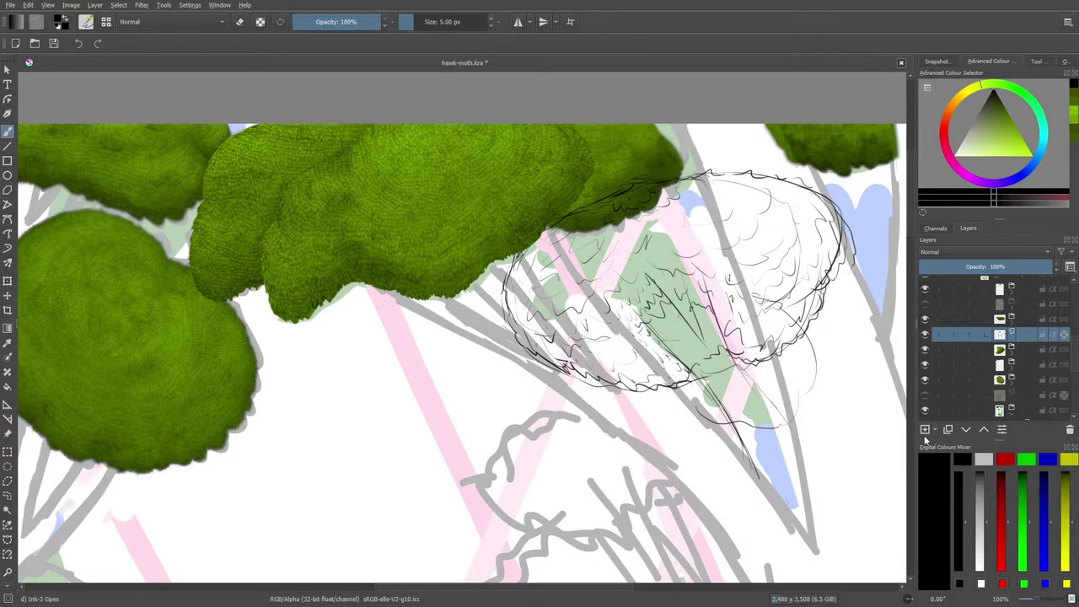
Step: Add two new paint layers above the clump sketch layer
{"action": "left_click", "coordinate": [926, 434]}
{"action": "left_click", "coordinate": [926, 433]}
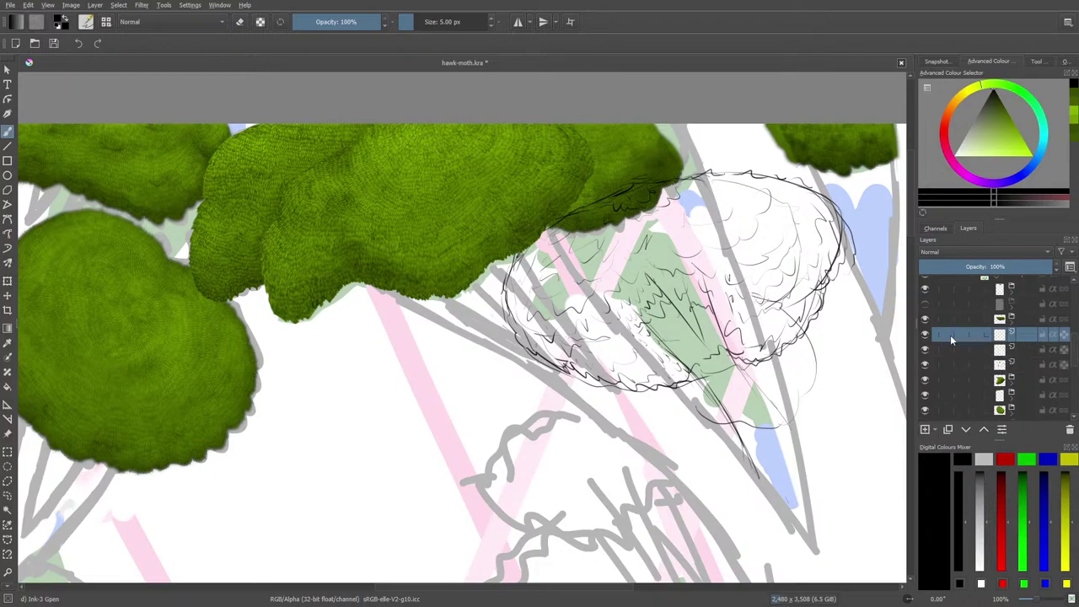
Step: Put the two new layers and the clump sketch layer into a new group, and set the sketch layer's opacity to 61%
{"action": "right_click", "coordinate": [952, 335]}
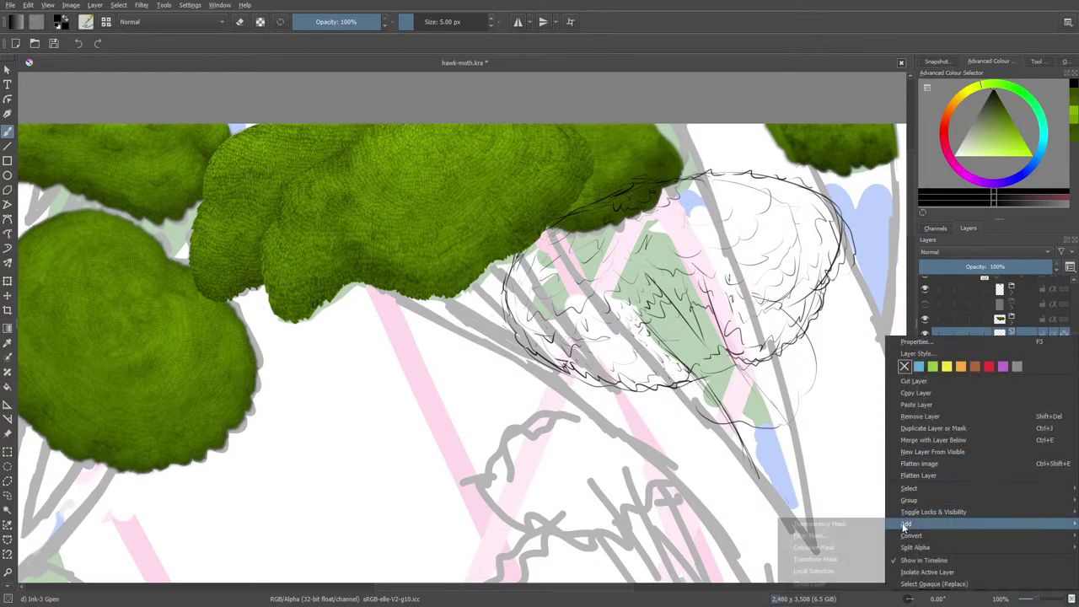
{"action": "left_click", "coordinate": [877, 501]}
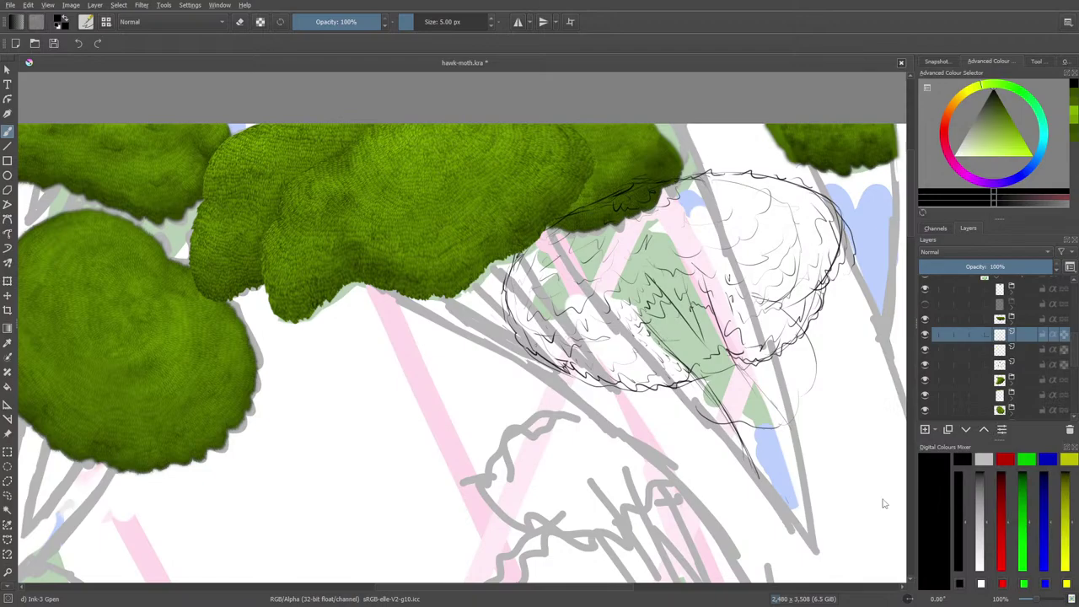
{"action": "left_click", "coordinate": [997, 371]}
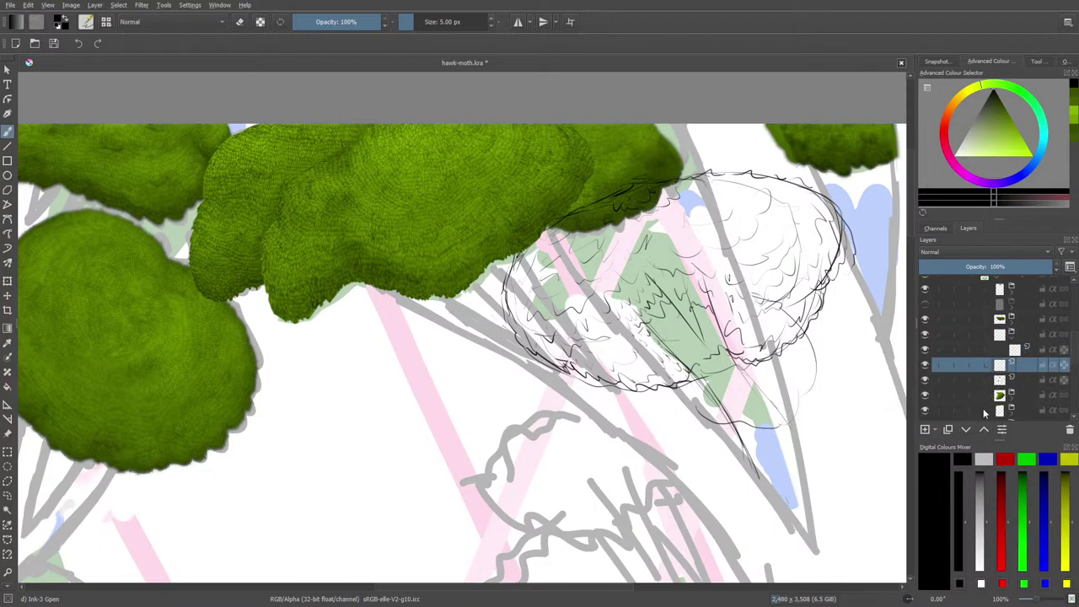
{"action": "left_click", "coordinate": [981, 430]}
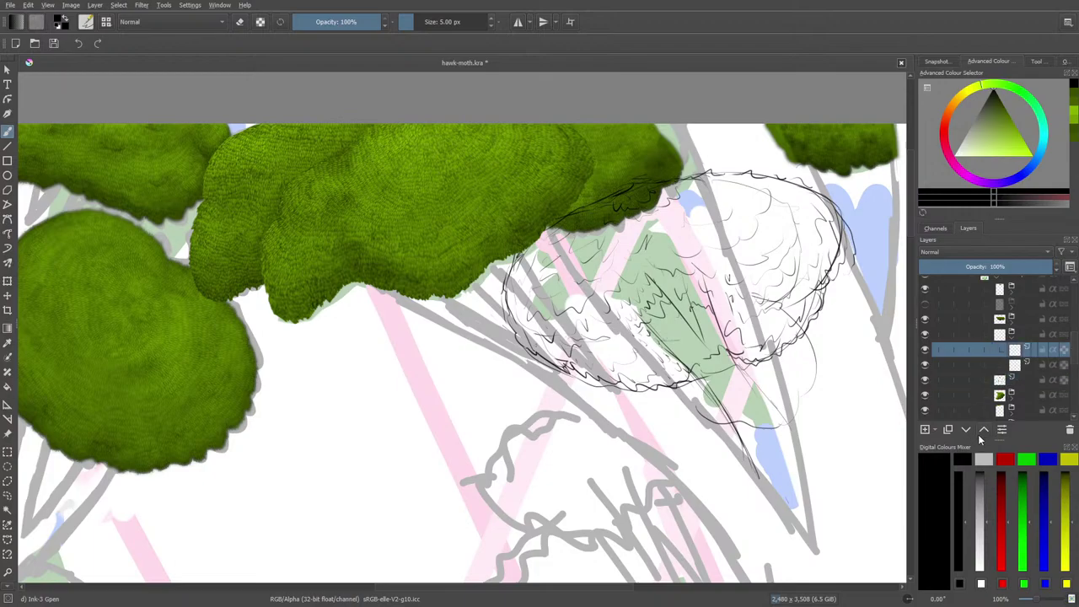
{"action": "left_click", "coordinate": [998, 385]}
{"action": "left_click_drag", "start_coordinate": [1016, 381], "coordinate": [1016, 352]}
{"action": "left_click", "coordinate": [1016, 381]}
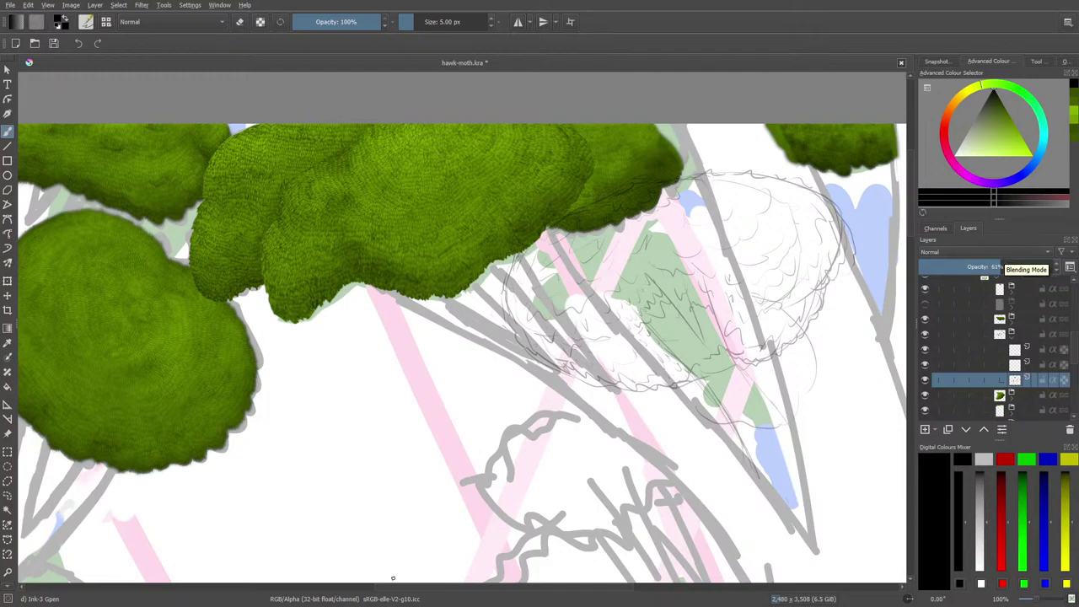
Step: Examine the layer structure inside the large foliage's group and compare it with the neighbouring foliage group
{"action": "mouse_move", "coordinate": [408, 587]}
{"action": "left_mouse_down"}
{"action": "mouse_move", "coordinate": [488, 586]}
{"action": "mouse_move", "coordinate": [400, 587]}
{"action": "left_mouse_up"}
{"action": "left_click", "coordinate": [1011, 317]}
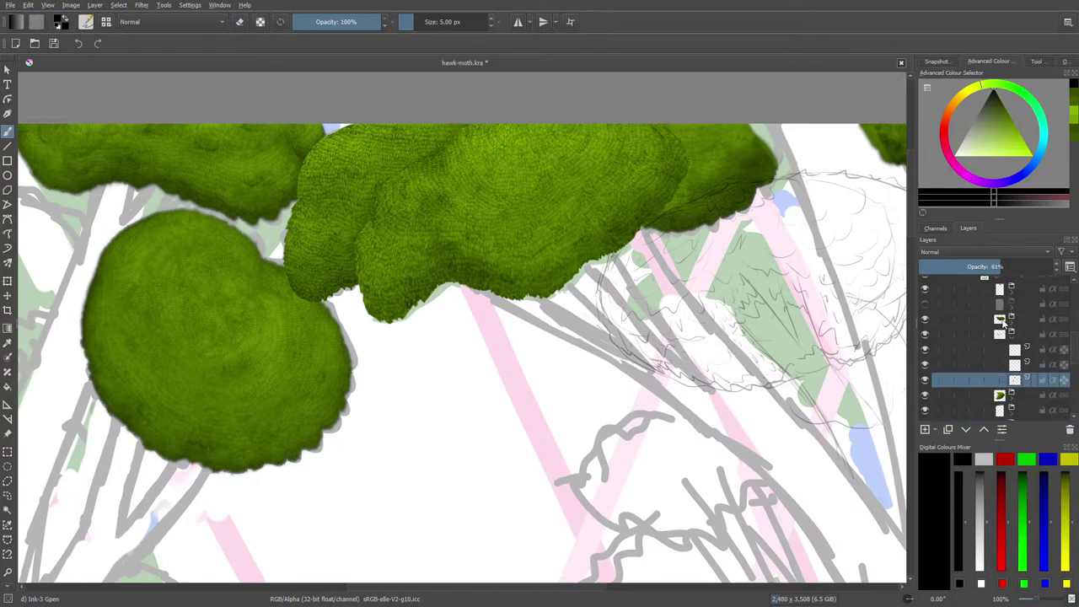
{"action": "left_click", "coordinate": [1005, 323]}
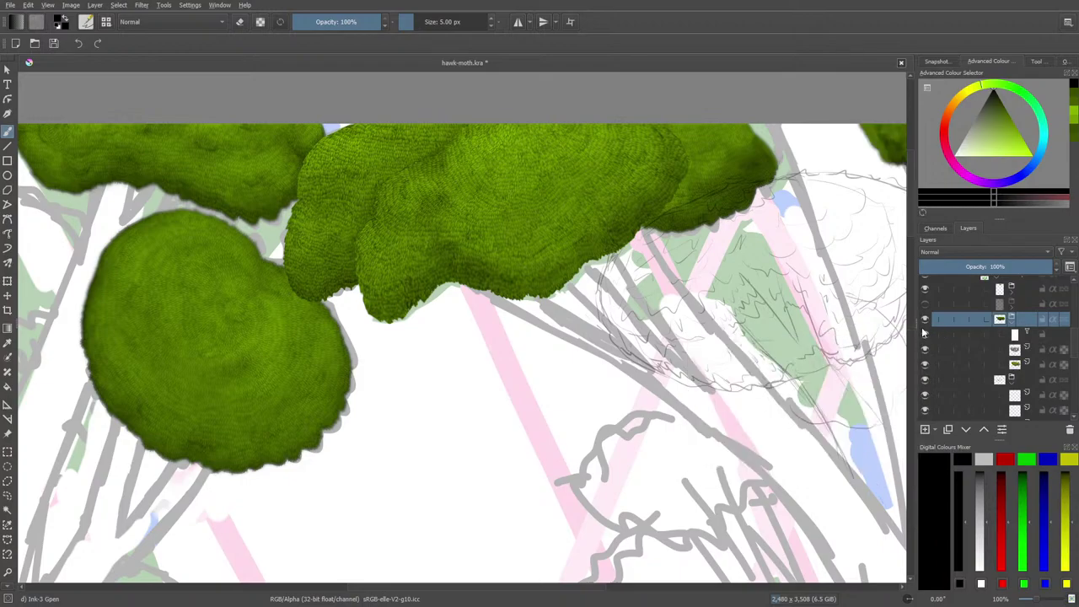
{"action": "left_click_drag", "start_coordinate": [578, 590], "coordinate": [616, 597]}
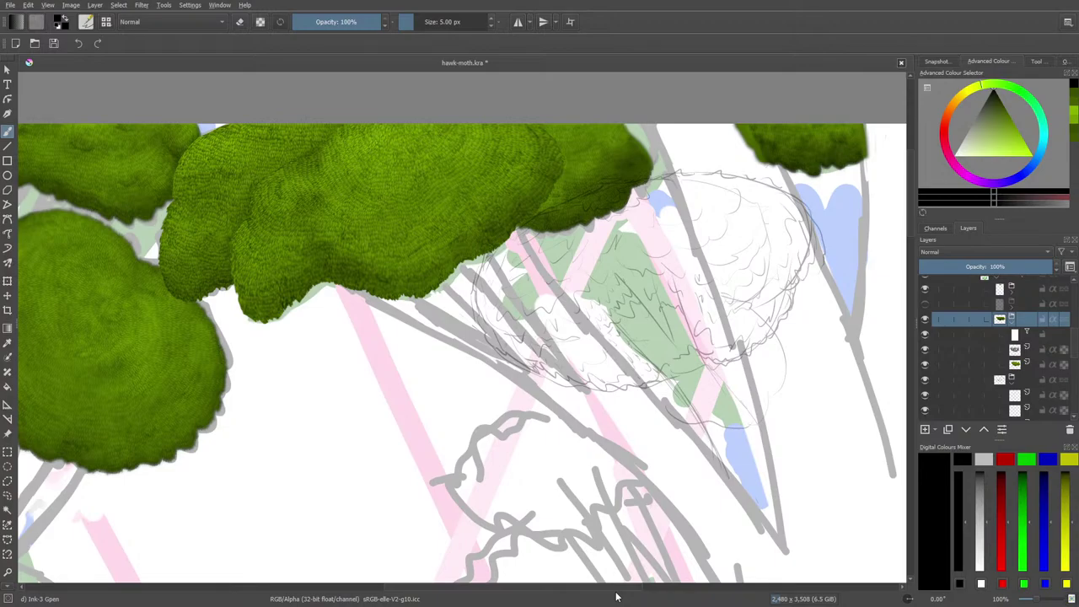
{"action": "left_click", "coordinate": [1012, 325]}
{"action": "mouse_move", "coordinate": [991, 401]}
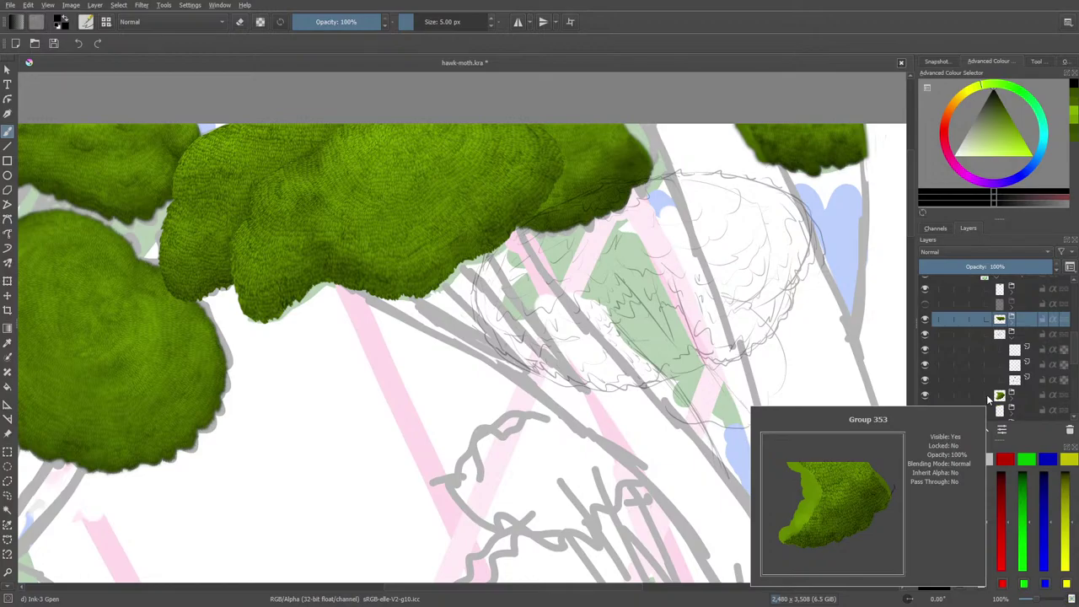
{"action": "right_click", "coordinate": [1006, 325]}
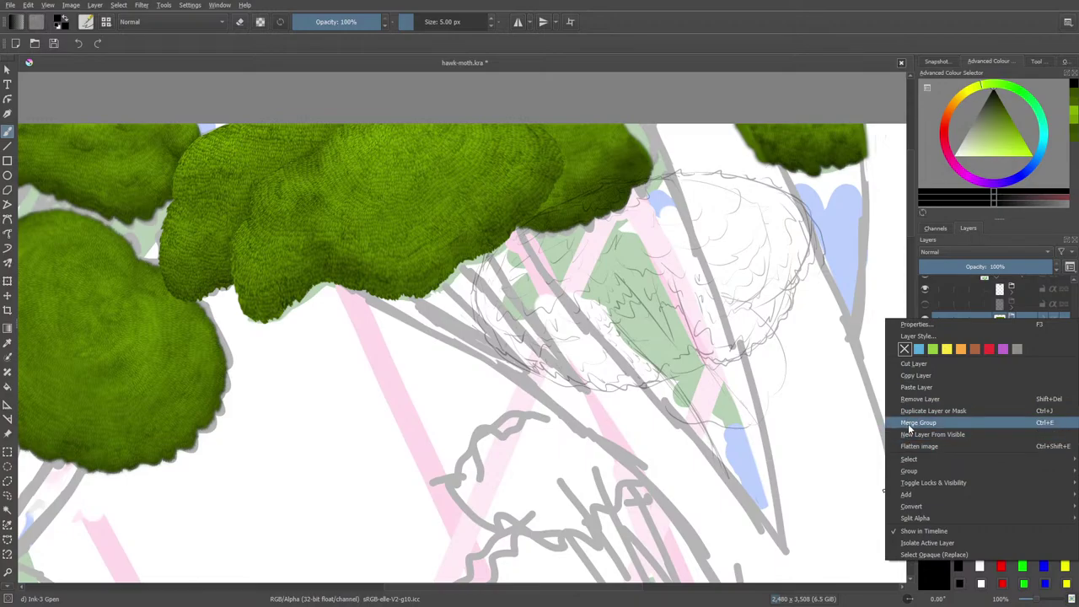
{"action": "left_click", "coordinate": [982, 304]}
Step: Make the middle layer of the new clump group active and choose the Pencil-2 brush at a size of 3.58 px
{"action": "left_click", "coordinate": [1019, 365]}
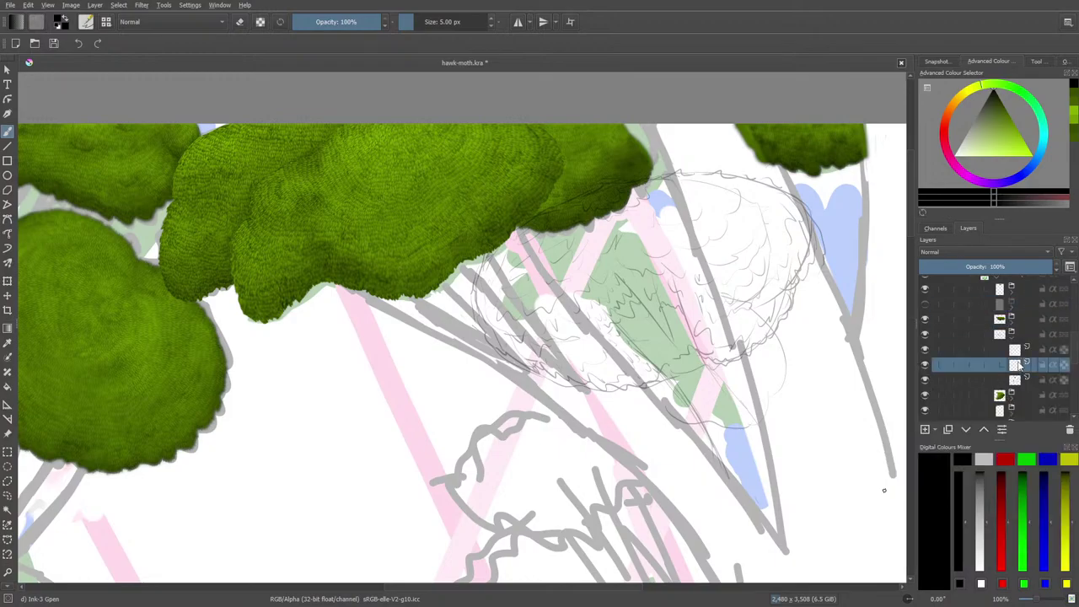
{"action": "mouse_move", "coordinate": [1019, 364]}
{"action": "scroll", "coordinate": [909, 213], "scroll_direction": "down", "scroll_amount": 1}
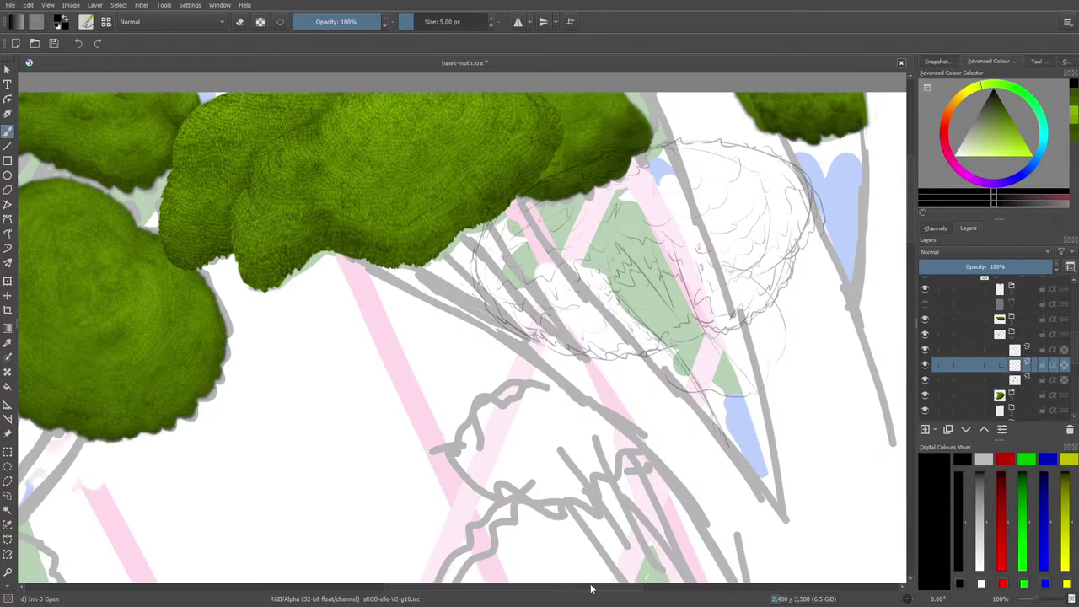
{"action": "scroll", "coordinate": [591, 587], "scroll_direction": "right", "scroll_amount": 2}
{"action": "scroll", "coordinate": [913, 200], "scroll_direction": "up", "scroll_amount": 2}
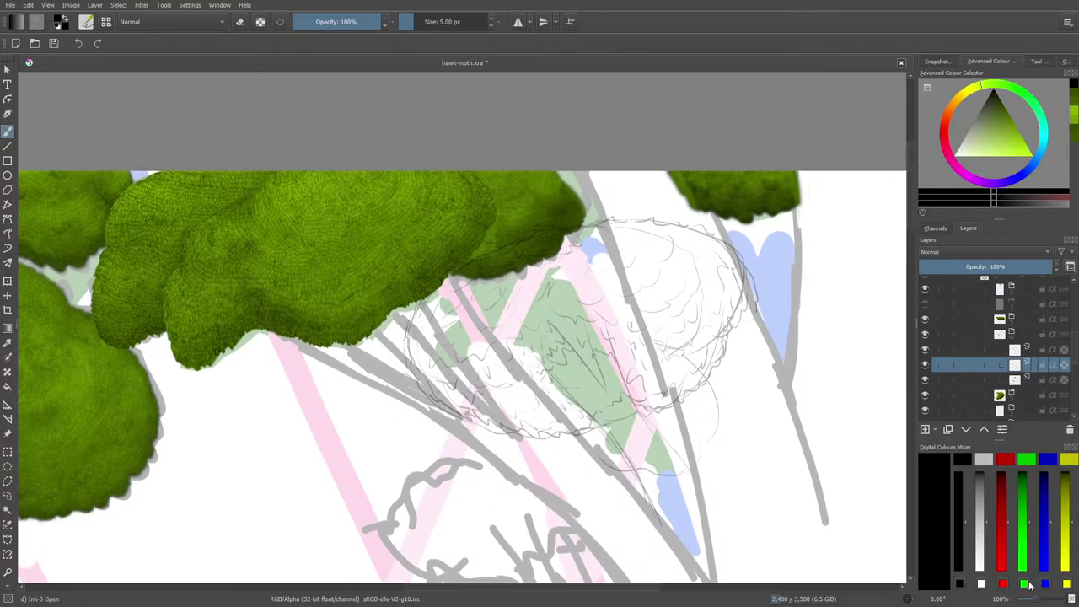
{"action": "left_click_drag", "start_coordinate": [1037, 601], "coordinate": [1043, 601]}
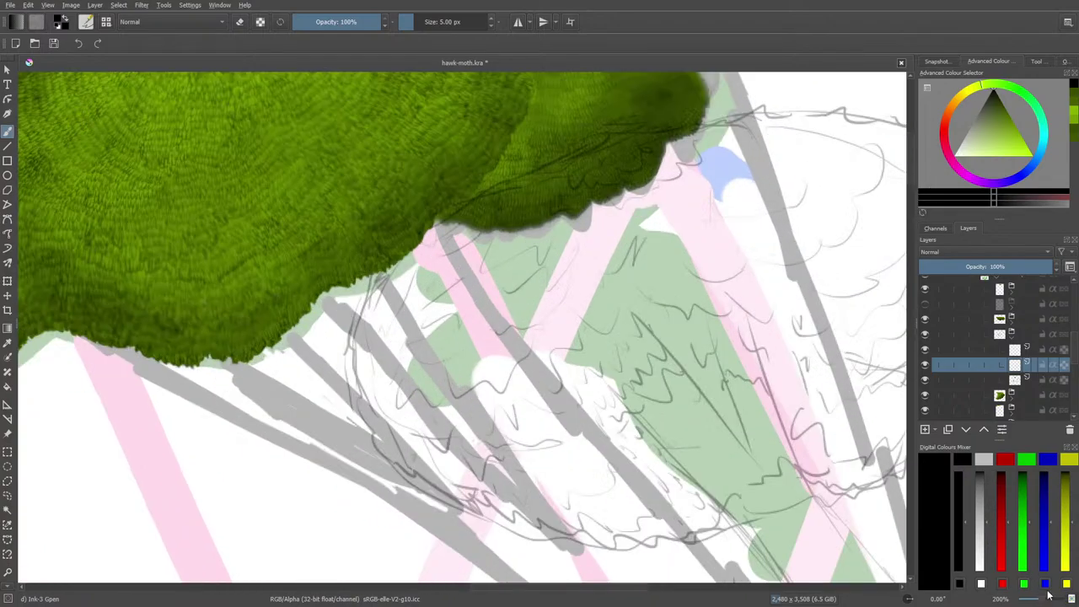
{"action": "left_click", "coordinate": [90, 24]}
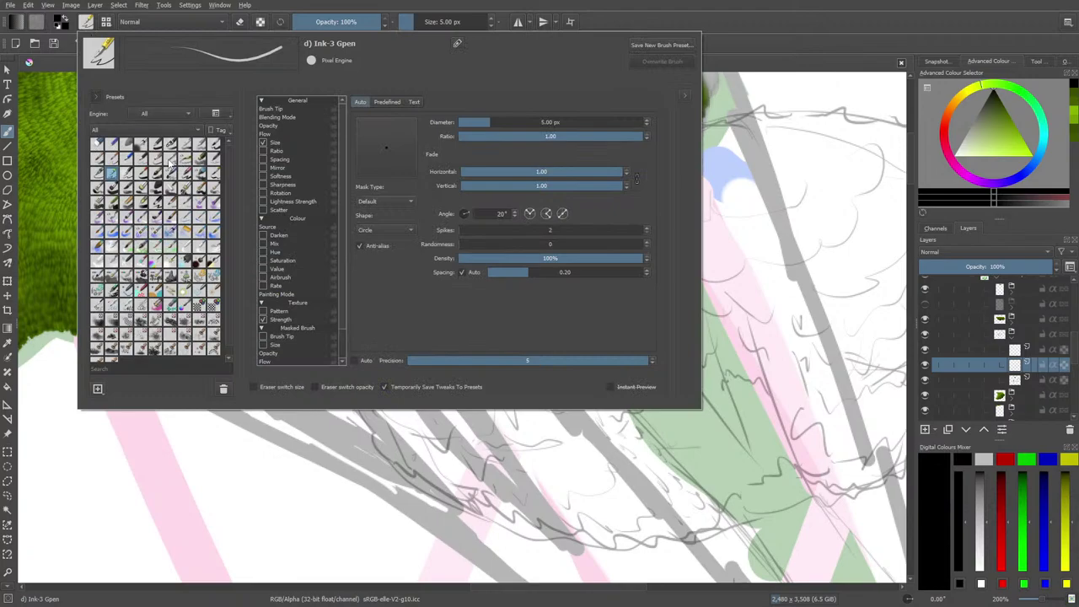
{"action": "left_click", "coordinate": [170, 149]}
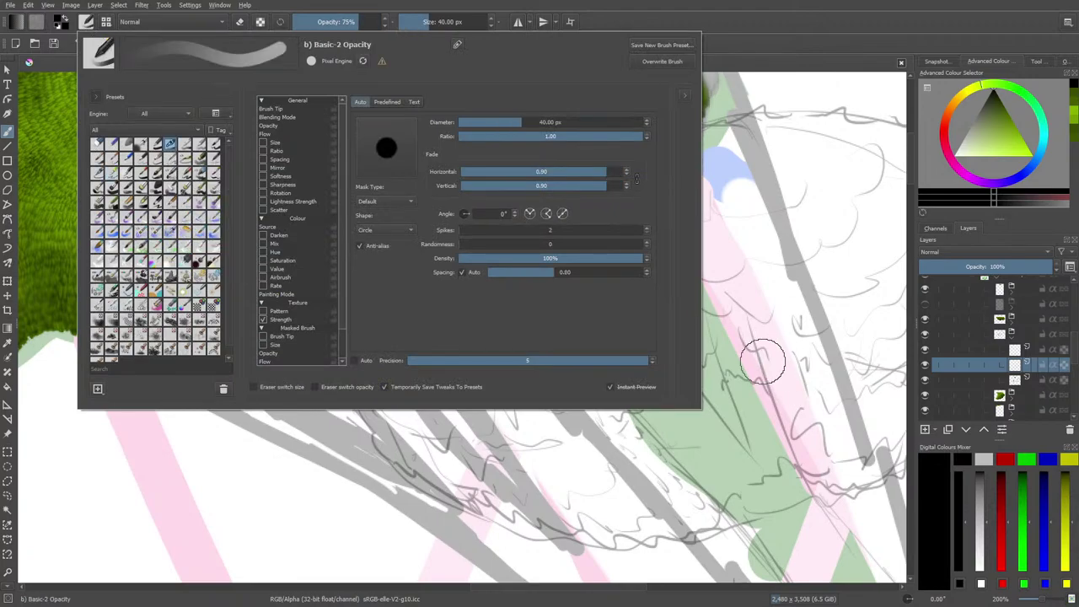
{"action": "left_click", "coordinate": [154, 160]}
{"action": "left_click", "coordinate": [141, 161]}
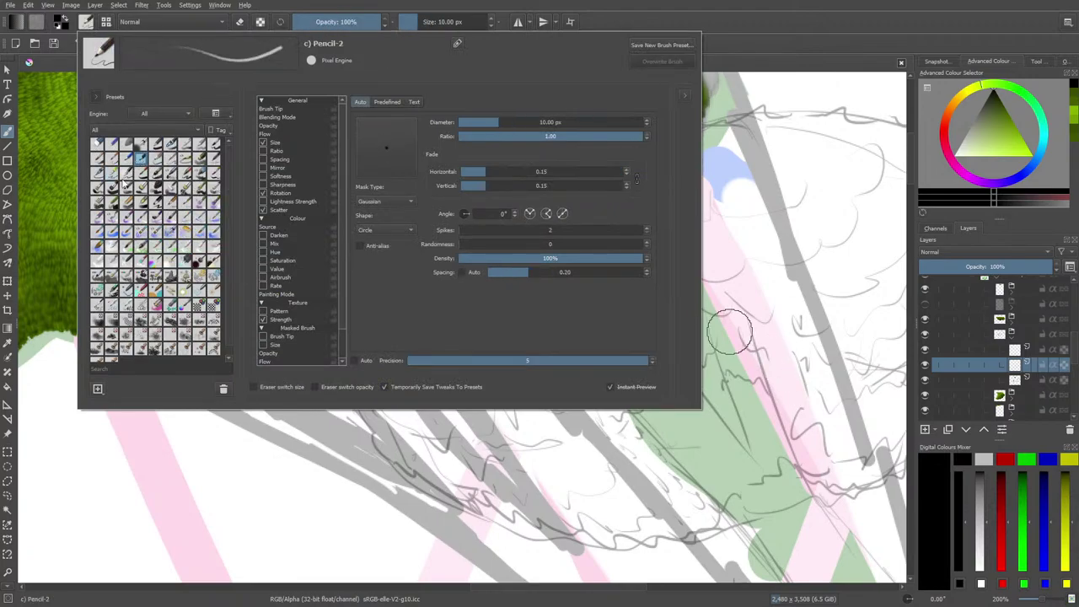
{"action": "right_click", "coordinate": [720, 438]}
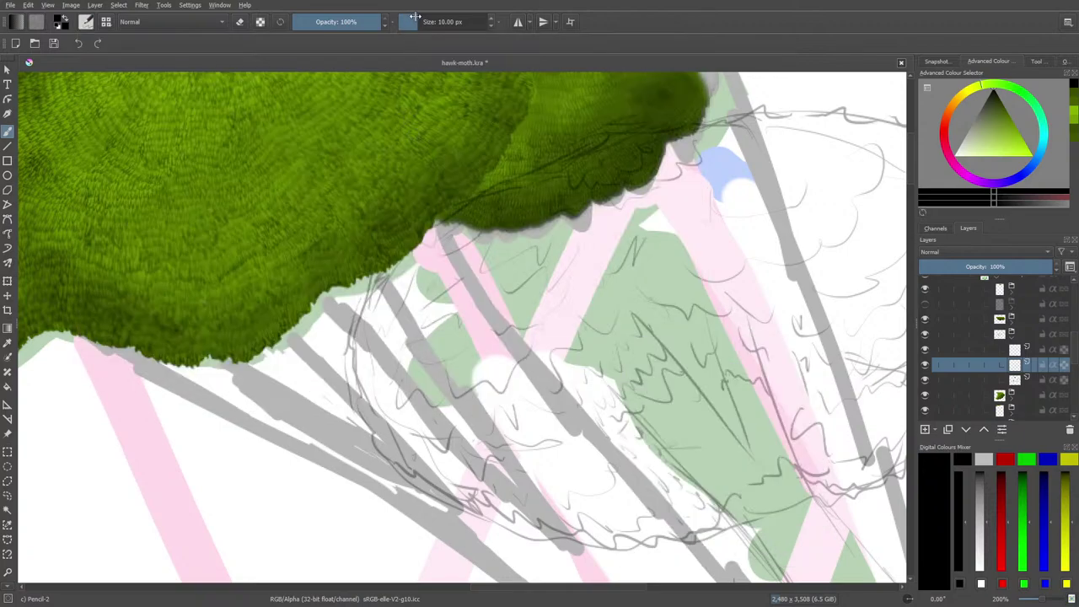
{"action": "left_click", "coordinate": [413, 21]}
{"action": "left_click_drag", "start_coordinate": [412, 21], "coordinate": [412, 21]}
Step: Trace the clump's left and lower-left outline with small jagged leaf strokes over the faded sketch
{"action": "mouse_move", "coordinate": [377, 280]}
{"action": "left_mouse_down"}
{"action": "mouse_move", "coordinate": [352, 343]}
{"action": "mouse_move", "coordinate": [361, 414]}
{"action": "mouse_move", "coordinate": [377, 428]}
{"action": "mouse_move", "coordinate": [370, 410]}
{"action": "mouse_move", "coordinate": [384, 457]}
{"action": "mouse_move", "coordinate": [487, 497]}
{"action": "left_mouse_up"}
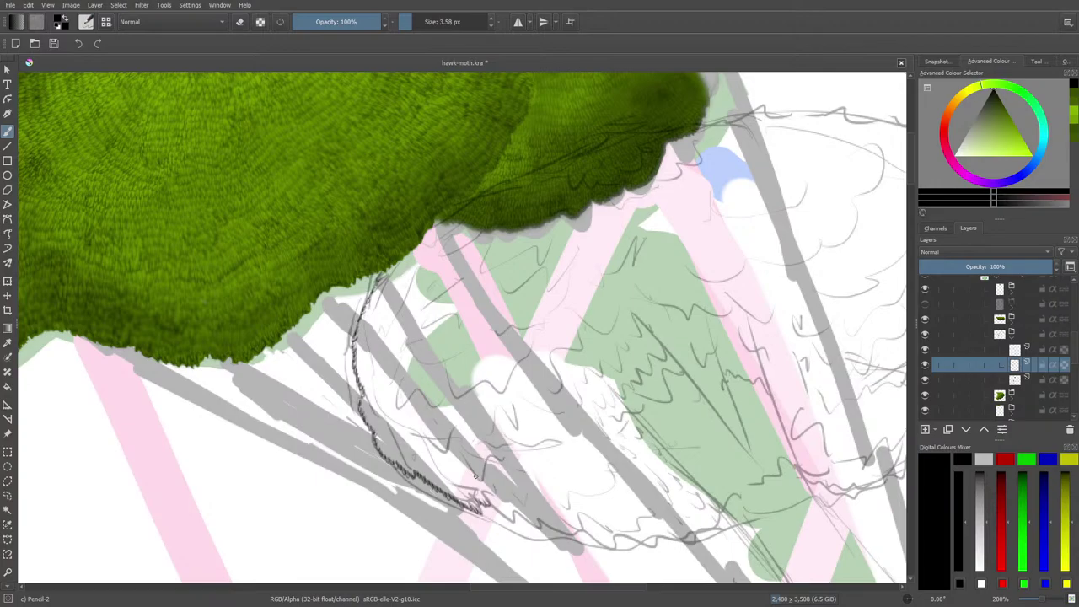
{"action": "left_click_drag", "start_coordinate": [490, 506], "coordinate": [539, 523]}
{"action": "left_click_drag", "start_coordinate": [503, 585], "coordinate": [509, 564]}
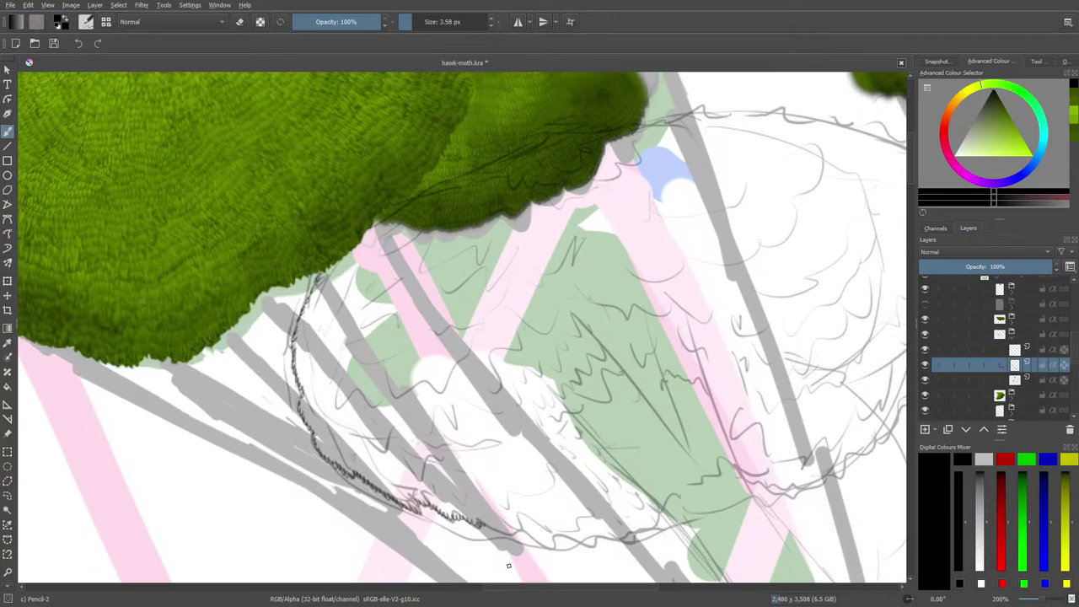
{"action": "mouse_move", "coordinate": [494, 524]}
{"action": "left_mouse_down"}
{"action": "mouse_move", "coordinate": [538, 542]}
{"action": "mouse_move", "coordinate": [595, 544]}
{"action": "mouse_move", "coordinate": [599, 534]}
{"action": "left_mouse_up"}
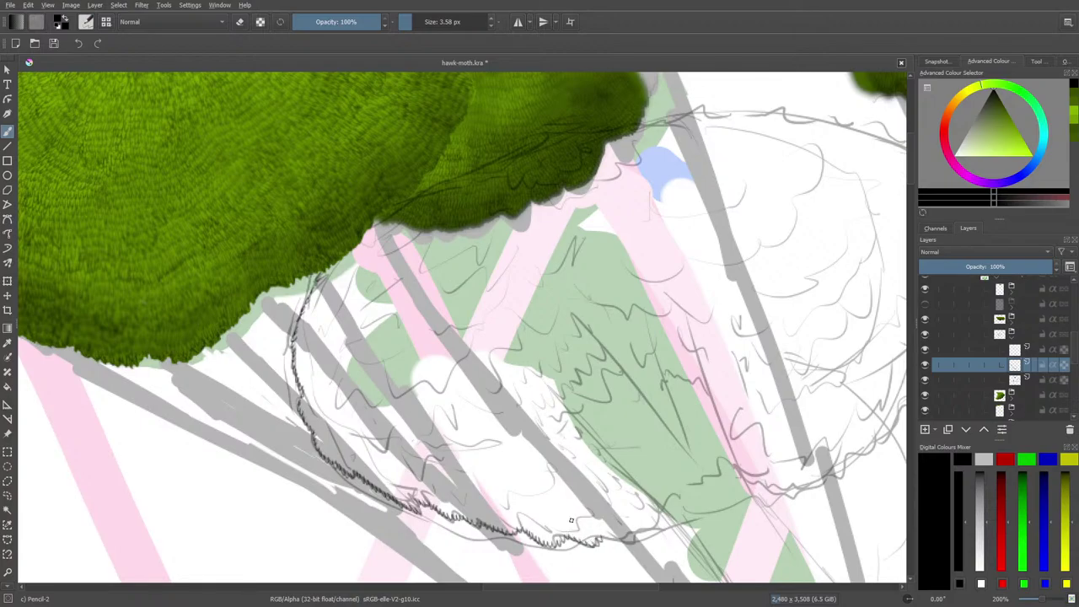
Step: Continue the jagged leaf outline along the clump's lower edge and up its whole right side
{"action": "scroll", "coordinate": [497, 586], "scroll_direction": "right", "scroll_amount": 3}
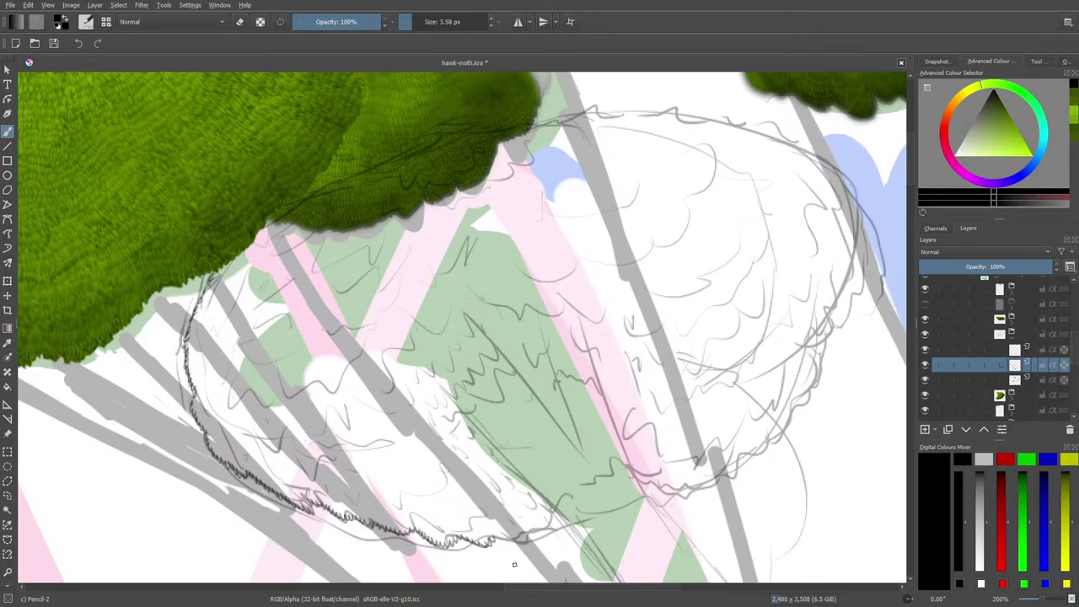
{"action": "mouse_move", "coordinate": [494, 540]}
{"action": "left_mouse_down"}
{"action": "mouse_move", "coordinate": [549, 526]}
{"action": "mouse_move", "coordinate": [558, 505]}
{"action": "left_mouse_up"}
{"action": "mouse_move", "coordinate": [561, 516]}
{"action": "left_mouse_down"}
{"action": "mouse_move", "coordinate": [644, 479]}
{"action": "mouse_move", "coordinate": [647, 491]}
{"action": "mouse_move", "coordinate": [656, 478]}
{"action": "mouse_move", "coordinate": [680, 496]}
{"action": "left_mouse_up"}
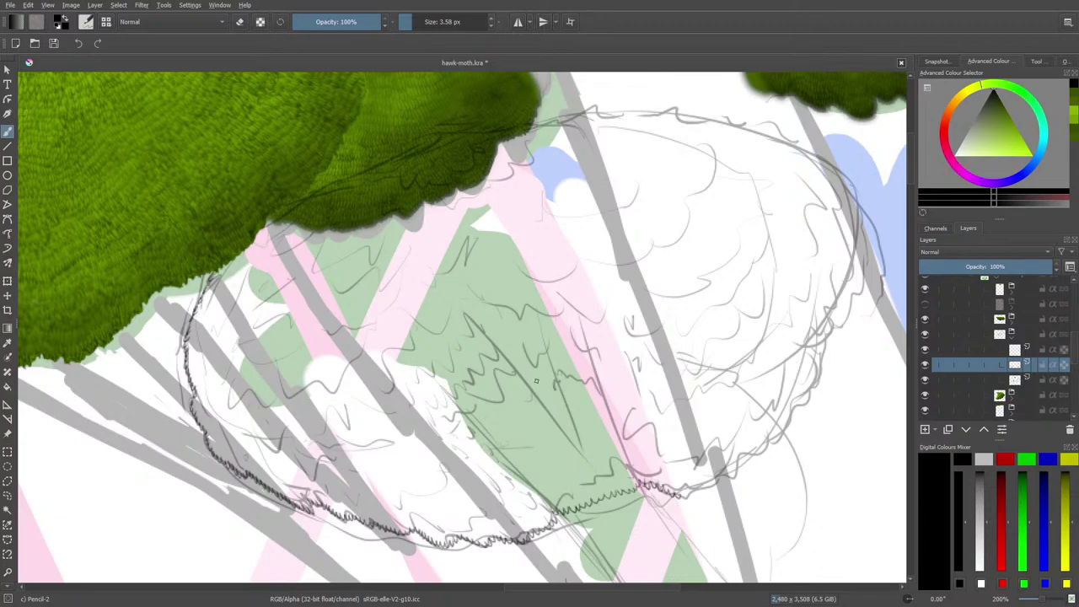
{"action": "mouse_move", "coordinate": [679, 497]}
{"action": "left_mouse_down"}
{"action": "mouse_move", "coordinate": [741, 469]}
{"action": "mouse_move", "coordinate": [745, 454]}
{"action": "mouse_move", "coordinate": [760, 459]}
{"action": "mouse_move", "coordinate": [811, 393]}
{"action": "left_mouse_up"}
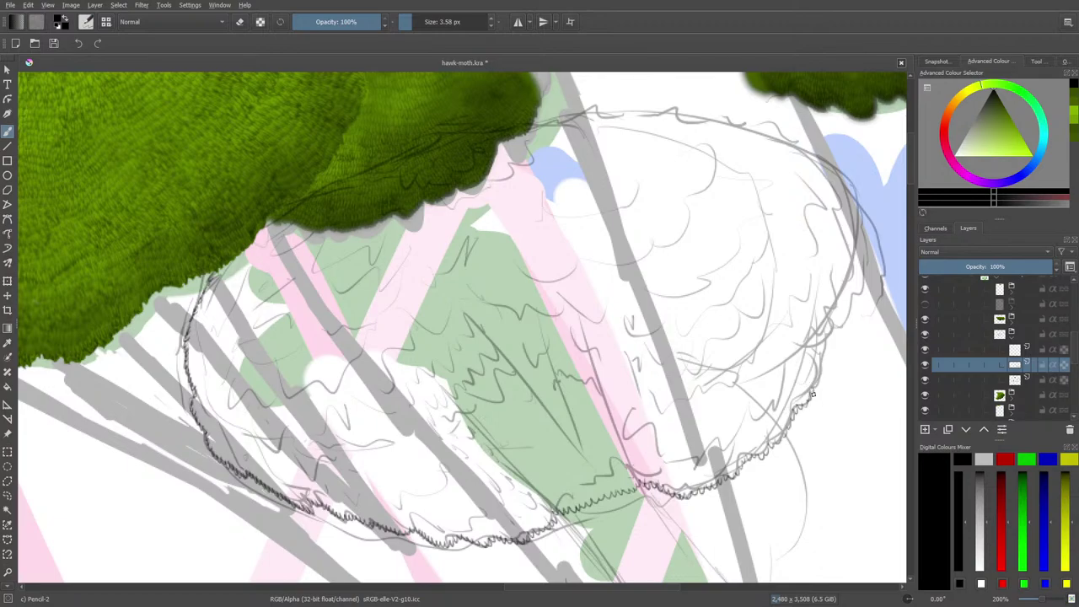
{"action": "mouse_move", "coordinate": [813, 393]}
{"action": "left_mouse_down"}
{"action": "mouse_move", "coordinate": [834, 328]}
{"action": "mouse_move", "coordinate": [849, 322]}
{"action": "mouse_move", "coordinate": [862, 270]}
{"action": "mouse_move", "coordinate": [878, 277]}
{"action": "mouse_move", "coordinate": [865, 292]}
{"action": "mouse_move", "coordinate": [874, 221]}
{"action": "mouse_move", "coordinate": [836, 177]}
{"action": "left_mouse_up"}
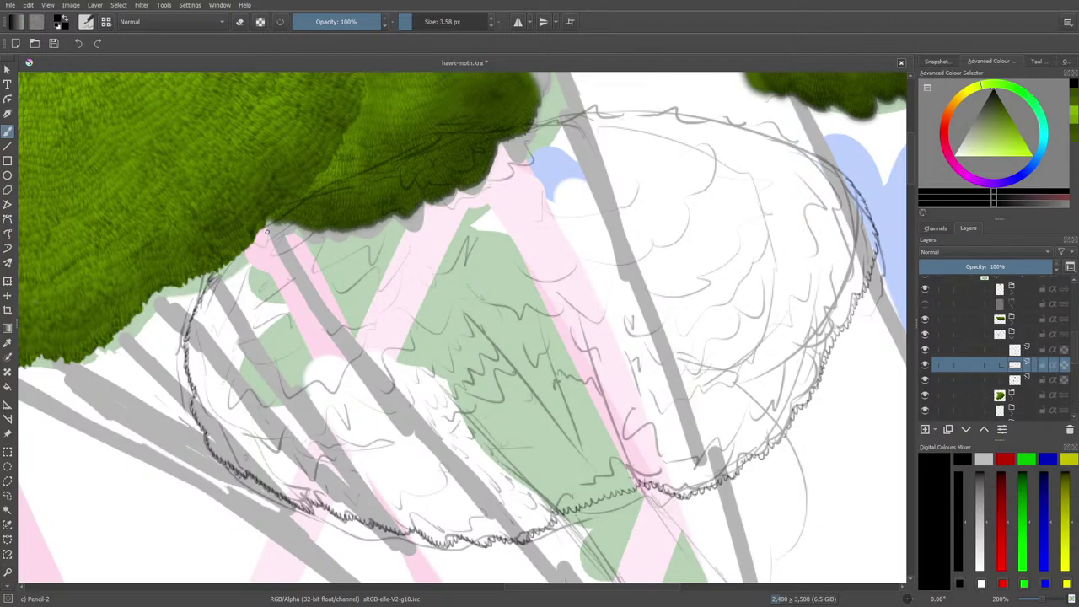
Step: Hide the large foliage overlapping the clump, rotate the canvas to -62.31°, and trace the clump's upper outline to close it
{"action": "left_click", "coordinate": [925, 289]}
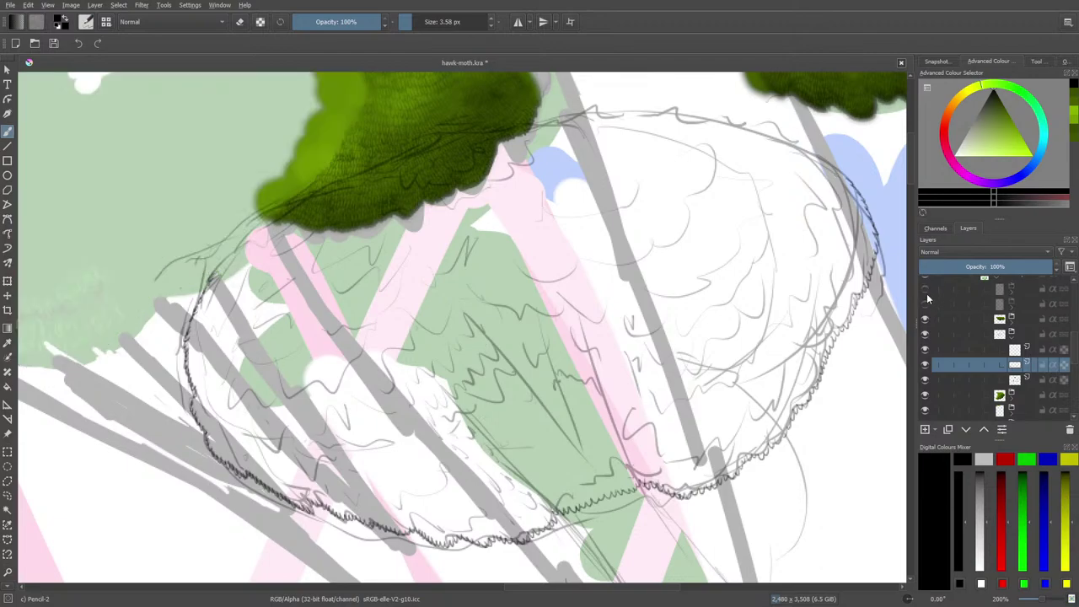
{"action": "right_click", "coordinate": [194, 244]}
{"action": "left_click_drag", "start_coordinate": [194, 168], "coordinate": [127, 181]}
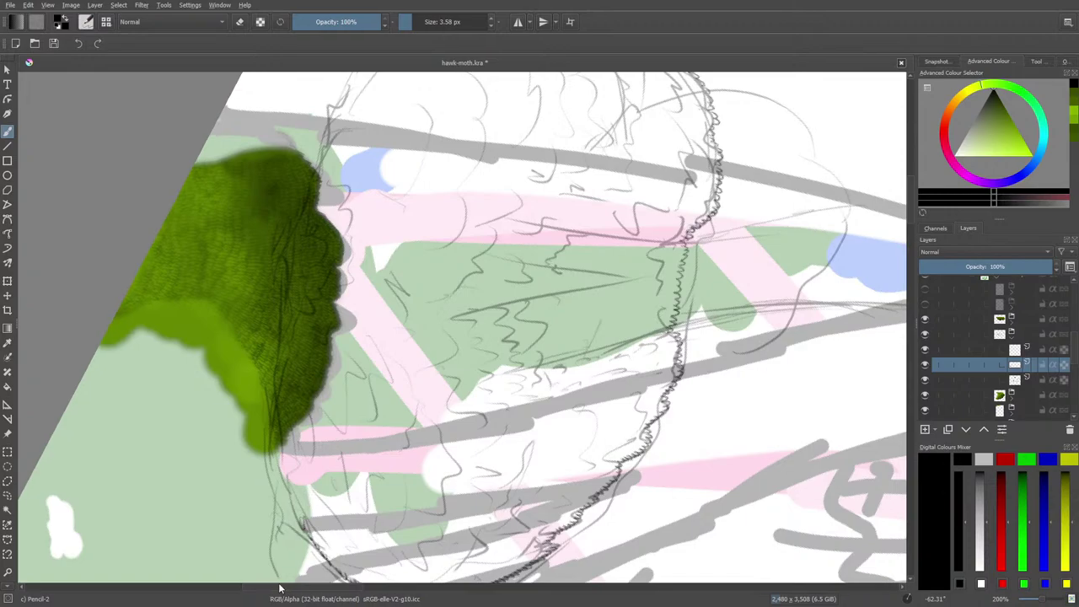
{"action": "scroll", "coordinate": [259, 578], "scroll_direction": "left", "scroll_amount": 4}
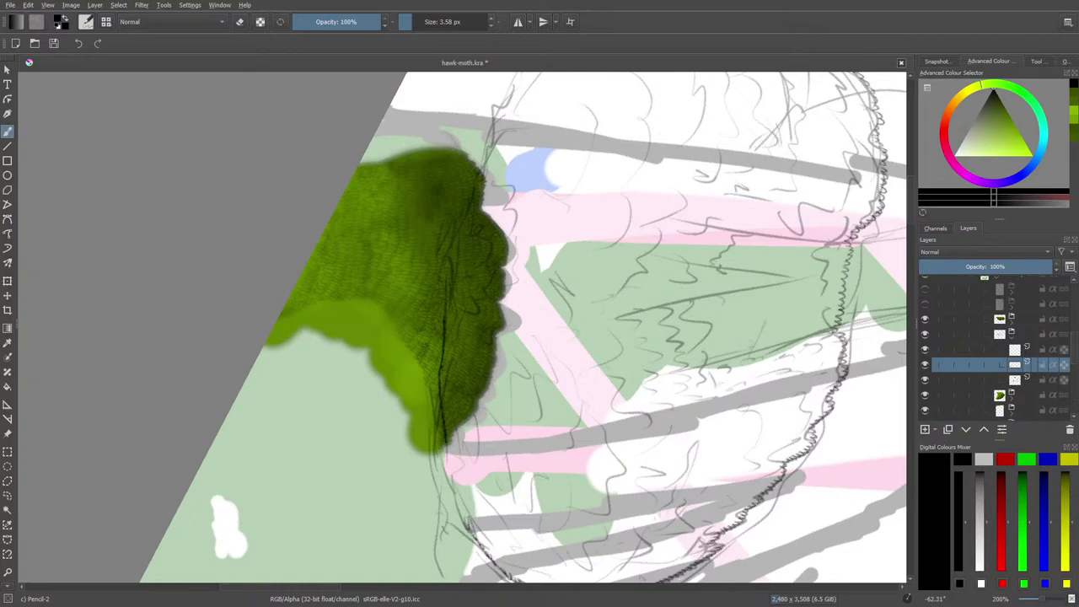
{"action": "left_click_drag", "start_coordinate": [445, 447], "coordinate": [465, 516]}
{"action": "left_click_drag", "start_coordinate": [455, 238], "coordinate": [476, 184]}
{"action": "scroll", "coordinate": [476, 184], "scroll_direction": "up", "scroll_amount": 5}
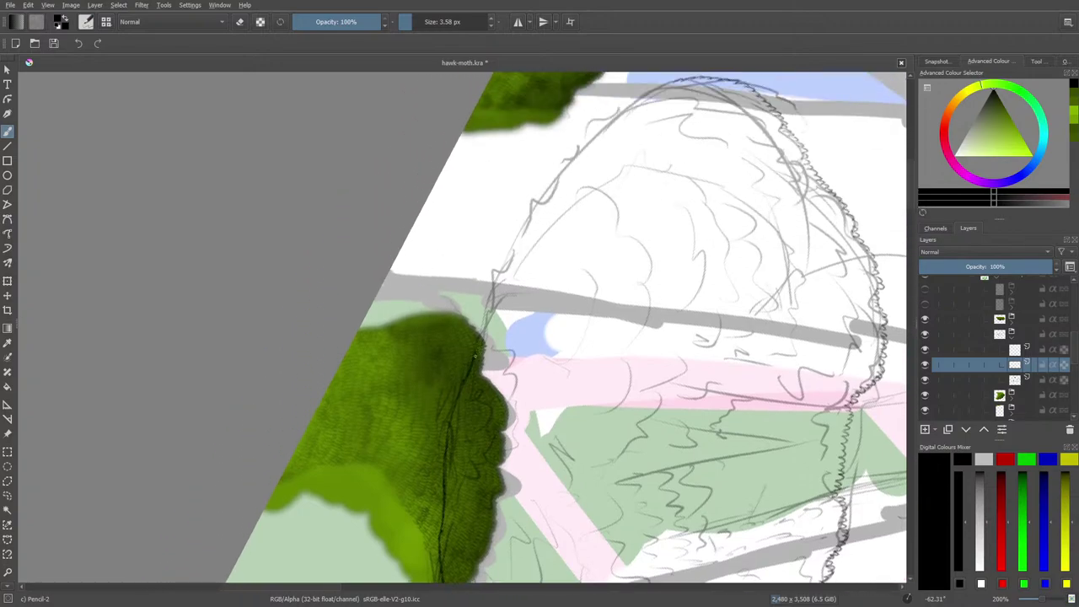
{"action": "left_click_drag", "start_coordinate": [480, 334], "coordinate": [511, 255]}
{"action": "mouse_move", "coordinate": [667, 81]}
{"action": "left_mouse_down"}
{"action": "mouse_move", "coordinate": [568, 159]}
{"action": "mouse_move", "coordinate": [512, 252]}
{"action": "left_mouse_up"}
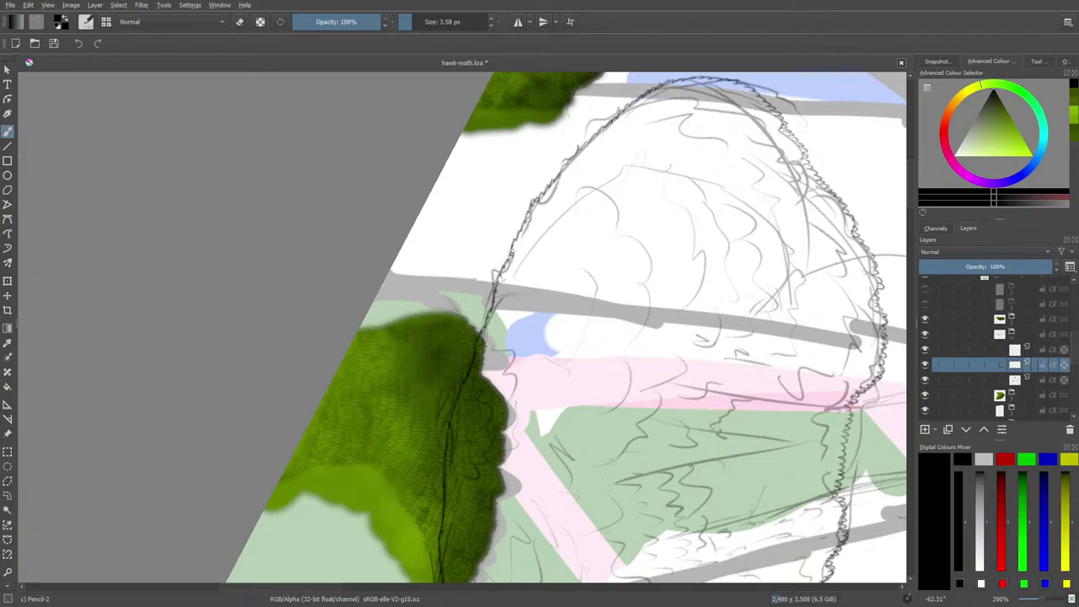
Step: Rotate the canvas back to about 5.57° and show the tree trunk and branches layer over the clump outline
{"action": "right_click", "coordinate": [528, 388]}
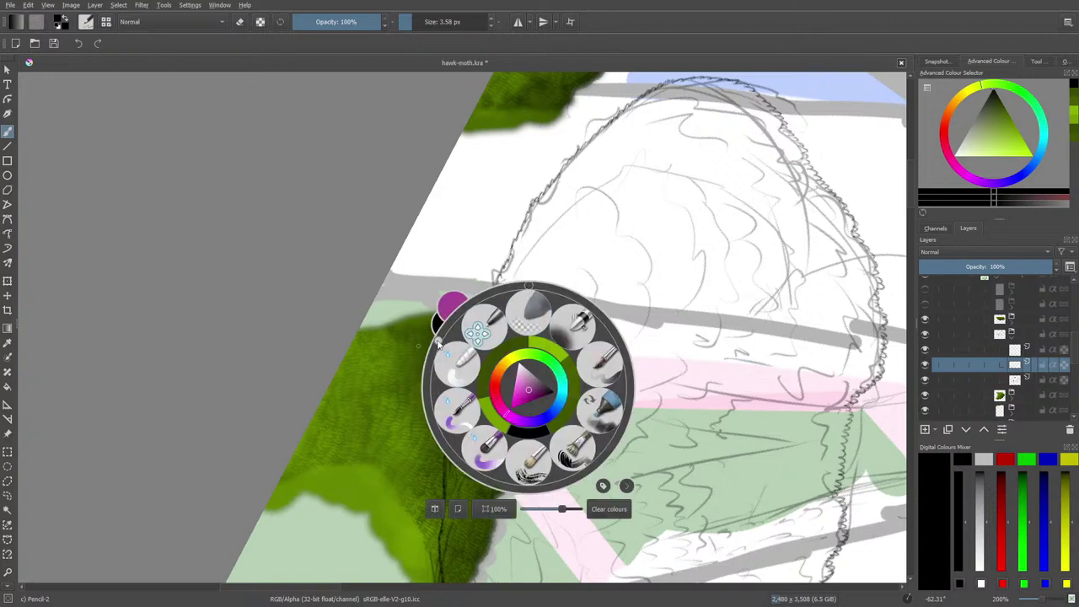
{"action": "mouse_move", "coordinate": [533, 289]}
{"action": "left_mouse_down"}
{"action": "mouse_move", "coordinate": [566, 293]}
{"action": "mouse_move", "coordinate": [534, 275]}
{"action": "left_mouse_up"}
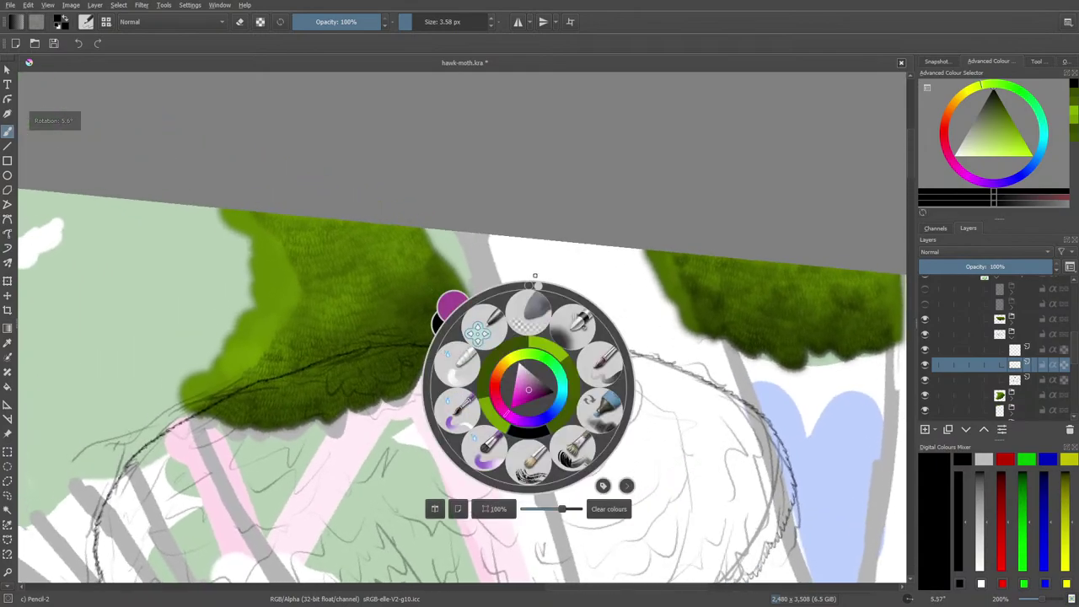
{"action": "key", "text": "Escape"}
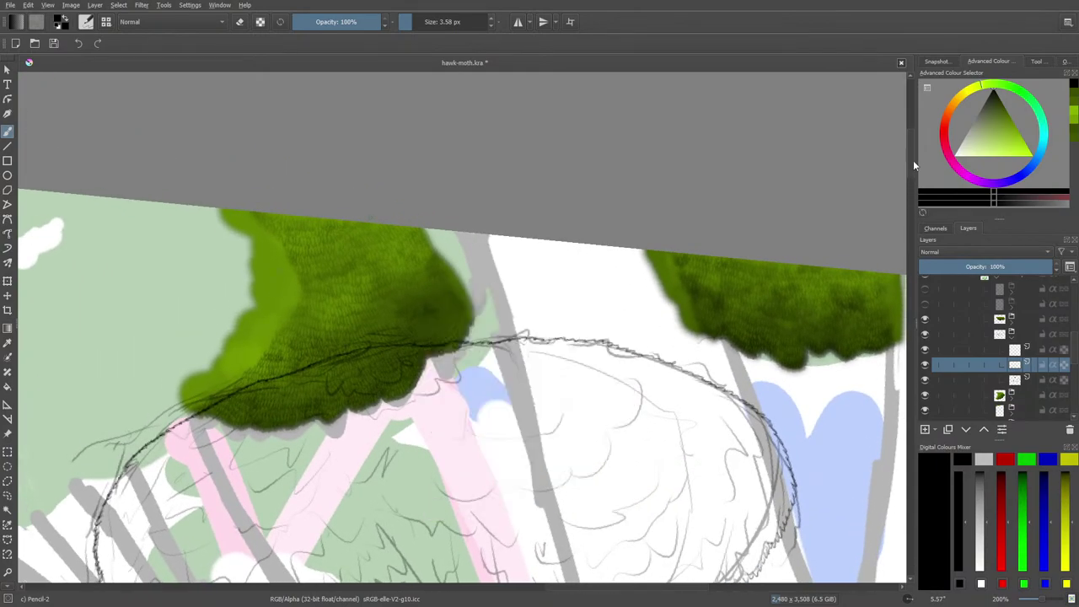
{"action": "scroll", "coordinate": [911, 165], "scroll_direction": "down", "scroll_amount": 5}
{"action": "left_click", "coordinate": [925, 303]}
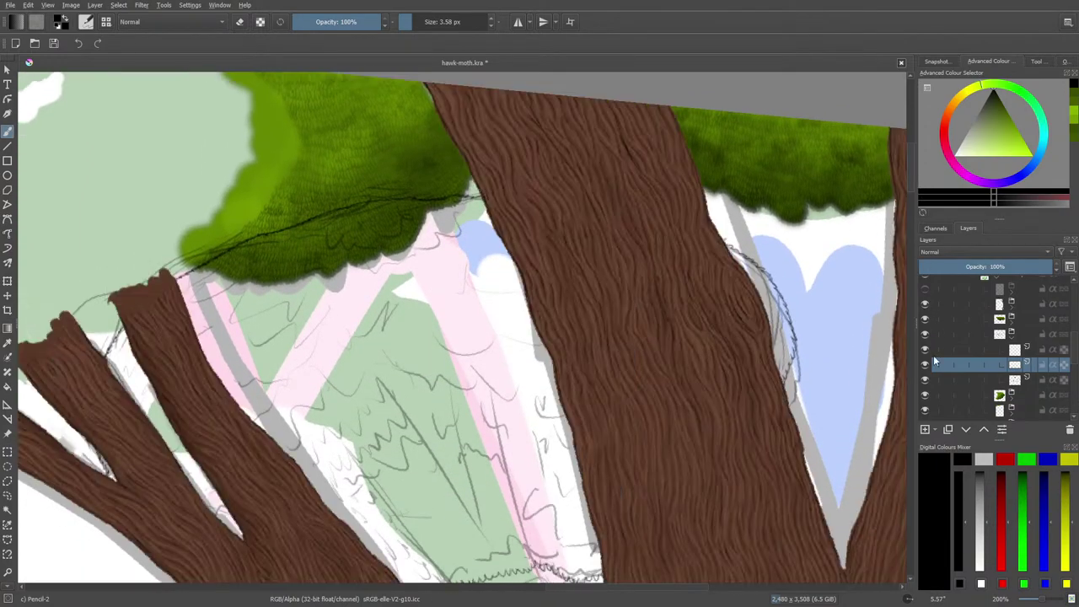
{"action": "mouse_move", "coordinate": [933, 358]}
{"action": "left_click_drag", "start_coordinate": [568, 587], "coordinate": [493, 590]}
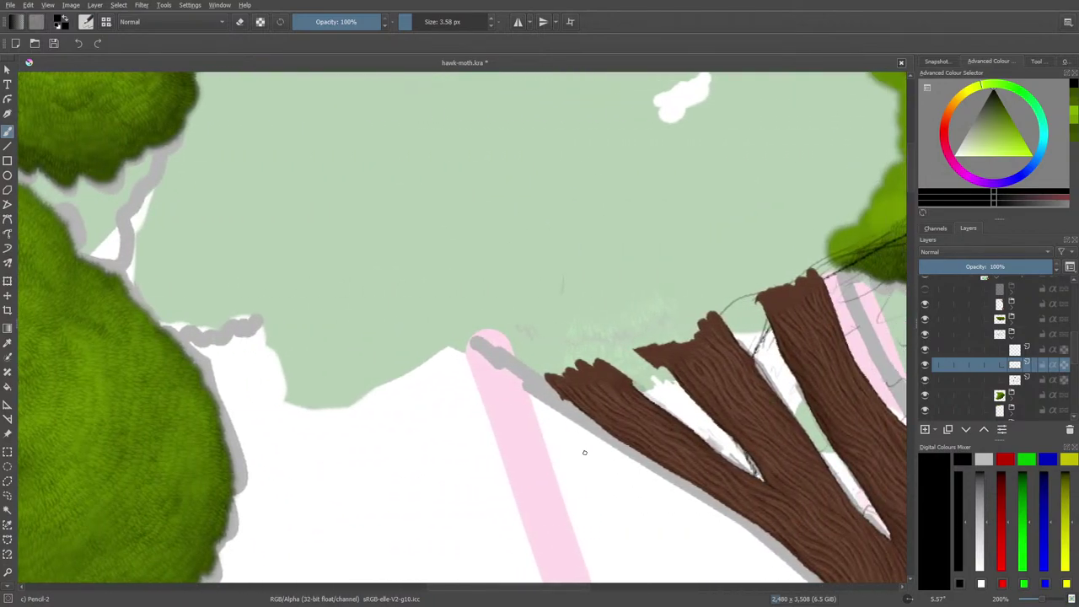
Step: Show the large foliage over the clump outline and examine the surrounding trunks, branches and foliage at different zoom levels
{"action": "left_click", "coordinate": [925, 288]}
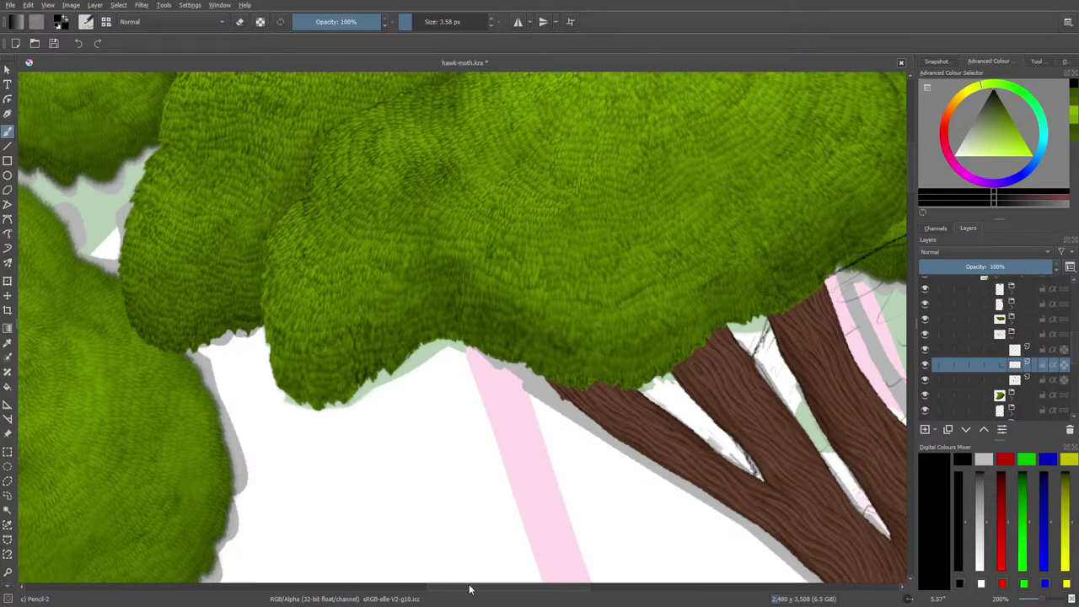
{"action": "left_click_drag", "start_coordinate": [470, 587], "coordinate": [583, 581]}
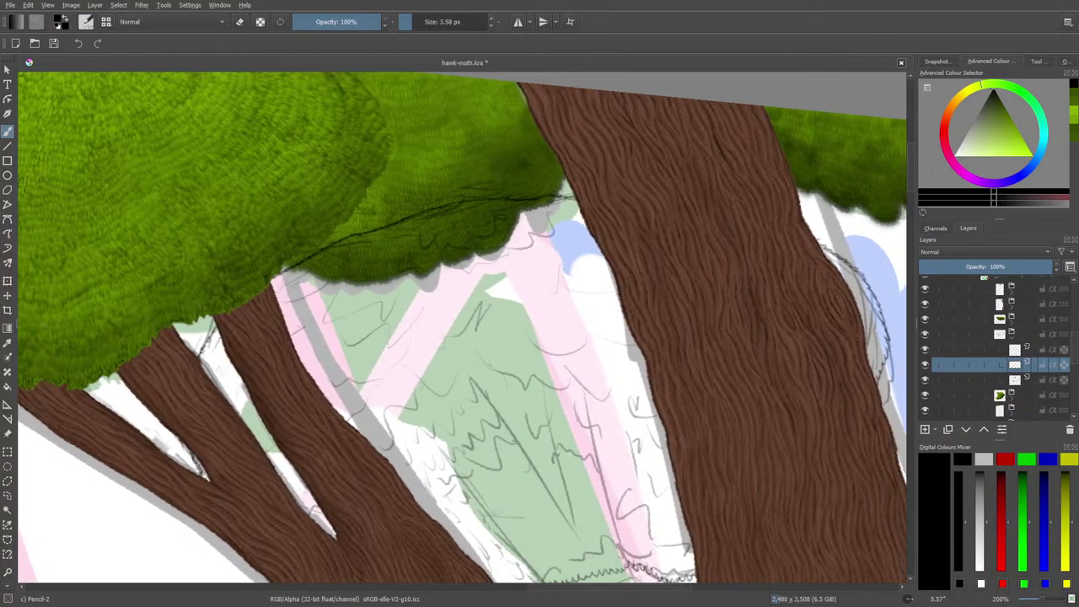
{"action": "mouse_move", "coordinate": [911, 176]}
{"action": "left_mouse_down"}
{"action": "mouse_move", "coordinate": [918, 231]}
{"action": "mouse_move", "coordinate": [910, 184]}
{"action": "left_mouse_up"}
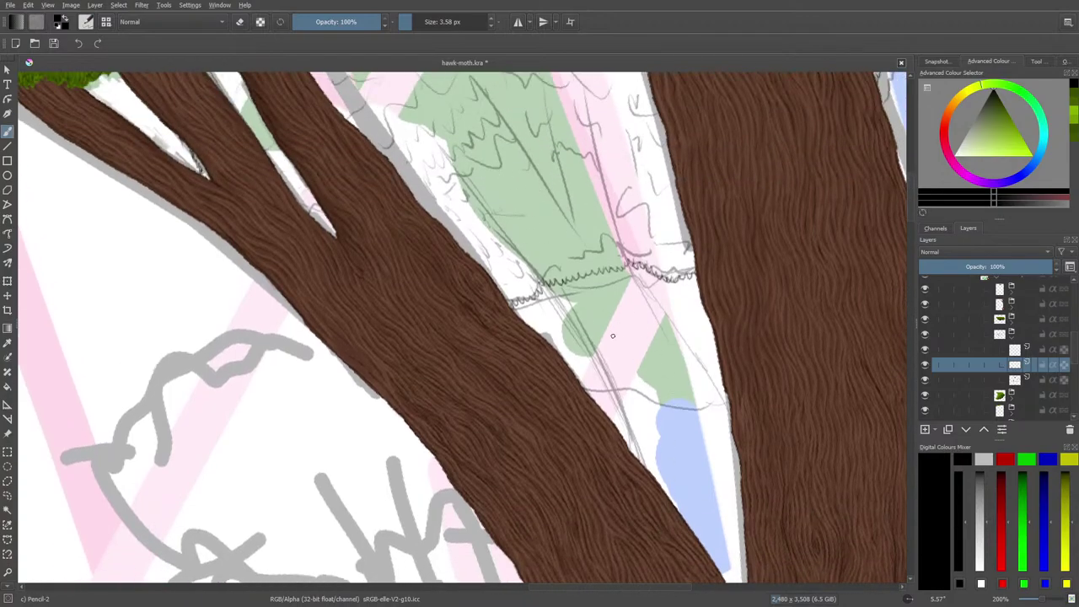
{"action": "left_click_drag", "start_coordinate": [646, 590], "coordinate": [397, 559]}
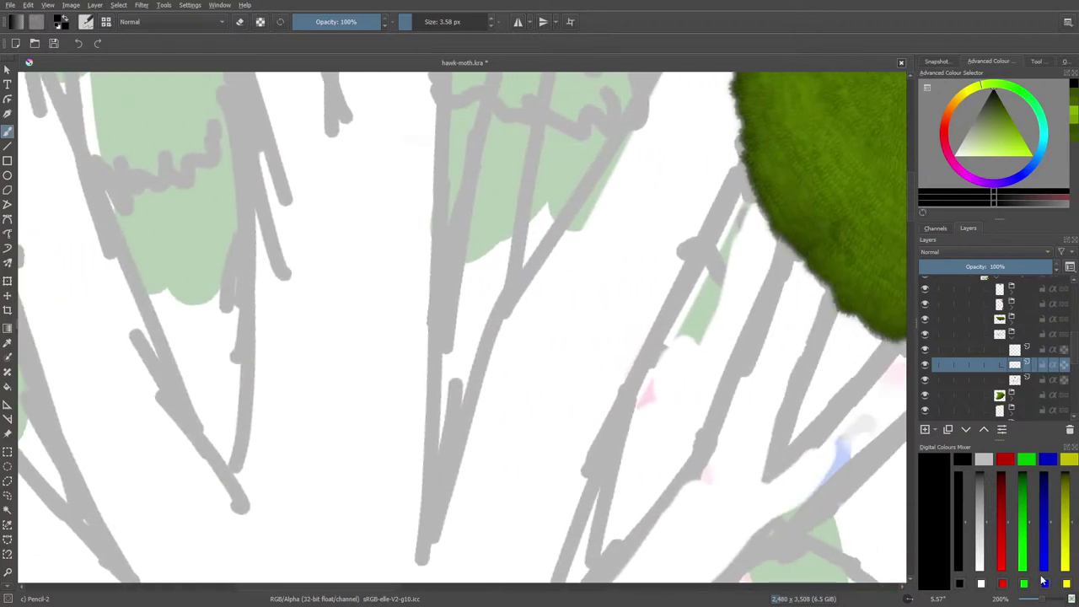
{"action": "left_click_drag", "start_coordinate": [1043, 600], "coordinate": [1037, 600]}
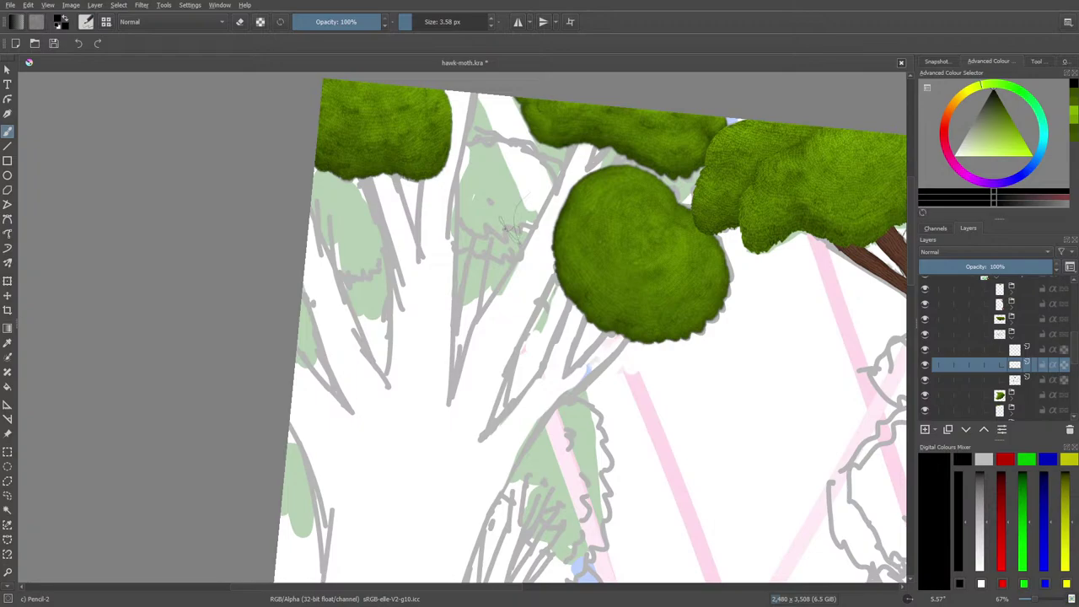
{"action": "key", "text": "e"}
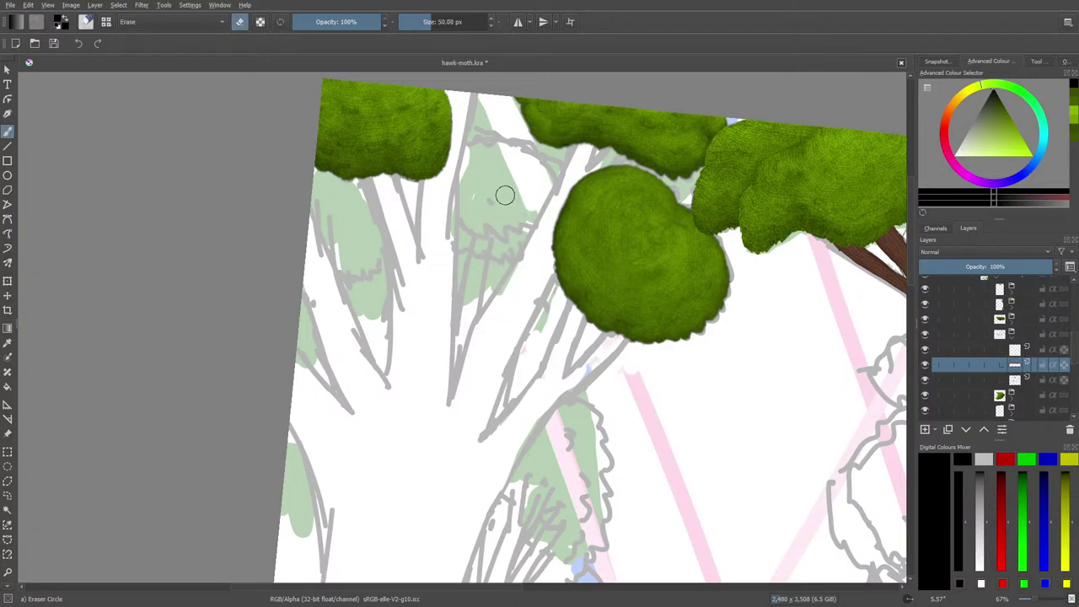
{"action": "left_click_drag", "start_coordinate": [463, 591], "coordinate": [609, 600]}
{"action": "left_click", "coordinate": [1033, 598]}
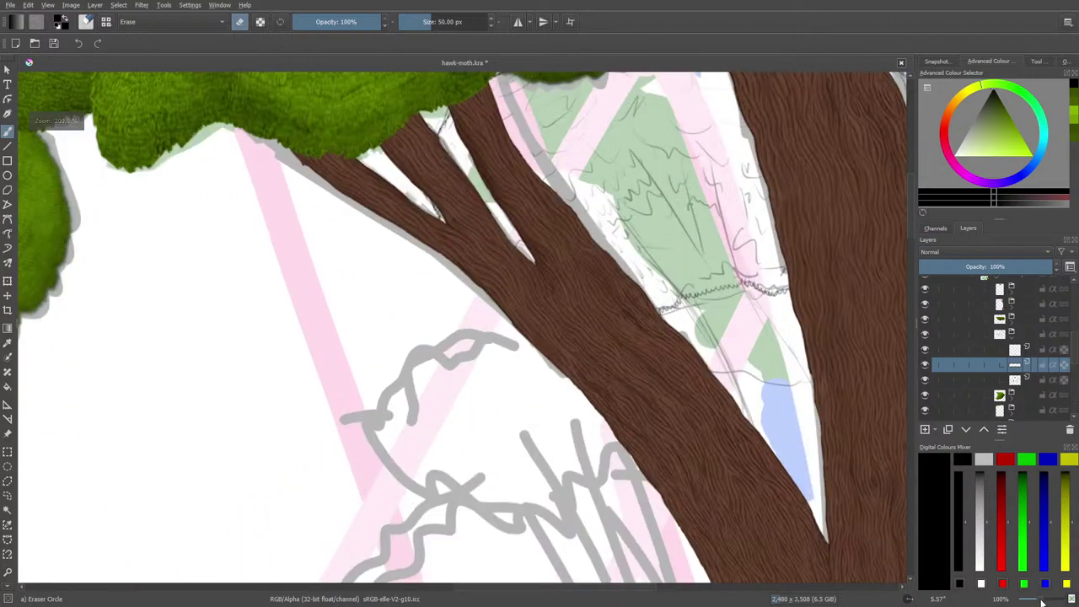
{"action": "key", "text": "slash"}
{"action": "scroll", "coordinate": [905, 189], "scroll_direction": "up", "scroll_amount": 4}
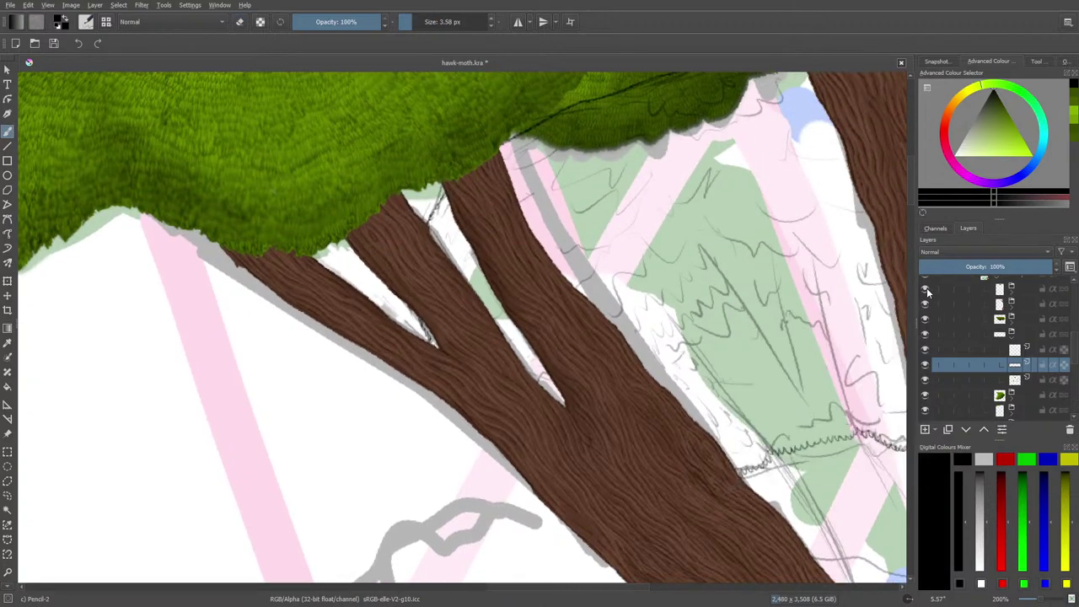
Step: Hide the large foliage and the tree trunk and branches layers, leaving the whole clump outline in view
{"action": "left_click", "coordinate": [925, 288]}
{"action": "left_click", "coordinate": [926, 304]}
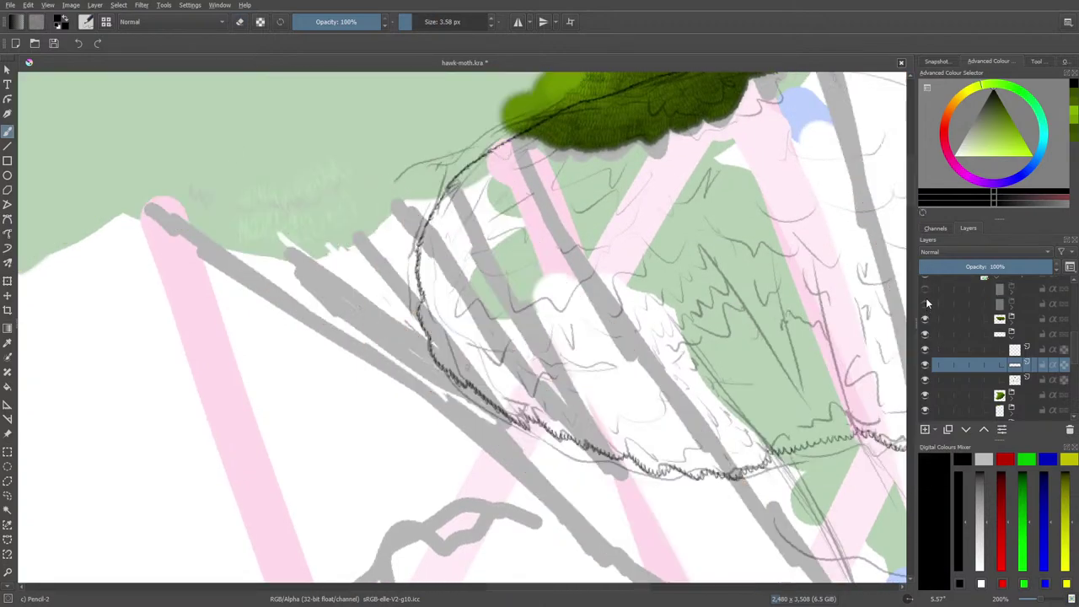
{"action": "scroll", "coordinate": [511, 588], "scroll_direction": "right", "scroll_amount": 5}
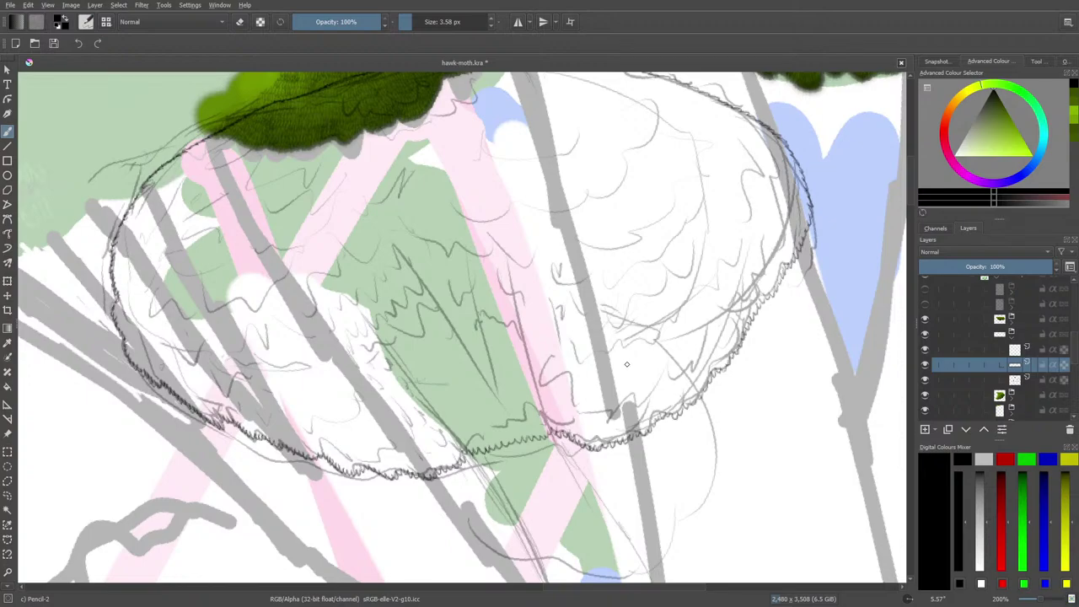
{"action": "scroll", "coordinate": [908, 185], "scroll_direction": "up", "scroll_amount": 3}
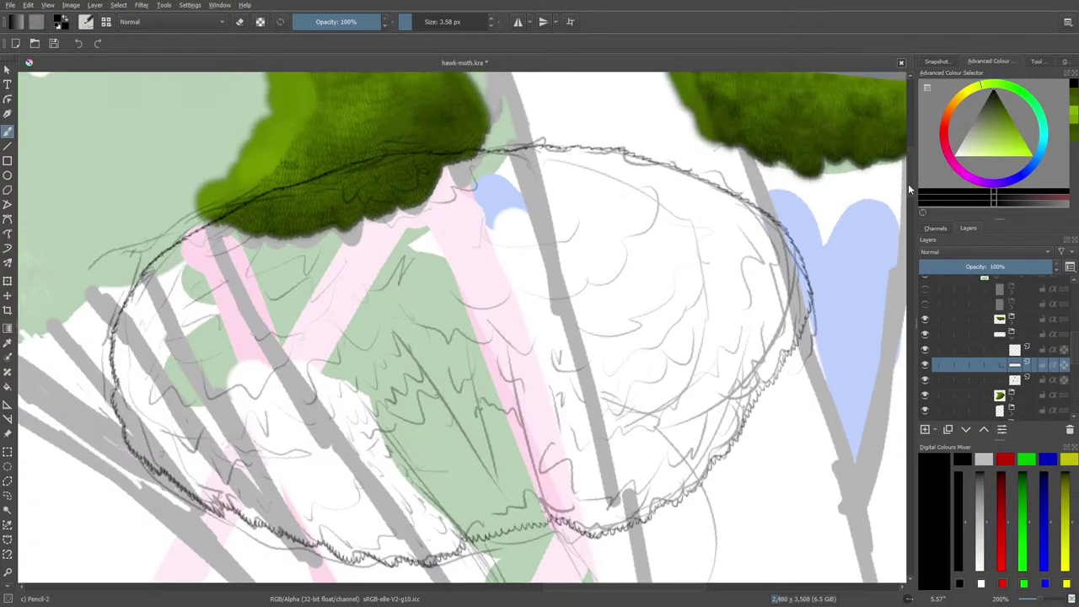
{"action": "scroll", "coordinate": [909, 185], "scroll_direction": "down", "scroll_amount": 1}
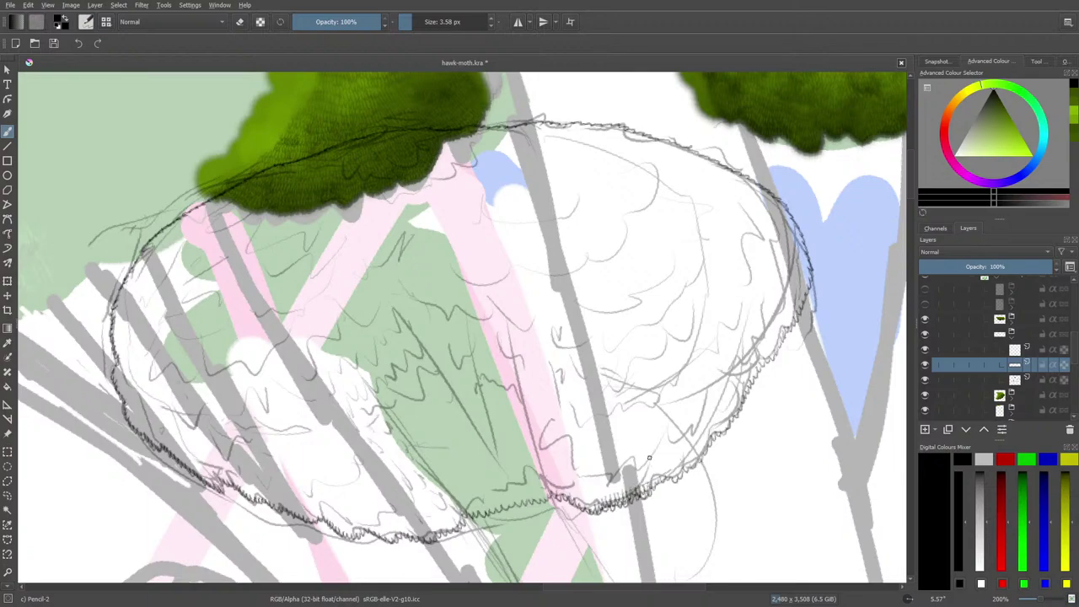
Step: Draw rows of small leaf strokes inside the clump's lower edge, fill a patch over the gray branch, and check them with the sketch hidden
{"action": "mouse_move", "coordinate": [649, 458]}
{"action": "left_mouse_down"}
{"action": "mouse_move", "coordinate": [646, 468]}
{"action": "mouse_move", "coordinate": [632, 461]}
{"action": "mouse_move", "coordinate": [565, 487]}
{"action": "mouse_move", "coordinate": [528, 470]}
{"action": "mouse_move", "coordinate": [495, 489]}
{"action": "left_mouse_up"}
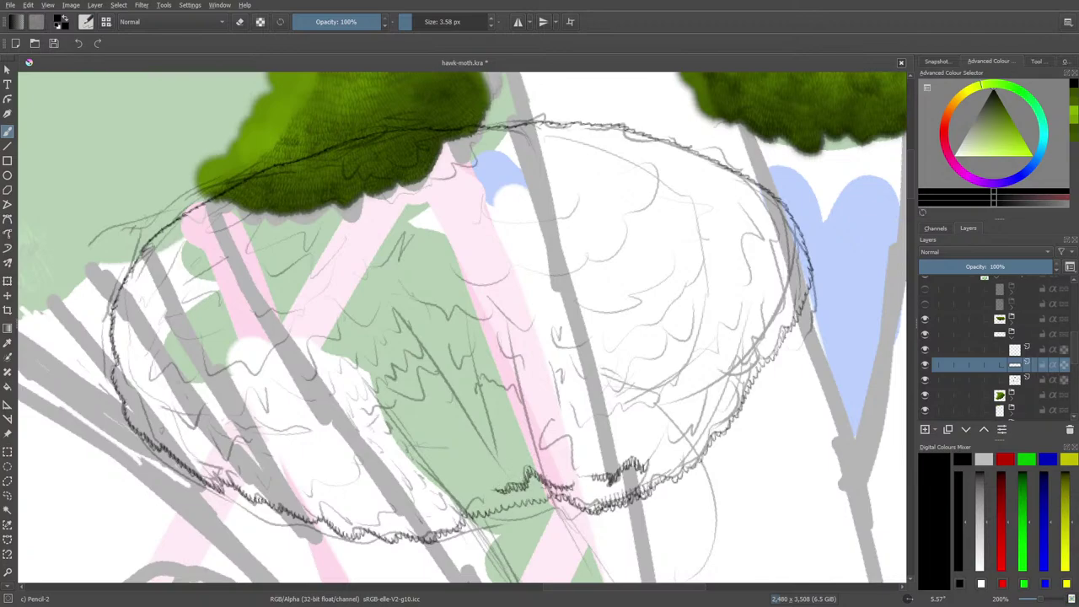
{"action": "mouse_move", "coordinate": [602, 496]}
{"action": "left_mouse_down"}
{"action": "mouse_move", "coordinate": [651, 475]}
{"action": "mouse_move", "coordinate": [630, 472]}
{"action": "mouse_move", "coordinate": [610, 487]}
{"action": "mouse_move", "coordinate": [638, 477]}
{"action": "left_mouse_up"}
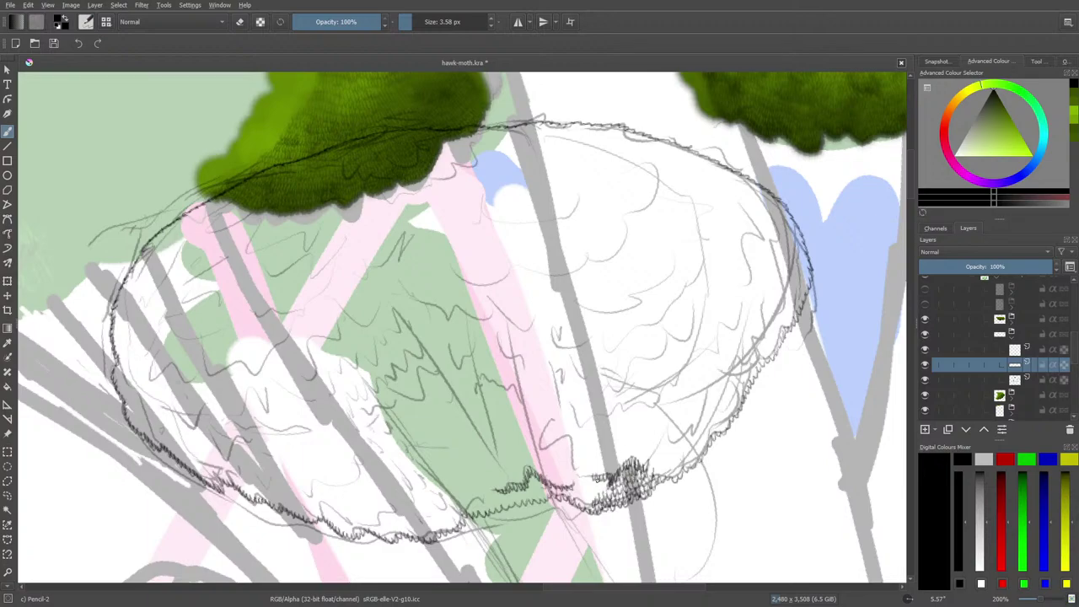
{"action": "mouse_move", "coordinate": [594, 488]}
{"action": "left_mouse_down"}
{"action": "mouse_move", "coordinate": [606, 479]}
{"action": "mouse_move", "coordinate": [604, 488]}
{"action": "left_mouse_up"}
{"action": "left_click", "coordinate": [925, 379]}
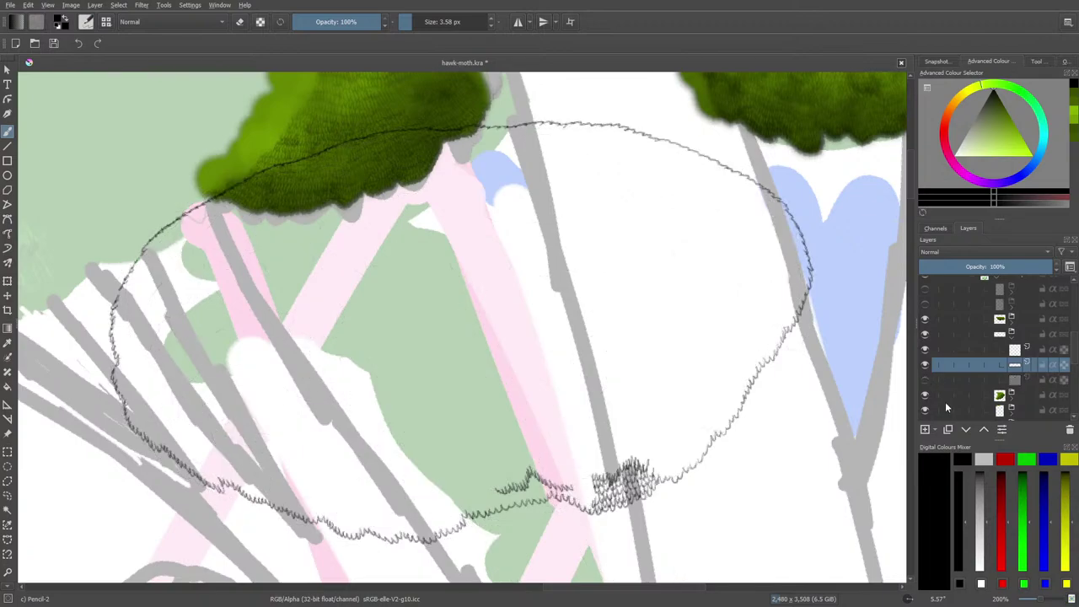
{"action": "left_click", "coordinate": [926, 377]}
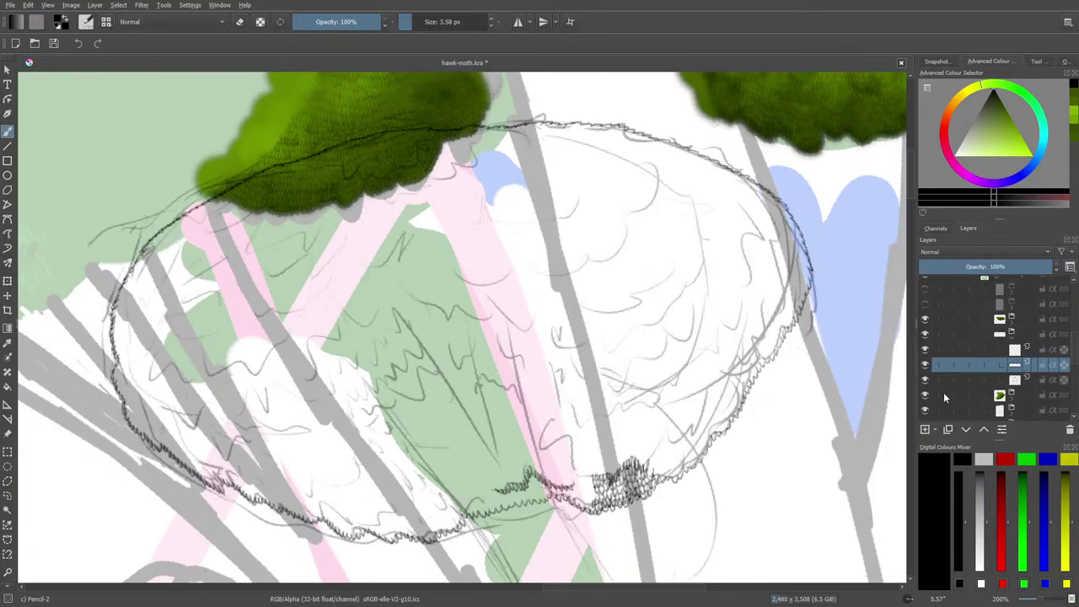
{"action": "key", "text": "e"}
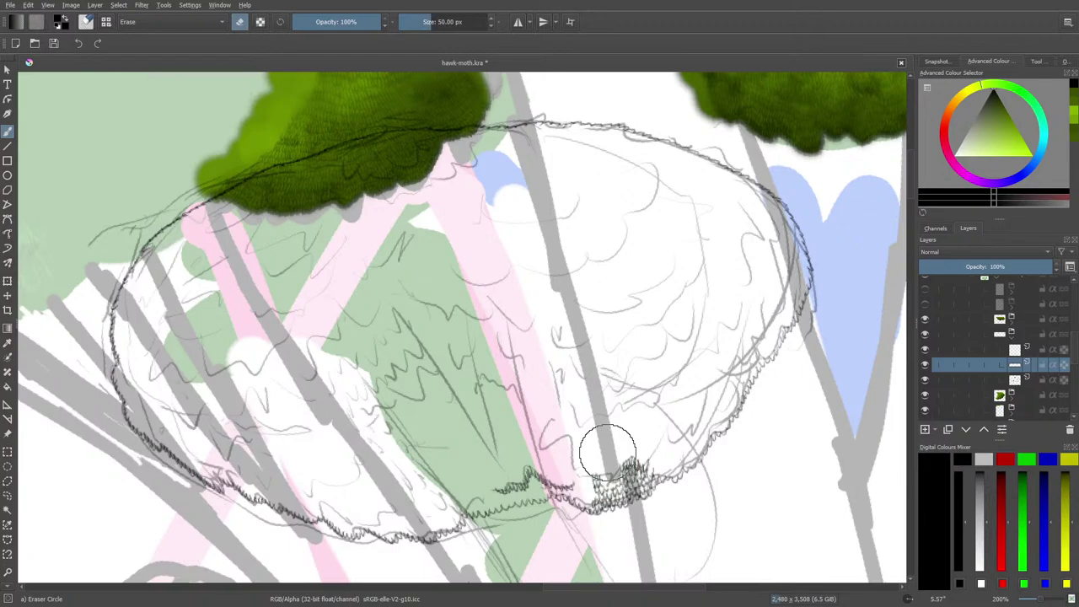
{"action": "key", "text": "e"}
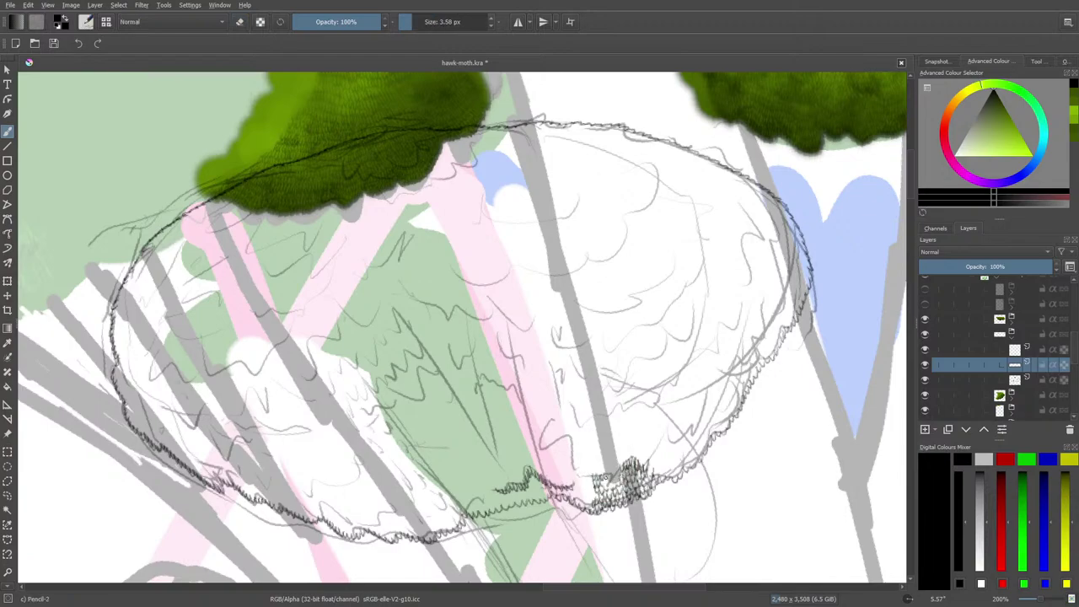
Step: Outline a raised leaf tuft at the middle of the clump's lower edge and fill it and the adjoining band with small leaf strokes
{"action": "left_click_drag", "start_coordinate": [612, 481], "coordinate": [620, 466]}
{"action": "mouse_move", "coordinate": [590, 479]}
{"action": "left_mouse_down"}
{"action": "mouse_move", "coordinate": [573, 470]}
{"action": "mouse_move", "coordinate": [562, 438]}
{"action": "mouse_move", "coordinate": [539, 442]}
{"action": "mouse_move", "coordinate": [545, 428]}
{"action": "left_mouse_up"}
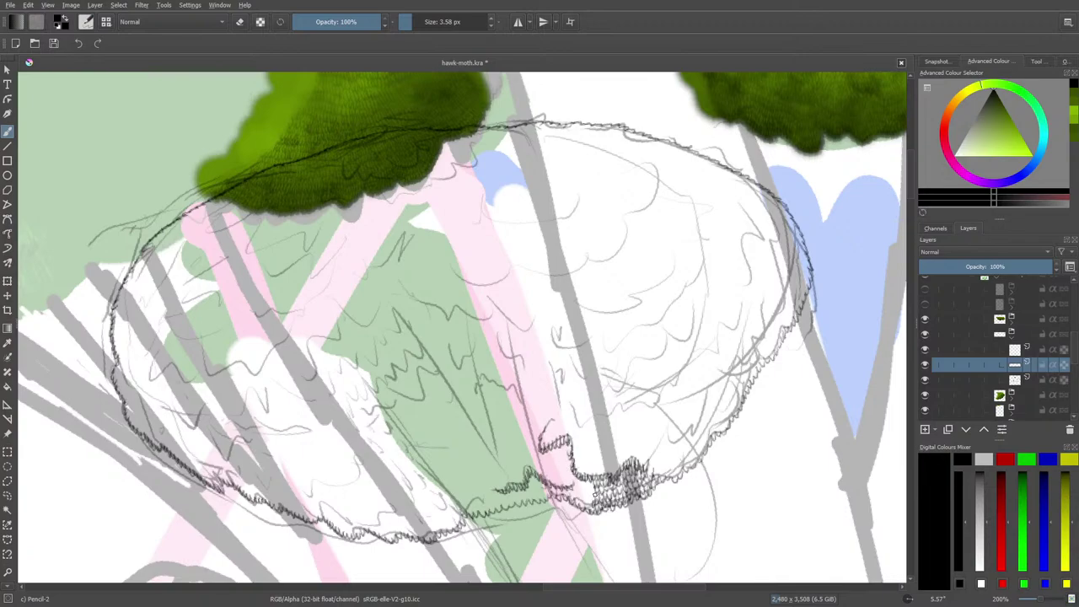
{"action": "mouse_move", "coordinate": [597, 498]}
{"action": "left_mouse_down"}
{"action": "mouse_move", "coordinate": [577, 478]}
{"action": "mouse_move", "coordinate": [589, 484]}
{"action": "mouse_move", "coordinate": [587, 501]}
{"action": "mouse_move", "coordinate": [544, 487]}
{"action": "mouse_move", "coordinate": [495, 497]}
{"action": "mouse_move", "coordinate": [541, 486]}
{"action": "mouse_move", "coordinate": [531, 481]}
{"action": "left_mouse_up"}
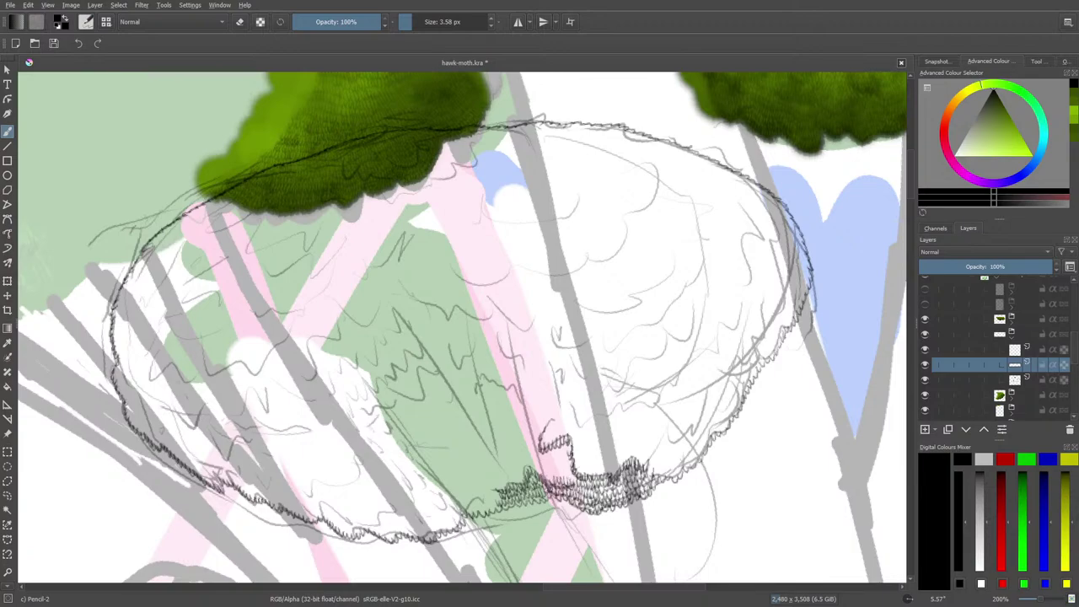
{"action": "mouse_move", "coordinate": [565, 473]}
{"action": "left_mouse_down"}
{"action": "mouse_move", "coordinate": [531, 466]}
{"action": "mouse_move", "coordinate": [570, 466]}
{"action": "mouse_move", "coordinate": [537, 456]}
{"action": "mouse_move", "coordinate": [567, 445]}
{"action": "left_mouse_up"}
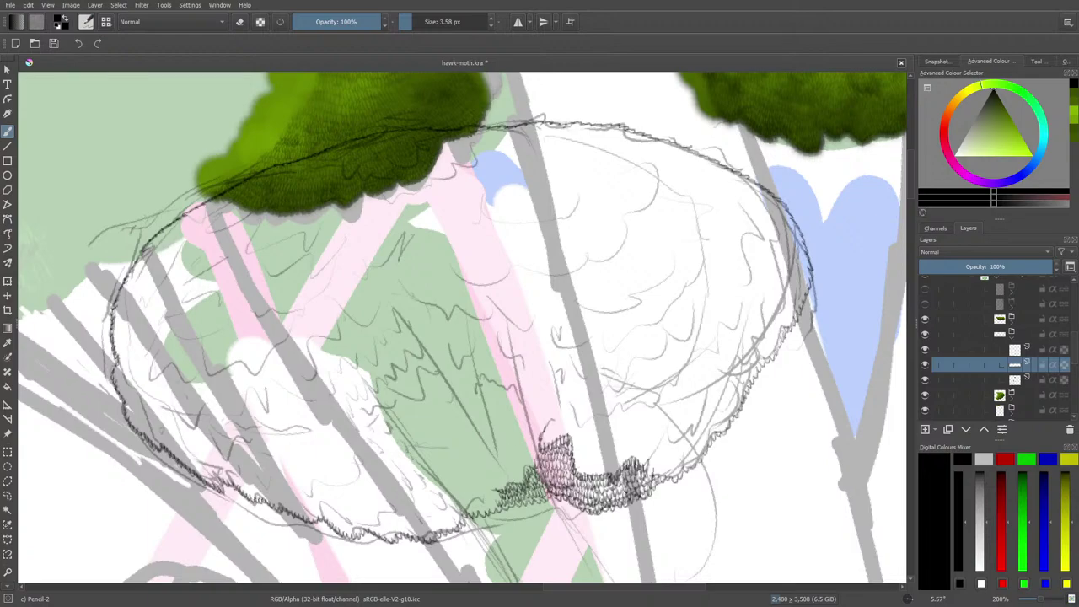
{"action": "mouse_move", "coordinate": [496, 492]}
{"action": "left_mouse_down"}
{"action": "mouse_move", "coordinate": [489, 507]}
{"action": "mouse_move", "coordinate": [469, 507]}
{"action": "mouse_move", "coordinate": [483, 496]}
{"action": "left_mouse_up"}
Step: Finish the raised tuft's tip with leaf strokes and start a guide row inside the clump's lower-right edge
{"action": "left_click_drag", "start_coordinate": [559, 587], "coordinate": [550, 590]}
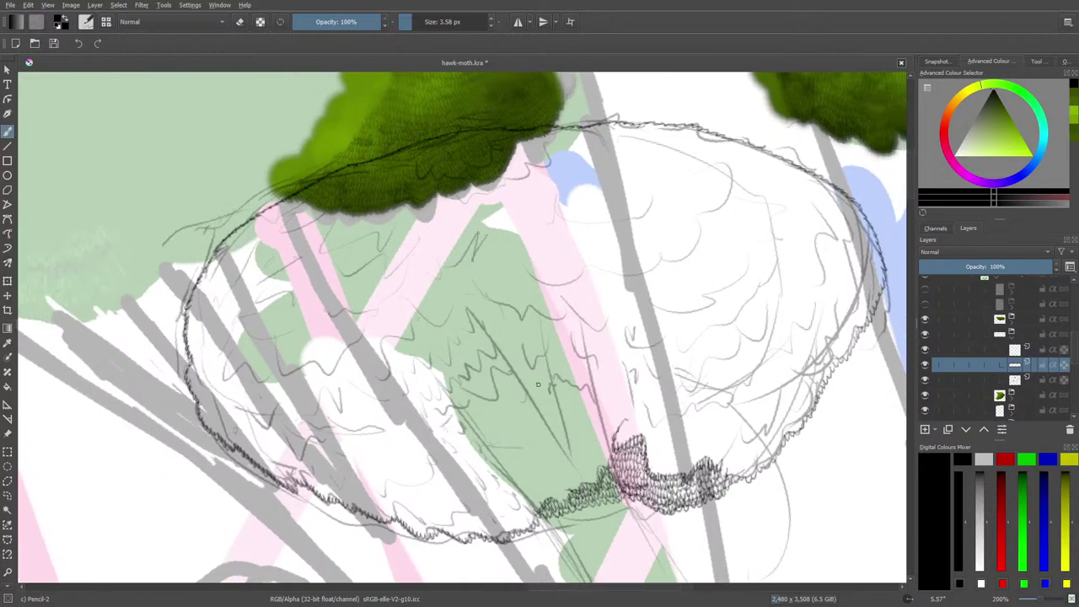
{"action": "mouse_move", "coordinate": [621, 427]}
{"action": "left_mouse_down"}
{"action": "mouse_move", "coordinate": [622, 440]}
{"action": "mouse_move", "coordinate": [639, 426]}
{"action": "mouse_move", "coordinate": [624, 426]}
{"action": "left_mouse_up"}
{"action": "mouse_move", "coordinate": [744, 443]}
{"action": "left_mouse_down"}
{"action": "mouse_move", "coordinate": [777, 420]}
{"action": "mouse_move", "coordinate": [779, 438]}
{"action": "mouse_move", "coordinate": [777, 395]}
{"action": "left_mouse_up"}
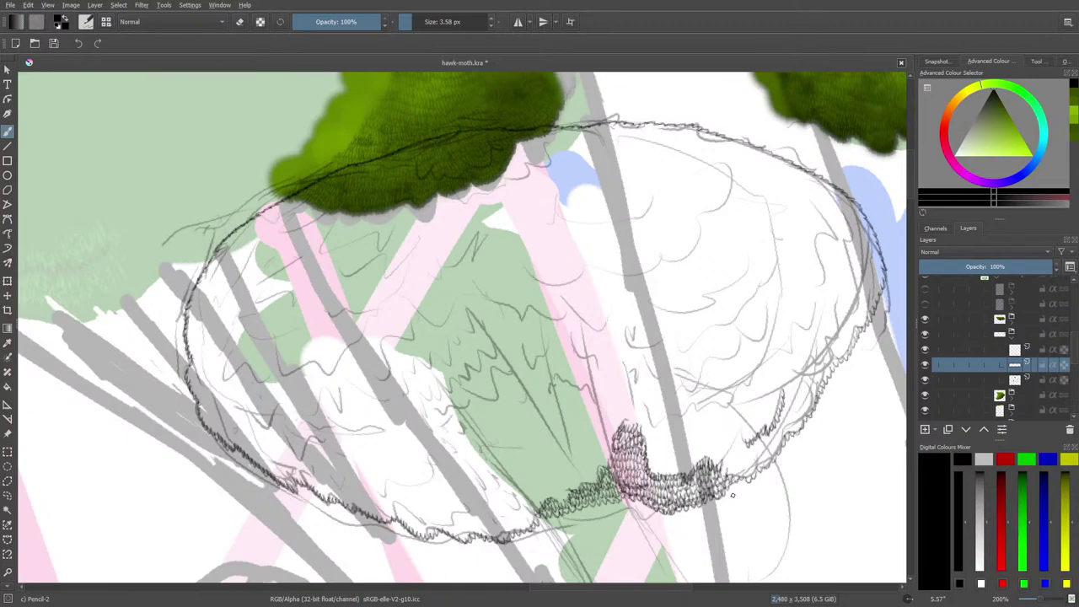
{"action": "right_click", "coordinate": [738, 412]}
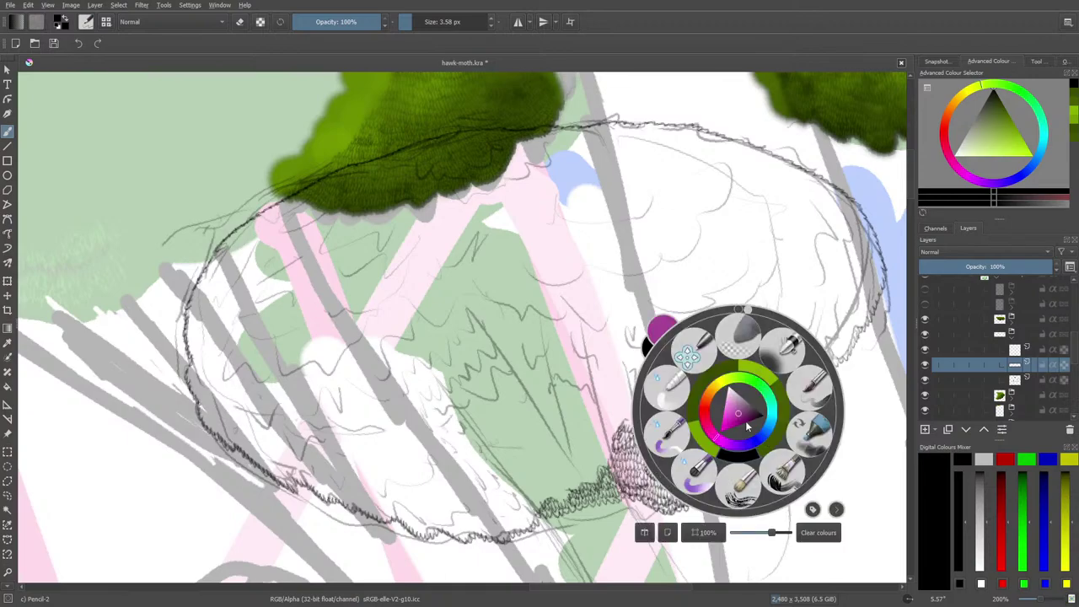
{"action": "right_click", "coordinate": [705, 270]}
{"action": "right_click", "coordinate": [730, 310]}
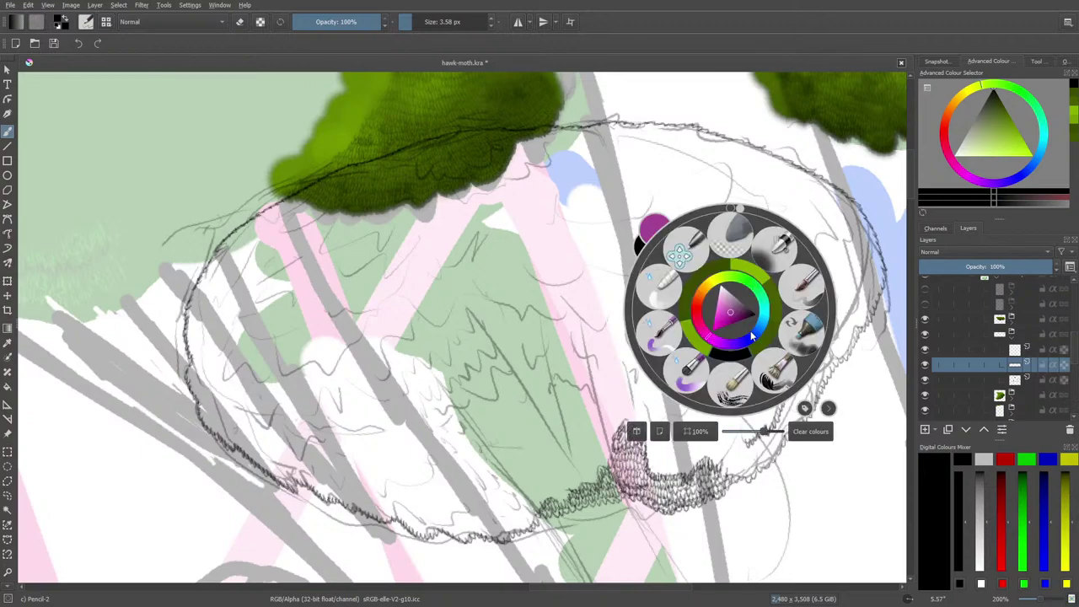
{"action": "left_click", "coordinate": [676, 192]}
Step: Fill the band of small leaf strokes up the clump's lower-right and right side, and extend it leftward along the lower edge
{"action": "mouse_move", "coordinate": [746, 455]}
{"action": "left_mouse_down"}
{"action": "mouse_move", "coordinate": [779, 422]}
{"action": "mouse_move", "coordinate": [785, 396]}
{"action": "mouse_move", "coordinate": [785, 433]}
{"action": "mouse_move", "coordinate": [784, 418]}
{"action": "mouse_move", "coordinate": [764, 463]}
{"action": "mouse_move", "coordinate": [731, 469]}
{"action": "mouse_move", "coordinate": [769, 447]}
{"action": "mouse_move", "coordinate": [726, 464]}
{"action": "mouse_move", "coordinate": [745, 439]}
{"action": "mouse_move", "coordinate": [724, 457]}
{"action": "left_mouse_up"}
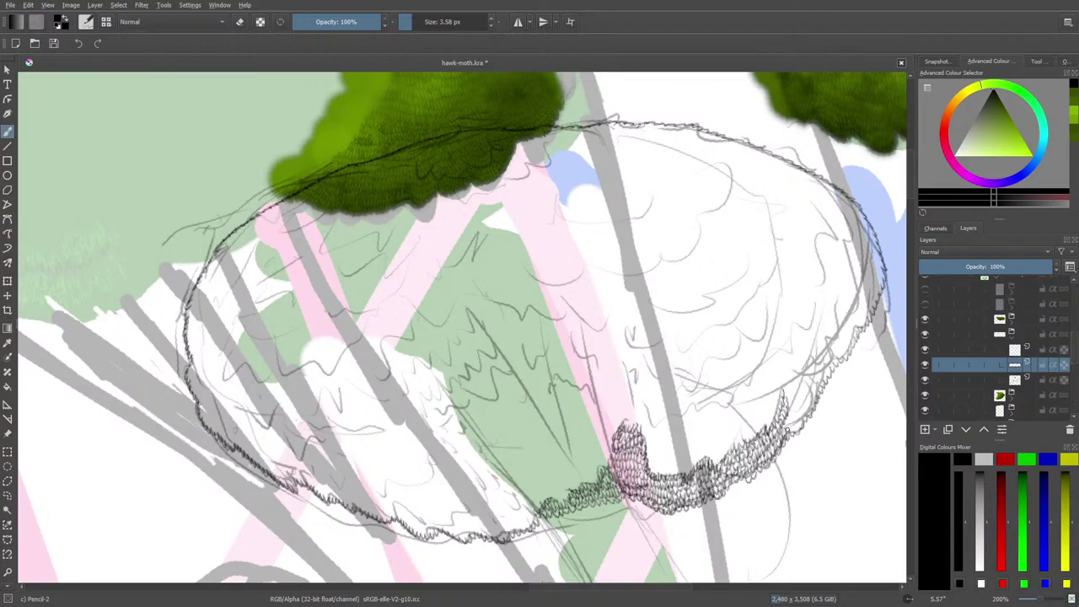
{"action": "mouse_move", "coordinate": [787, 429]}
{"action": "left_mouse_down"}
{"action": "mouse_move", "coordinate": [809, 407]}
{"action": "mouse_move", "coordinate": [788, 421]}
{"action": "mouse_move", "coordinate": [796, 393]}
{"action": "mouse_move", "coordinate": [811, 401]}
{"action": "mouse_move", "coordinate": [805, 384]}
{"action": "mouse_move", "coordinate": [801, 393]}
{"action": "mouse_move", "coordinate": [815, 390]}
{"action": "mouse_move", "coordinate": [832, 352]}
{"action": "mouse_move", "coordinate": [813, 379]}
{"action": "mouse_move", "coordinate": [799, 373]}
{"action": "left_mouse_up"}
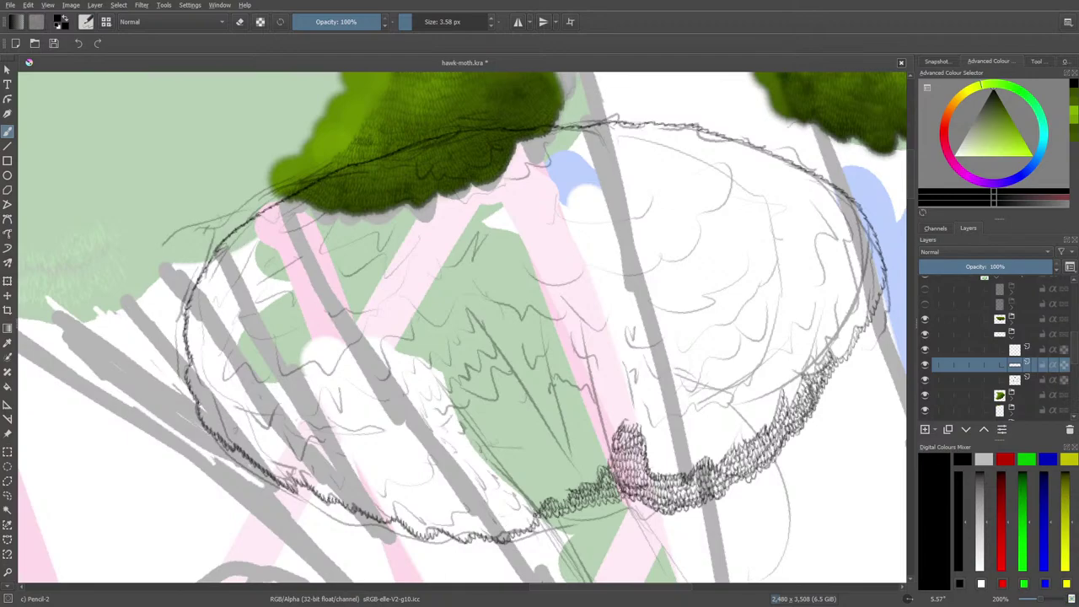
{"action": "mouse_move", "coordinate": [536, 509]}
{"action": "left_mouse_down"}
{"action": "mouse_move", "coordinate": [511, 526]}
{"action": "mouse_move", "coordinate": [522, 529]}
{"action": "mouse_move", "coordinate": [455, 534]}
{"action": "mouse_move", "coordinate": [516, 519]}
{"action": "mouse_move", "coordinate": [529, 510]}
{"action": "mouse_move", "coordinate": [520, 503]}
{"action": "left_mouse_up"}
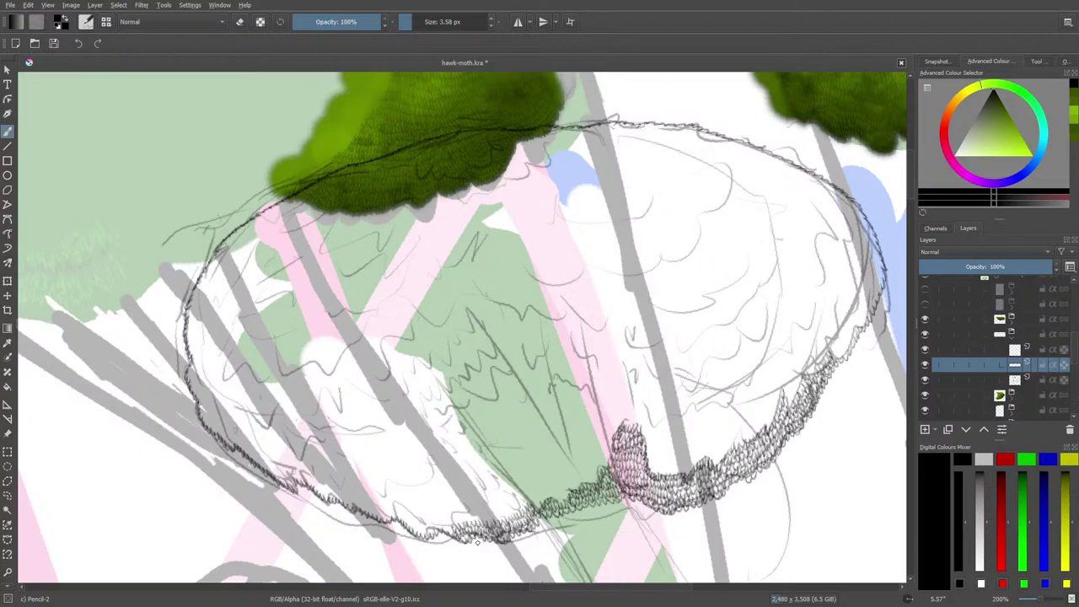
{"action": "mouse_move", "coordinate": [853, 341]}
{"action": "left_mouse_down"}
{"action": "mouse_move", "coordinate": [839, 357]}
{"action": "mouse_move", "coordinate": [861, 301]}
{"action": "mouse_move", "coordinate": [848, 341]}
{"action": "mouse_move", "coordinate": [832, 349]}
{"action": "mouse_move", "coordinate": [856, 297]}
{"action": "mouse_move", "coordinate": [841, 328]}
{"action": "mouse_move", "coordinate": [845, 298]}
{"action": "mouse_move", "coordinate": [833, 309]}
{"action": "left_mouse_up"}
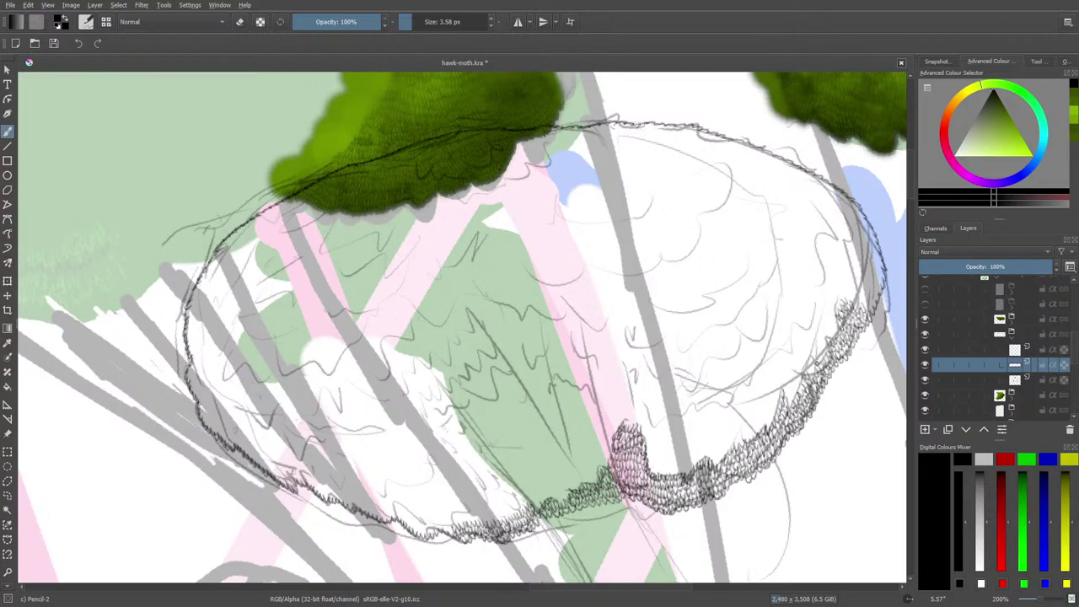
{"action": "scroll", "coordinate": [632, 588], "scroll_direction": "right", "scroll_amount": 6}
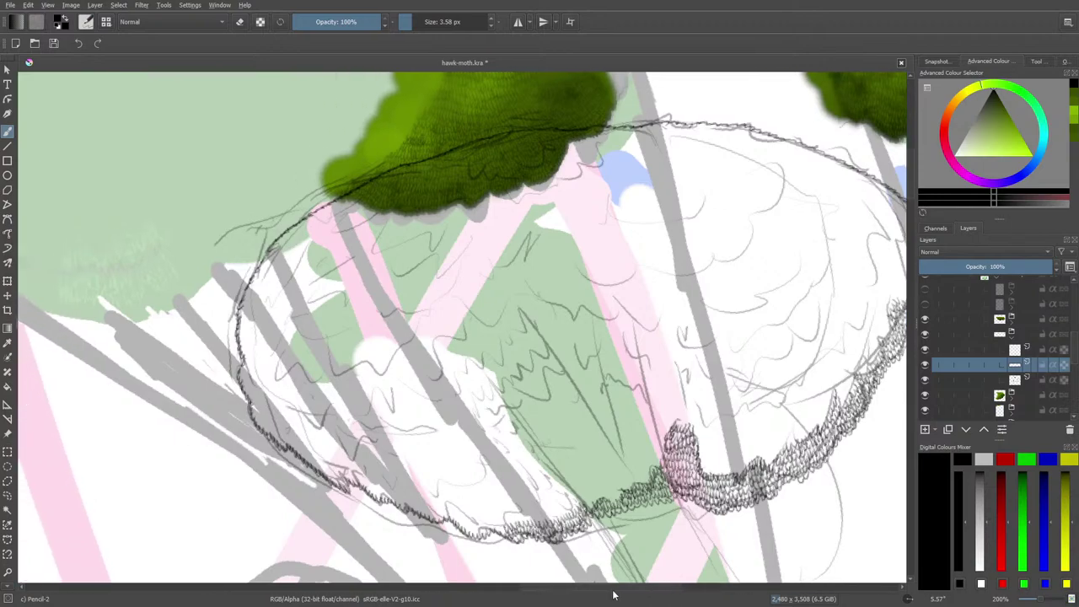
{"action": "mouse_move", "coordinate": [737, 314]}
{"action": "left_mouse_down"}
{"action": "mouse_move", "coordinate": [752, 278]}
{"action": "mouse_move", "coordinate": [747, 262]}
{"action": "mouse_move", "coordinate": [737, 297]}
{"action": "mouse_move", "coordinate": [724, 298]}
{"action": "mouse_move", "coordinate": [743, 271]}
{"action": "mouse_move", "coordinate": [742, 239]}
{"action": "mouse_move", "coordinate": [732, 283]}
{"action": "mouse_move", "coordinate": [714, 302]}
{"action": "left_mouse_up"}
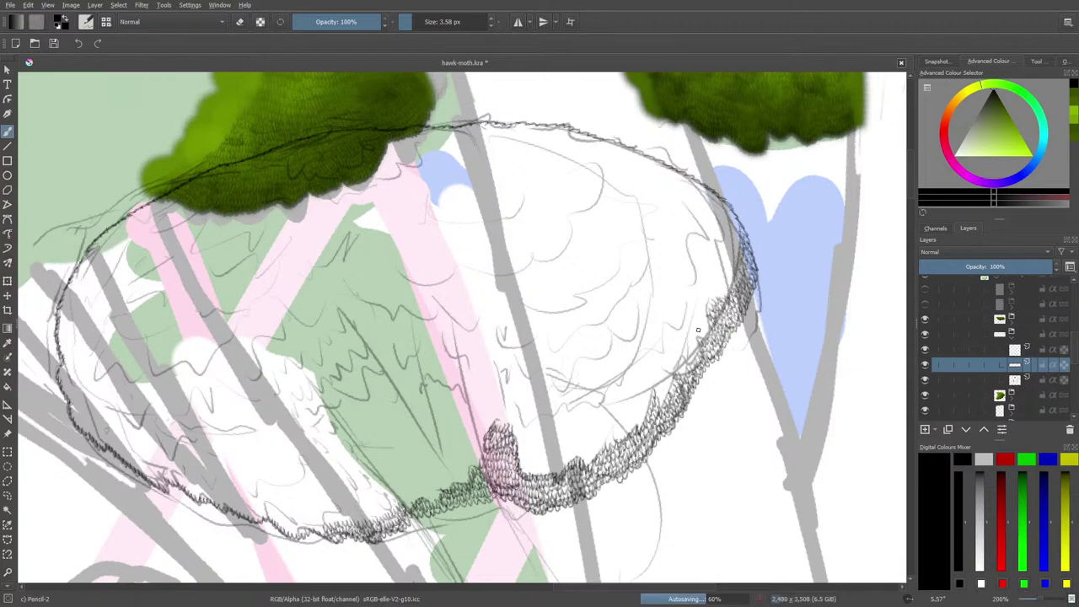
Step: Continue the band of small leaf strokes along the clump's lower-left edge, following the jagged outline
{"action": "scroll", "coordinate": [590, 587], "scroll_direction": "left", "scroll_amount": 5}
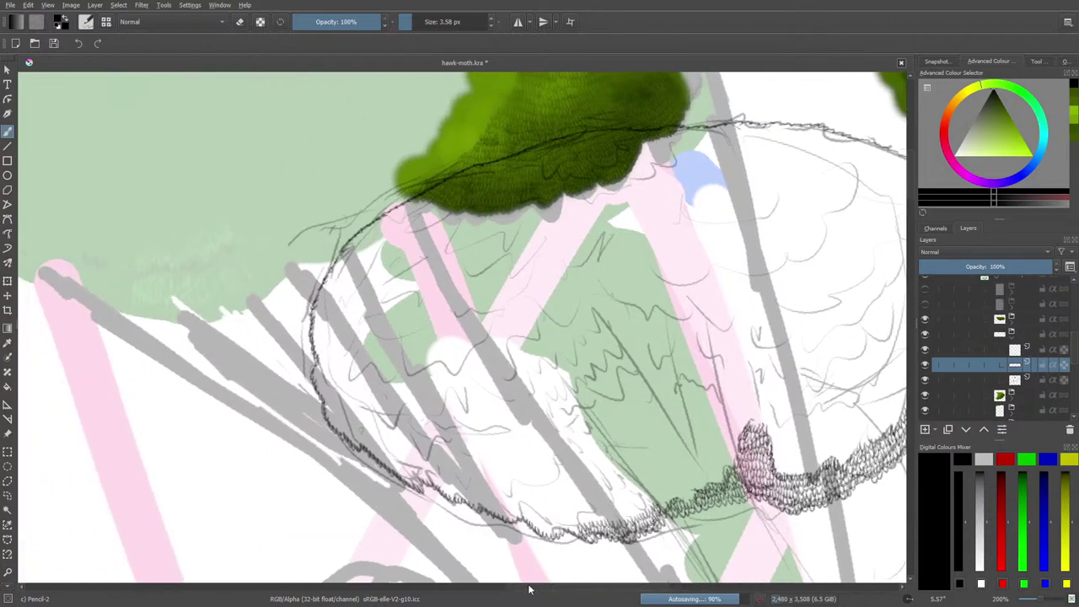
{"action": "scroll", "coordinate": [538, 587], "scroll_direction": "left", "scroll_amount": 2}
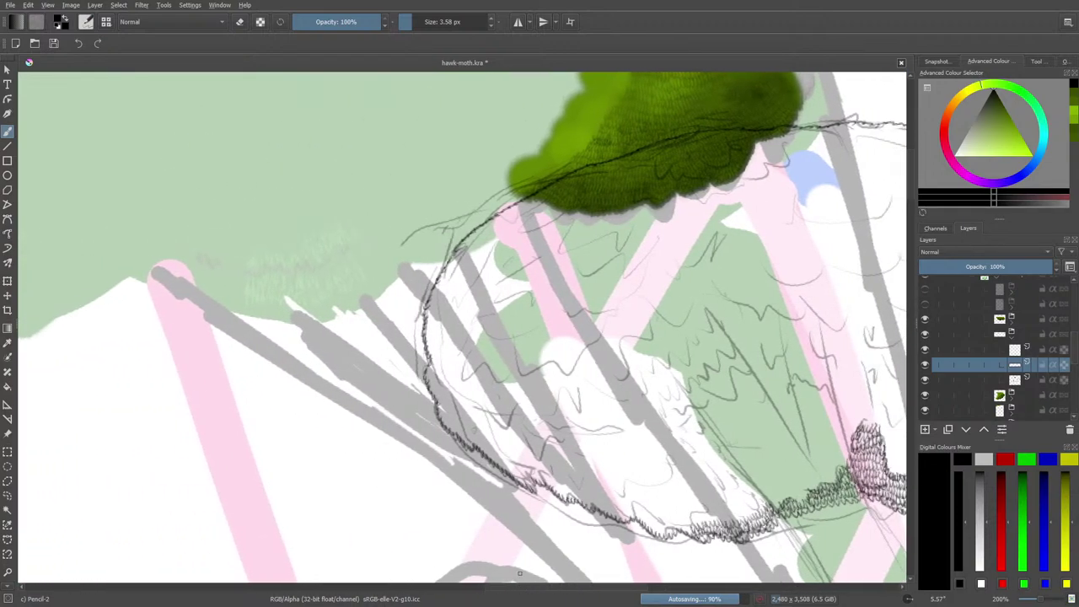
{"action": "mouse_move", "coordinate": [691, 528]}
{"action": "left_mouse_down"}
{"action": "mouse_move", "coordinate": [673, 525]}
{"action": "mouse_move", "coordinate": [693, 525]}
{"action": "mouse_move", "coordinate": [708, 506]}
{"action": "mouse_move", "coordinate": [659, 520]}
{"action": "mouse_move", "coordinate": [636, 508]}
{"action": "mouse_move", "coordinate": [666, 531]}
{"action": "mouse_move", "coordinate": [665, 522]}
{"action": "mouse_move", "coordinate": [762, 507]}
{"action": "mouse_move", "coordinate": [717, 512]}
{"action": "left_mouse_up"}
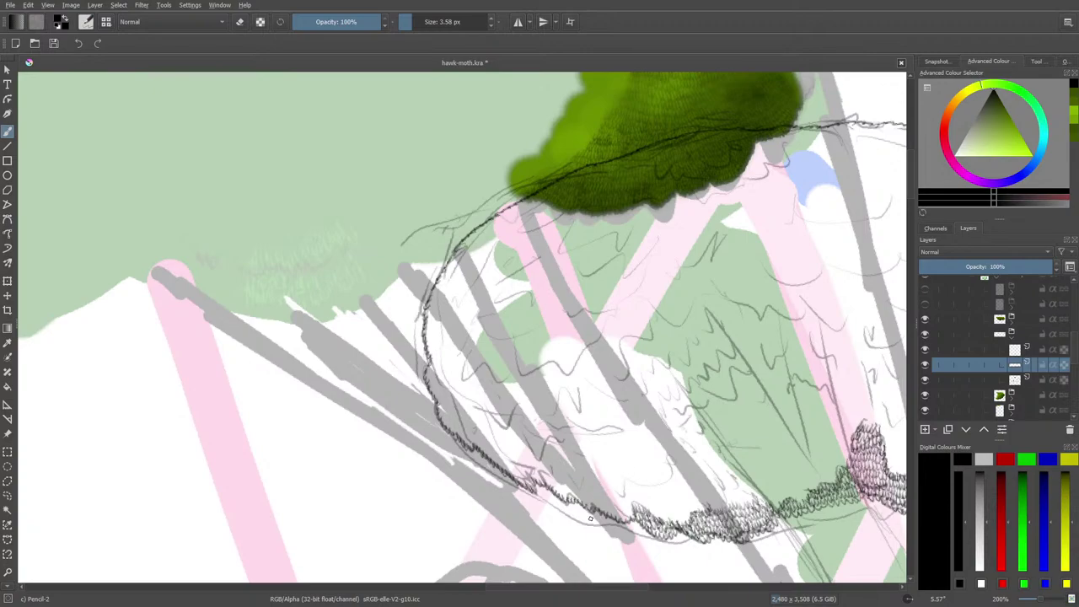
{"action": "mouse_move", "coordinate": [629, 511]}
{"action": "left_mouse_down"}
{"action": "mouse_move", "coordinate": [551, 481]}
{"action": "mouse_move", "coordinate": [545, 452]}
{"action": "mouse_move", "coordinate": [546, 473]}
{"action": "mouse_move", "coordinate": [631, 504]}
{"action": "left_mouse_up"}
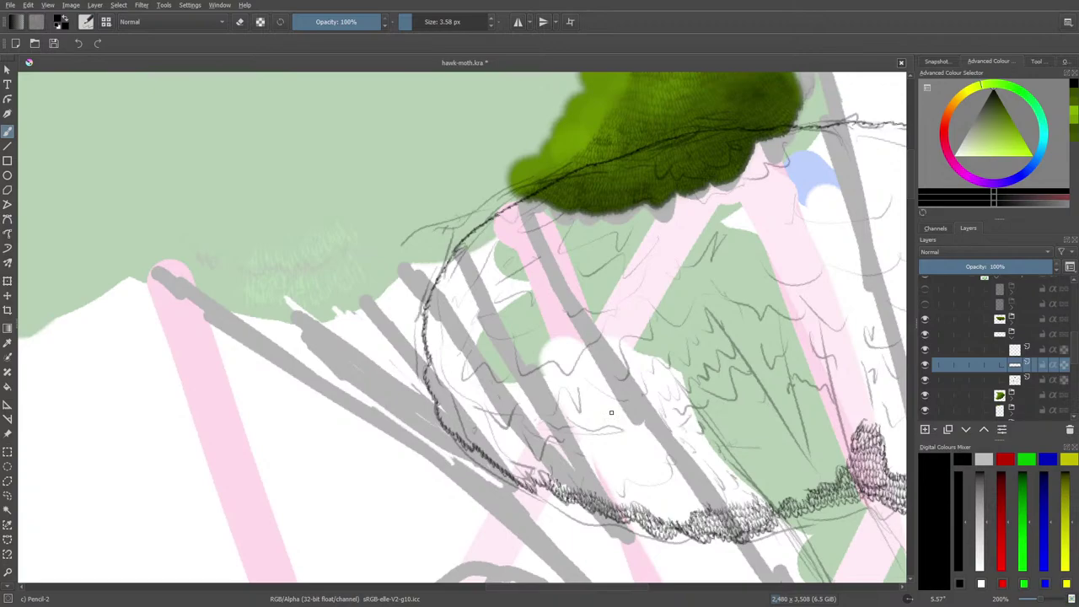
Step: Extend the band of small leaf strokes up the clump's lower-left side and thicken it along the lower edge toward the raised tuft
{"action": "mouse_move", "coordinate": [546, 478]}
{"action": "left_mouse_down"}
{"action": "mouse_move", "coordinate": [525, 478]}
{"action": "mouse_move", "coordinate": [518, 472]}
{"action": "mouse_move", "coordinate": [533, 467]}
{"action": "mouse_move", "coordinate": [476, 441]}
{"action": "mouse_move", "coordinate": [508, 452]}
{"action": "left_mouse_up"}
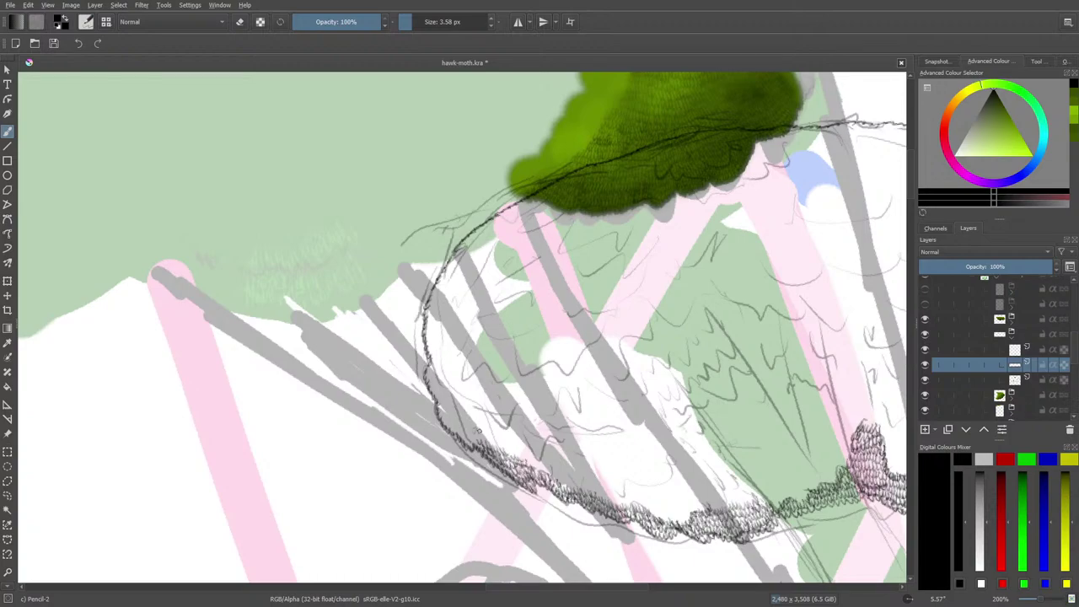
{"action": "mouse_move", "coordinate": [466, 442]}
{"action": "left_mouse_down"}
{"action": "mouse_move", "coordinate": [482, 436]}
{"action": "mouse_move", "coordinate": [443, 416]}
{"action": "mouse_move", "coordinate": [466, 423]}
{"action": "mouse_move", "coordinate": [441, 406]}
{"action": "mouse_move", "coordinate": [457, 413]}
{"action": "mouse_move", "coordinate": [429, 368]}
{"action": "mouse_move", "coordinate": [451, 386]}
{"action": "left_mouse_up"}
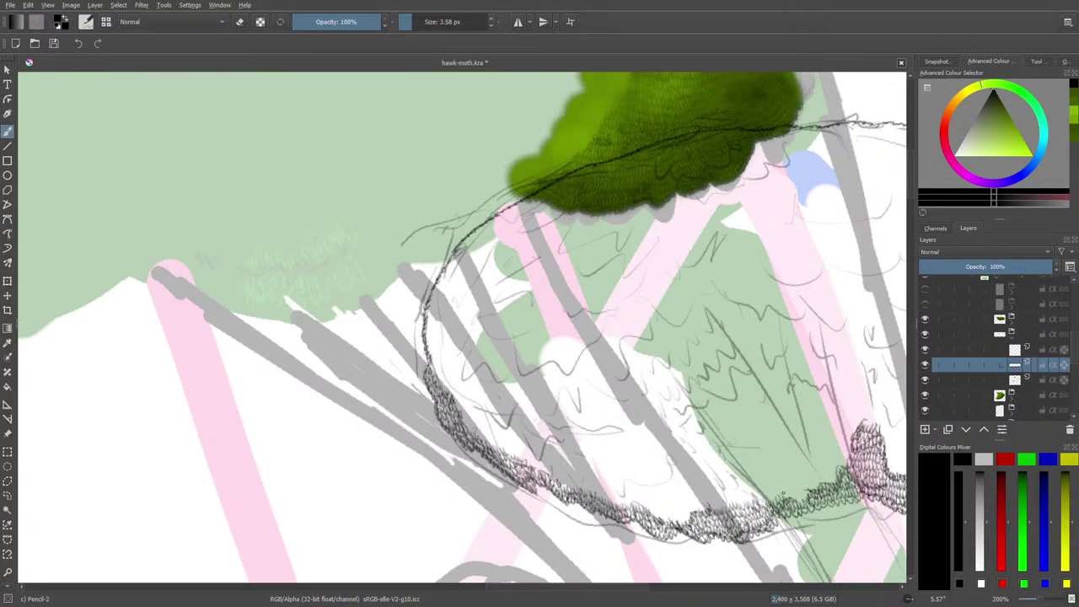
{"action": "mouse_move", "coordinate": [792, 493]}
{"action": "left_mouse_down"}
{"action": "mouse_move", "coordinate": [811, 411]}
{"action": "mouse_move", "coordinate": [813, 478]}
{"action": "mouse_move", "coordinate": [798, 490]}
{"action": "mouse_move", "coordinate": [848, 451]}
{"action": "mouse_move", "coordinate": [761, 501]}
{"action": "left_mouse_up"}
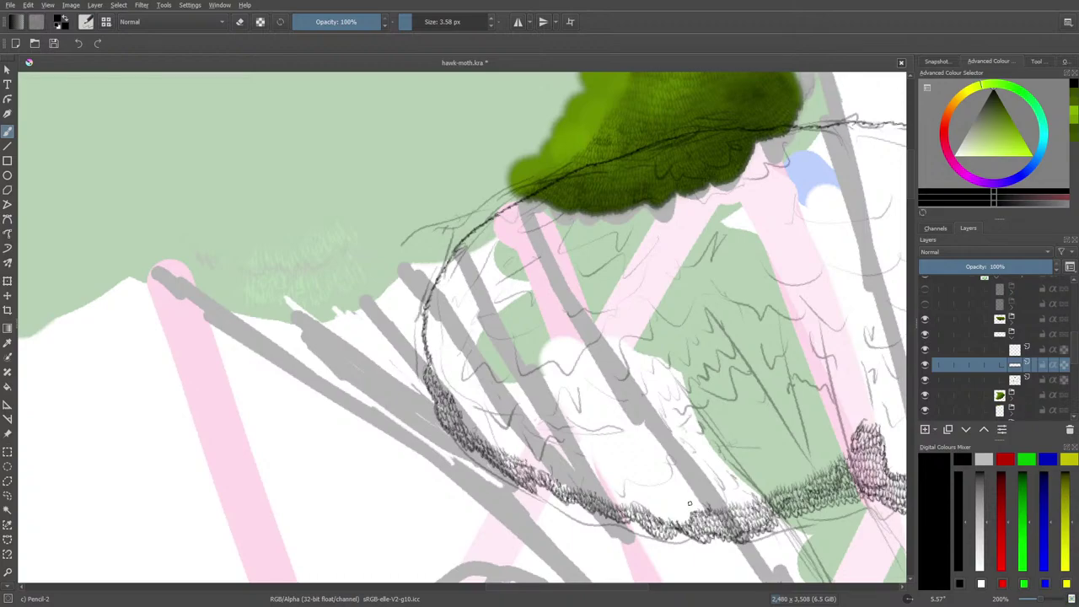
{"action": "left_click_drag", "start_coordinate": [688, 513], "coordinate": [648, 506]}
{"action": "mouse_move", "coordinate": [625, 497]}
{"action": "left_mouse_down"}
{"action": "mouse_move", "coordinate": [686, 505]}
{"action": "mouse_move", "coordinate": [684, 478]}
{"action": "mouse_move", "coordinate": [706, 477]}
{"action": "mouse_move", "coordinate": [692, 509]}
{"action": "mouse_move", "coordinate": [702, 494]}
{"action": "mouse_move", "coordinate": [719, 508]}
{"action": "mouse_move", "coordinate": [775, 478]}
{"action": "mouse_move", "coordinate": [786, 484]}
{"action": "mouse_move", "coordinate": [797, 475]}
{"action": "mouse_move", "coordinate": [785, 436]}
{"action": "mouse_move", "coordinate": [807, 463]}
{"action": "mouse_move", "coordinate": [801, 479]}
{"action": "mouse_move", "coordinate": [822, 459]}
{"action": "mouse_move", "coordinate": [814, 454]}
{"action": "mouse_move", "coordinate": [770, 481]}
{"action": "left_mouse_up"}
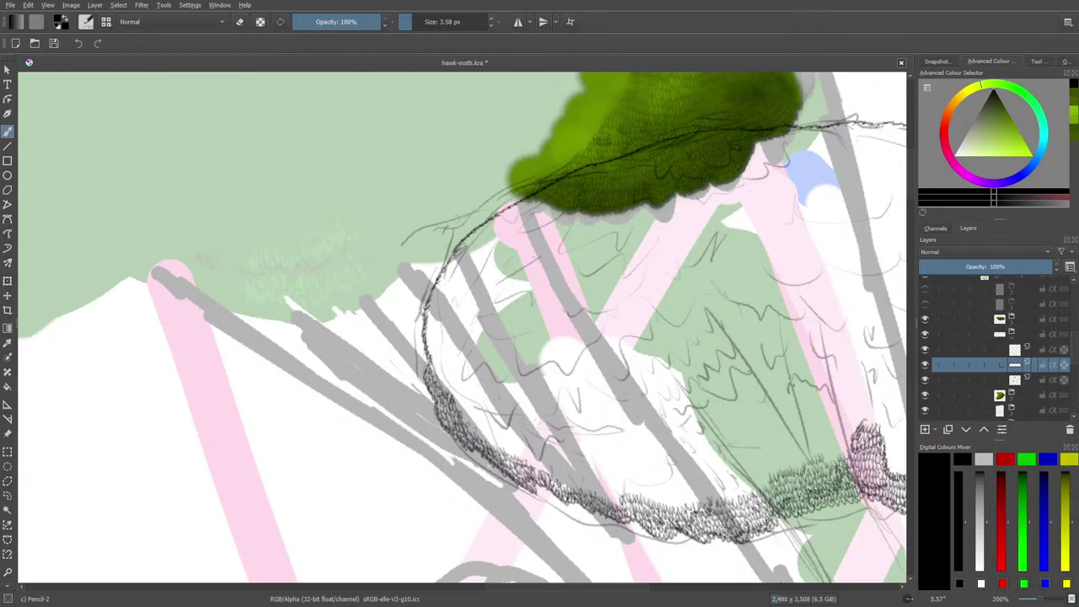
{"action": "mouse_move", "coordinate": [468, 419]}
{"action": "left_mouse_down"}
{"action": "mouse_move", "coordinate": [562, 480]}
{"action": "mouse_move", "coordinate": [616, 500]}
{"action": "mouse_move", "coordinate": [597, 489]}
{"action": "left_mouse_up"}
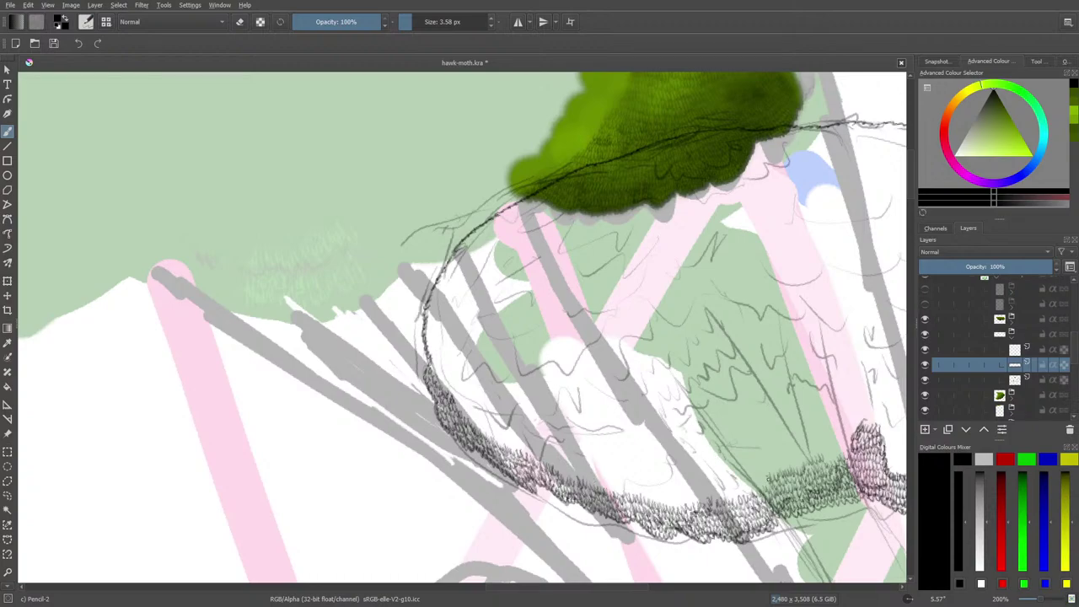
{"action": "left_click_drag", "start_coordinate": [766, 481], "coordinate": [703, 499]}
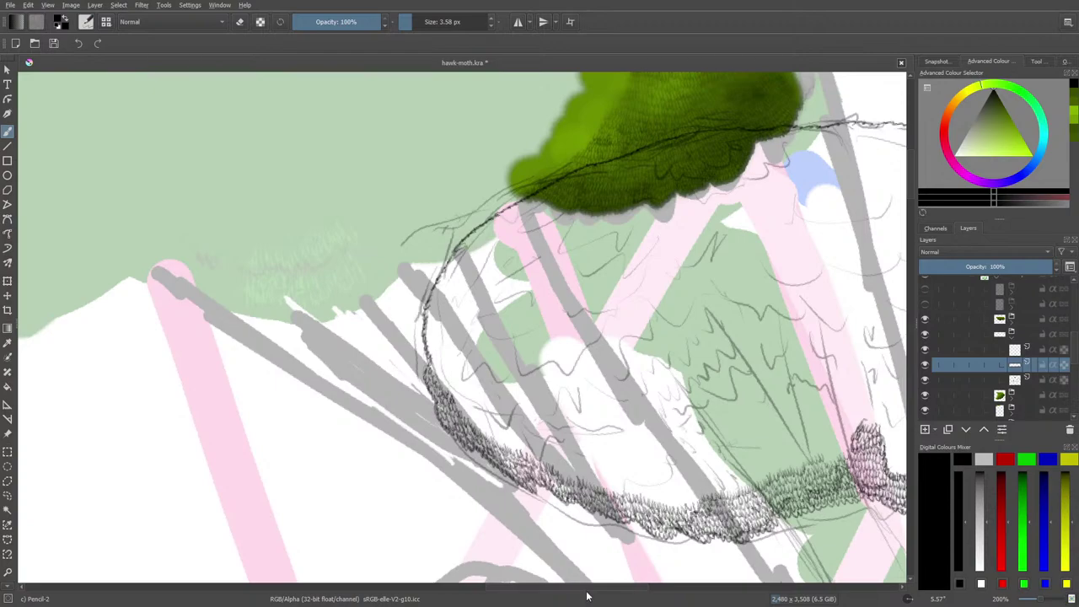
Step: Build up leaf strokes on both sides of the raised tuft to about its height and thicken the band up the clump's right side
{"action": "left_click_drag", "start_coordinate": [595, 590], "coordinate": [642, 581]}
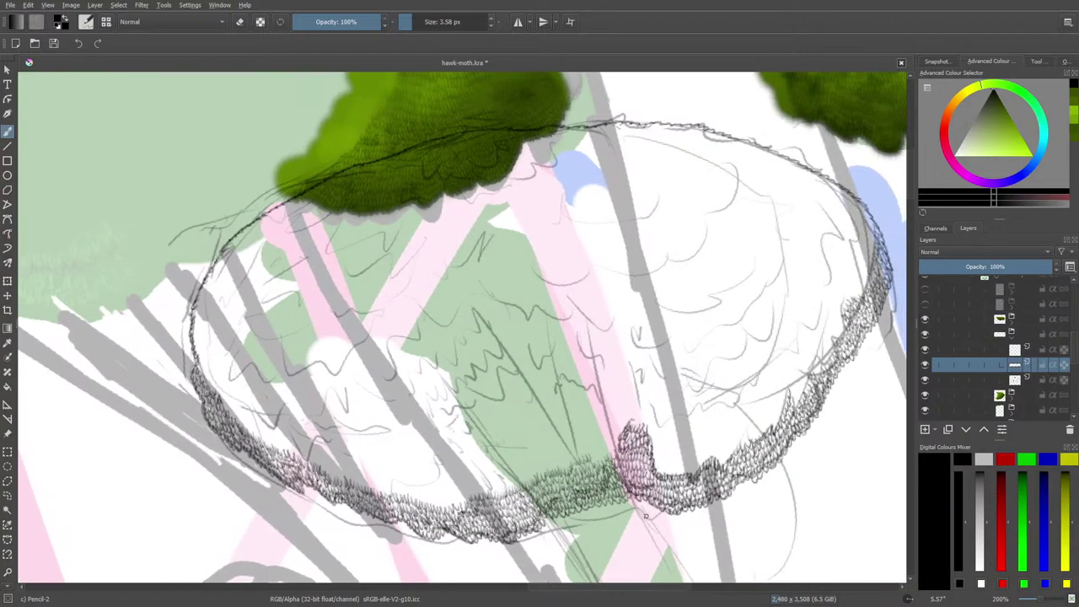
{"action": "mouse_move", "coordinate": [655, 447]}
{"action": "left_mouse_down"}
{"action": "mouse_move", "coordinate": [696, 461]}
{"action": "mouse_move", "coordinate": [667, 462]}
{"action": "mouse_move", "coordinate": [655, 438]}
{"action": "mouse_move", "coordinate": [669, 455]}
{"action": "mouse_move", "coordinate": [698, 459]}
{"action": "mouse_move", "coordinate": [698, 444]}
{"action": "mouse_move", "coordinate": [758, 435]}
{"action": "mouse_move", "coordinate": [782, 393]}
{"action": "mouse_move", "coordinate": [771, 417]}
{"action": "mouse_move", "coordinate": [687, 453]}
{"action": "left_mouse_up"}
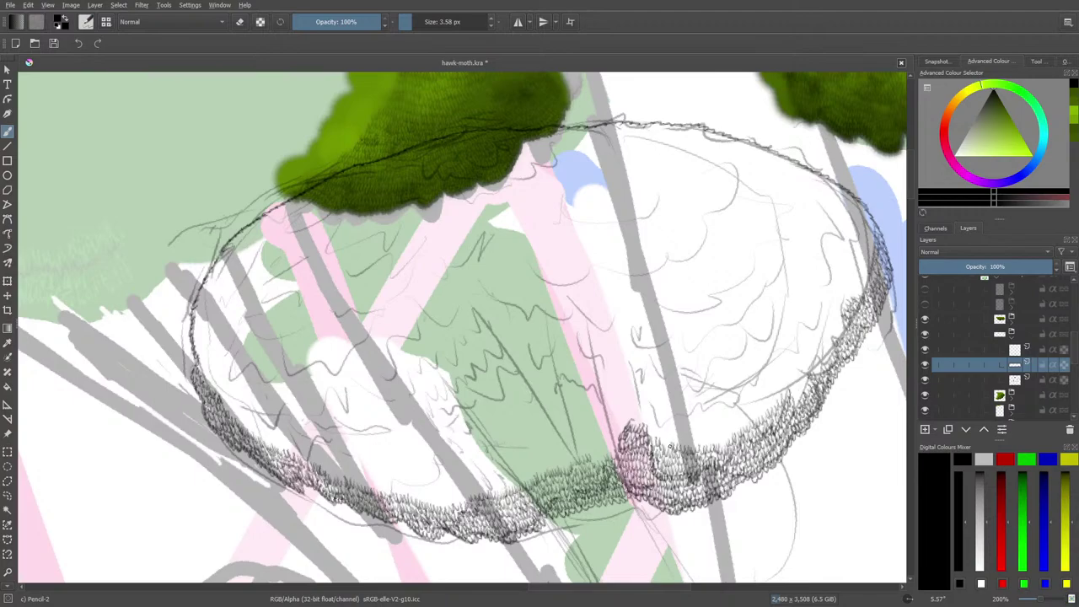
{"action": "left_click_drag", "start_coordinate": [652, 432], "coordinate": [736, 431]}
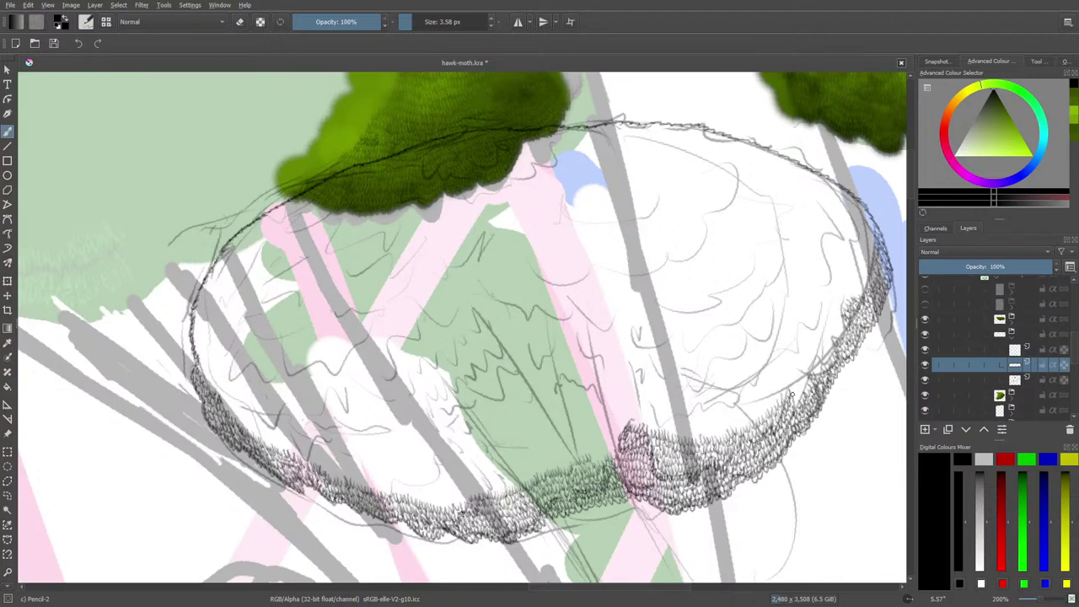
{"action": "mouse_move", "coordinate": [792, 394]}
{"action": "left_mouse_down"}
{"action": "mouse_move", "coordinate": [801, 376]}
{"action": "mouse_move", "coordinate": [789, 391]}
{"action": "left_mouse_up"}
{"action": "mouse_move", "coordinate": [832, 345]}
{"action": "left_mouse_down"}
{"action": "mouse_move", "coordinate": [815, 371]}
{"action": "mouse_move", "coordinate": [827, 332]}
{"action": "mouse_move", "coordinate": [841, 329]}
{"action": "mouse_move", "coordinate": [830, 330]}
{"action": "mouse_move", "coordinate": [842, 296]}
{"action": "mouse_move", "coordinate": [862, 285]}
{"action": "mouse_move", "coordinate": [874, 217]}
{"action": "left_mouse_up"}
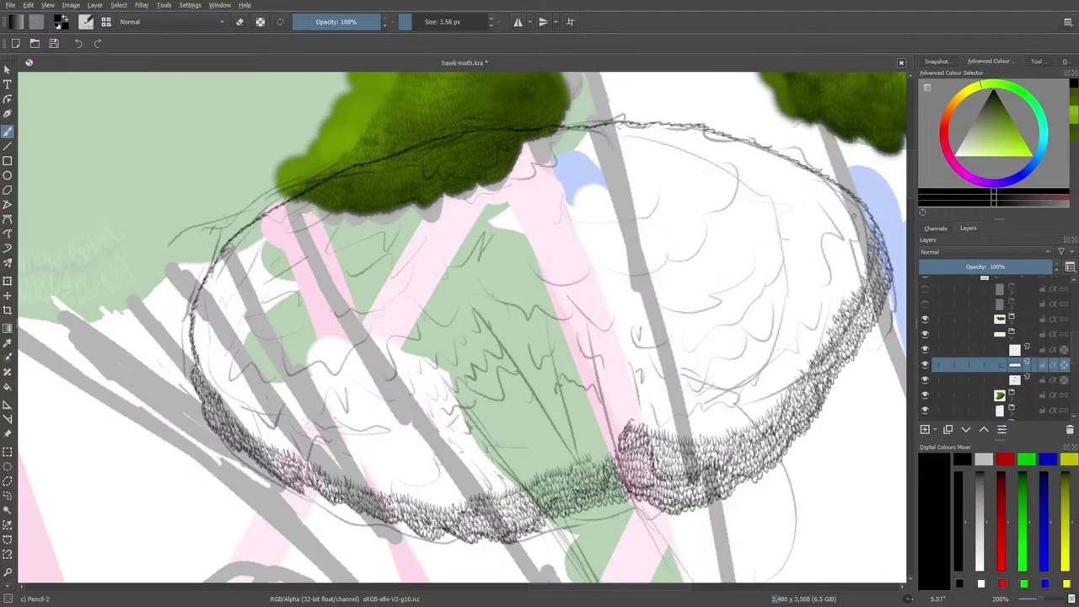
{"action": "mouse_move", "coordinate": [624, 424]}
{"action": "left_mouse_down"}
{"action": "mouse_move", "coordinate": [607, 446]}
{"action": "mouse_move", "coordinate": [584, 444]}
{"action": "mouse_move", "coordinate": [607, 426]}
{"action": "mouse_move", "coordinate": [568, 463]}
{"action": "mouse_move", "coordinate": [550, 439]}
{"action": "mouse_move", "coordinate": [552, 470]}
{"action": "mouse_move", "coordinate": [561, 461]}
{"action": "mouse_move", "coordinate": [456, 510]}
{"action": "left_mouse_up"}
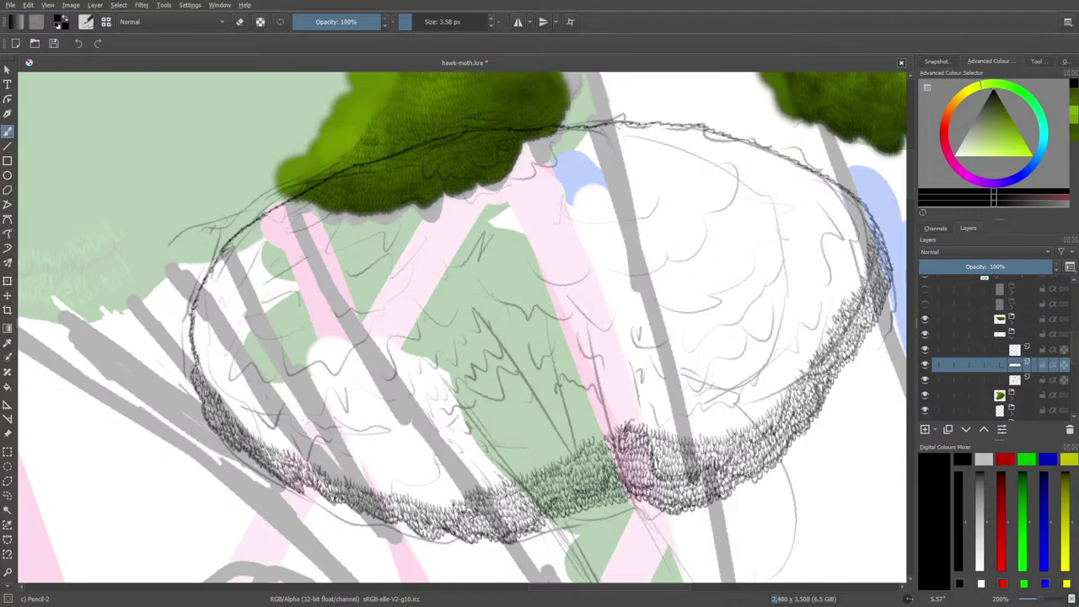
Step: Add a raised leaf patch at the clump's lower left and fill the lower band beside it with rows of small leaf strokes
{"action": "scroll", "coordinate": [607, 582], "scroll_direction": "left", "scroll_amount": 5}
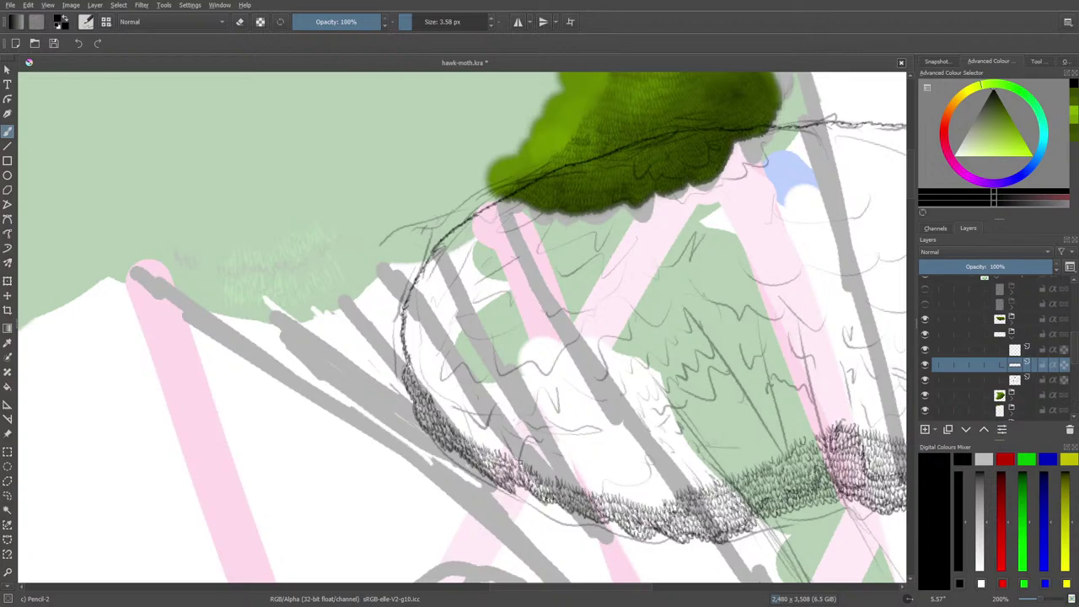
{"action": "mouse_move", "coordinate": [511, 454]}
{"action": "left_mouse_down"}
{"action": "mouse_move", "coordinate": [544, 454]}
{"action": "mouse_move", "coordinate": [549, 439]}
{"action": "mouse_move", "coordinate": [519, 458]}
{"action": "mouse_move", "coordinate": [506, 452]}
{"action": "mouse_move", "coordinate": [528, 447]}
{"action": "mouse_move", "coordinate": [531, 425]}
{"action": "mouse_move", "coordinate": [505, 454]}
{"action": "mouse_move", "coordinate": [495, 444]}
{"action": "mouse_move", "coordinate": [545, 461]}
{"action": "mouse_move", "coordinate": [554, 448]}
{"action": "mouse_move", "coordinate": [543, 478]}
{"action": "mouse_move", "coordinate": [563, 462]}
{"action": "mouse_move", "coordinate": [573, 484]}
{"action": "mouse_move", "coordinate": [659, 501]}
{"action": "left_mouse_up"}
{"action": "right_click", "coordinate": [655, 483]}
{"action": "left_click", "coordinate": [505, 327]}
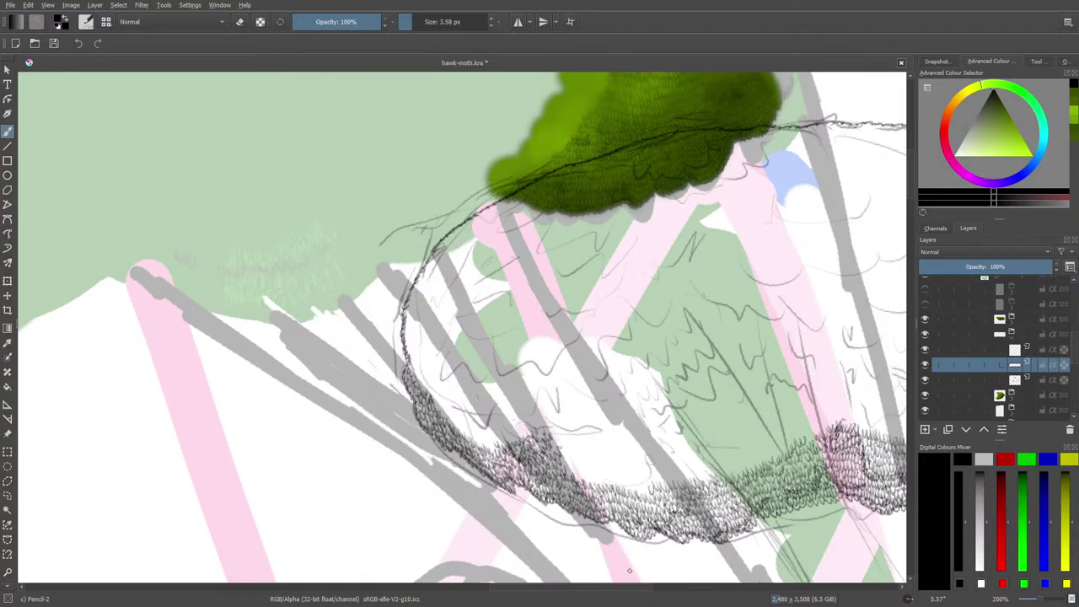
{"action": "mouse_move", "coordinate": [711, 471]}
{"action": "left_mouse_down"}
{"action": "mouse_move", "coordinate": [654, 476]}
{"action": "mouse_move", "coordinate": [706, 460]}
{"action": "mouse_move", "coordinate": [704, 385]}
{"action": "mouse_move", "coordinate": [705, 468]}
{"action": "mouse_move", "coordinate": [705, 457]}
{"action": "mouse_move", "coordinate": [699, 469]}
{"action": "mouse_move", "coordinate": [653, 462]}
{"action": "mouse_move", "coordinate": [653, 473]}
{"action": "mouse_move", "coordinate": [593, 483]}
{"action": "mouse_move", "coordinate": [571, 471]}
{"action": "mouse_move", "coordinate": [646, 480]}
{"action": "mouse_move", "coordinate": [643, 453]}
{"action": "mouse_move", "coordinate": [641, 473]}
{"action": "mouse_move", "coordinate": [570, 472]}
{"action": "left_mouse_up"}
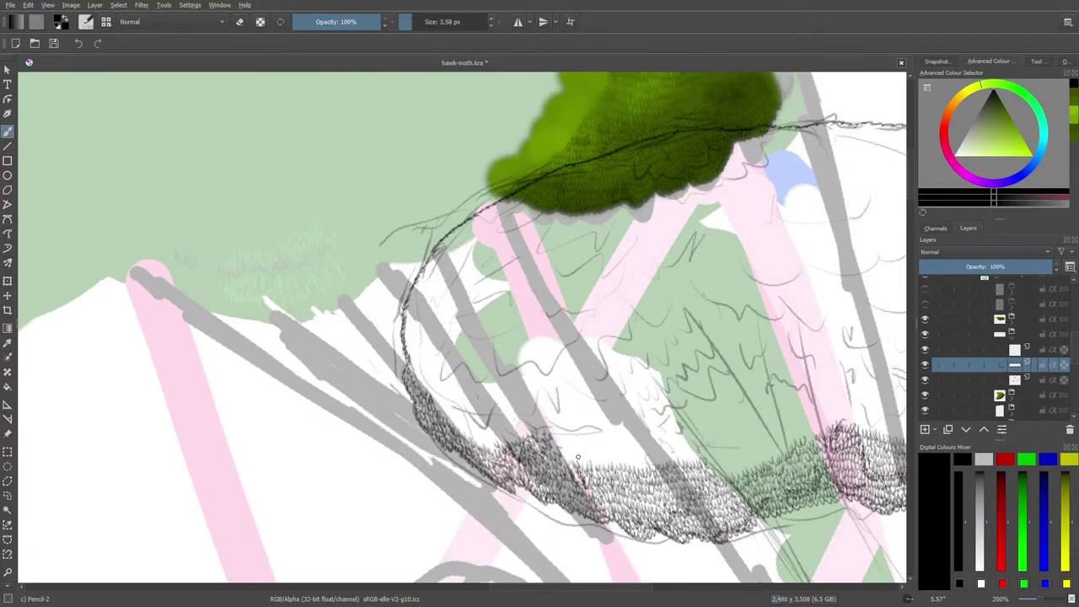
{"action": "mouse_move", "coordinate": [578, 457]}
{"action": "left_mouse_down"}
{"action": "mouse_move", "coordinate": [636, 465]}
{"action": "mouse_move", "coordinate": [559, 446]}
{"action": "mouse_move", "coordinate": [624, 451]}
{"action": "left_mouse_up"}
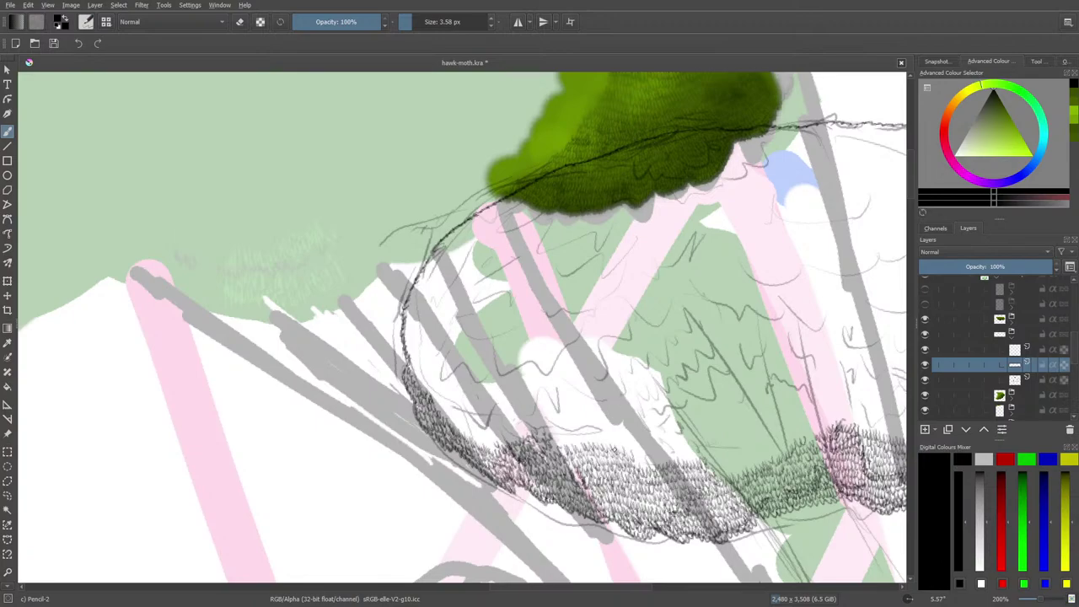
{"action": "mouse_move", "coordinate": [614, 447]}
{"action": "left_mouse_down"}
{"action": "mouse_move", "coordinate": [546, 447]}
{"action": "mouse_move", "coordinate": [581, 428]}
{"action": "left_mouse_up"}
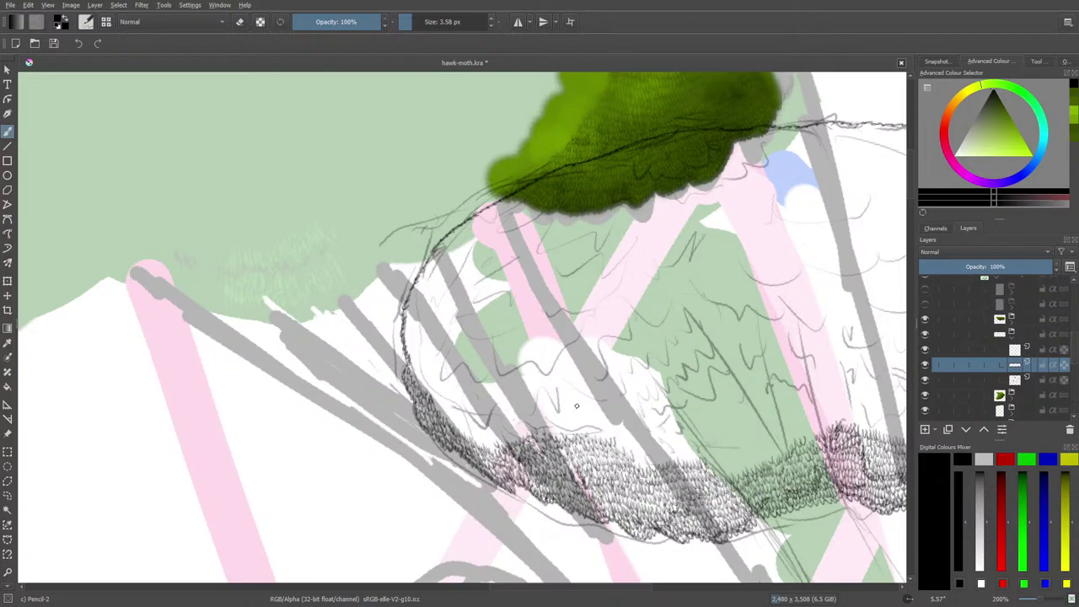
{"action": "left_click_drag", "start_coordinate": [637, 466], "coordinate": [693, 454]}
Step: Add further rows of leaf strokes over the green area between the lower-left patch and the raised tuft
{"action": "left_click_drag", "start_coordinate": [544, 587], "coordinate": [580, 576]}
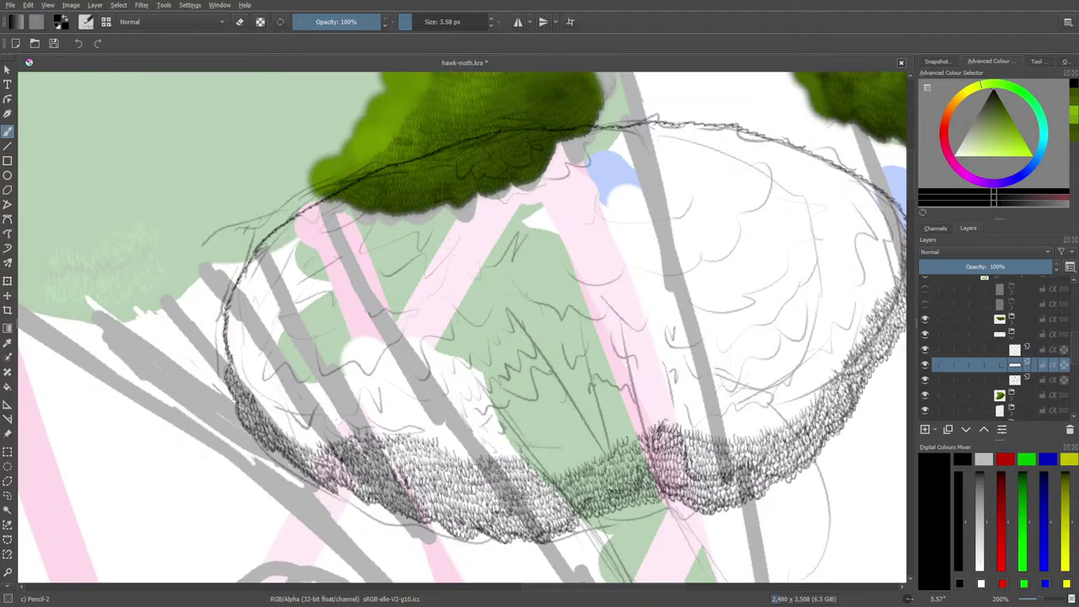
{"action": "mouse_move", "coordinate": [546, 477]}
{"action": "left_mouse_down"}
{"action": "mouse_move", "coordinate": [601, 444]}
{"action": "mouse_move", "coordinate": [540, 459]}
{"action": "left_mouse_up"}
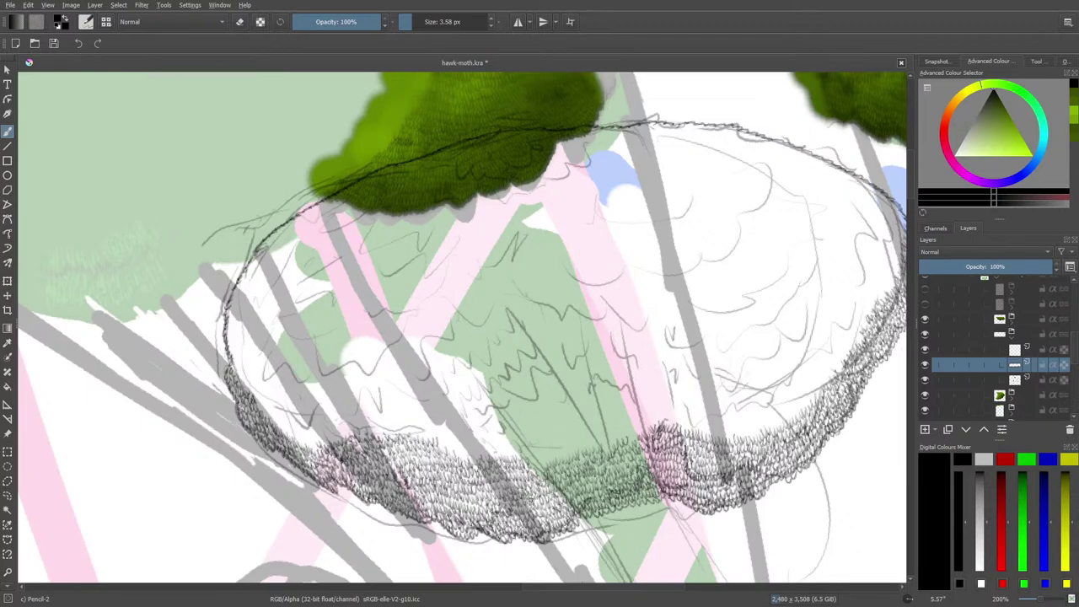
{"action": "mouse_move", "coordinate": [634, 435]}
{"action": "left_mouse_down"}
{"action": "mouse_move", "coordinate": [603, 447]}
{"action": "mouse_move", "coordinate": [587, 440]}
{"action": "mouse_move", "coordinate": [537, 466]}
{"action": "left_mouse_up"}
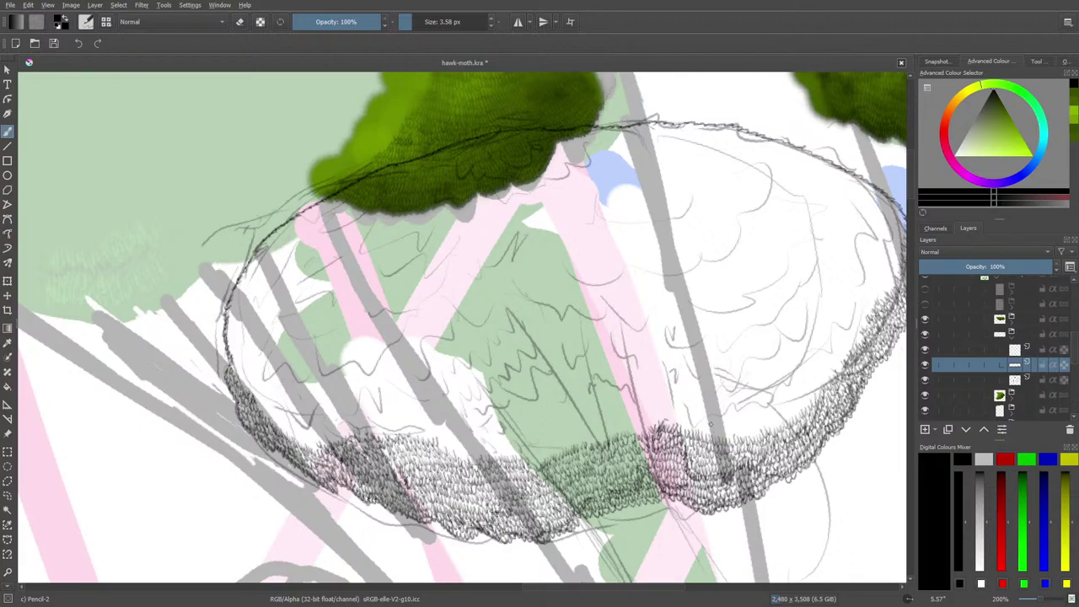
Step: Draw a jagged guide row above the clump's lower-right band and fill the gap beneath it with small leaf strokes
{"action": "left_click_drag", "start_coordinate": [695, 423], "coordinate": [725, 414]}
{"action": "mouse_move", "coordinate": [739, 408]}
{"action": "left_mouse_down"}
{"action": "mouse_move", "coordinate": [773, 406]}
{"action": "mouse_move", "coordinate": [779, 393]}
{"action": "left_mouse_up"}
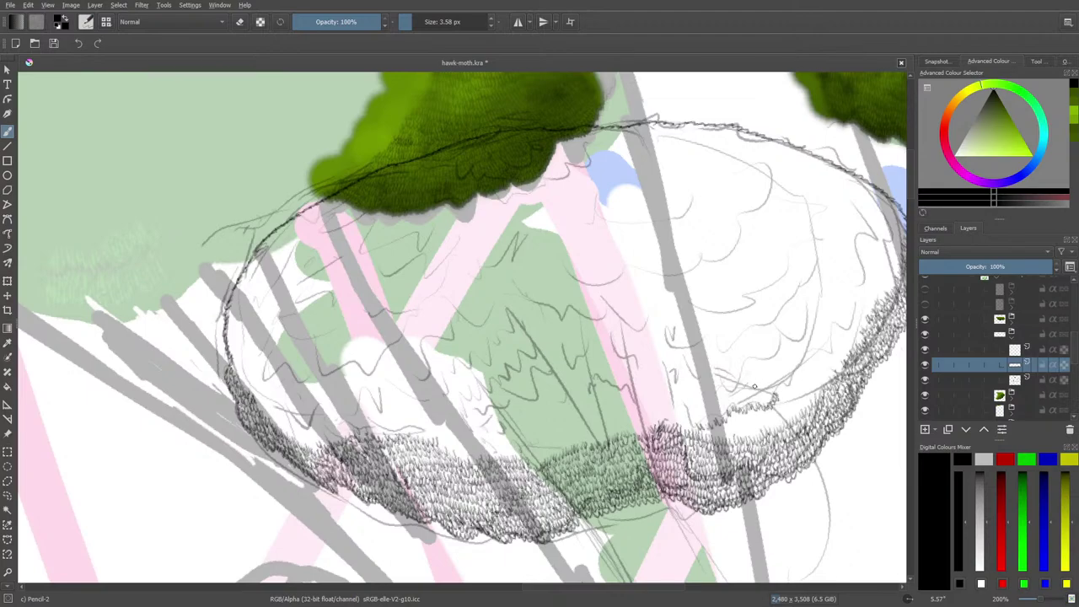
{"action": "mouse_move", "coordinate": [702, 429]}
{"action": "left_mouse_down"}
{"action": "mouse_move", "coordinate": [771, 412]}
{"action": "mouse_move", "coordinate": [775, 391]}
{"action": "left_mouse_up"}
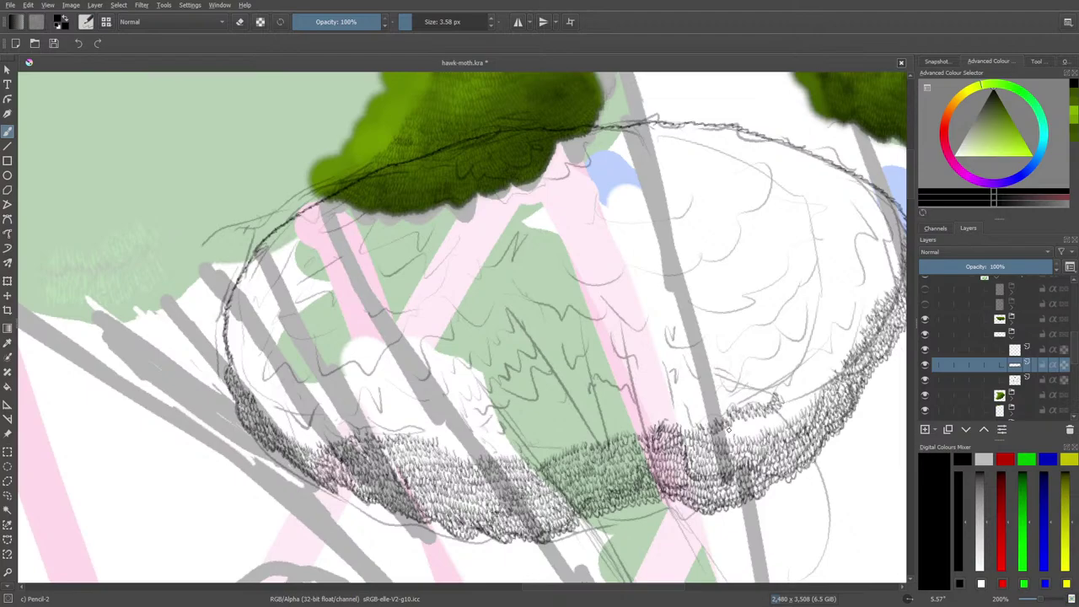
{"action": "left_click_drag", "start_coordinate": [716, 437], "coordinate": [771, 422]}
{"action": "mouse_move", "coordinate": [747, 427]}
{"action": "left_mouse_down"}
{"action": "mouse_move", "coordinate": [759, 423]}
{"action": "mouse_move", "coordinate": [732, 425]}
{"action": "mouse_move", "coordinate": [750, 419]}
{"action": "mouse_move", "coordinate": [735, 413]}
{"action": "mouse_move", "coordinate": [725, 431]}
{"action": "left_mouse_up"}
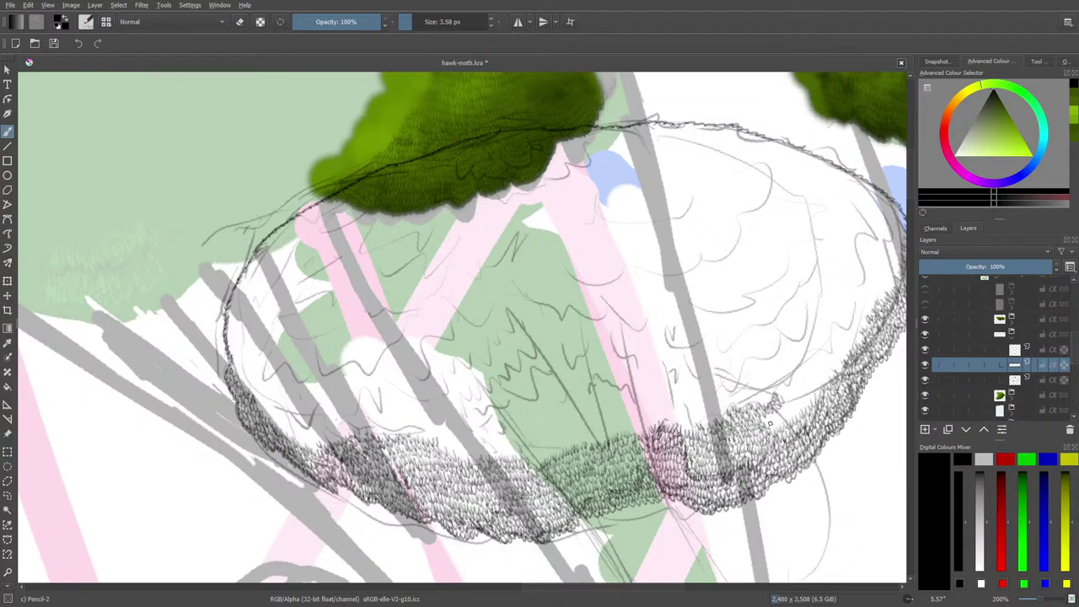
{"action": "mouse_move", "coordinate": [786, 411]}
{"action": "left_mouse_down"}
{"action": "mouse_move", "coordinate": [805, 407]}
{"action": "mouse_move", "coordinate": [763, 420]}
{"action": "mouse_move", "coordinate": [794, 390]}
{"action": "mouse_move", "coordinate": [782, 403]}
{"action": "left_mouse_up"}
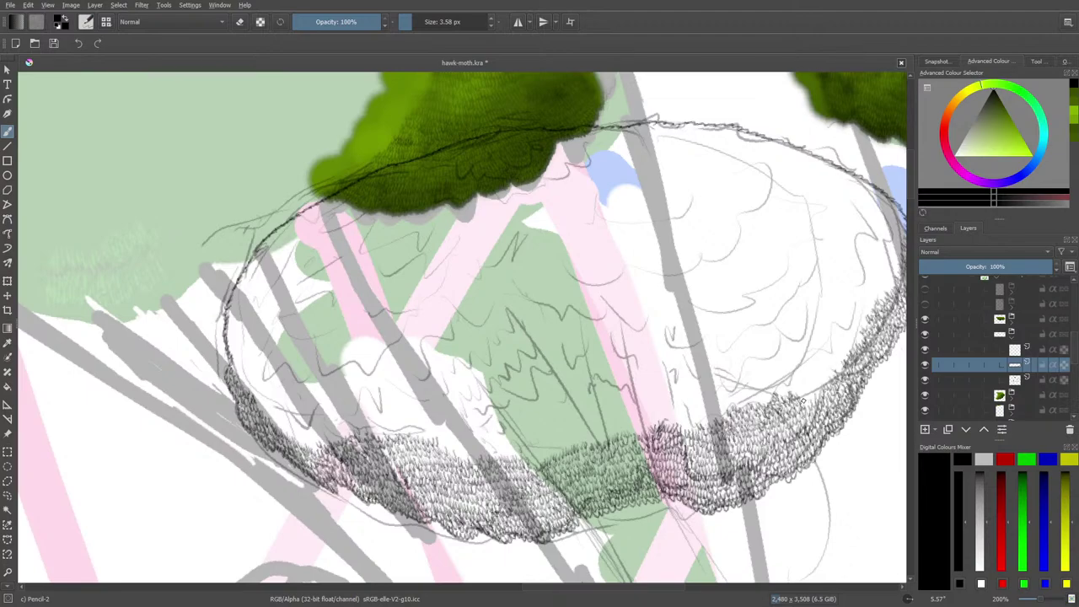
{"action": "mouse_move", "coordinate": [804, 401]}
{"action": "left_mouse_down"}
{"action": "mouse_move", "coordinate": [825, 368]}
{"action": "mouse_move", "coordinate": [793, 389]}
{"action": "left_mouse_up"}
Step: Draw two jagged guide rows across the clump's lower middle, following the sketch lines, and thicken them with short leaf strokes
{"action": "left_click_drag", "start_coordinate": [515, 579], "coordinate": [541, 593]}
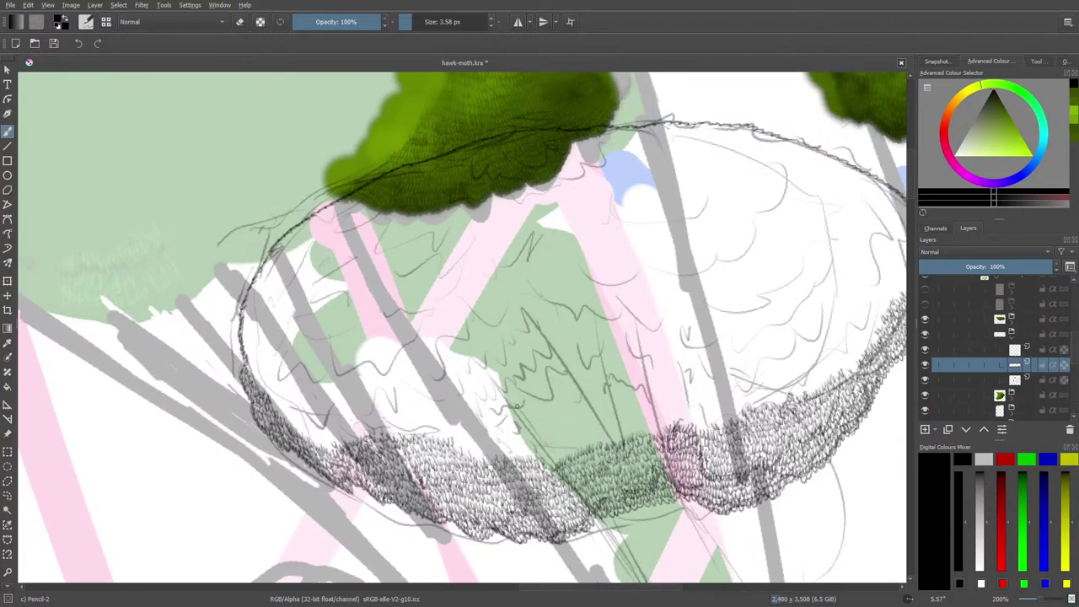
{"action": "mouse_move", "coordinate": [521, 403]}
{"action": "left_mouse_down"}
{"action": "mouse_move", "coordinate": [488, 414]}
{"action": "mouse_move", "coordinate": [521, 386]}
{"action": "mouse_move", "coordinate": [545, 396]}
{"action": "mouse_move", "coordinate": [557, 379]}
{"action": "mouse_move", "coordinate": [576, 378]}
{"action": "left_mouse_up"}
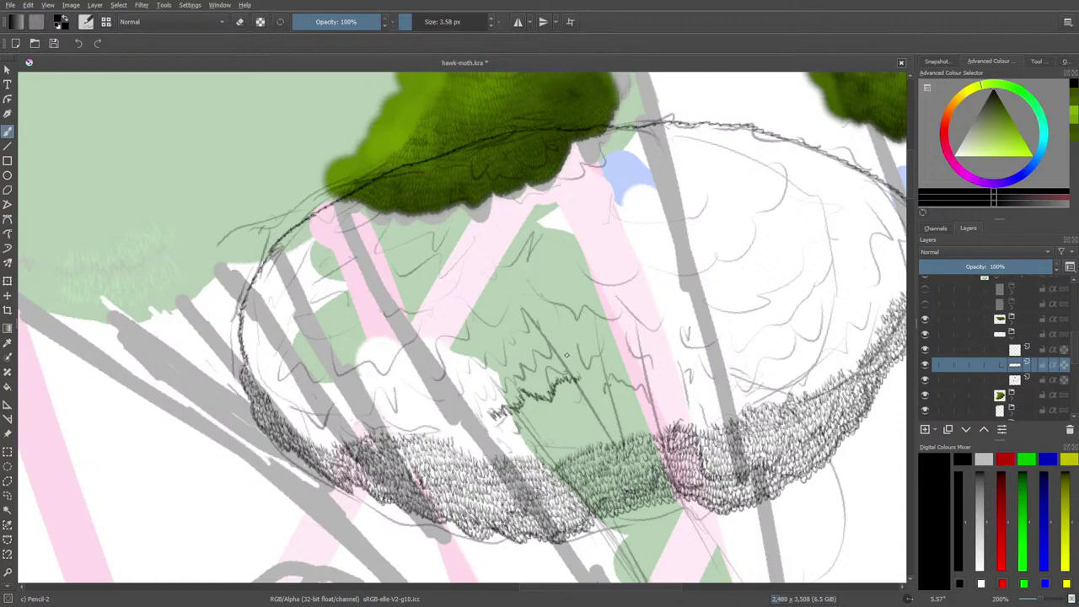
{"action": "mouse_move", "coordinate": [604, 394]}
{"action": "left_mouse_down"}
{"action": "mouse_move", "coordinate": [615, 378]}
{"action": "mouse_move", "coordinate": [650, 391]}
{"action": "mouse_move", "coordinate": [657, 381]}
{"action": "left_mouse_up"}
{"action": "scroll", "coordinate": [667, 585], "scroll_direction": "left", "scroll_amount": 5}
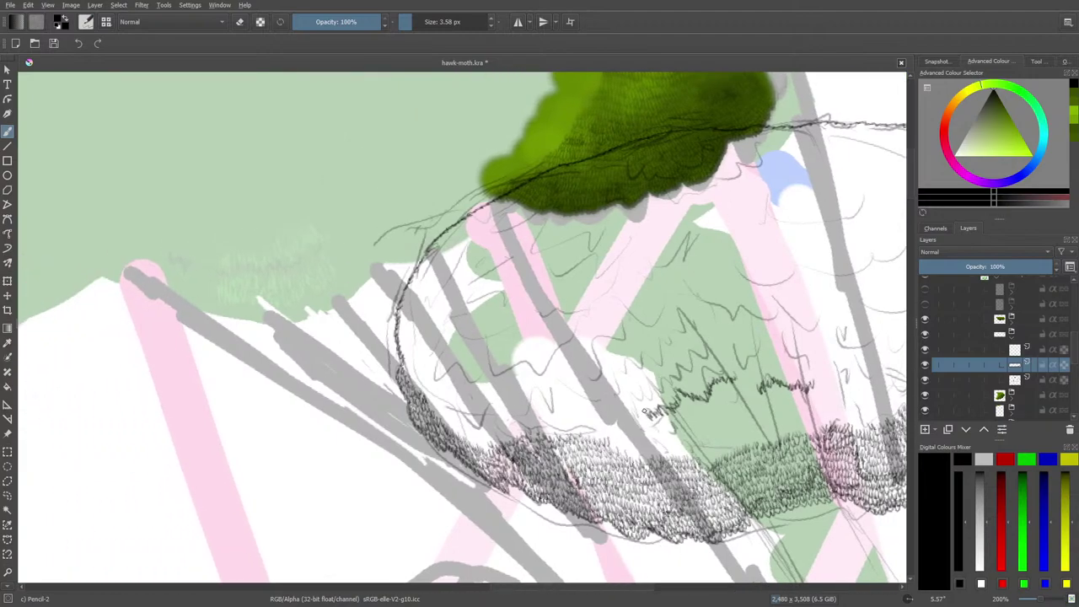
{"action": "mouse_move", "coordinate": [641, 413]}
{"action": "left_mouse_down"}
{"action": "mouse_move", "coordinate": [676, 397]}
{"action": "mouse_move", "coordinate": [675, 381]}
{"action": "mouse_move", "coordinate": [697, 386]}
{"action": "mouse_move", "coordinate": [705, 375]}
{"action": "mouse_move", "coordinate": [814, 381]}
{"action": "left_mouse_up"}
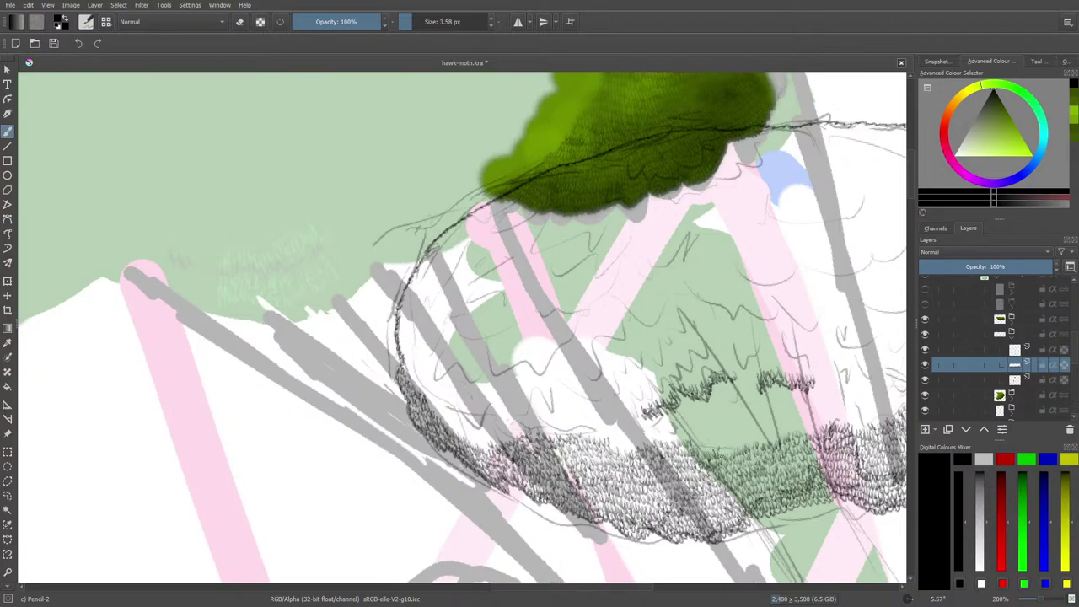
Step: Fill the space between the lower band and the left guide row with dense rows of small leaf strokes
{"action": "left_click_drag", "start_coordinate": [742, 440], "coordinate": [783, 428]}
{"action": "mouse_move", "coordinate": [784, 433]}
{"action": "left_mouse_down"}
{"action": "mouse_move", "coordinate": [787, 423]}
{"action": "mouse_move", "coordinate": [828, 424]}
{"action": "left_mouse_up"}
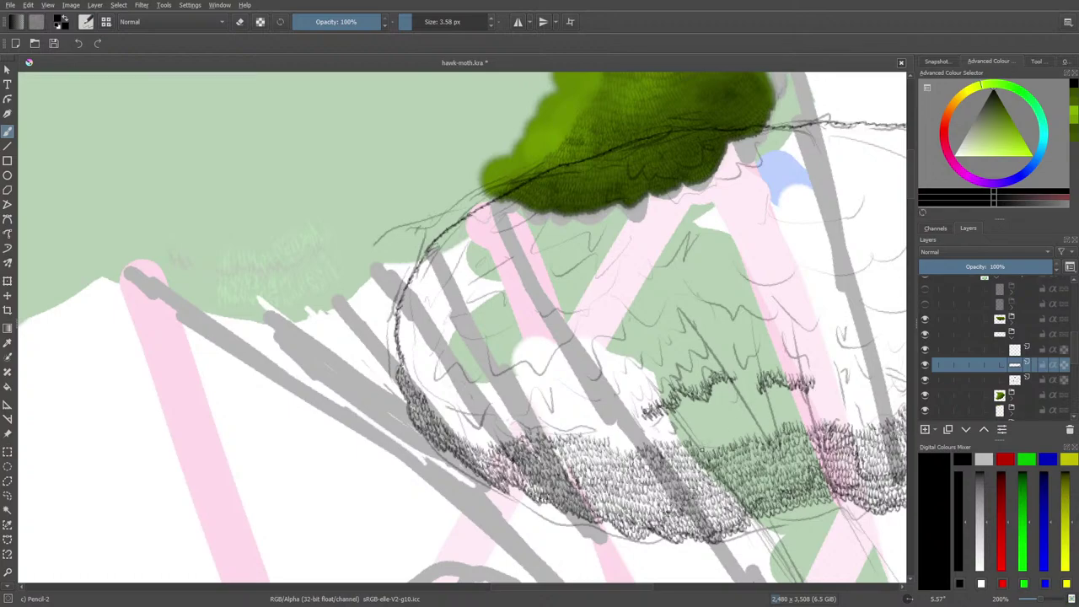
{"action": "mouse_move", "coordinate": [701, 447]}
{"action": "left_mouse_down"}
{"action": "mouse_move", "coordinate": [750, 428]}
{"action": "mouse_move", "coordinate": [768, 432]}
{"action": "left_mouse_up"}
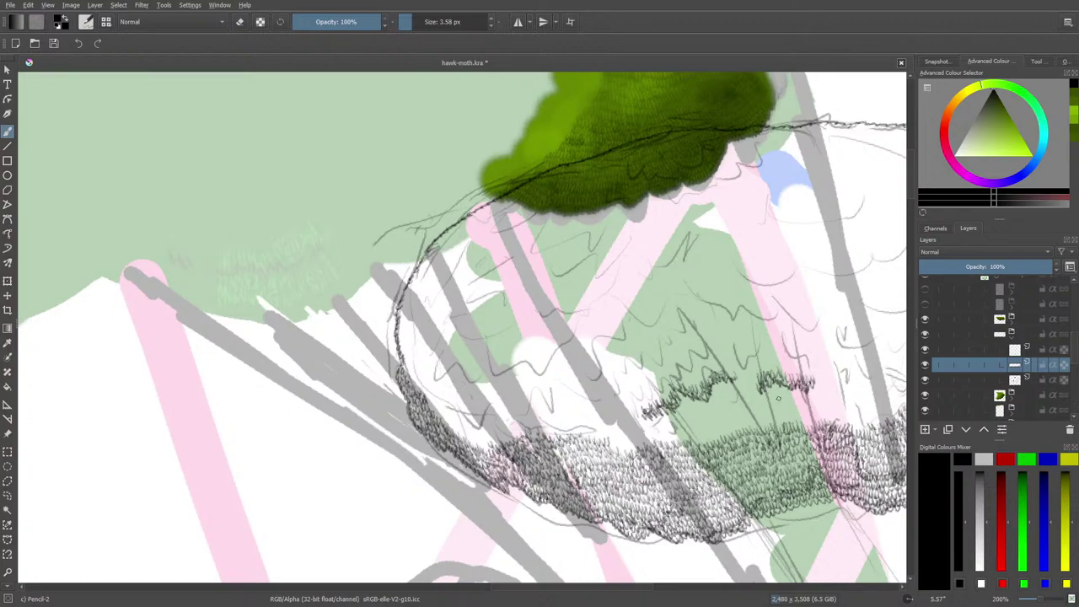
{"action": "mouse_move", "coordinate": [697, 444]}
{"action": "left_mouse_down"}
{"action": "mouse_move", "coordinate": [739, 414]}
{"action": "mouse_move", "coordinate": [717, 427]}
{"action": "mouse_move", "coordinate": [694, 423]}
{"action": "mouse_move", "coordinate": [753, 403]}
{"action": "left_mouse_up"}
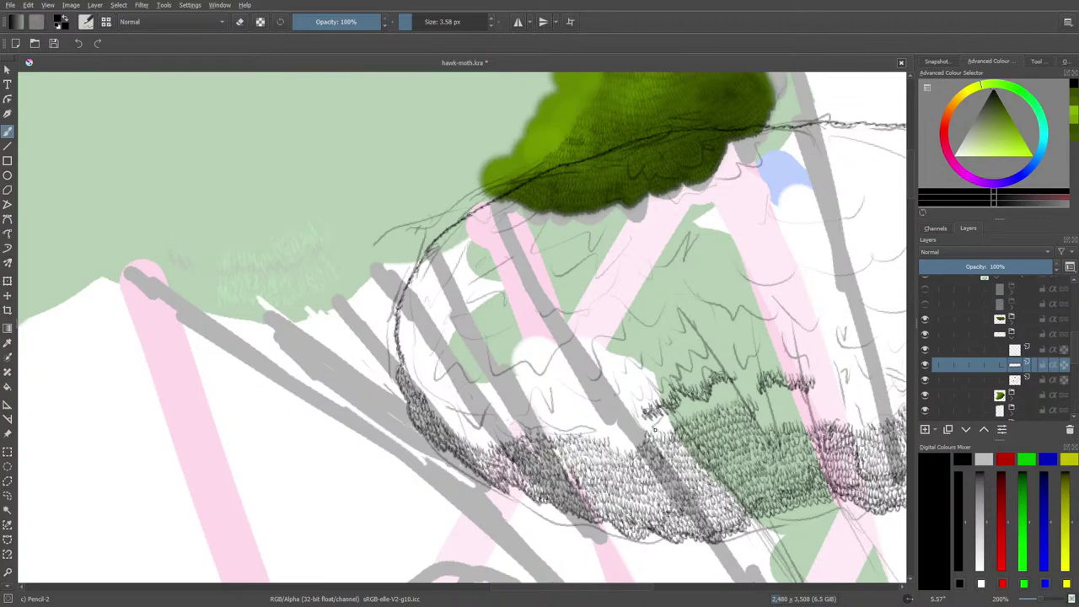
{"action": "mouse_move", "coordinate": [668, 426]}
{"action": "left_mouse_down"}
{"action": "mouse_move", "coordinate": [644, 427]}
{"action": "mouse_move", "coordinate": [683, 395]}
{"action": "mouse_move", "coordinate": [742, 387]}
{"action": "mouse_move", "coordinate": [679, 414]}
{"action": "mouse_move", "coordinate": [746, 383]}
{"action": "left_mouse_up"}
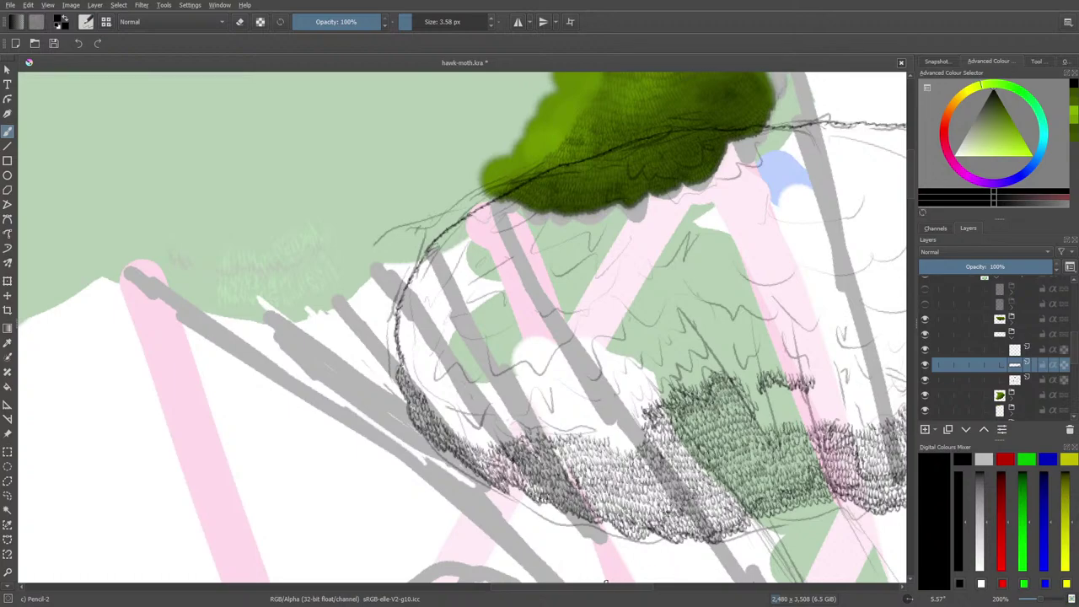
Step: Fill the gap beneath the right guide row with leaf strokes and continue the rows rightward above the raised tuft to the lower-right band
{"action": "left_click_drag", "start_coordinate": [606, 581], "coordinate": [632, 584]}
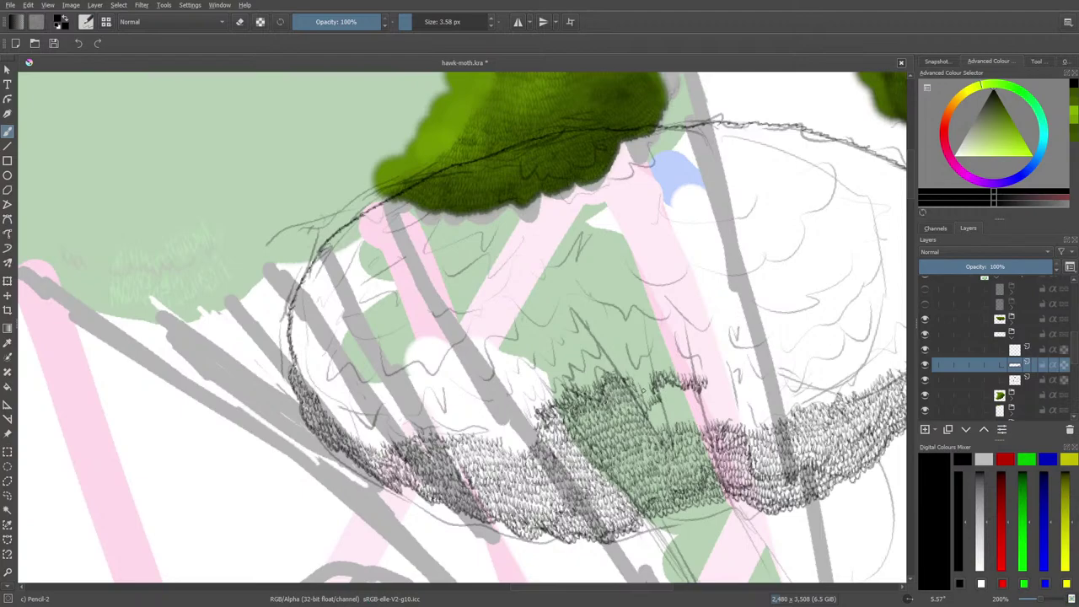
{"action": "mouse_move", "coordinate": [642, 389]}
{"action": "left_mouse_down"}
{"action": "mouse_move", "coordinate": [656, 398]}
{"action": "mouse_move", "coordinate": [651, 381]}
{"action": "mouse_move", "coordinate": [636, 384]}
{"action": "mouse_move", "coordinate": [646, 368]}
{"action": "left_mouse_up"}
{"action": "mouse_move", "coordinate": [651, 416]}
{"action": "left_mouse_down"}
{"action": "mouse_move", "coordinate": [662, 402]}
{"action": "mouse_move", "coordinate": [658, 430]}
{"action": "mouse_move", "coordinate": [668, 418]}
{"action": "mouse_move", "coordinate": [666, 387]}
{"action": "mouse_move", "coordinate": [710, 391]}
{"action": "mouse_move", "coordinate": [690, 405]}
{"action": "mouse_move", "coordinate": [663, 401]}
{"action": "mouse_move", "coordinate": [686, 408]}
{"action": "mouse_move", "coordinate": [713, 396]}
{"action": "left_mouse_up"}
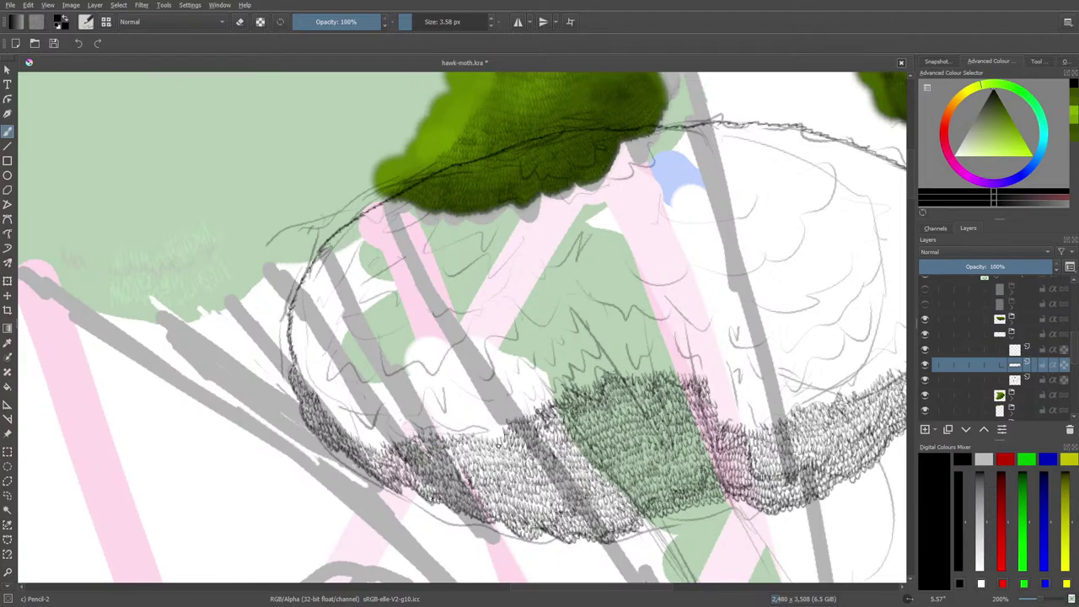
{"action": "scroll", "coordinate": [617, 590], "scroll_direction": "right", "scroll_amount": 5}
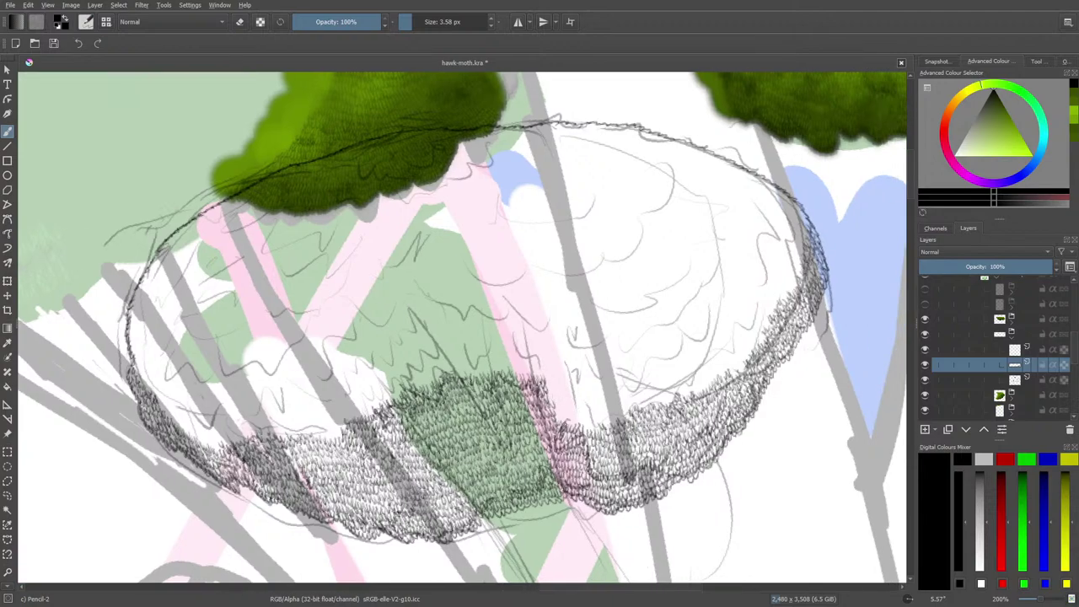
{"action": "mouse_move", "coordinate": [558, 413]}
{"action": "left_mouse_down"}
{"action": "mouse_move", "coordinate": [590, 427]}
{"action": "mouse_move", "coordinate": [597, 418]}
{"action": "mouse_move", "coordinate": [560, 403]}
{"action": "mouse_move", "coordinate": [626, 409]}
{"action": "mouse_move", "coordinate": [593, 404]}
{"action": "mouse_move", "coordinate": [564, 380]}
{"action": "mouse_move", "coordinate": [576, 396]}
{"action": "mouse_move", "coordinate": [548, 390]}
{"action": "mouse_move", "coordinate": [551, 407]}
{"action": "mouse_move", "coordinate": [601, 356]}
{"action": "mouse_move", "coordinate": [547, 401]}
{"action": "mouse_move", "coordinate": [549, 389]}
{"action": "mouse_move", "coordinate": [570, 397]}
{"action": "mouse_move", "coordinate": [601, 385]}
{"action": "mouse_move", "coordinate": [672, 394]}
{"action": "left_mouse_up"}
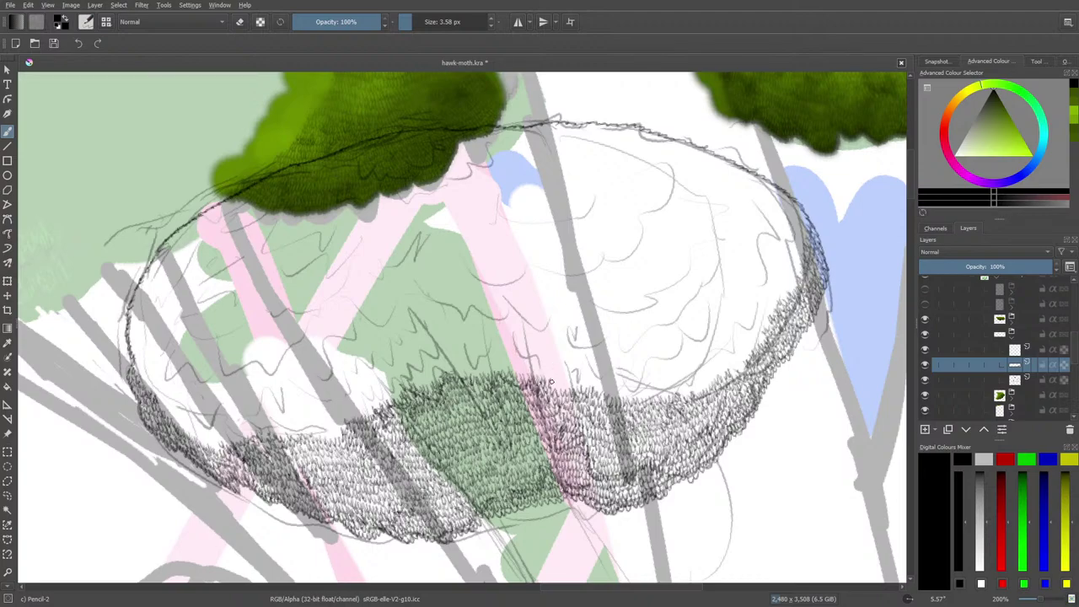
Step: Add rows of small leaf strokes from the clump's lower middle rightward and up along the inner side of the lower-right band
{"action": "left_click_drag", "start_coordinate": [551, 382], "coordinate": [577, 387]}
{"action": "left_click_drag", "start_coordinate": [582, 386], "coordinate": [670, 395]}
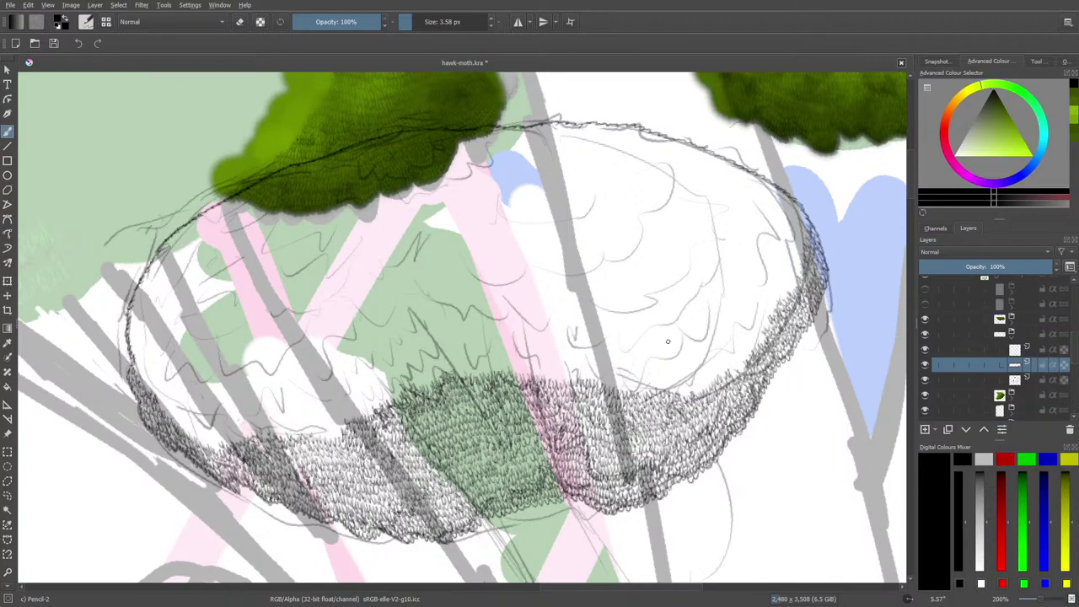
{"action": "left_click_drag", "start_coordinate": [687, 389], "coordinate": [743, 367]}
{"action": "mouse_move", "coordinate": [793, 283]}
{"action": "left_mouse_down"}
{"action": "mouse_move", "coordinate": [761, 341]}
{"action": "mouse_move", "coordinate": [732, 363]}
{"action": "mouse_move", "coordinate": [733, 329]}
{"action": "mouse_move", "coordinate": [725, 365]}
{"action": "mouse_move", "coordinate": [722, 354]}
{"action": "mouse_move", "coordinate": [734, 361]}
{"action": "mouse_move", "coordinate": [737, 345]}
{"action": "mouse_move", "coordinate": [755, 336]}
{"action": "mouse_move", "coordinate": [742, 330]}
{"action": "mouse_move", "coordinate": [728, 345]}
{"action": "mouse_move", "coordinate": [744, 324]}
{"action": "mouse_move", "coordinate": [756, 333]}
{"action": "mouse_move", "coordinate": [763, 289]}
{"action": "mouse_move", "coordinate": [749, 323]}
{"action": "mouse_move", "coordinate": [755, 295]}
{"action": "mouse_move", "coordinate": [774, 298]}
{"action": "mouse_move", "coordinate": [776, 268]}
{"action": "left_mouse_up"}
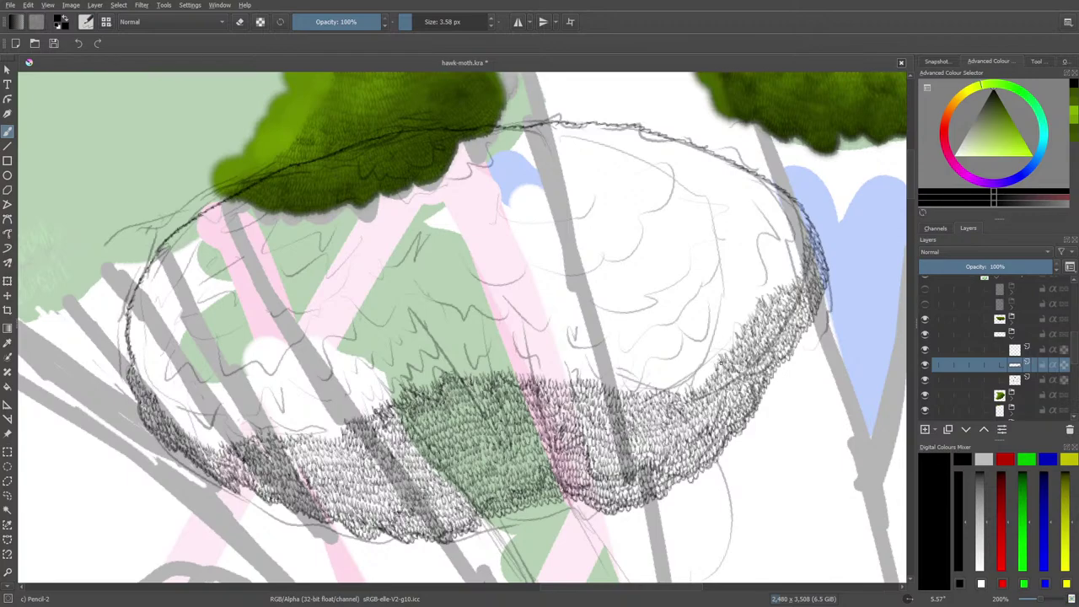
{"action": "mouse_move", "coordinate": [722, 360]}
{"action": "left_mouse_down"}
{"action": "mouse_move", "coordinate": [679, 393]}
{"action": "mouse_move", "coordinate": [677, 382]}
{"action": "mouse_move", "coordinate": [693, 371]}
{"action": "mouse_move", "coordinate": [698, 382]}
{"action": "mouse_move", "coordinate": [711, 366]}
{"action": "mouse_move", "coordinate": [706, 345]}
{"action": "mouse_move", "coordinate": [688, 373]}
{"action": "mouse_move", "coordinate": [717, 344]}
{"action": "left_mouse_up"}
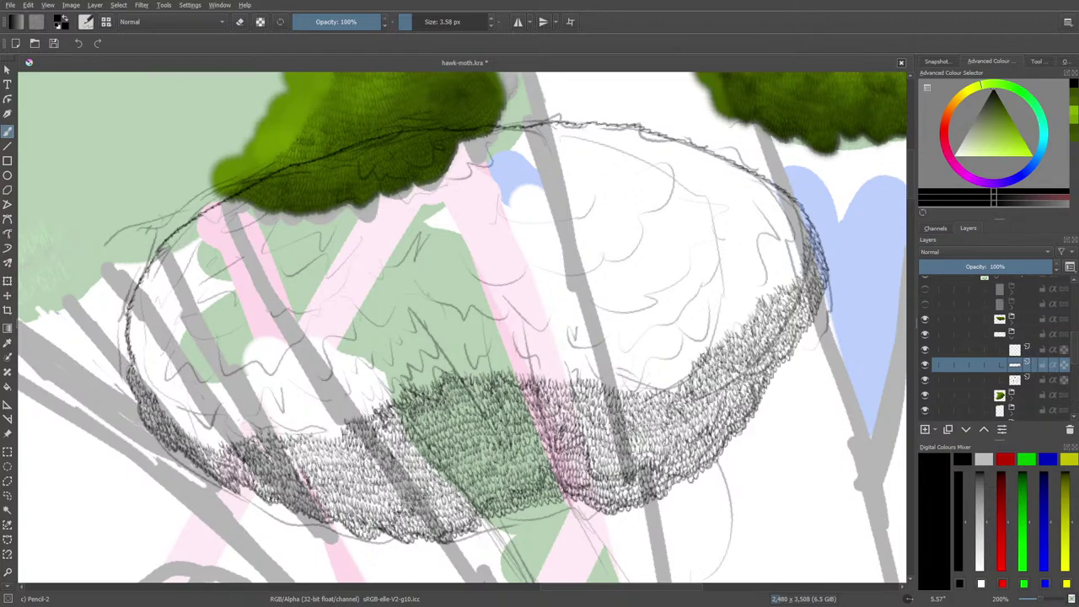
Step: Draw a jagged peaked guide row above the lower-right foliage and fill the gap beneath it with short leaf strokes
{"action": "left_click_drag", "start_coordinate": [604, 591], "coordinate": [596, 591]}
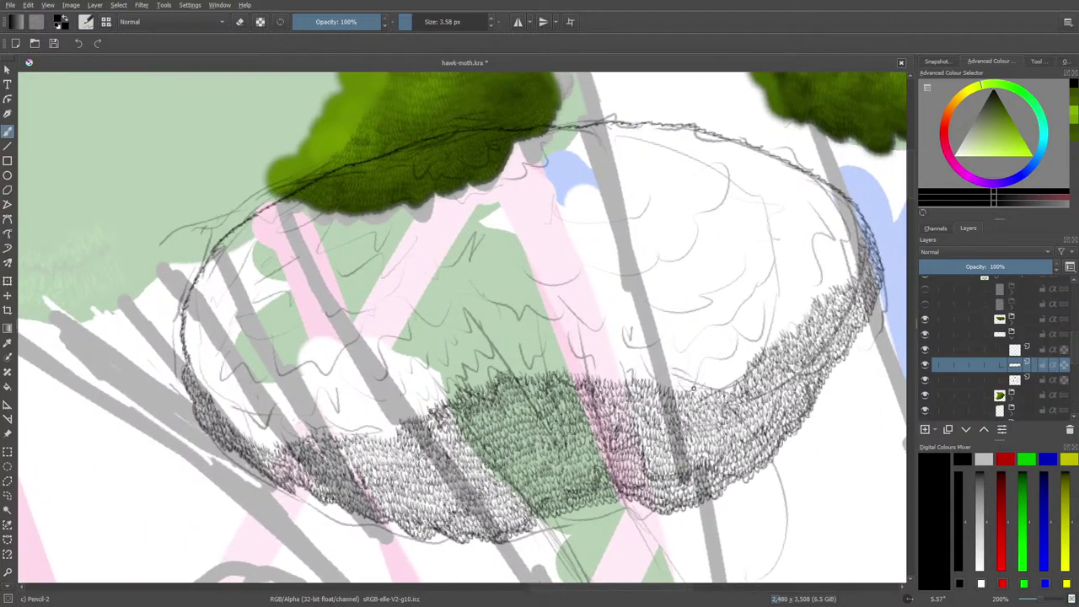
{"action": "mouse_move", "coordinate": [699, 389]}
{"action": "left_mouse_down"}
{"action": "mouse_move", "coordinate": [740, 377]}
{"action": "mouse_move", "coordinate": [745, 350]}
{"action": "mouse_move", "coordinate": [727, 377]}
{"action": "mouse_move", "coordinate": [702, 377]}
{"action": "mouse_move", "coordinate": [740, 349]}
{"action": "mouse_move", "coordinate": [708, 364]}
{"action": "mouse_move", "coordinate": [713, 354]}
{"action": "mouse_move", "coordinate": [760, 338]}
{"action": "mouse_move", "coordinate": [764, 309]}
{"action": "left_mouse_up"}
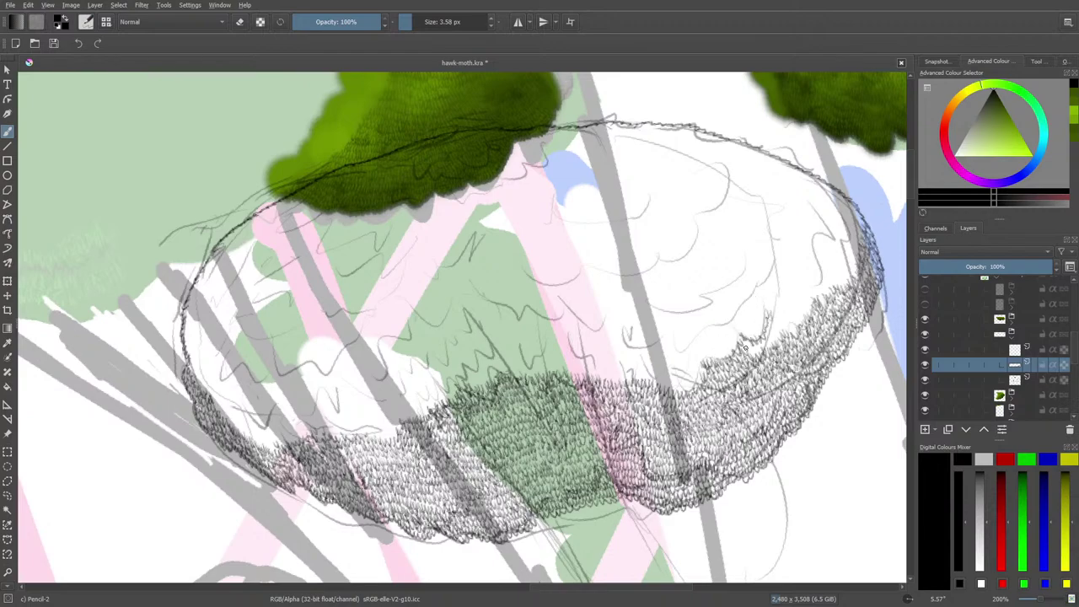
{"action": "mouse_move", "coordinate": [745, 347]}
{"action": "left_mouse_down"}
{"action": "mouse_move", "coordinate": [764, 339]}
{"action": "mouse_move", "coordinate": [768, 315]}
{"action": "mouse_move", "coordinate": [781, 337]}
{"action": "mouse_move", "coordinate": [750, 350]}
{"action": "left_mouse_up"}
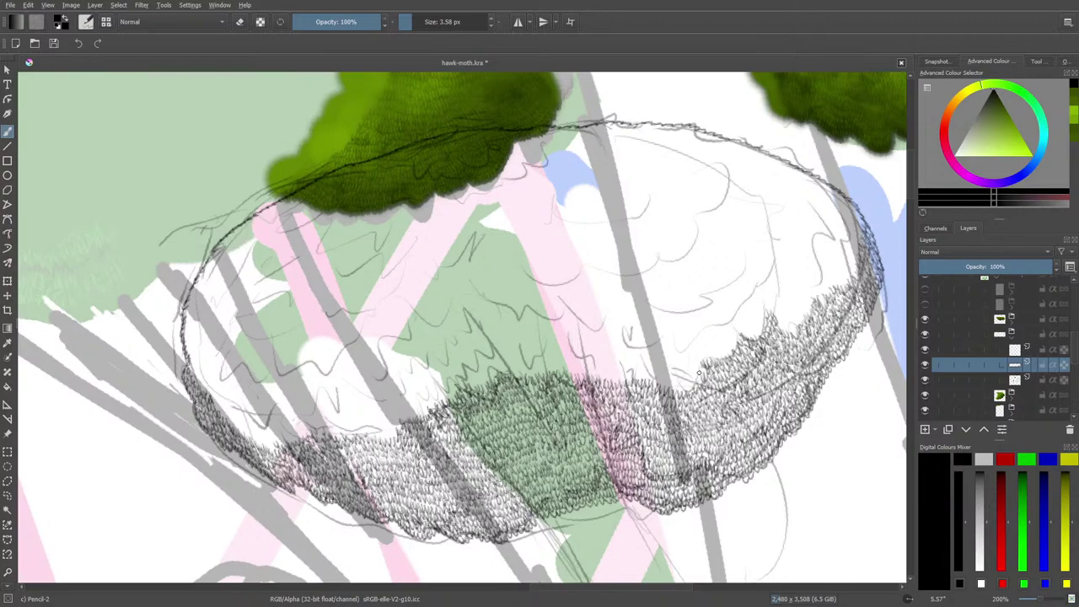
{"action": "mouse_move", "coordinate": [696, 374]}
{"action": "left_mouse_down"}
{"action": "mouse_move", "coordinate": [683, 390]}
{"action": "mouse_move", "coordinate": [658, 376]}
{"action": "mouse_move", "coordinate": [682, 378]}
{"action": "mouse_move", "coordinate": [682, 362]}
{"action": "left_mouse_up"}
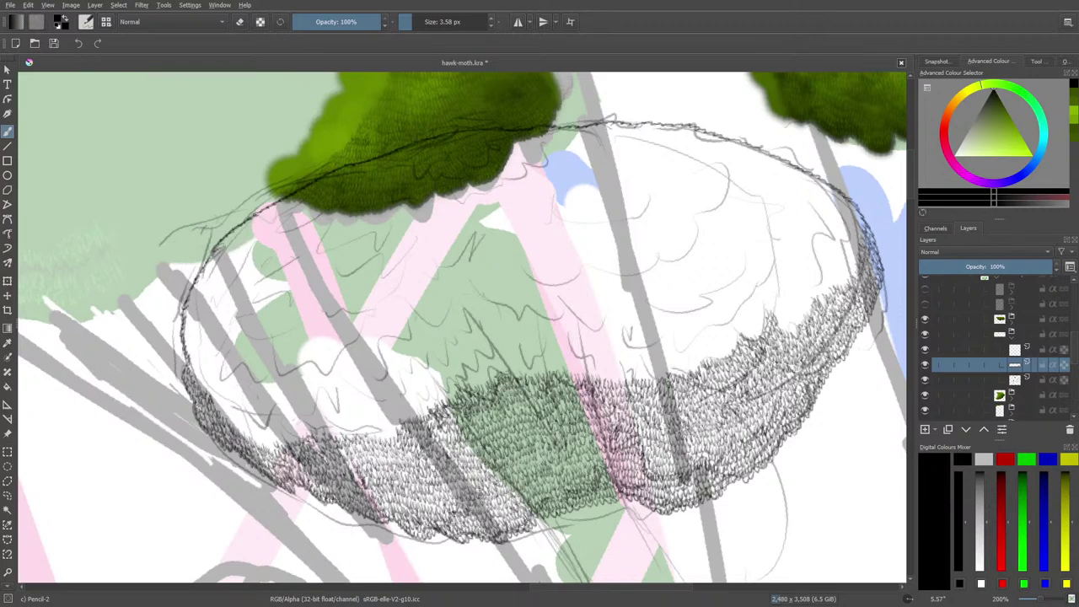
Step: Fill the clump's lower-left part with leaf rows running up to the left outline and rightward toward the green area
{"action": "left_click_drag", "start_coordinate": [646, 588], "coordinate": [584, 591]}
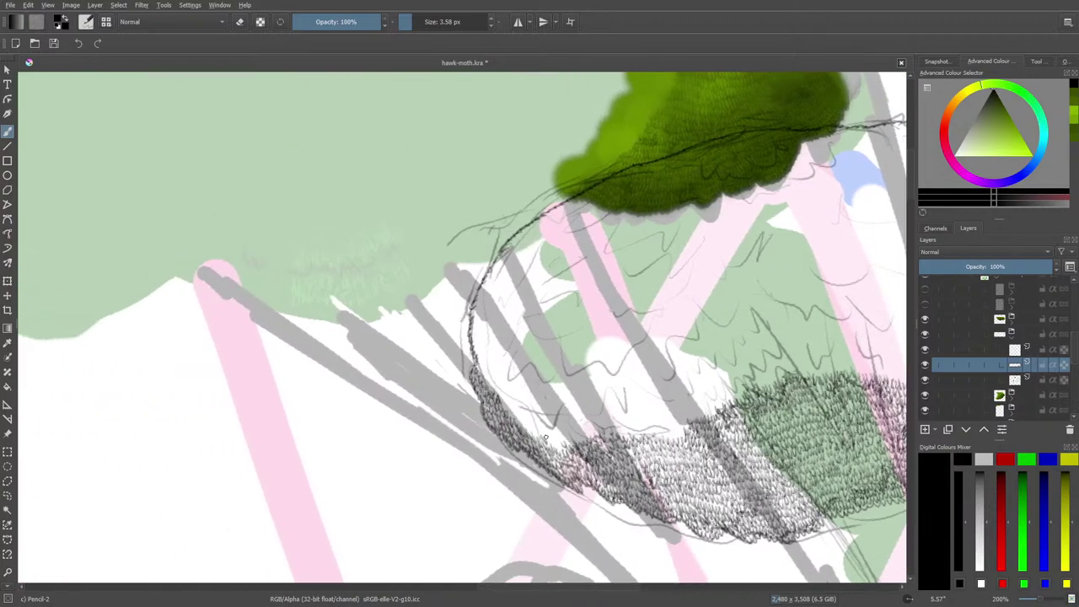
{"action": "mouse_move", "coordinate": [544, 437]}
{"action": "left_mouse_down"}
{"action": "mouse_move", "coordinate": [564, 382]}
{"action": "mouse_move", "coordinate": [605, 413]}
{"action": "mouse_move", "coordinate": [590, 433]}
{"action": "mouse_move", "coordinate": [680, 415]}
{"action": "mouse_move", "coordinate": [656, 418]}
{"action": "mouse_move", "coordinate": [631, 360]}
{"action": "mouse_move", "coordinate": [615, 421]}
{"action": "left_mouse_up"}
{"action": "mouse_move", "coordinate": [597, 422]}
{"action": "left_mouse_down"}
{"action": "mouse_move", "coordinate": [543, 433]}
{"action": "mouse_move", "coordinate": [519, 418]}
{"action": "mouse_move", "coordinate": [534, 414]}
{"action": "left_mouse_up"}
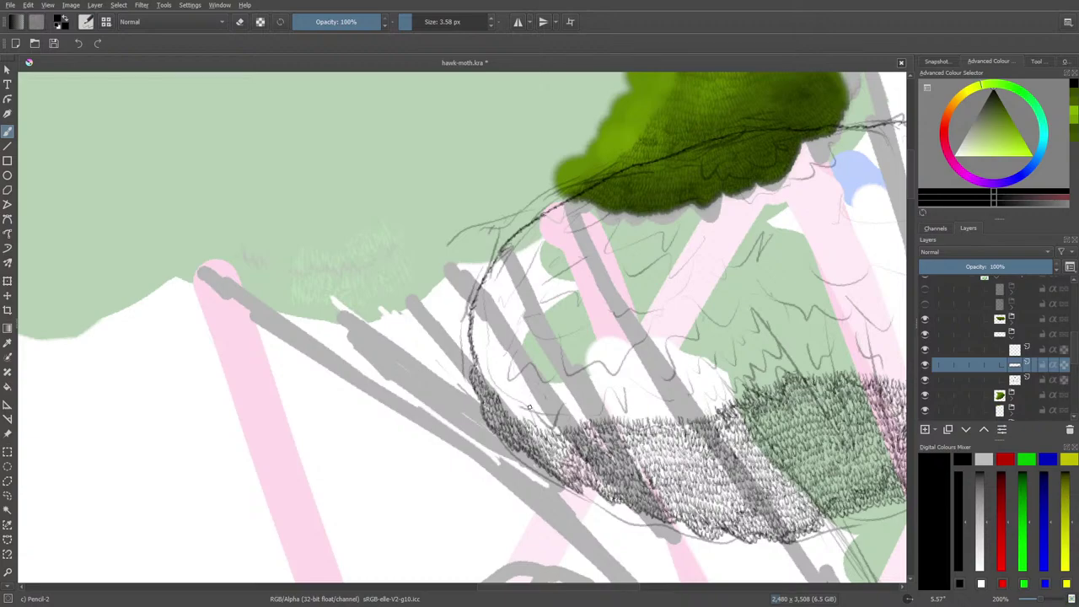
{"action": "mouse_move", "coordinate": [1040, 600]}
{"action": "left_mouse_down"}
{"action": "mouse_move", "coordinate": [1016, 600]}
{"action": "mouse_move", "coordinate": [1042, 599]}
{"action": "left_mouse_up"}
{"action": "mouse_move", "coordinate": [534, 416]}
{"action": "left_mouse_down"}
{"action": "mouse_move", "coordinate": [552, 426]}
{"action": "mouse_move", "coordinate": [572, 408]}
{"action": "mouse_move", "coordinate": [578, 421]}
{"action": "mouse_move", "coordinate": [601, 416]}
{"action": "mouse_move", "coordinate": [509, 413]}
{"action": "mouse_move", "coordinate": [508, 403]}
{"action": "mouse_move", "coordinate": [553, 413]}
{"action": "mouse_move", "coordinate": [565, 404]}
{"action": "mouse_move", "coordinate": [496, 390]}
{"action": "mouse_move", "coordinate": [482, 369]}
{"action": "left_mouse_up"}
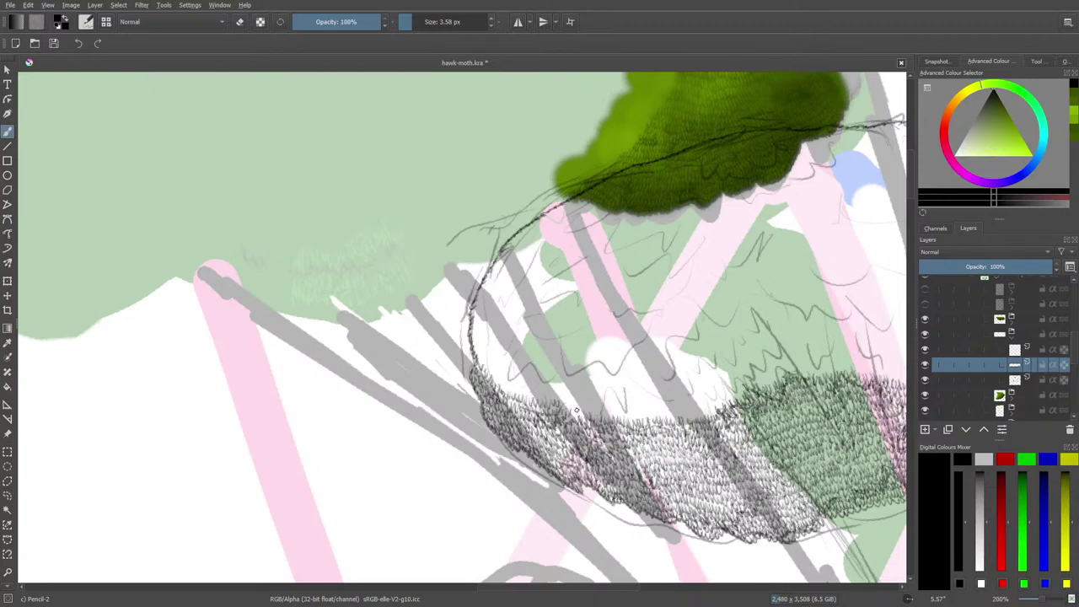
{"action": "mouse_move", "coordinate": [577, 410]}
{"action": "left_mouse_down"}
{"action": "mouse_move", "coordinate": [570, 421]}
{"action": "mouse_move", "coordinate": [621, 406]}
{"action": "mouse_move", "coordinate": [658, 415]}
{"action": "mouse_move", "coordinate": [611, 395]}
{"action": "mouse_move", "coordinate": [604, 403]}
{"action": "mouse_move", "coordinate": [616, 406]}
{"action": "left_mouse_up"}
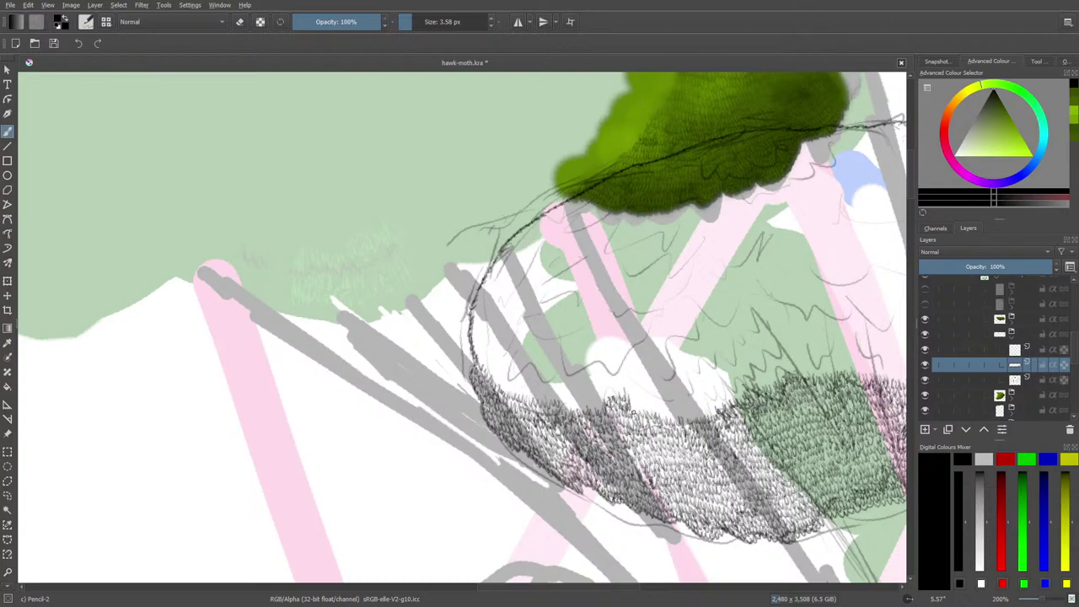
{"action": "mouse_move", "coordinate": [632, 410]}
{"action": "left_mouse_down"}
{"action": "mouse_move", "coordinate": [663, 417]}
{"action": "mouse_move", "coordinate": [713, 413]}
{"action": "left_mouse_up"}
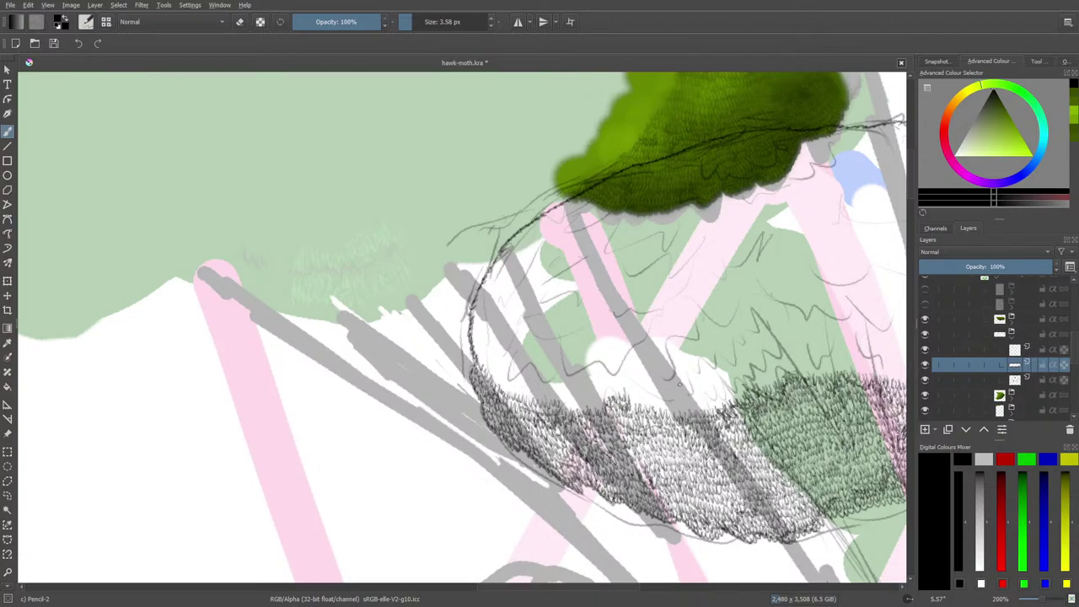
Step: Draw a jagged row at the clump's left end, fill rightward beneath it, and build a pointed leaf tuft over the green area
{"action": "mouse_move", "coordinate": [503, 374]}
{"action": "left_mouse_down"}
{"action": "mouse_move", "coordinate": [547, 381]}
{"action": "mouse_move", "coordinate": [491, 365]}
{"action": "mouse_move", "coordinate": [513, 384]}
{"action": "mouse_move", "coordinate": [558, 375]}
{"action": "mouse_move", "coordinate": [537, 396]}
{"action": "mouse_move", "coordinate": [491, 376]}
{"action": "mouse_move", "coordinate": [537, 390]}
{"action": "mouse_move", "coordinate": [563, 379]}
{"action": "left_mouse_up"}
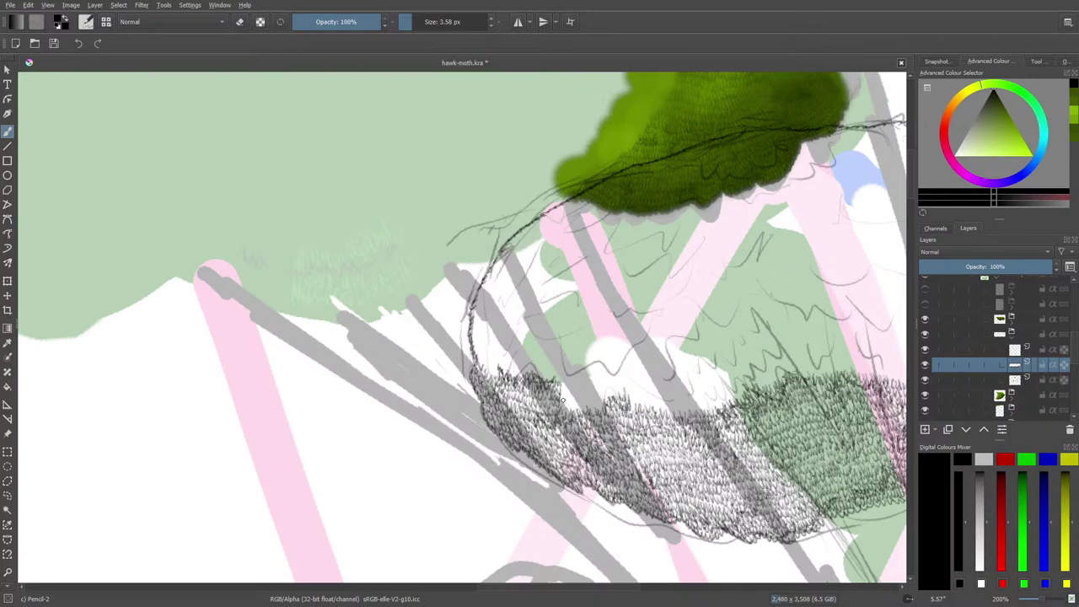
{"action": "mouse_move", "coordinate": [562, 401]}
{"action": "left_mouse_down"}
{"action": "mouse_move", "coordinate": [601, 405]}
{"action": "mouse_move", "coordinate": [604, 396]}
{"action": "mouse_move", "coordinate": [563, 394]}
{"action": "mouse_move", "coordinate": [615, 384]}
{"action": "left_mouse_up"}
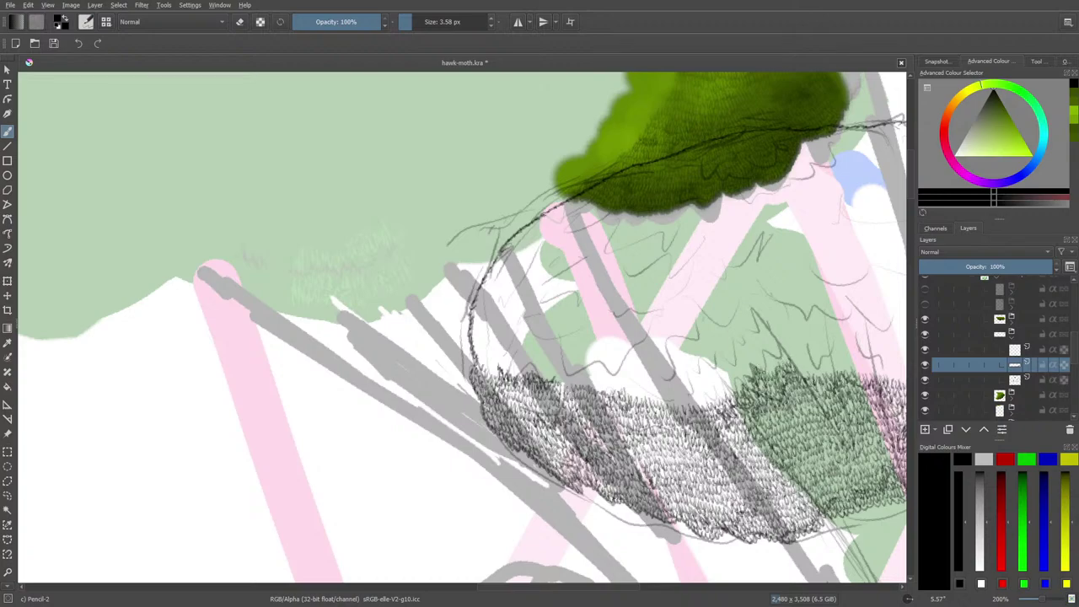
{"action": "mouse_move", "coordinate": [765, 370]}
{"action": "left_mouse_down"}
{"action": "mouse_move", "coordinate": [784, 350]}
{"action": "mouse_move", "coordinate": [767, 363]}
{"action": "mouse_move", "coordinate": [762, 352]}
{"action": "left_mouse_up"}
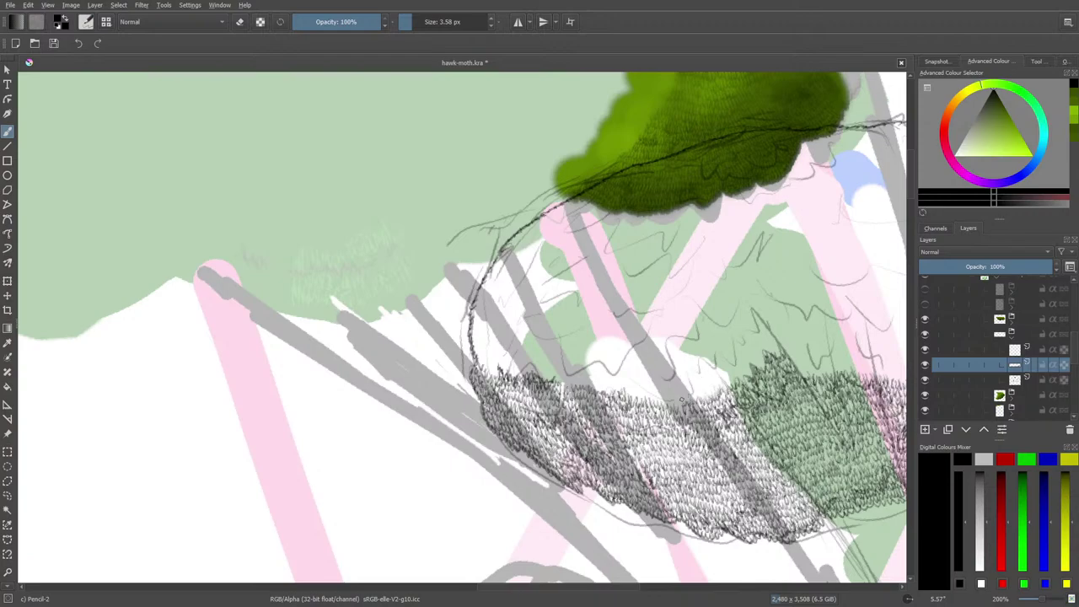
{"action": "right_click", "coordinate": [679, 394]}
{"action": "left_click", "coordinate": [692, 283]}
Step: Extend the leaf rows up the clump's right side along the outline, ending in a small rounded tuft
{"action": "left_click_drag", "start_coordinate": [527, 591], "coordinate": [599, 590]}
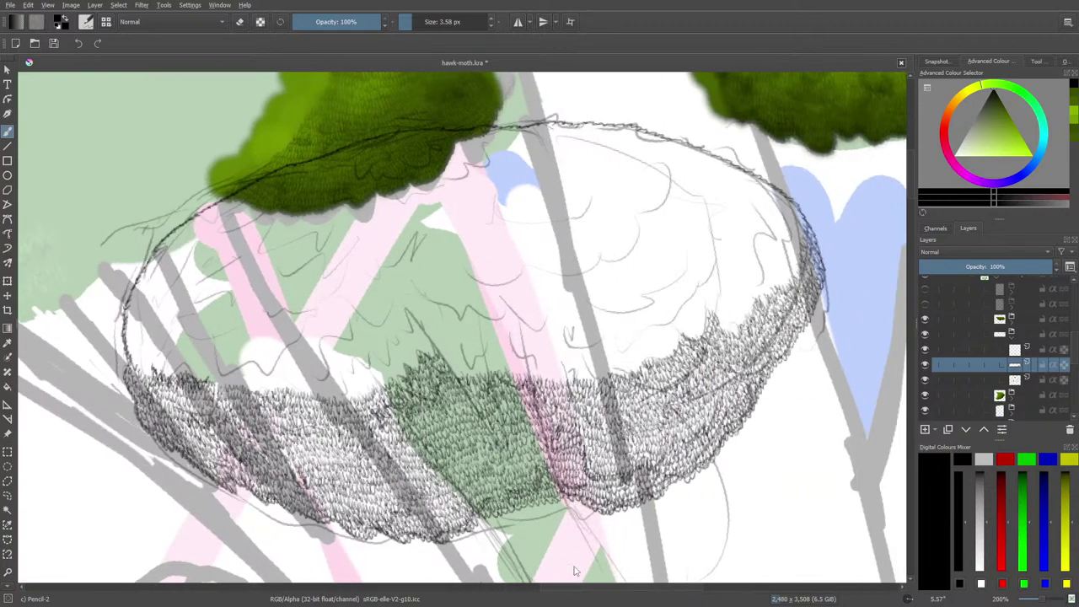
{"action": "mouse_move", "coordinate": [741, 324]}
{"action": "left_mouse_down"}
{"action": "mouse_move", "coordinate": [770, 303]}
{"action": "mouse_move", "coordinate": [763, 294]}
{"action": "mouse_move", "coordinate": [755, 317]}
{"action": "mouse_move", "coordinate": [737, 311]}
{"action": "mouse_move", "coordinate": [785, 291]}
{"action": "mouse_move", "coordinate": [794, 246]}
{"action": "mouse_move", "coordinate": [797, 286]}
{"action": "mouse_move", "coordinate": [815, 231]}
{"action": "left_mouse_up"}
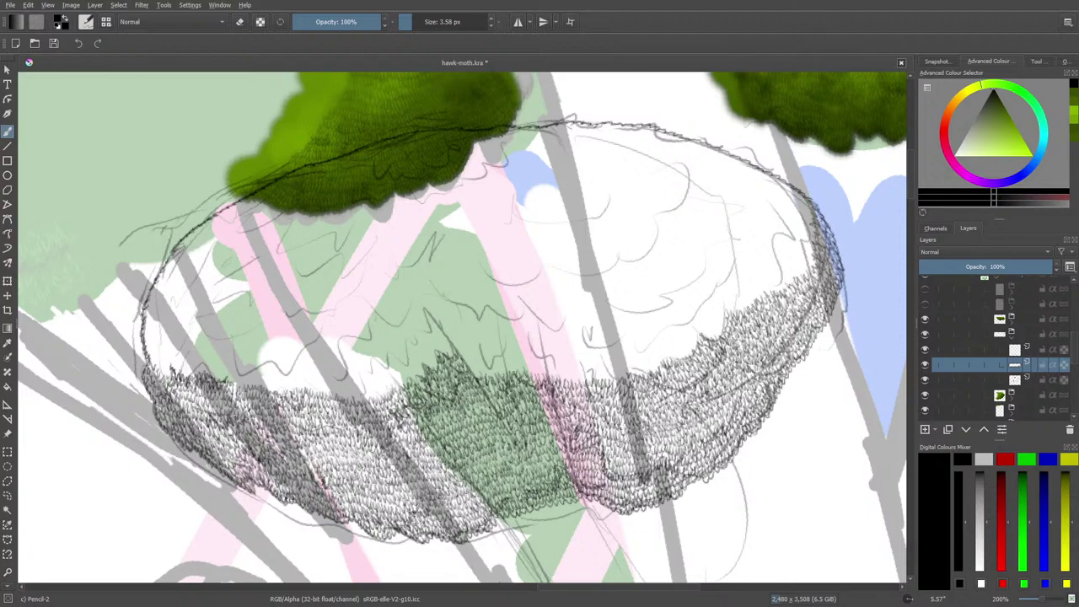
{"action": "mouse_move", "coordinate": [808, 246]}
{"action": "left_mouse_down"}
{"action": "mouse_move", "coordinate": [811, 263]}
{"action": "mouse_move", "coordinate": [774, 291]}
{"action": "mouse_move", "coordinate": [804, 250]}
{"action": "mouse_move", "coordinate": [786, 261]}
{"action": "mouse_move", "coordinate": [790, 239]}
{"action": "mouse_move", "coordinate": [777, 239]}
{"action": "left_mouse_up"}
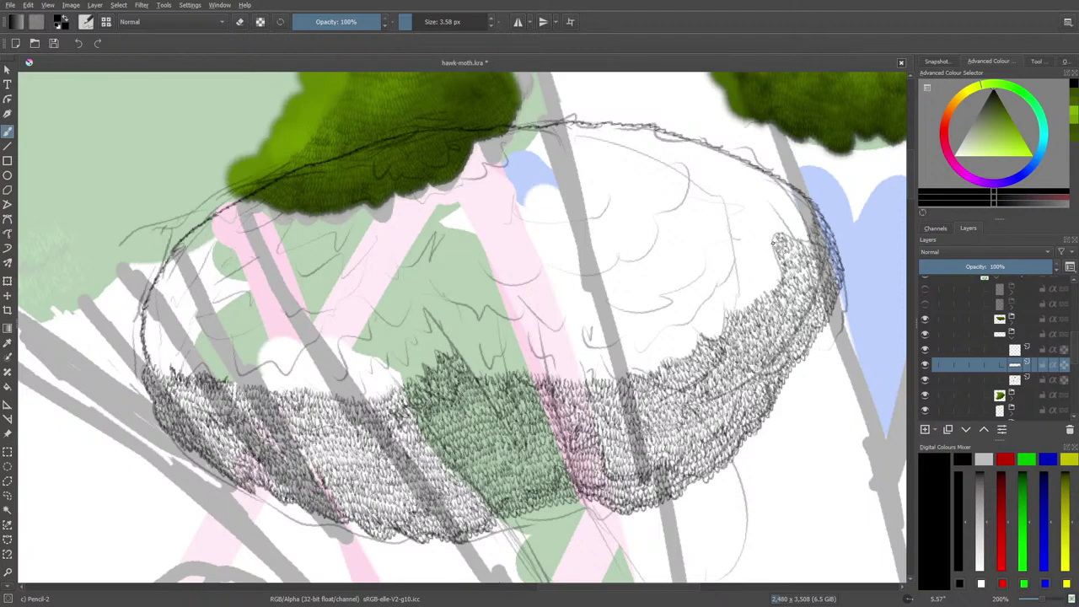
Step: Stack more leaf rows from the pink branch toward the right side and fill in beside the pointed tuft over the green area
{"action": "scroll", "coordinate": [683, 572], "scroll_direction": "left", "scroll_amount": 2}
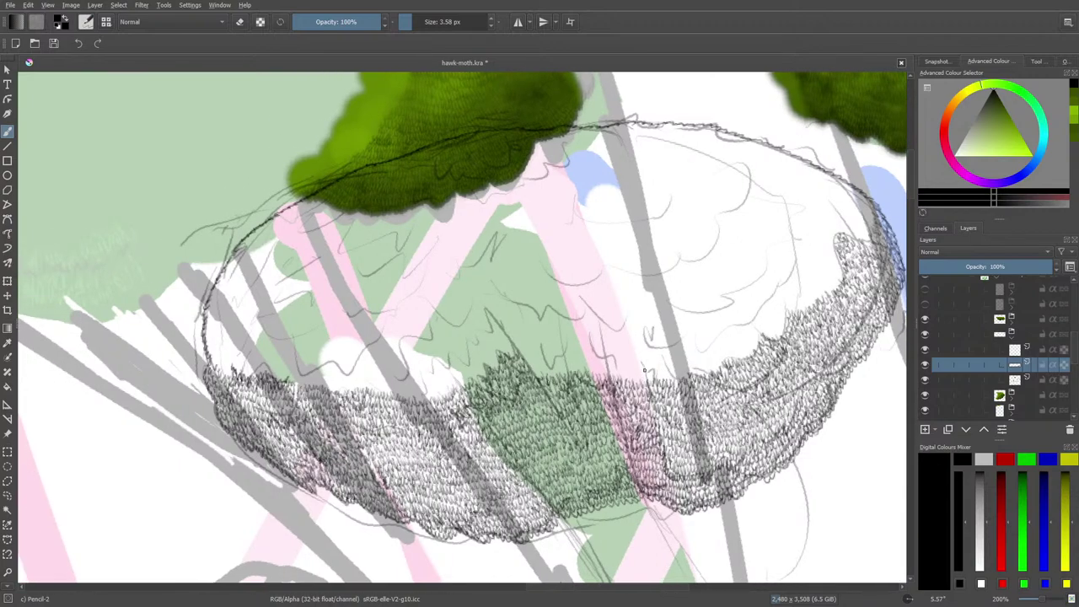
{"action": "mouse_move", "coordinate": [644, 369]}
{"action": "left_mouse_down"}
{"action": "mouse_move", "coordinate": [683, 378]}
{"action": "mouse_move", "coordinate": [682, 367]}
{"action": "mouse_move", "coordinate": [653, 366]}
{"action": "mouse_move", "coordinate": [613, 375]}
{"action": "mouse_move", "coordinate": [616, 363]}
{"action": "mouse_move", "coordinate": [645, 359]}
{"action": "mouse_move", "coordinate": [700, 370]}
{"action": "mouse_move", "coordinate": [720, 364]}
{"action": "mouse_move", "coordinate": [715, 350]}
{"action": "mouse_move", "coordinate": [726, 353]}
{"action": "left_mouse_up"}
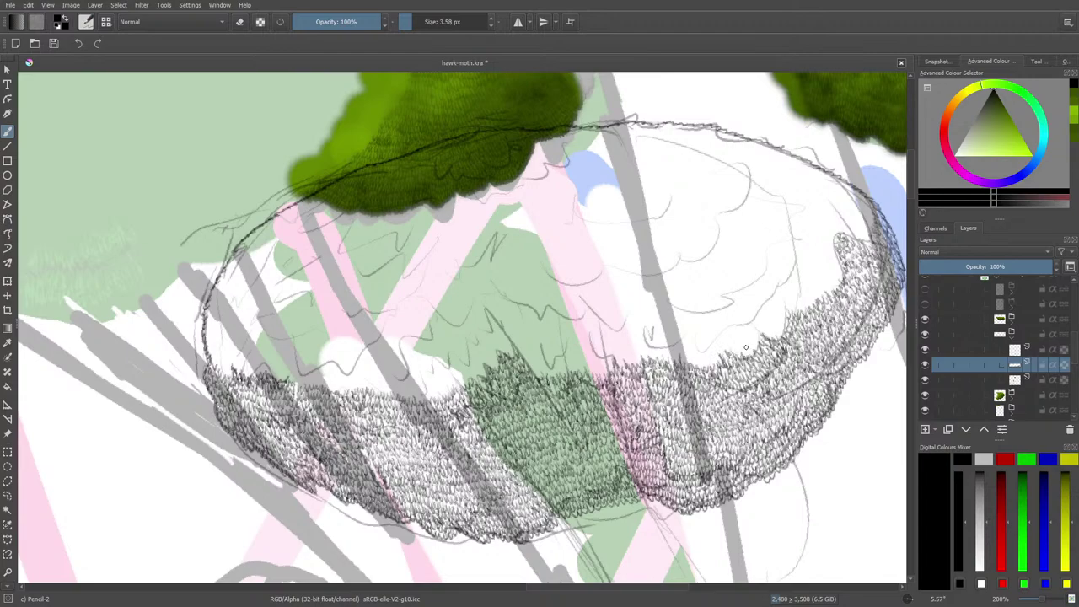
{"action": "left_click_drag", "start_coordinate": [754, 334], "coordinate": [730, 352]}
{"action": "mouse_move", "coordinate": [771, 331]}
{"action": "left_mouse_down"}
{"action": "mouse_move", "coordinate": [782, 327]}
{"action": "mouse_move", "coordinate": [765, 332]}
{"action": "mouse_move", "coordinate": [774, 311]}
{"action": "mouse_move", "coordinate": [811, 299]}
{"action": "mouse_move", "coordinate": [839, 266]}
{"action": "mouse_move", "coordinate": [799, 298]}
{"action": "left_mouse_up"}
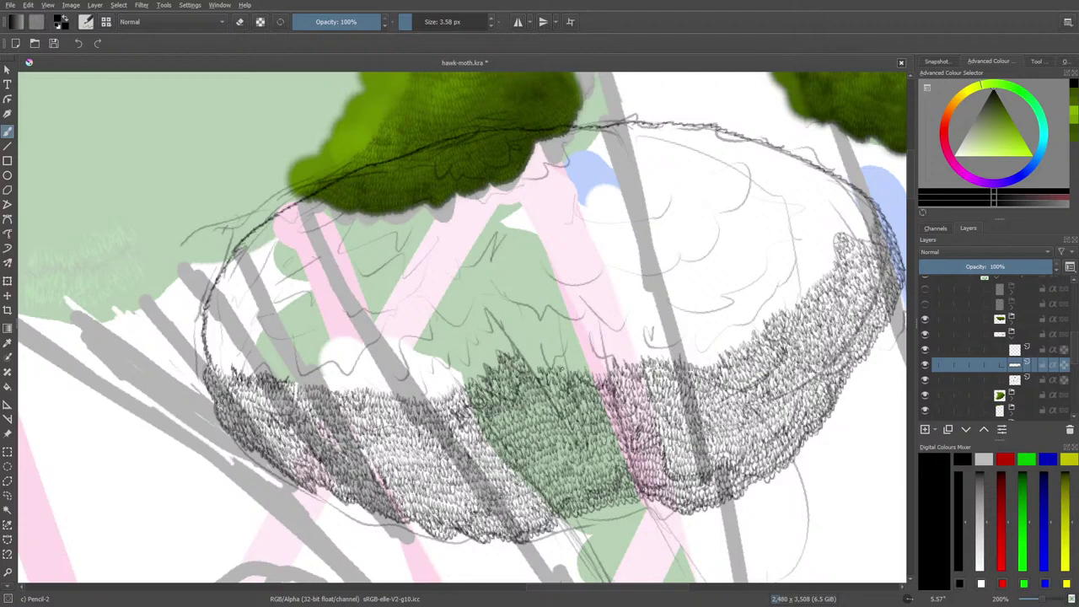
{"action": "mouse_move", "coordinate": [573, 363]}
{"action": "left_mouse_down"}
{"action": "mouse_move", "coordinate": [606, 368]}
{"action": "mouse_move", "coordinate": [556, 362]}
{"action": "mouse_move", "coordinate": [566, 342]}
{"action": "mouse_move", "coordinate": [539, 348]}
{"action": "mouse_move", "coordinate": [563, 346]}
{"action": "mouse_move", "coordinate": [534, 361]}
{"action": "mouse_move", "coordinate": [541, 349]}
{"action": "mouse_move", "coordinate": [521, 356]}
{"action": "left_mouse_up"}
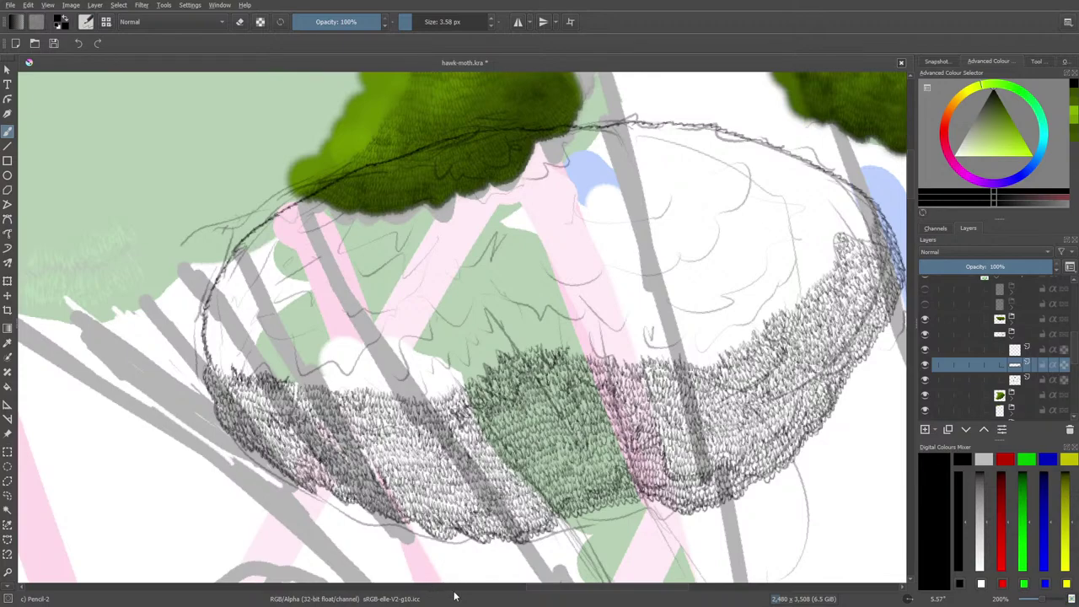
Step: Draw a rising jagged guide row left of centre and fill the dip between it and the green area with leaf strokes
{"action": "scroll", "coordinate": [504, 570], "scroll_direction": "left", "scroll_amount": 5}
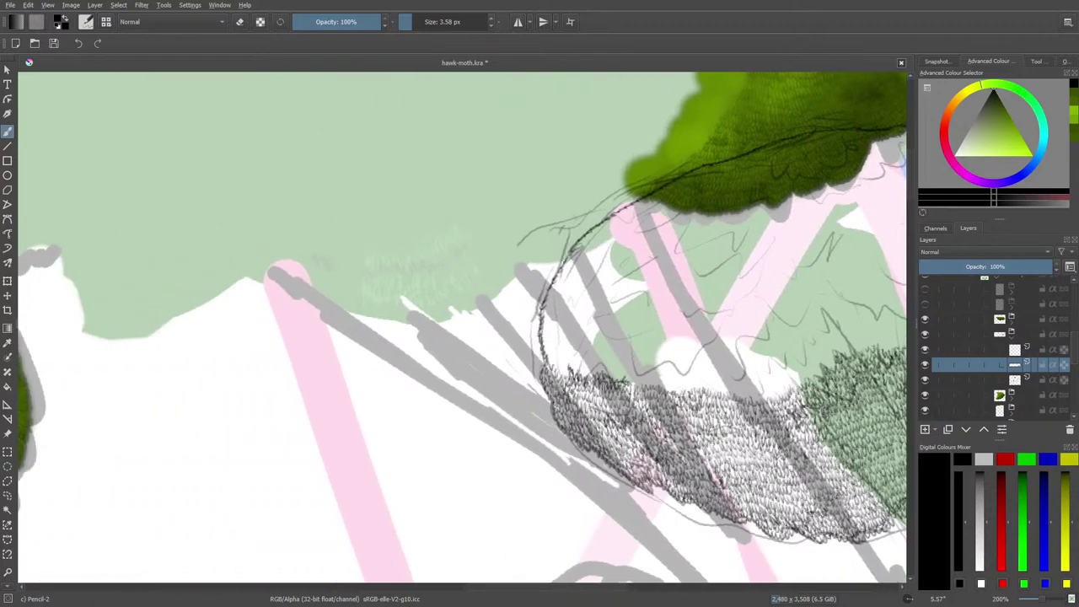
{"action": "mouse_move", "coordinate": [636, 377]}
{"action": "left_mouse_down"}
{"action": "mouse_move", "coordinate": [693, 376]}
{"action": "mouse_move", "coordinate": [712, 351]}
{"action": "mouse_move", "coordinate": [702, 369]}
{"action": "mouse_move", "coordinate": [654, 359]}
{"action": "mouse_move", "coordinate": [633, 381]}
{"action": "mouse_move", "coordinate": [665, 390]}
{"action": "mouse_move", "coordinate": [703, 381]}
{"action": "mouse_move", "coordinate": [649, 373]}
{"action": "left_mouse_up"}
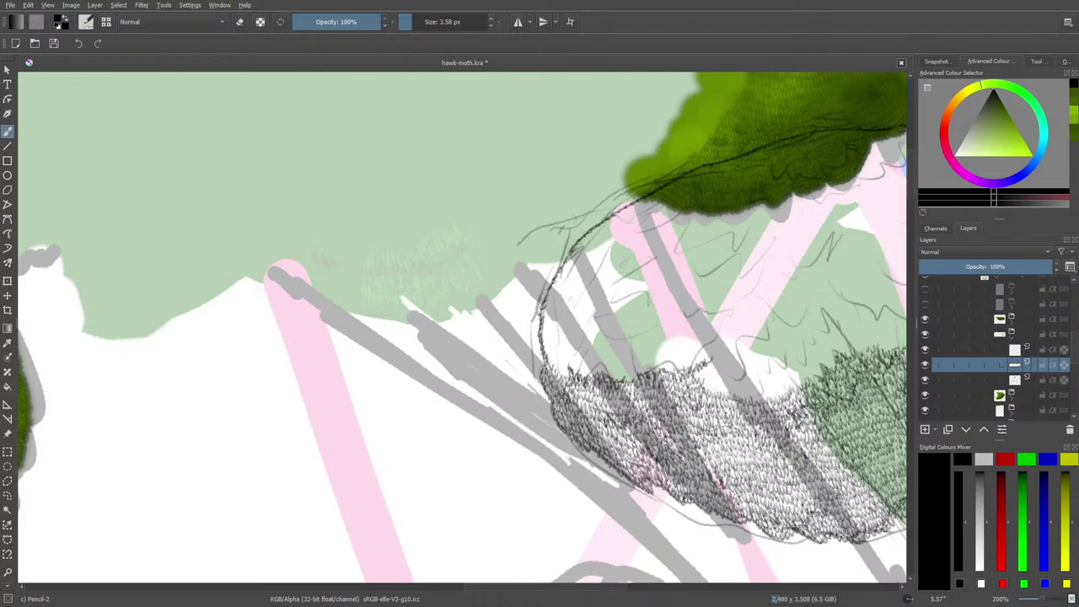
{"action": "left_click_drag", "start_coordinate": [550, 590], "coordinate": [590, 590]}
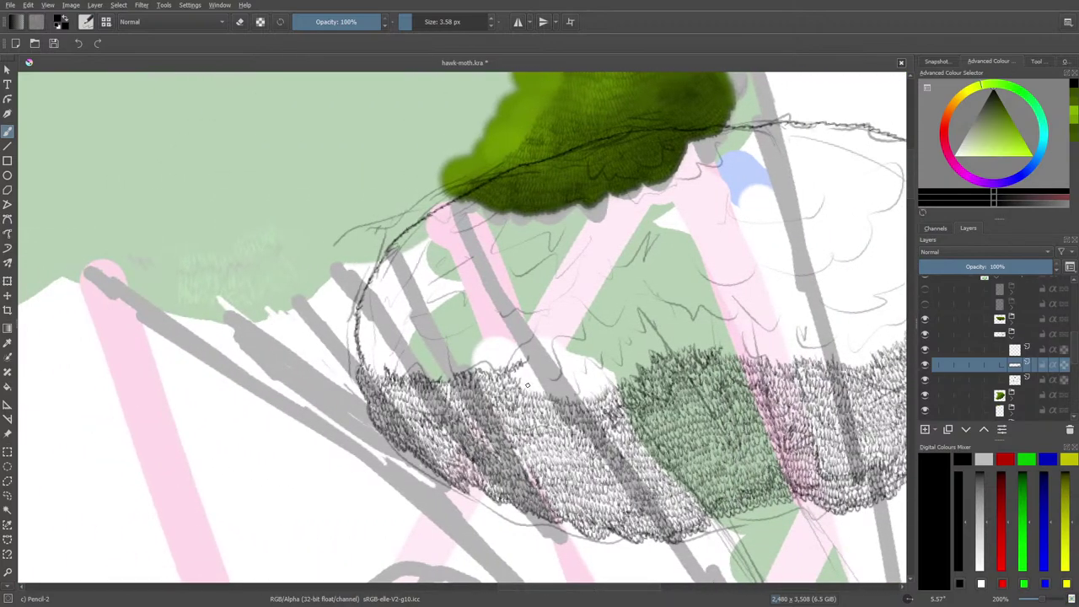
{"action": "mouse_move", "coordinate": [529, 386]}
{"action": "left_mouse_down"}
{"action": "mouse_move", "coordinate": [591, 392]}
{"action": "mouse_move", "coordinate": [632, 363]}
{"action": "left_mouse_up"}
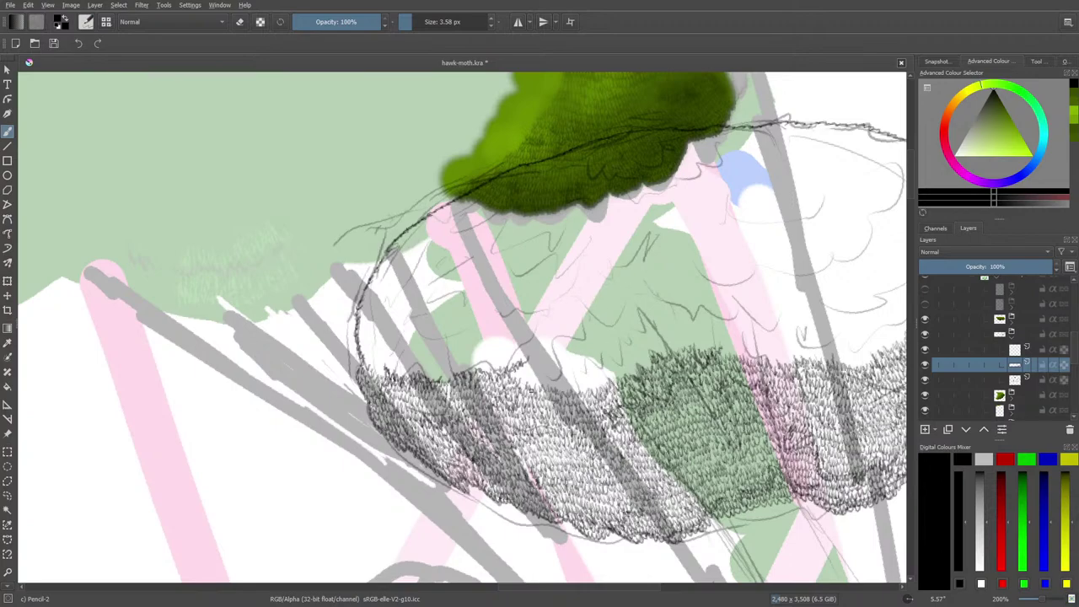
{"action": "mouse_move", "coordinate": [516, 373]}
{"action": "left_mouse_down"}
{"action": "mouse_move", "coordinate": [590, 386]}
{"action": "mouse_move", "coordinate": [649, 358]}
{"action": "mouse_move", "coordinate": [577, 377]}
{"action": "left_mouse_up"}
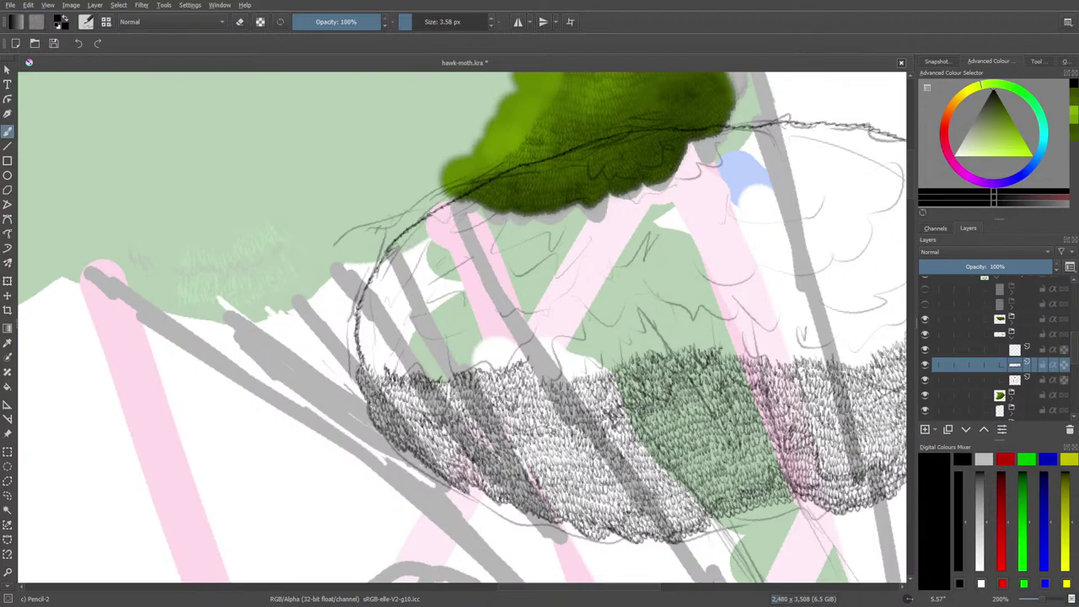
Step: Fill the dip right of the pink branch with leaf rows and thicken the foliage up to the outline at the upper right
{"action": "scroll", "coordinate": [590, 579], "scroll_direction": "right", "scroll_amount": 5}
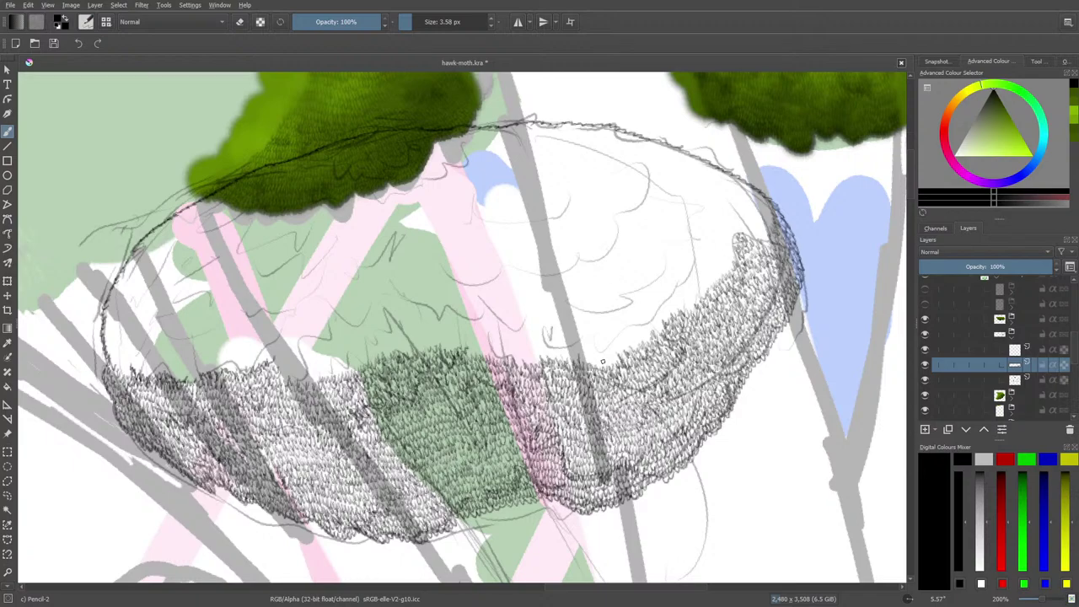
{"action": "mouse_move", "coordinate": [604, 366]}
{"action": "left_mouse_down"}
{"action": "mouse_move", "coordinate": [648, 339]}
{"action": "mouse_move", "coordinate": [658, 318]}
{"action": "mouse_move", "coordinate": [598, 357]}
{"action": "mouse_move", "coordinate": [586, 347]}
{"action": "mouse_move", "coordinate": [593, 359]}
{"action": "mouse_move", "coordinate": [581, 349]}
{"action": "mouse_move", "coordinate": [611, 335]}
{"action": "mouse_move", "coordinate": [564, 342]}
{"action": "mouse_move", "coordinate": [561, 355]}
{"action": "mouse_move", "coordinate": [536, 350]}
{"action": "mouse_move", "coordinate": [581, 343]}
{"action": "left_mouse_up"}
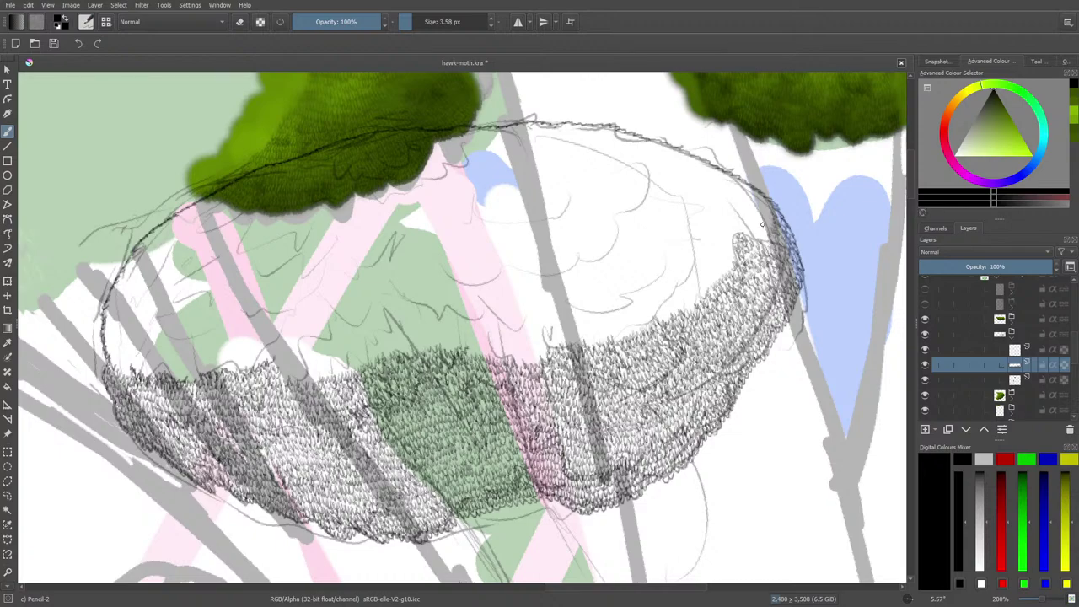
{"action": "mouse_move", "coordinate": [765, 241]}
{"action": "left_mouse_down"}
{"action": "mouse_move", "coordinate": [767, 211]}
{"action": "mouse_move", "coordinate": [757, 242]}
{"action": "mouse_move", "coordinate": [748, 231]}
{"action": "mouse_move", "coordinate": [760, 196]}
{"action": "mouse_move", "coordinate": [749, 225]}
{"action": "left_mouse_up"}
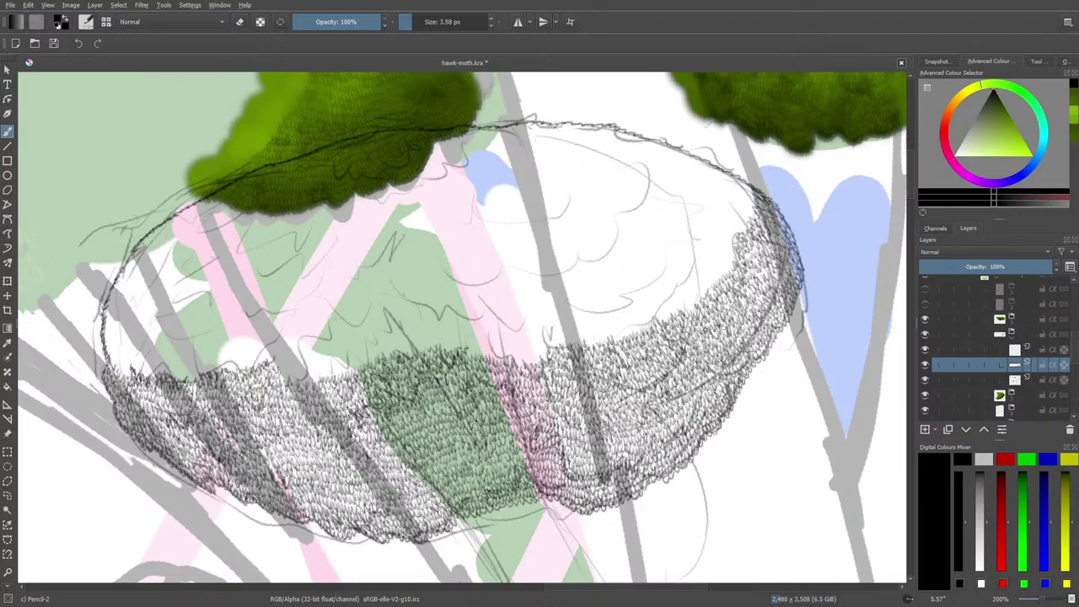
{"action": "mouse_move", "coordinate": [520, 360]}
{"action": "left_mouse_down"}
{"action": "mouse_move", "coordinate": [547, 344]}
{"action": "mouse_move", "coordinate": [533, 359]}
{"action": "left_mouse_up"}
Step: Even out the foliage's upper edge left of the green area and add leaf rows up to the clump's left outline
{"action": "left_click_drag", "start_coordinate": [617, 588], "coordinate": [580, 598]}
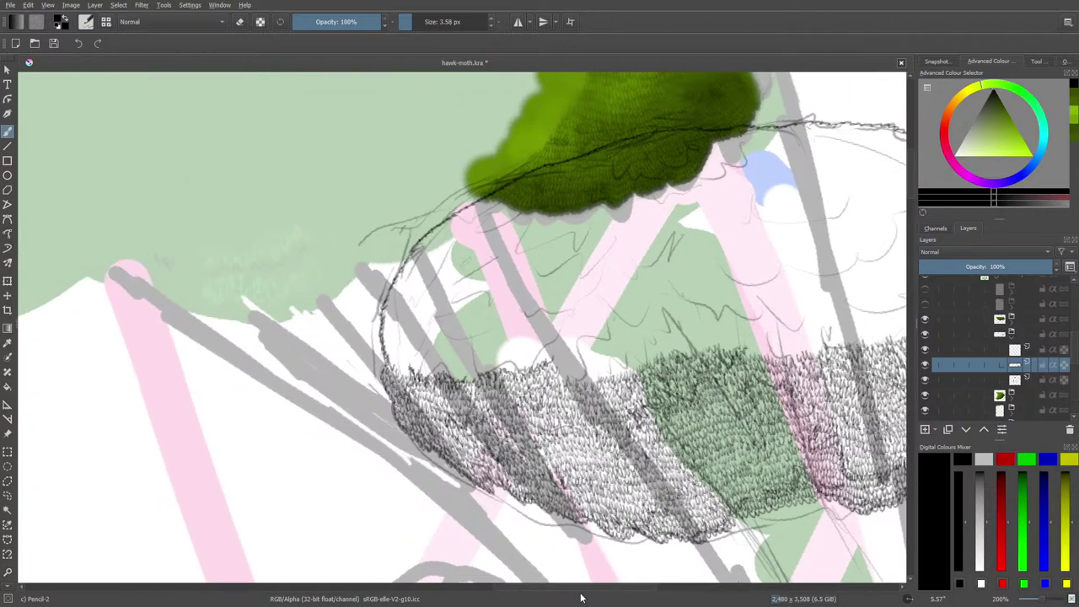
{"action": "mouse_move", "coordinate": [628, 368]}
{"action": "left_mouse_down"}
{"action": "mouse_move", "coordinate": [585, 381]}
{"action": "mouse_move", "coordinate": [598, 370]}
{"action": "mouse_move", "coordinate": [564, 364]}
{"action": "left_mouse_up"}
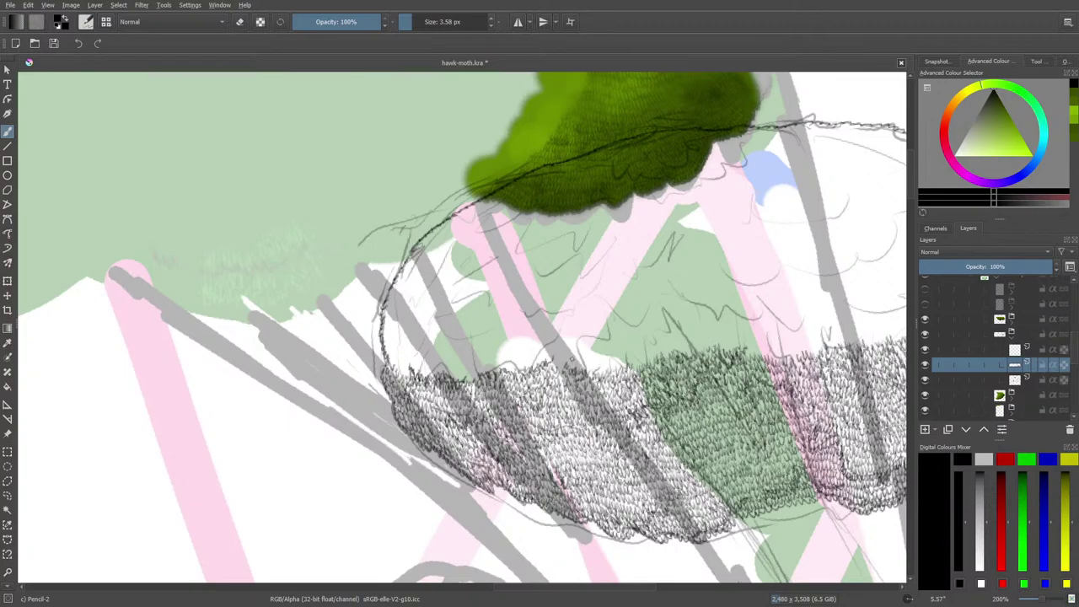
{"action": "left_click_drag", "start_coordinate": [559, 587], "coordinate": [537, 587]}
{"action": "mouse_move", "coordinate": [519, 373]}
{"action": "left_mouse_down"}
{"action": "mouse_move", "coordinate": [510, 361]}
{"action": "mouse_move", "coordinate": [537, 372]}
{"action": "mouse_move", "coordinate": [557, 361]}
{"action": "mouse_move", "coordinate": [567, 376]}
{"action": "mouse_move", "coordinate": [671, 361]}
{"action": "left_mouse_up"}
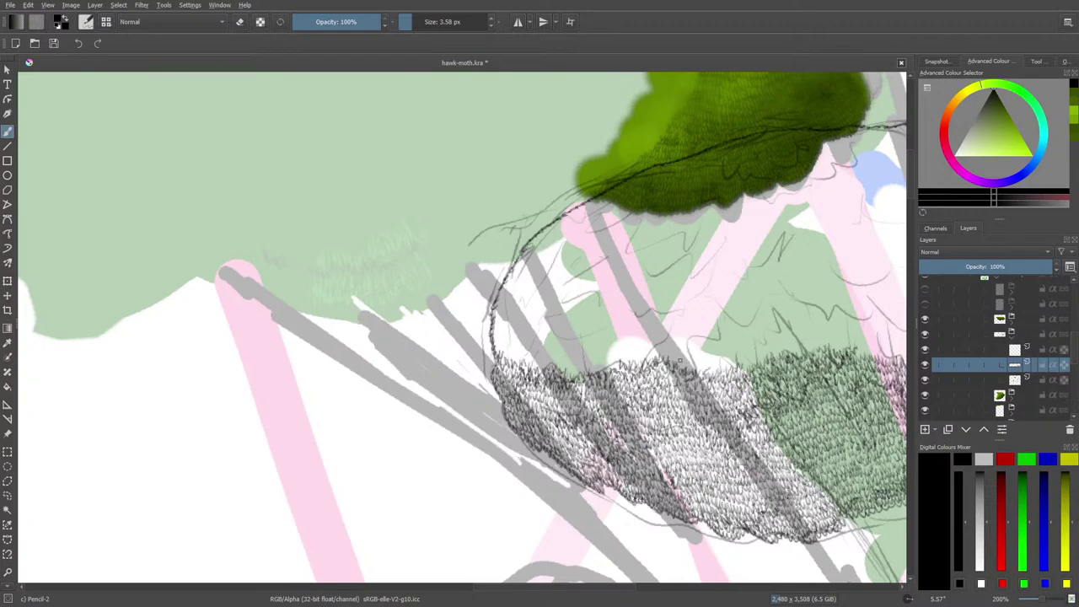
{"action": "mouse_move", "coordinate": [686, 364]}
{"action": "left_mouse_down"}
{"action": "mouse_move", "coordinate": [761, 351]}
{"action": "mouse_move", "coordinate": [764, 312]}
{"action": "mouse_move", "coordinate": [772, 347]}
{"action": "mouse_move", "coordinate": [757, 348]}
{"action": "mouse_move", "coordinate": [800, 343]}
{"action": "mouse_move", "coordinate": [766, 337]}
{"action": "mouse_move", "coordinate": [726, 359]}
{"action": "mouse_move", "coordinate": [699, 342]}
{"action": "mouse_move", "coordinate": [708, 365]}
{"action": "mouse_move", "coordinate": [657, 338]}
{"action": "mouse_move", "coordinate": [619, 359]}
{"action": "left_mouse_up"}
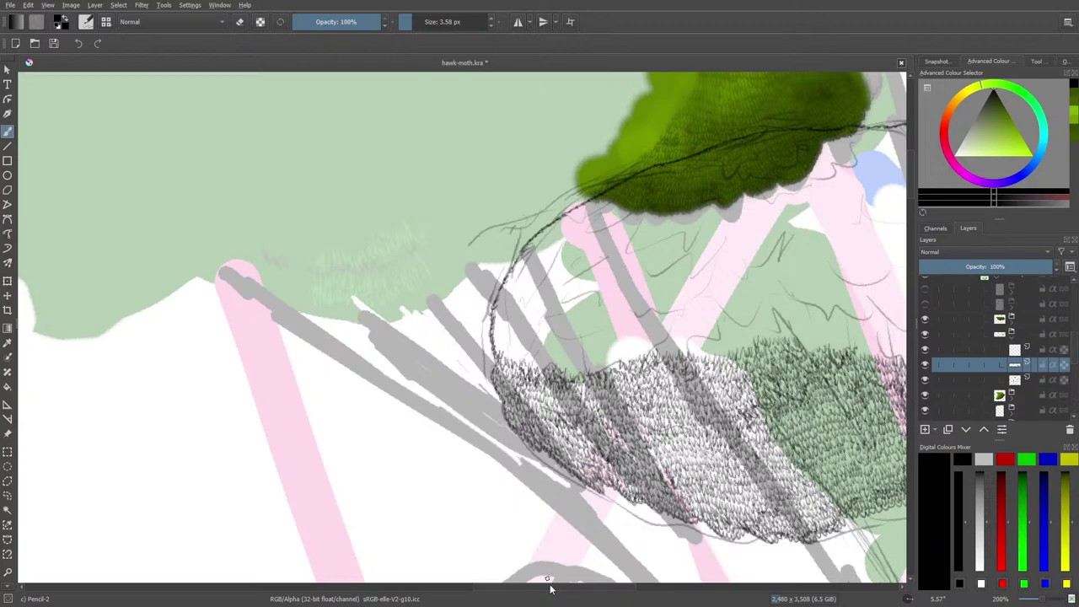
{"action": "mouse_move", "coordinate": [553, 588]}
{"action": "left_mouse_down"}
{"action": "mouse_move", "coordinate": [629, 581]}
{"action": "mouse_move", "coordinate": [614, 566]}
{"action": "mouse_move", "coordinate": [557, 580]}
{"action": "left_mouse_up"}
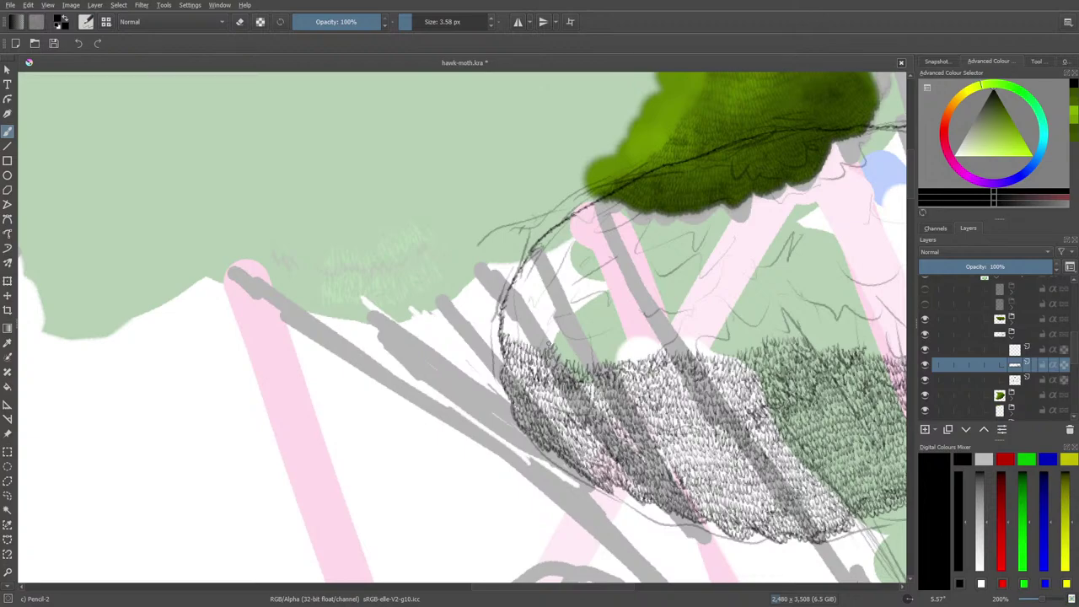
Step: Add leaf rows along the clump's left outline, sloping down across the grey branches toward the small green patch
{"action": "mouse_move", "coordinate": [513, 330]}
{"action": "left_mouse_down"}
{"action": "mouse_move", "coordinate": [563, 330]}
{"action": "mouse_move", "coordinate": [568, 306]}
{"action": "mouse_move", "coordinate": [579, 353]}
{"action": "mouse_move", "coordinate": [561, 349]}
{"action": "mouse_move", "coordinate": [584, 359]}
{"action": "mouse_move", "coordinate": [621, 349]}
{"action": "mouse_move", "coordinate": [614, 339]}
{"action": "mouse_move", "coordinate": [575, 348]}
{"action": "left_mouse_up"}
{"action": "mouse_move", "coordinate": [585, 581]}
{"action": "left_mouse_down"}
{"action": "mouse_move", "coordinate": [574, 585]}
{"action": "mouse_move", "coordinate": [638, 579]}
{"action": "mouse_move", "coordinate": [570, 570]}
{"action": "left_mouse_up"}
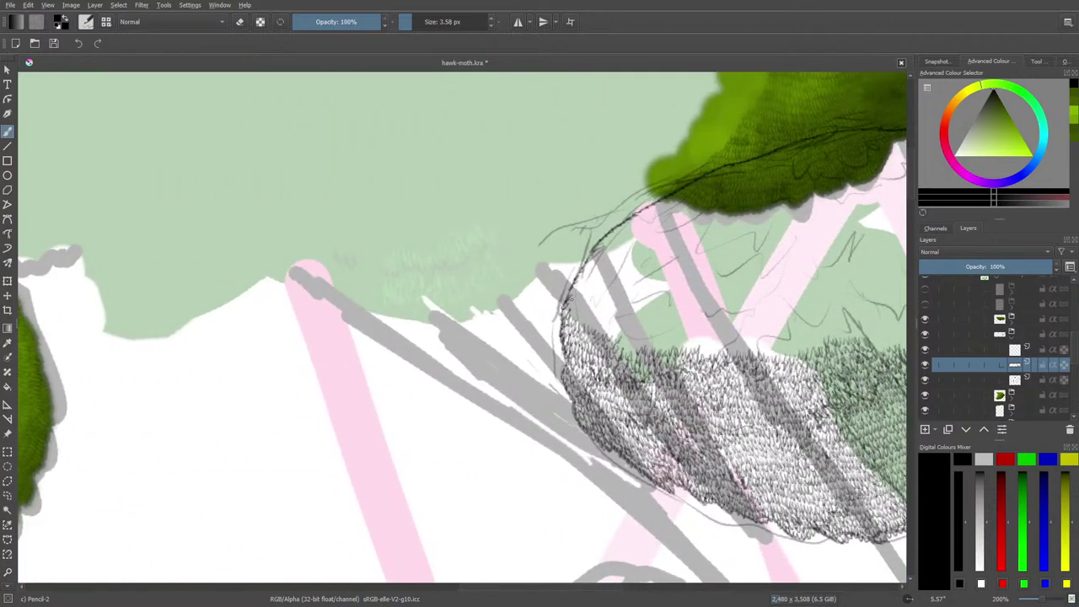
{"action": "left_click_drag", "start_coordinate": [570, 300], "coordinate": [631, 347]}
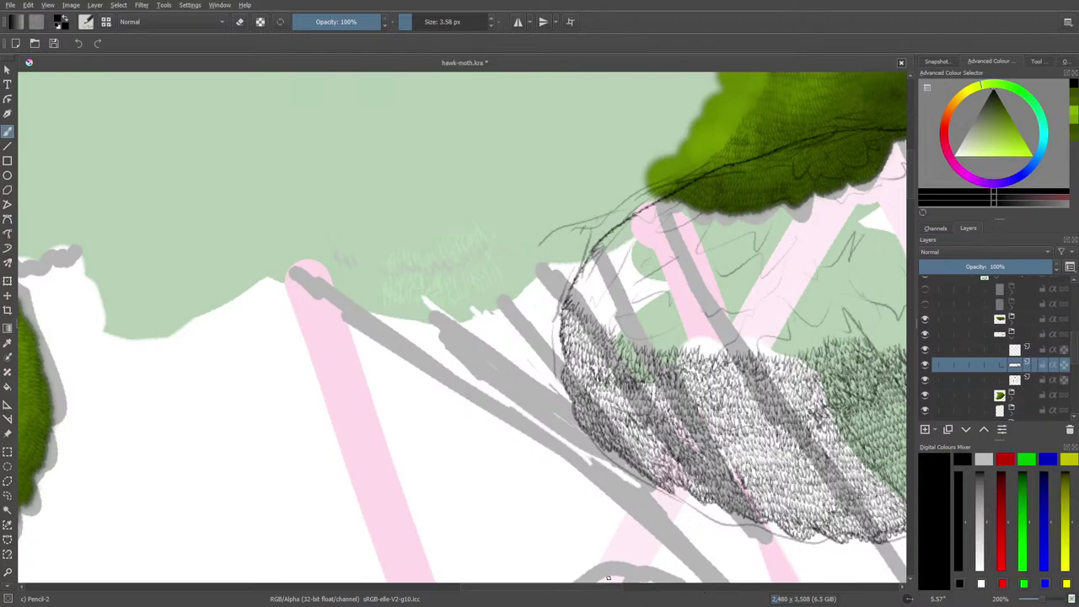
Step: Thicken the foliage's inner edge along the clump's right side, from the upper right outline down to the grey branch
{"action": "left_click_drag", "start_coordinate": [614, 593], "coordinate": [708, 599]}
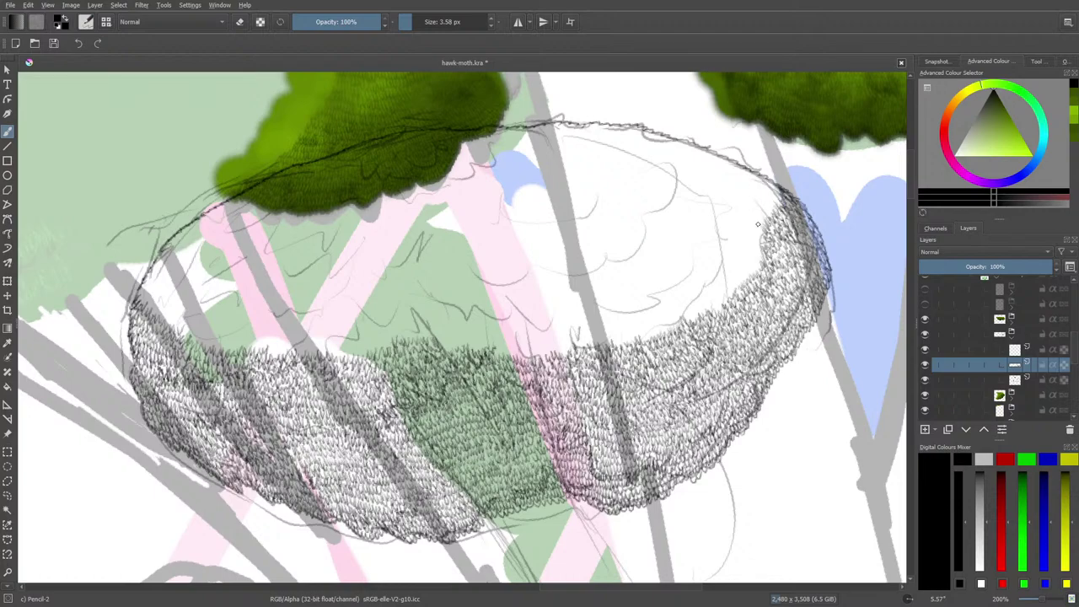
{"action": "left_click_drag", "start_coordinate": [754, 231], "coordinate": [742, 272]}
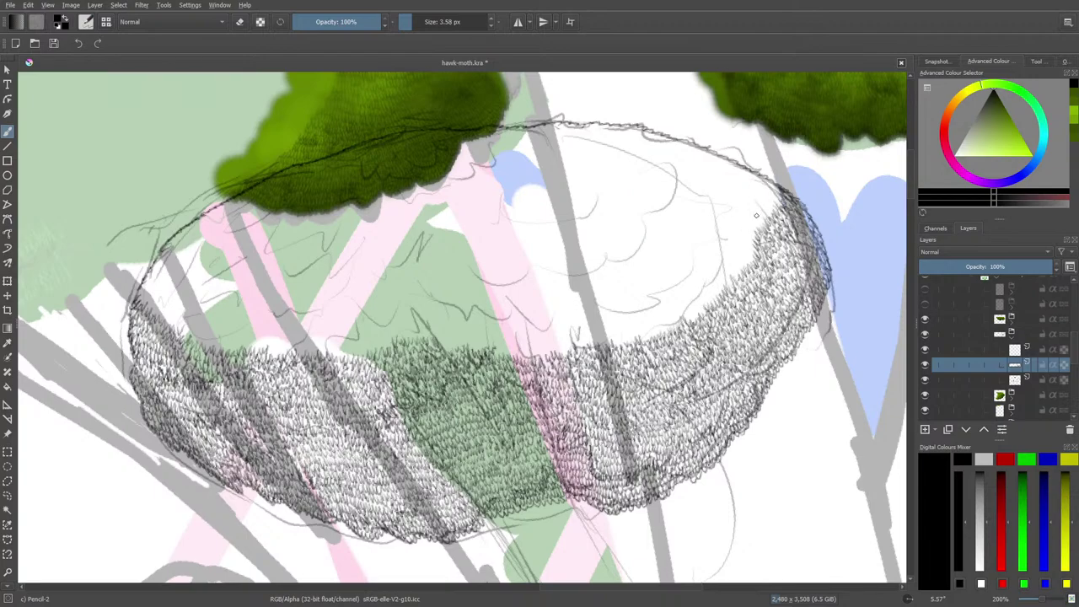
{"action": "mouse_move", "coordinate": [769, 182]}
{"action": "left_mouse_down"}
{"action": "mouse_move", "coordinate": [752, 250]}
{"action": "mouse_move", "coordinate": [735, 268]}
{"action": "mouse_move", "coordinate": [724, 264]}
{"action": "left_mouse_up"}
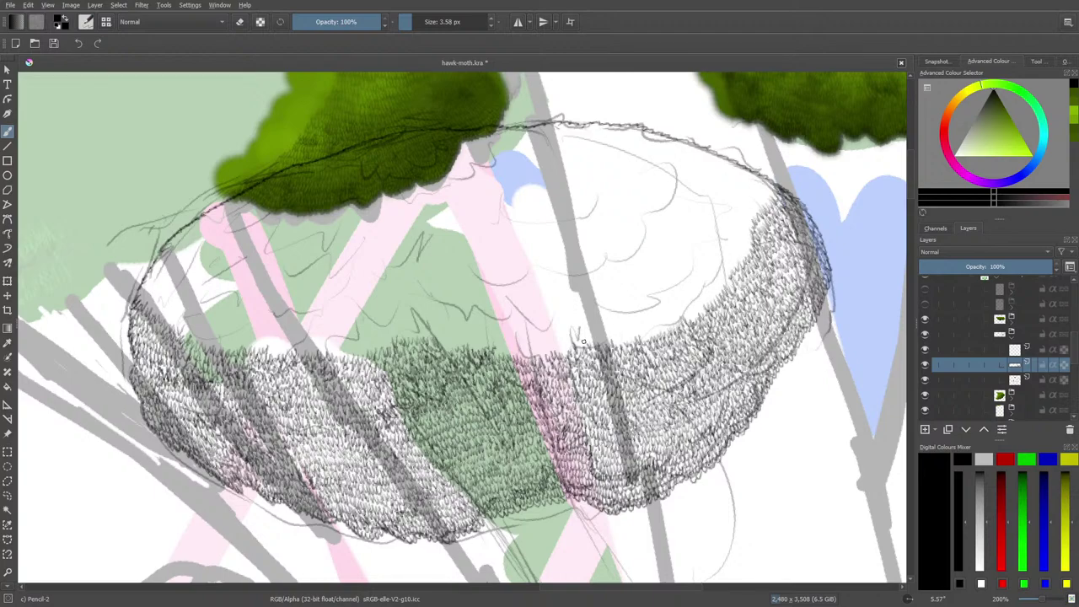
{"action": "mouse_move", "coordinate": [584, 342]}
{"action": "left_mouse_down"}
{"action": "mouse_move", "coordinate": [640, 338]}
{"action": "mouse_move", "coordinate": [704, 307]}
{"action": "mouse_move", "coordinate": [730, 251]}
{"action": "mouse_move", "coordinate": [686, 312]}
{"action": "left_mouse_up"}
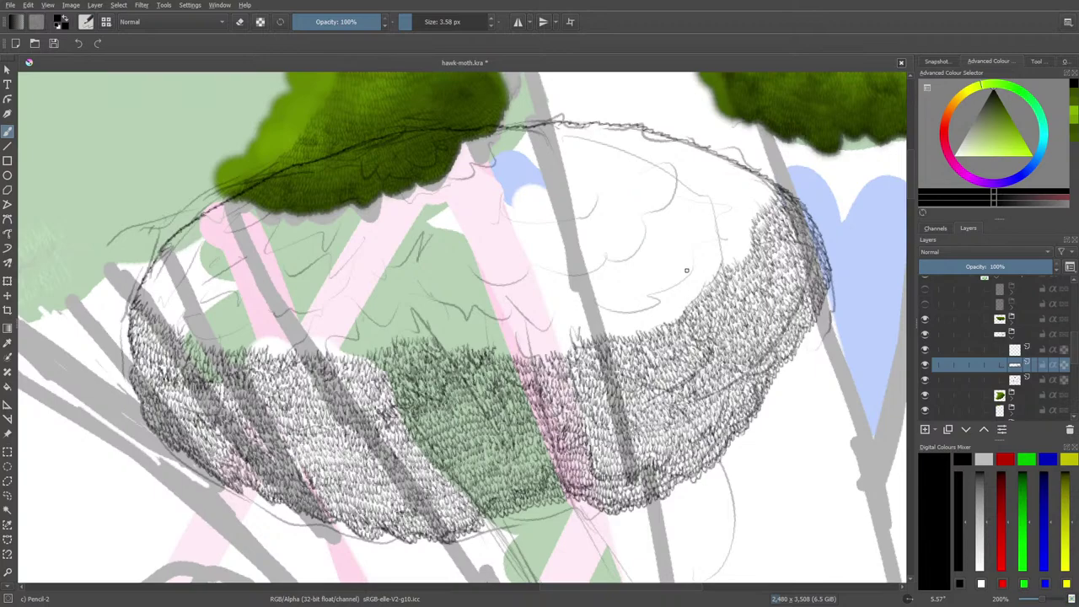
{"action": "mouse_move", "coordinate": [737, 263]}
{"action": "left_mouse_down"}
{"action": "mouse_move", "coordinate": [745, 212]}
{"action": "mouse_move", "coordinate": [769, 195]}
{"action": "mouse_move", "coordinate": [768, 182]}
{"action": "mouse_move", "coordinate": [730, 259]}
{"action": "left_mouse_up"}
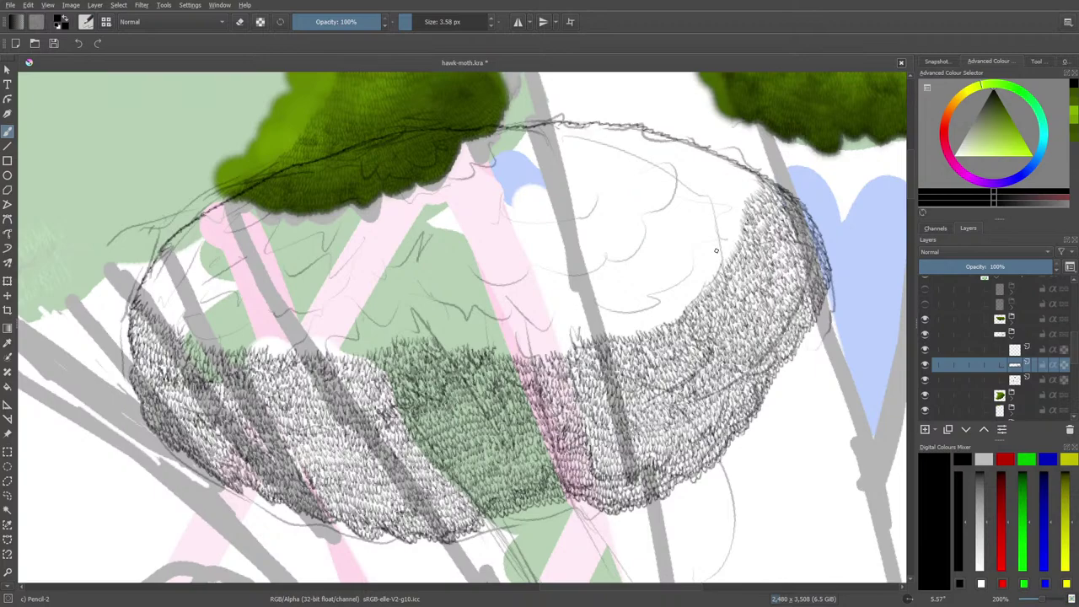
Step: Add leaf strokes from the green area over the pink branch to the grey branch, with a jagged guide peak above the pink branch
{"action": "left_click_drag", "start_coordinate": [590, 593], "coordinate": [750, 597]}
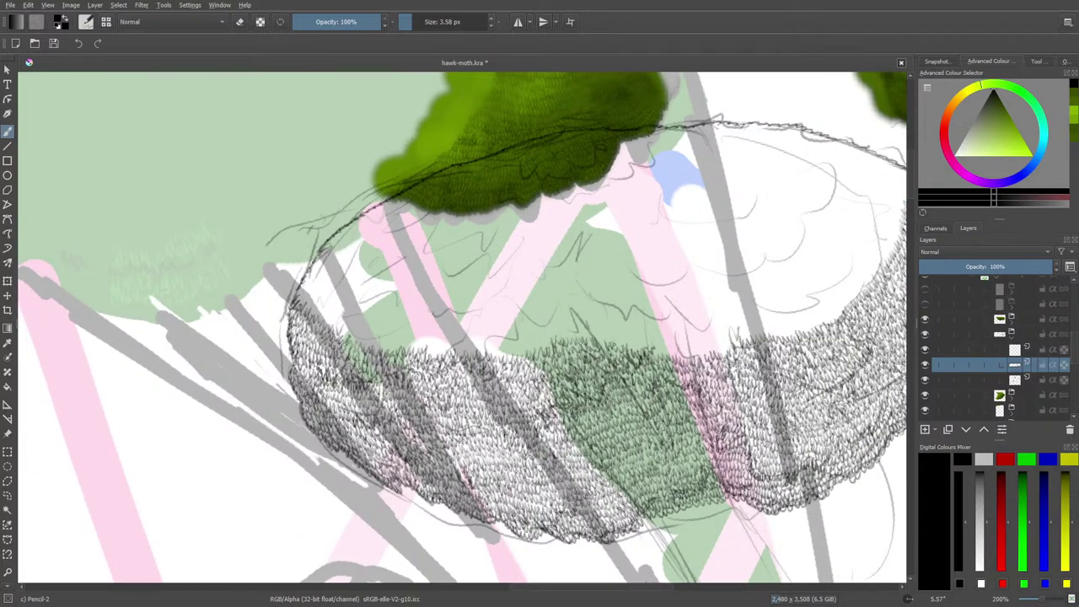
{"action": "mouse_move", "coordinate": [616, 337]}
{"action": "left_mouse_down"}
{"action": "mouse_move", "coordinate": [679, 352]}
{"action": "mouse_move", "coordinate": [688, 349]}
{"action": "mouse_move", "coordinate": [673, 346]}
{"action": "mouse_move", "coordinate": [668, 326]}
{"action": "mouse_move", "coordinate": [715, 318]}
{"action": "mouse_move", "coordinate": [689, 348]}
{"action": "mouse_move", "coordinate": [724, 351]}
{"action": "mouse_move", "coordinate": [728, 328]}
{"action": "mouse_move", "coordinate": [727, 342]}
{"action": "mouse_move", "coordinate": [717, 340]}
{"action": "mouse_move", "coordinate": [725, 327]}
{"action": "mouse_move", "coordinate": [681, 341]}
{"action": "left_mouse_up"}
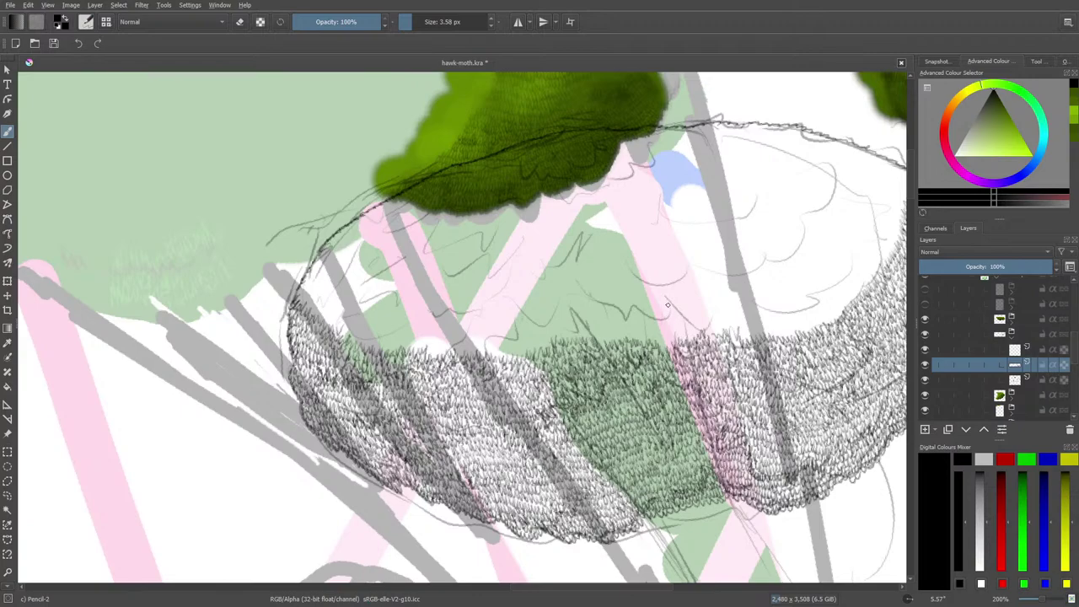
{"action": "mouse_move", "coordinate": [667, 304]}
{"action": "left_mouse_down"}
{"action": "mouse_move", "coordinate": [688, 324]}
{"action": "mouse_move", "coordinate": [729, 326]}
{"action": "mouse_move", "coordinate": [719, 321]}
{"action": "left_mouse_up"}
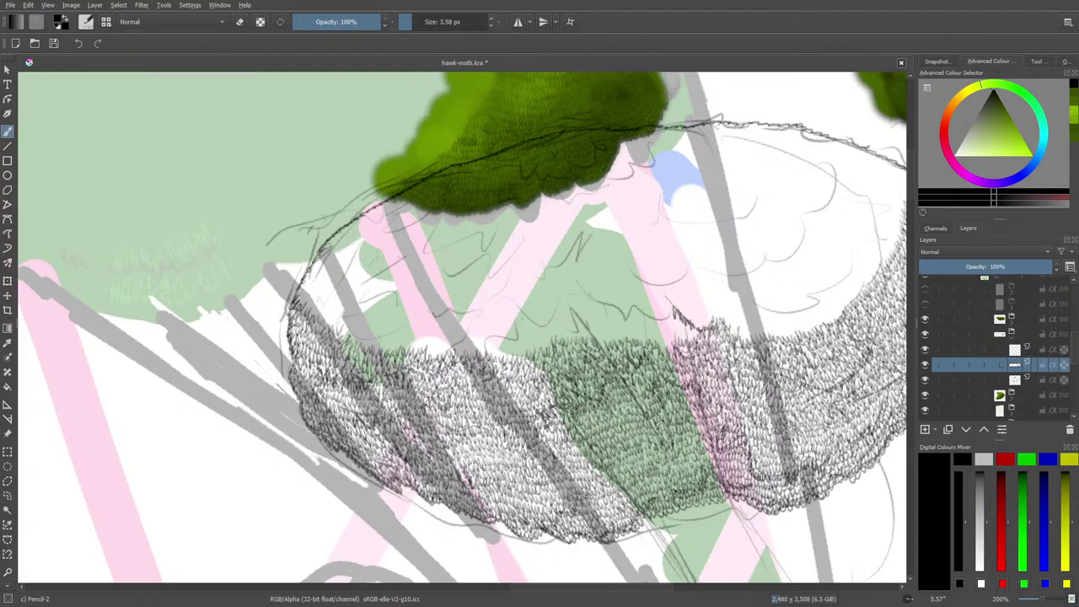
{"action": "left_click_drag", "start_coordinate": [744, 336], "coordinate": [807, 328]}
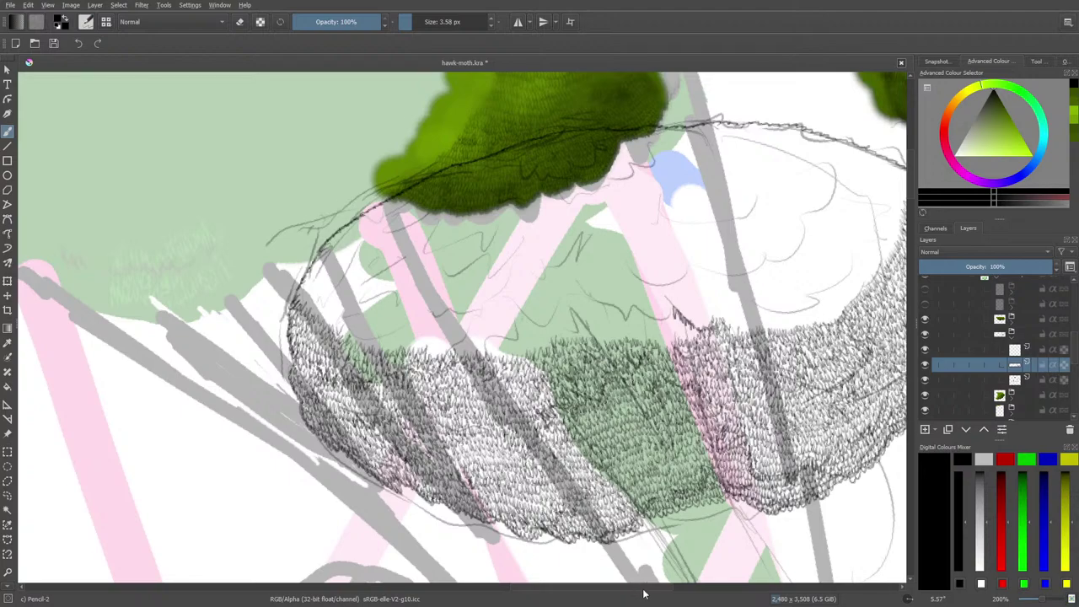
Step: Stack further leaf rows right of the pink branch, across the grey branch and up the curve toward the right side
{"action": "left_click_drag", "start_coordinate": [643, 591], "coordinate": [675, 591]}
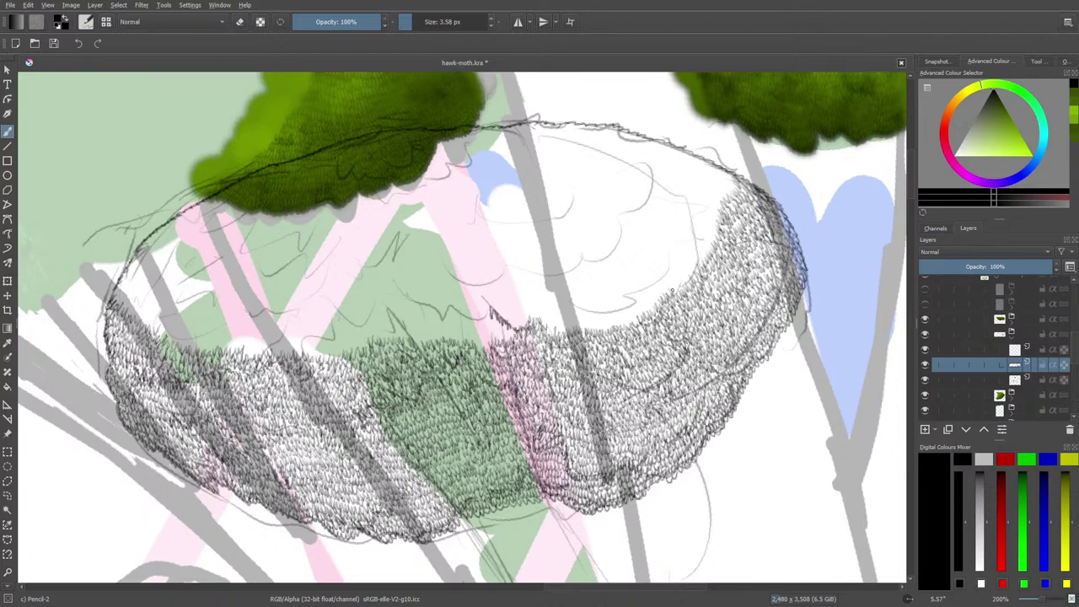
{"action": "mouse_move", "coordinate": [672, 291]}
{"action": "left_mouse_down"}
{"action": "mouse_move", "coordinate": [690, 263]}
{"action": "mouse_move", "coordinate": [626, 320]}
{"action": "mouse_move", "coordinate": [579, 321]}
{"action": "left_mouse_up"}
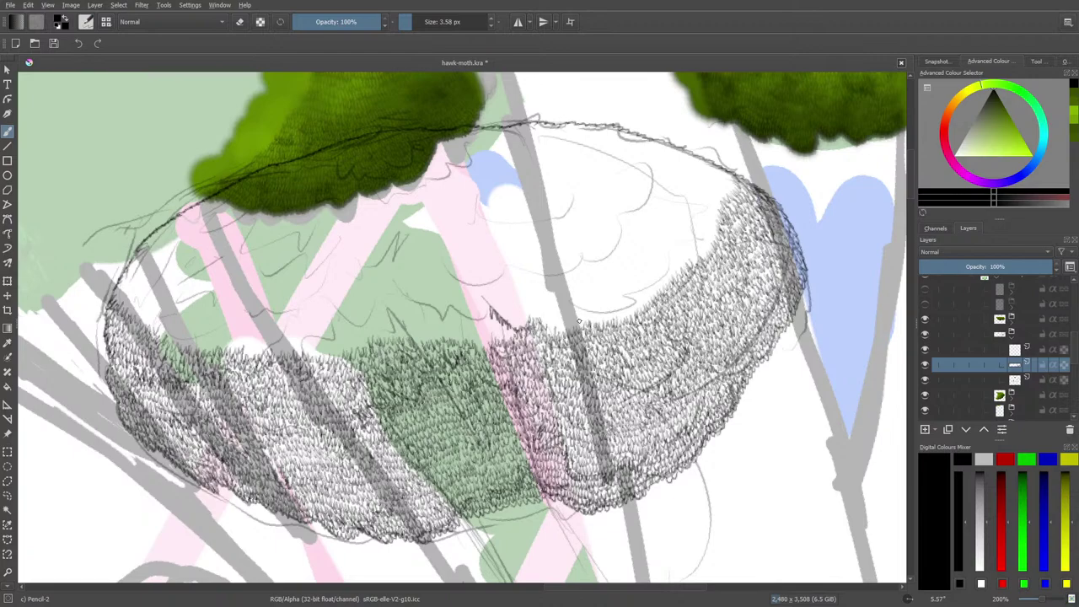
{"action": "mouse_move", "coordinate": [671, 273]}
{"action": "left_mouse_down"}
{"action": "mouse_move", "coordinate": [624, 313]}
{"action": "mouse_move", "coordinate": [602, 316]}
{"action": "left_mouse_up"}
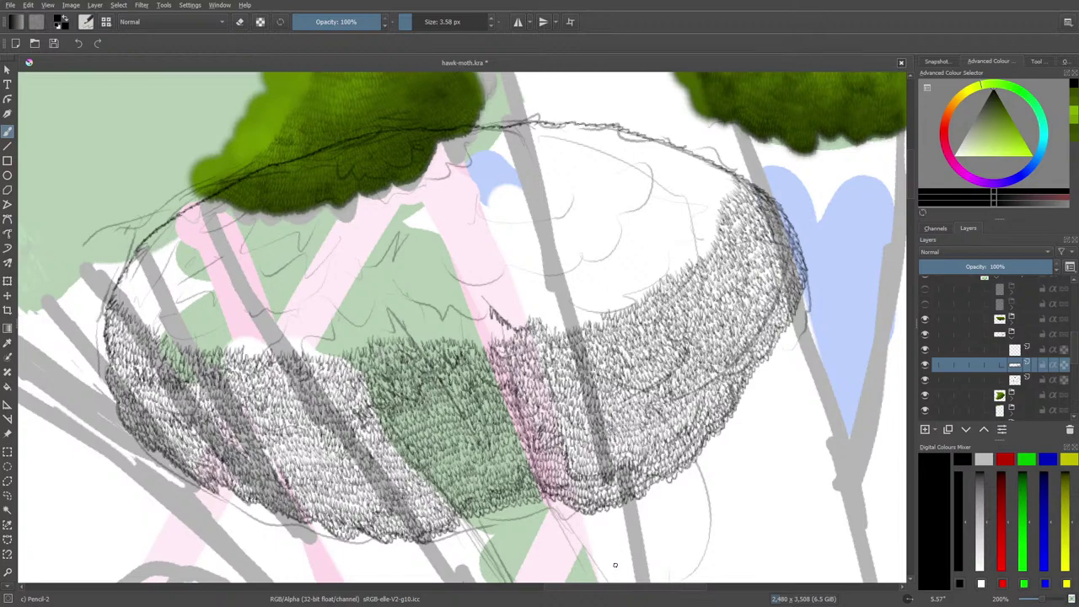
{"action": "mouse_move", "coordinate": [615, 565]}
{"action": "left_mouse_down"}
{"action": "mouse_move", "coordinate": [624, 582]}
{"action": "mouse_move", "coordinate": [615, 600]}
{"action": "left_mouse_up"}
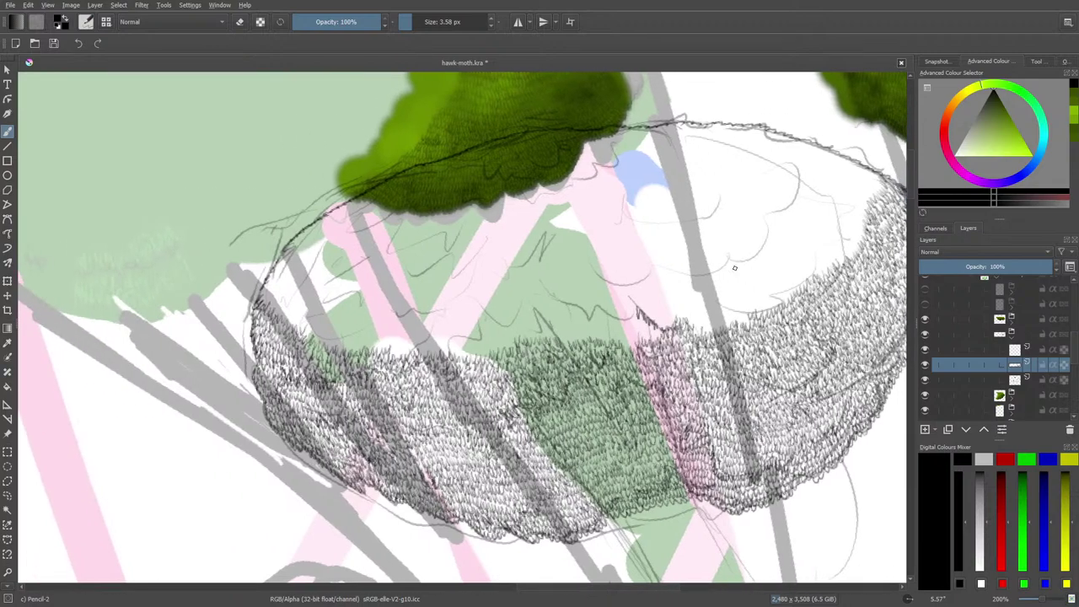
{"action": "mouse_move", "coordinate": [745, 316]}
{"action": "left_mouse_down"}
{"action": "mouse_move", "coordinate": [703, 330]}
{"action": "mouse_move", "coordinate": [713, 305]}
{"action": "left_mouse_up"}
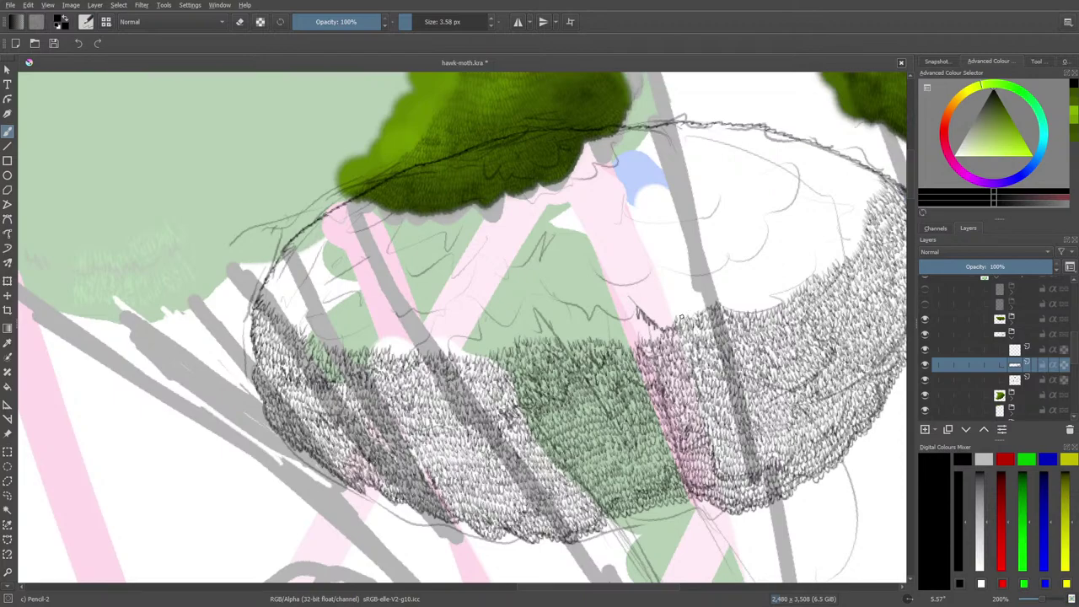
Step: Raise the leaf rows over the green area left of the pink branch, add a pointed tuft there, and save the painting
{"action": "scroll", "coordinate": [614, 588], "scroll_direction": "down", "scroll_amount": 2}
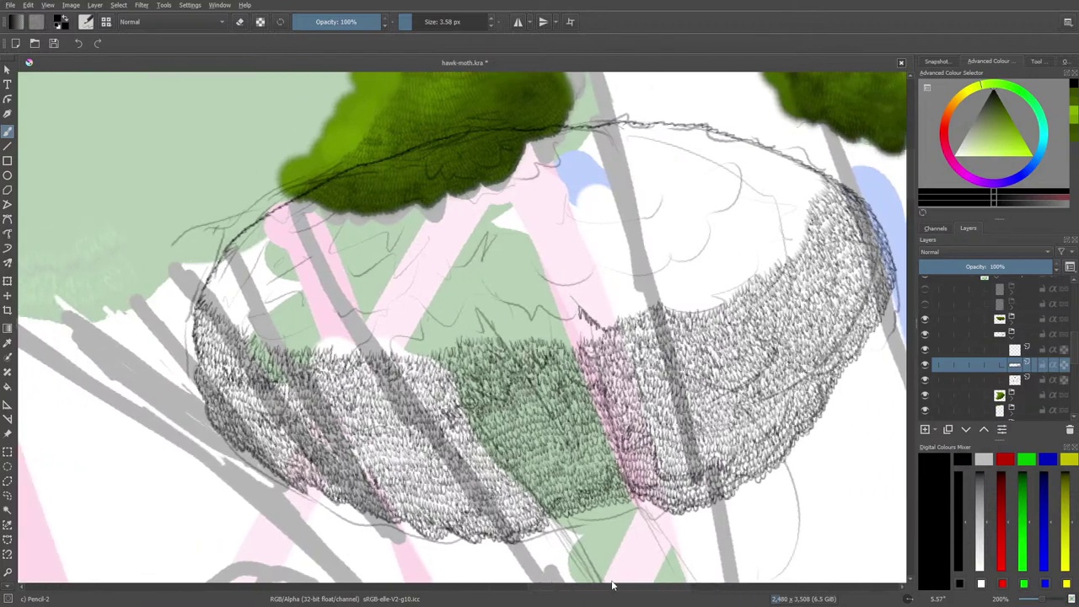
{"action": "scroll", "coordinate": [579, 583], "scroll_direction": "up", "scroll_amount": 2}
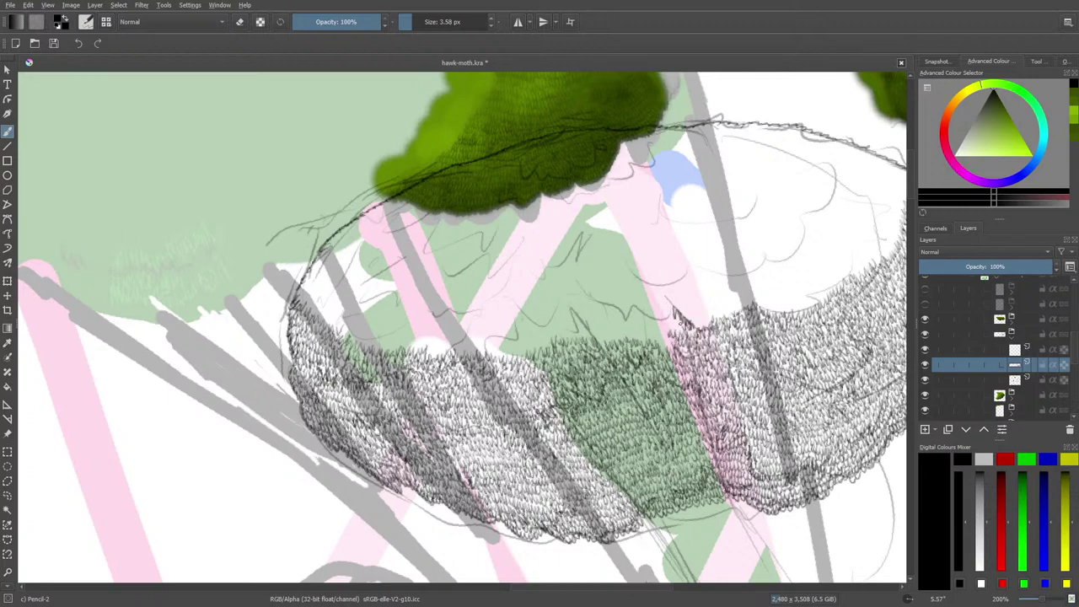
{"action": "mouse_move", "coordinate": [667, 324]}
{"action": "left_mouse_down"}
{"action": "mouse_move", "coordinate": [668, 348]}
{"action": "mouse_move", "coordinate": [661, 319]}
{"action": "mouse_move", "coordinate": [665, 337]}
{"action": "mouse_move", "coordinate": [653, 341]}
{"action": "mouse_move", "coordinate": [651, 324]}
{"action": "mouse_move", "coordinate": [627, 313]}
{"action": "mouse_move", "coordinate": [674, 313]}
{"action": "mouse_move", "coordinate": [639, 338]}
{"action": "mouse_move", "coordinate": [621, 330]}
{"action": "mouse_move", "coordinate": [598, 341]}
{"action": "mouse_move", "coordinate": [614, 321]}
{"action": "mouse_move", "coordinate": [641, 325]}
{"action": "left_mouse_up"}
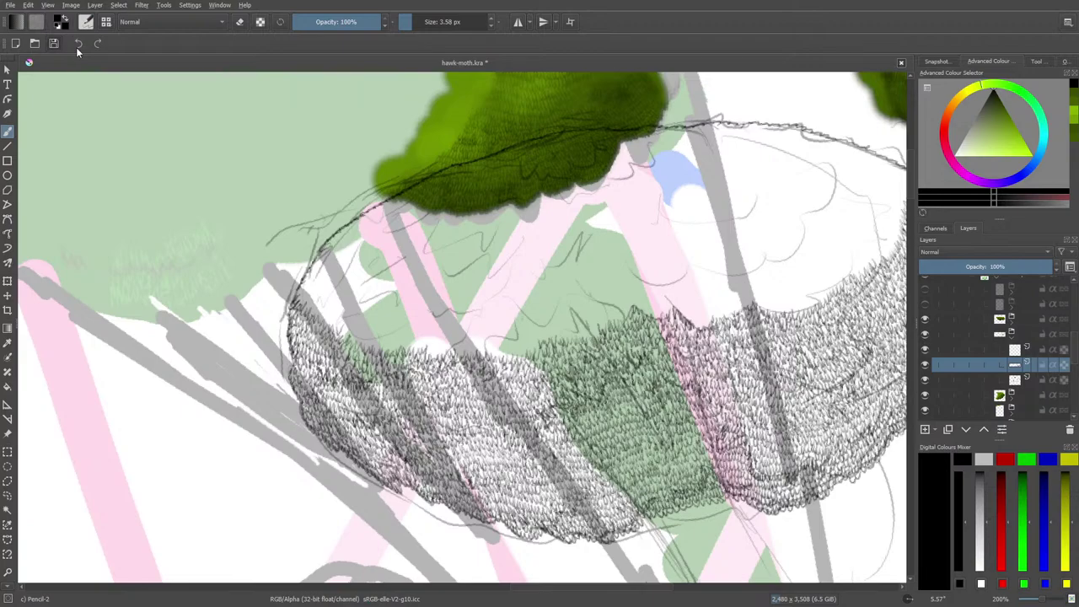
{"action": "key", "text": "ctrl+s"}
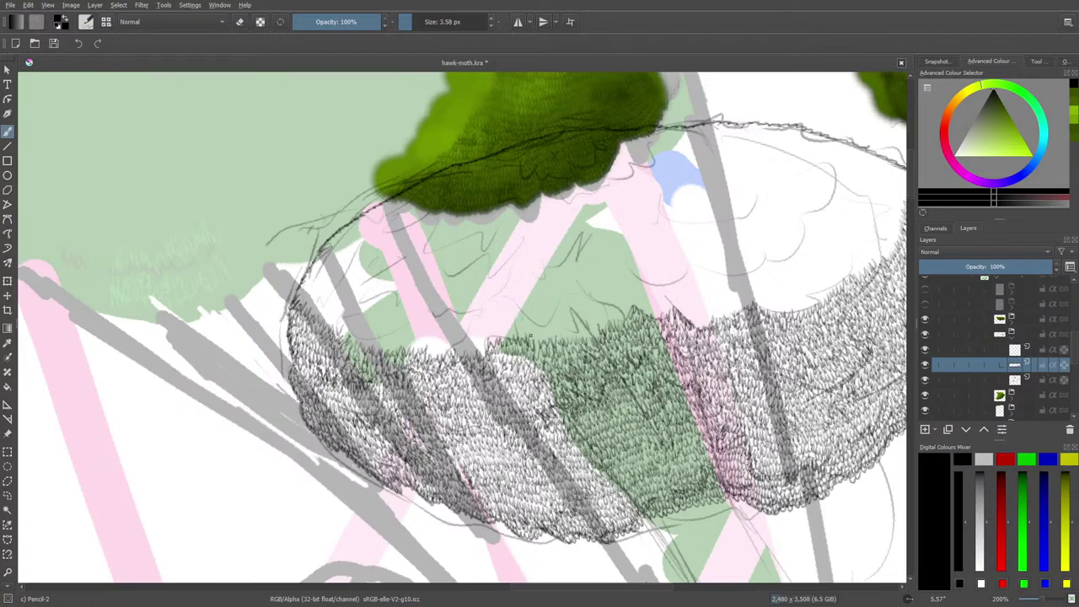
{"action": "mouse_move", "coordinate": [540, 335]}
{"action": "left_mouse_down"}
{"action": "mouse_move", "coordinate": [577, 334]}
{"action": "mouse_move", "coordinate": [580, 324]}
{"action": "mouse_move", "coordinate": [596, 333]}
{"action": "left_mouse_up"}
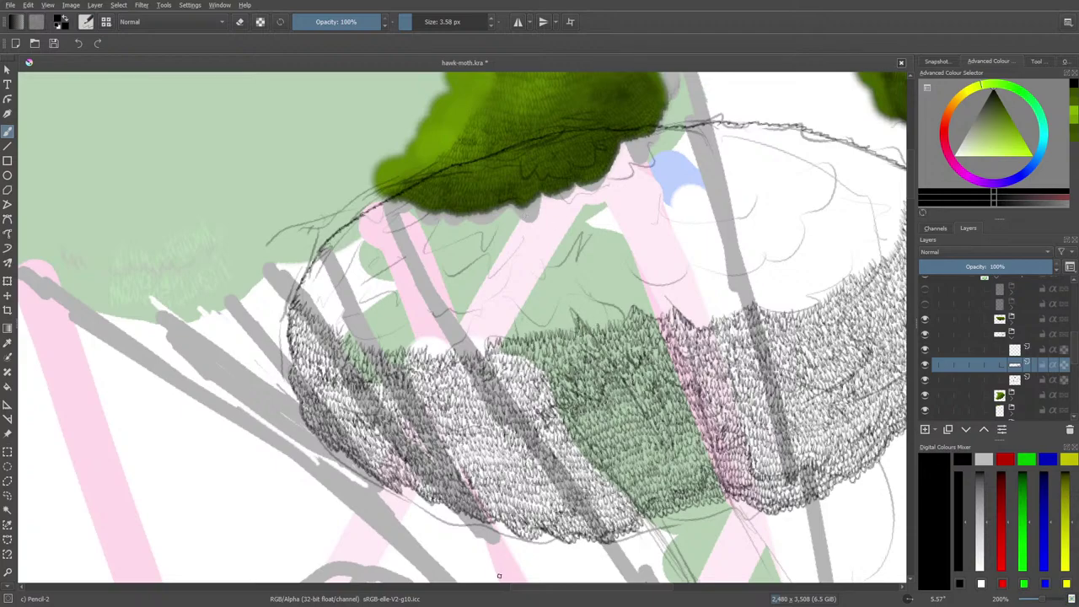
Step: Build leaf rows up the clump's left outline to the top of the grey branch, sloping down over the small green patch
{"action": "scroll", "coordinate": [533, 578], "scroll_direction": "right", "scroll_amount": 3}
{"action": "scroll", "coordinate": [494, 581], "scroll_direction": "left", "scroll_amount": 6}
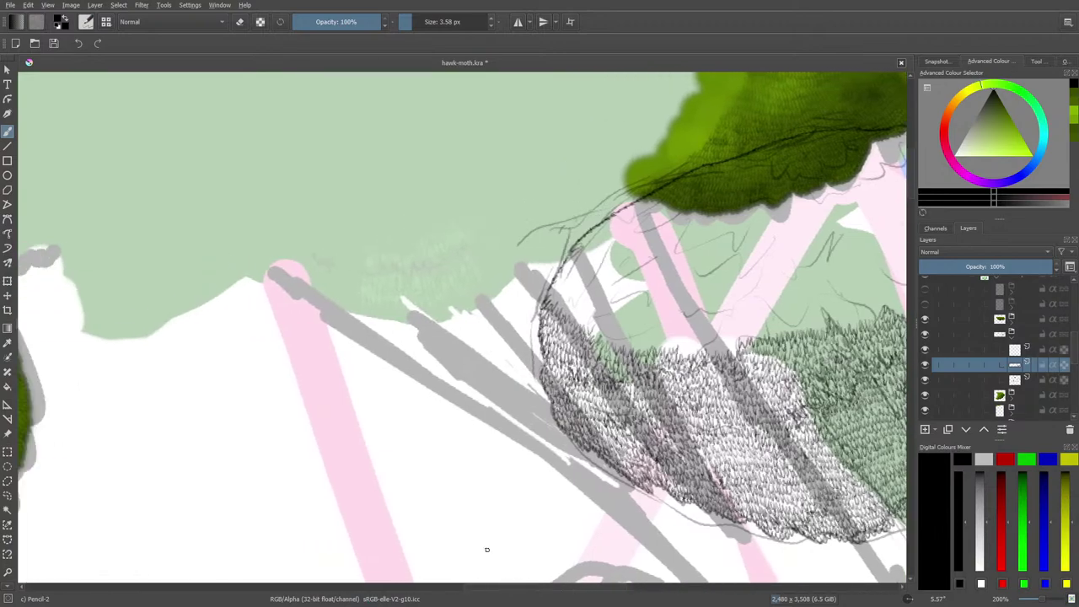
{"action": "mouse_move", "coordinate": [550, 285]}
{"action": "left_mouse_down"}
{"action": "mouse_move", "coordinate": [607, 340]}
{"action": "mouse_move", "coordinate": [657, 342]}
{"action": "left_mouse_up"}
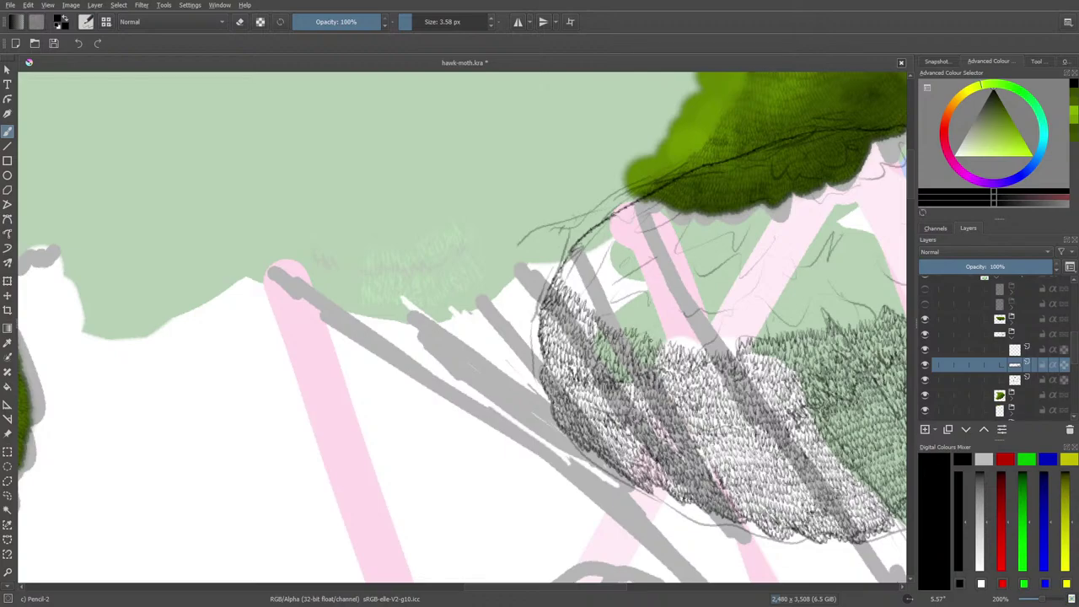
{"action": "mouse_move", "coordinate": [561, 268]}
{"action": "left_mouse_down"}
{"action": "mouse_move", "coordinate": [606, 323]}
{"action": "mouse_move", "coordinate": [664, 343]}
{"action": "left_mouse_up"}
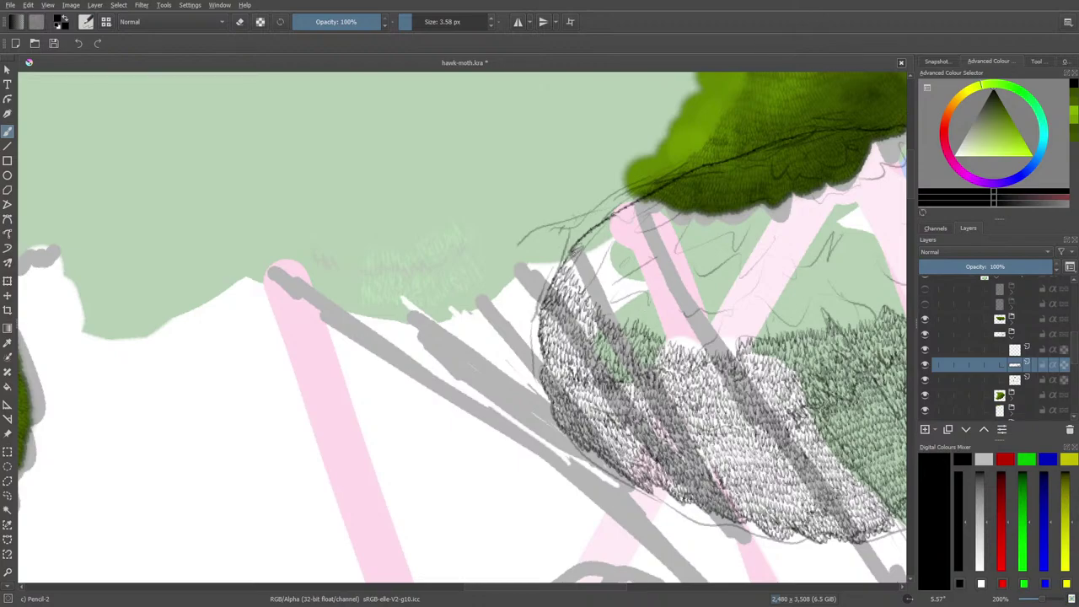
{"action": "mouse_move", "coordinate": [574, 258]}
{"action": "left_mouse_down"}
{"action": "mouse_move", "coordinate": [602, 307]}
{"action": "mouse_move", "coordinate": [634, 325]}
{"action": "left_mouse_up"}
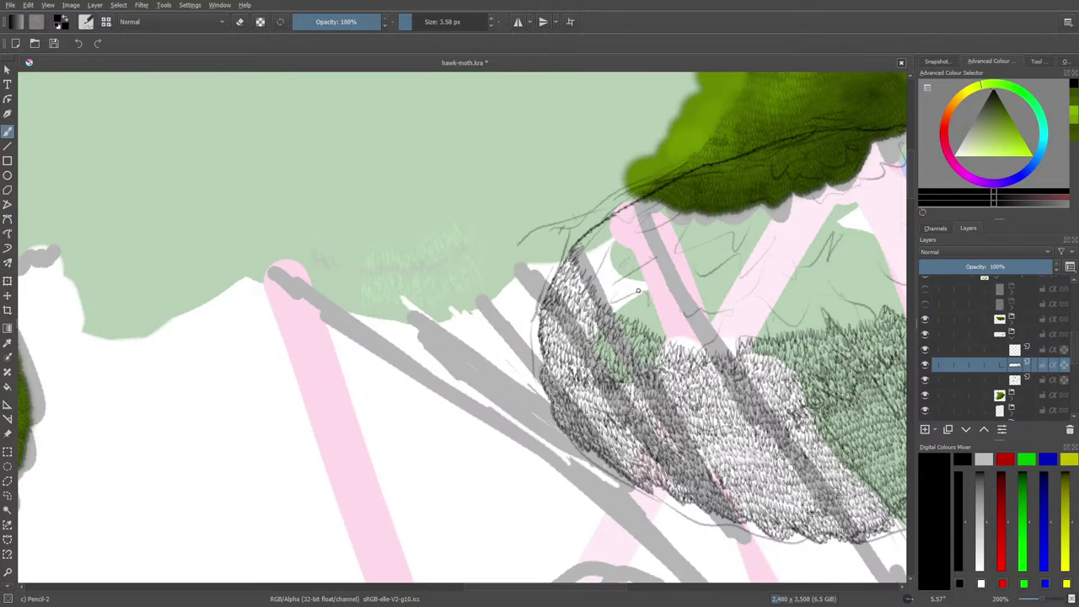
Step: Fill the upper left of the clump with leaf strokes up to the pink branch and save the painting
{"action": "left_click_drag", "start_coordinate": [736, 341], "coordinate": [666, 338]}
{"action": "mouse_move", "coordinate": [581, 236]}
{"action": "left_mouse_down"}
{"action": "mouse_move", "coordinate": [616, 305]}
{"action": "mouse_move", "coordinate": [651, 305]}
{"action": "mouse_move", "coordinate": [625, 311]}
{"action": "mouse_move", "coordinate": [646, 309]}
{"action": "mouse_move", "coordinate": [607, 280]}
{"action": "mouse_move", "coordinate": [593, 230]}
{"action": "mouse_move", "coordinate": [618, 279]}
{"action": "mouse_move", "coordinate": [648, 266]}
{"action": "mouse_move", "coordinate": [620, 287]}
{"action": "mouse_move", "coordinate": [633, 290]}
{"action": "mouse_move", "coordinate": [636, 276]}
{"action": "mouse_move", "coordinate": [637, 290]}
{"action": "mouse_move", "coordinate": [609, 292]}
{"action": "left_mouse_up"}
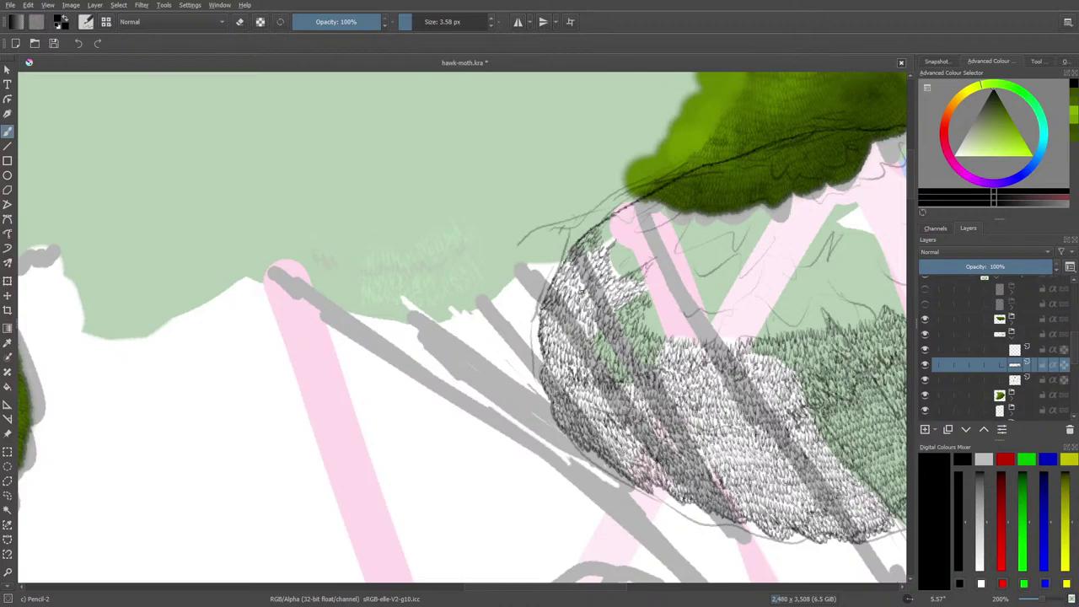
{"action": "left_click", "coordinate": [59, 46]}
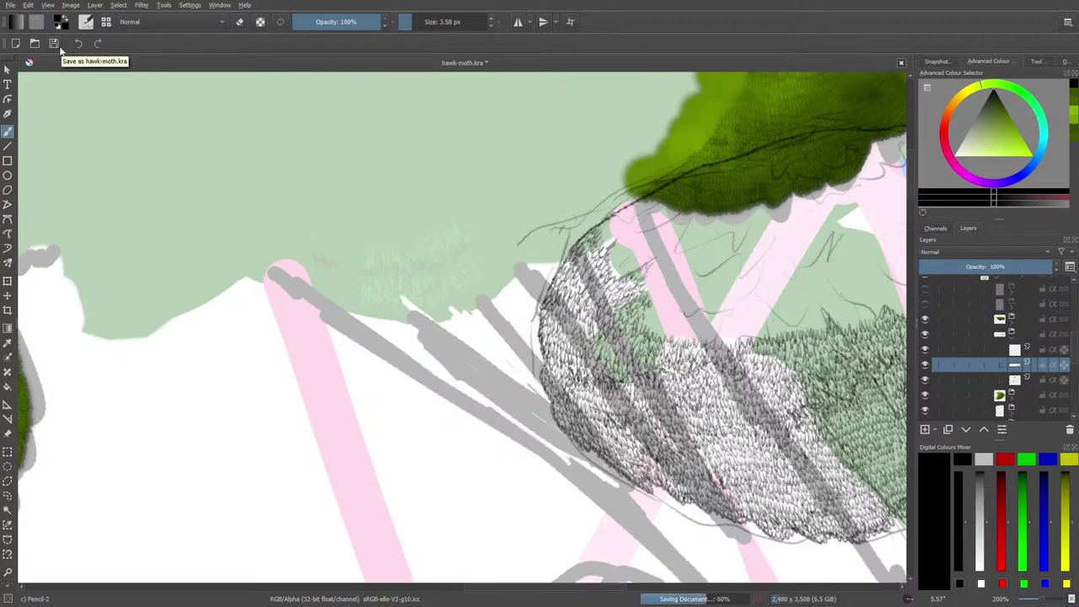
Step: Add a Blur filter mask with 5 px horizontal and vertical radius and circle shape to the pencilled foliage clump's group
{"action": "scroll", "coordinate": [1036, 601], "scroll_direction": "down", "scroll_amount": 5}
{"action": "scroll", "coordinate": [1036, 601], "scroll_direction": "up", "scroll_amount": 2}
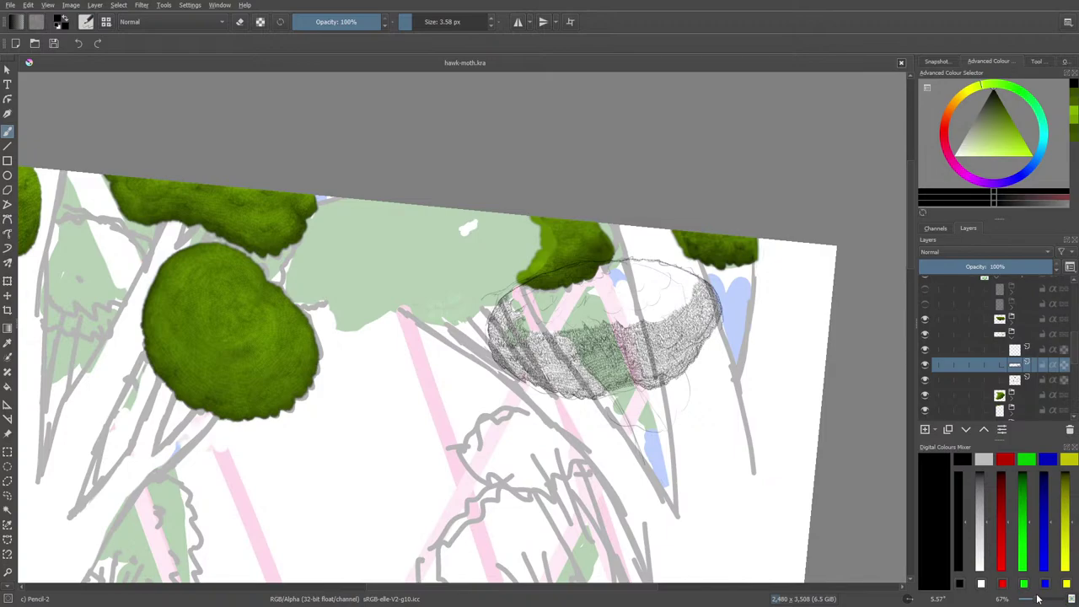
{"action": "left_click", "coordinate": [1022, 334]}
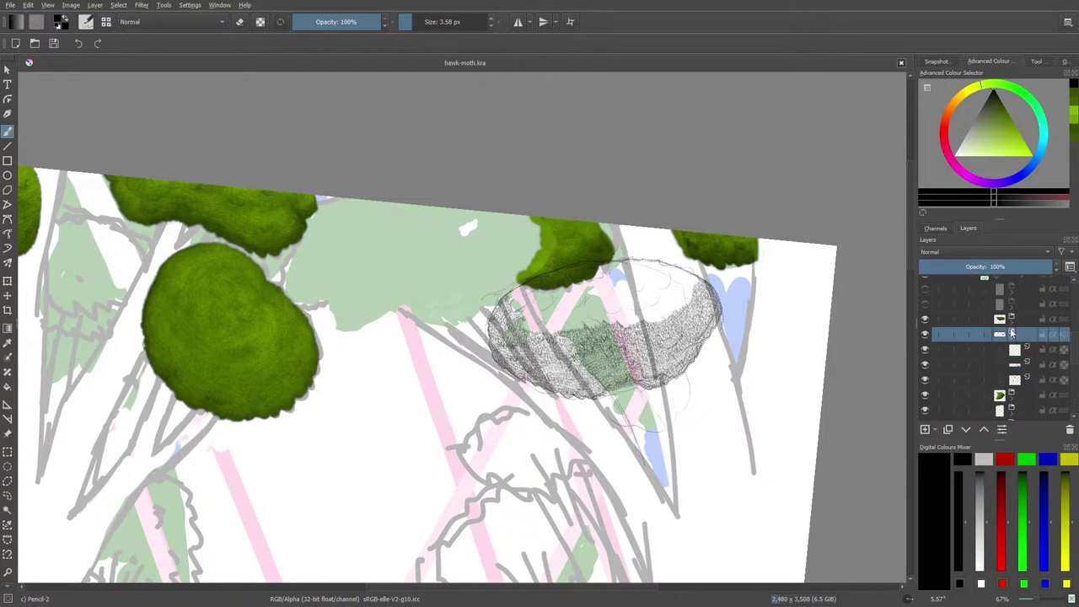
{"action": "right_click", "coordinate": [1010, 337]}
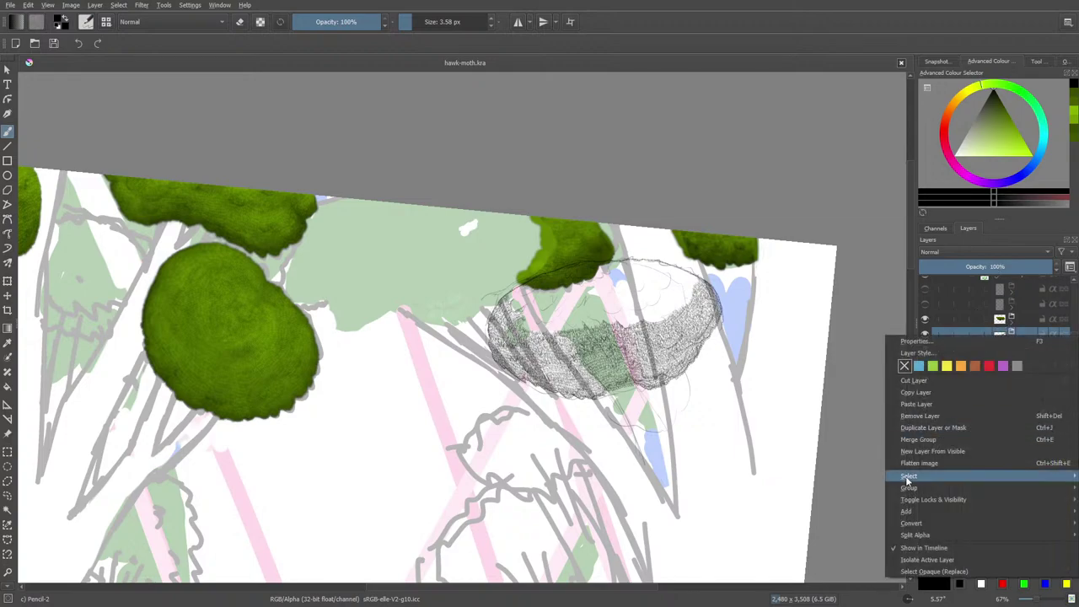
{"action": "mouse_move", "coordinate": [907, 487]}
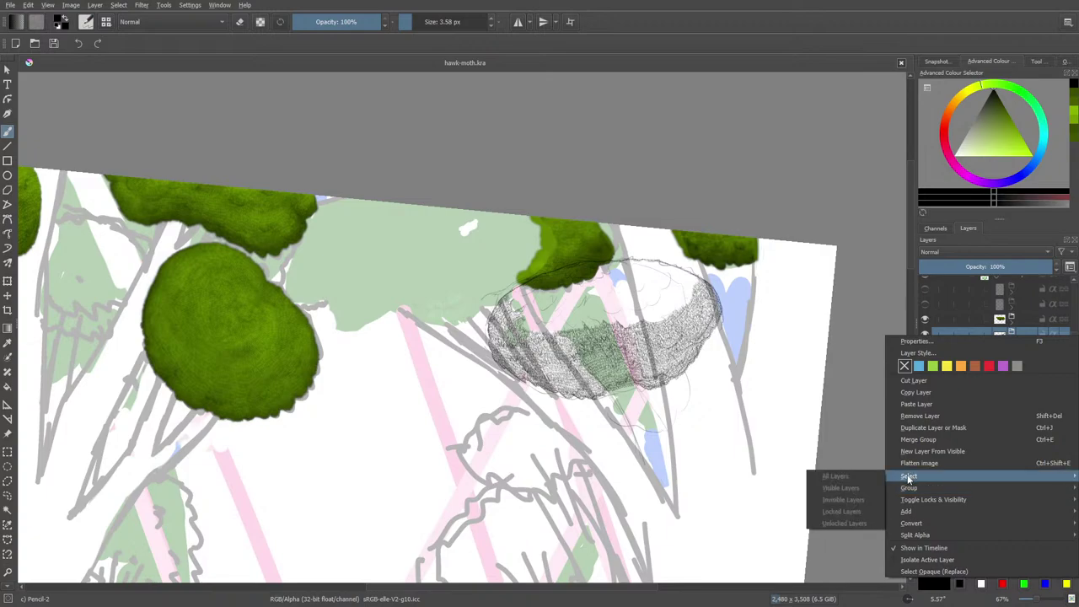
{"action": "mouse_move", "coordinate": [917, 512]}
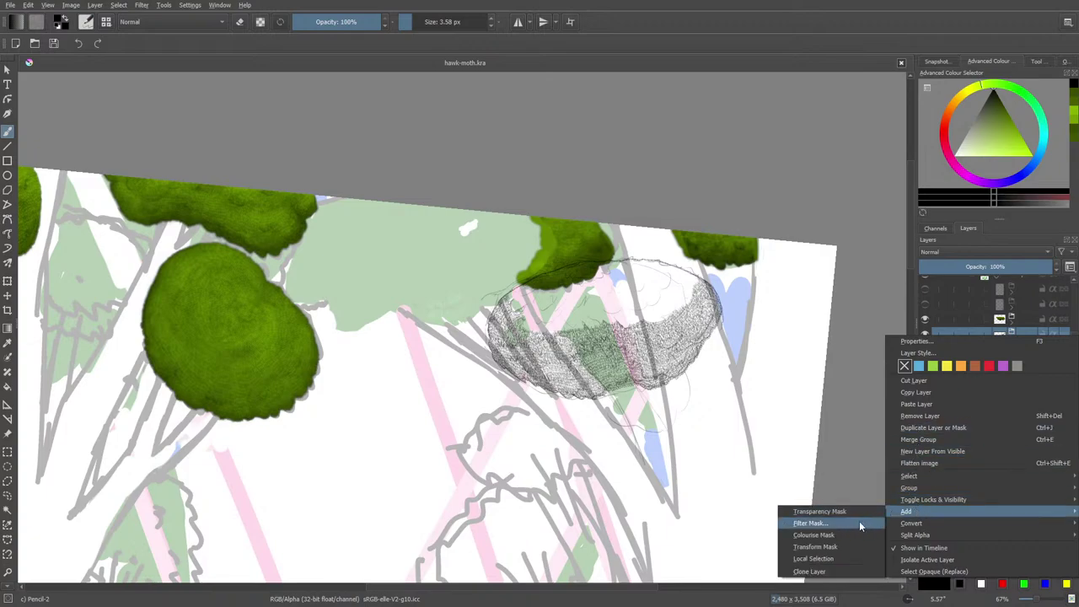
{"action": "left_click", "coordinate": [867, 527]}
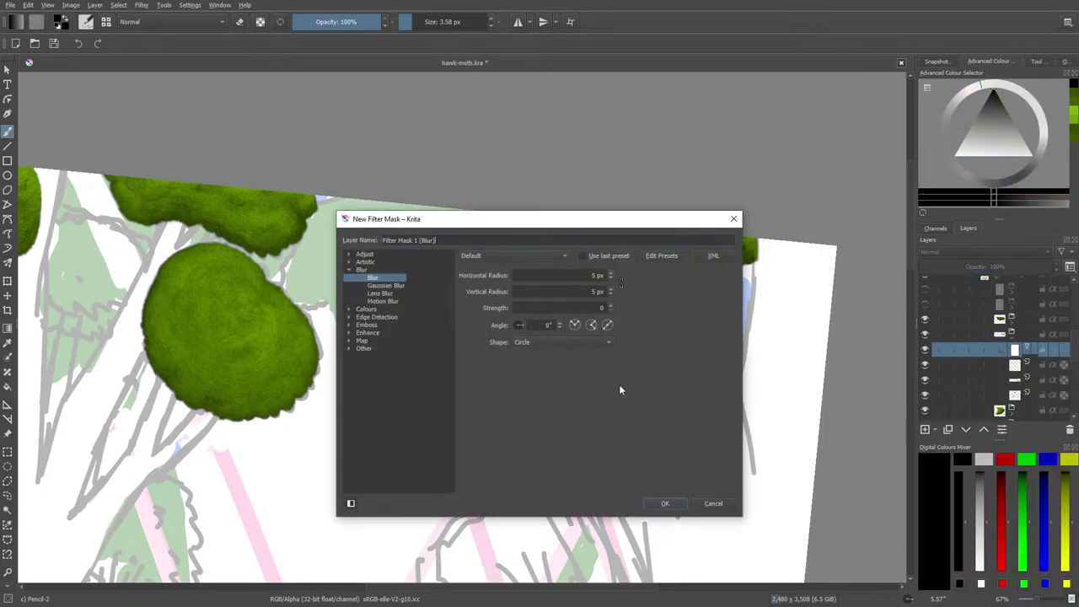
{"action": "left_click", "coordinate": [664, 503]}
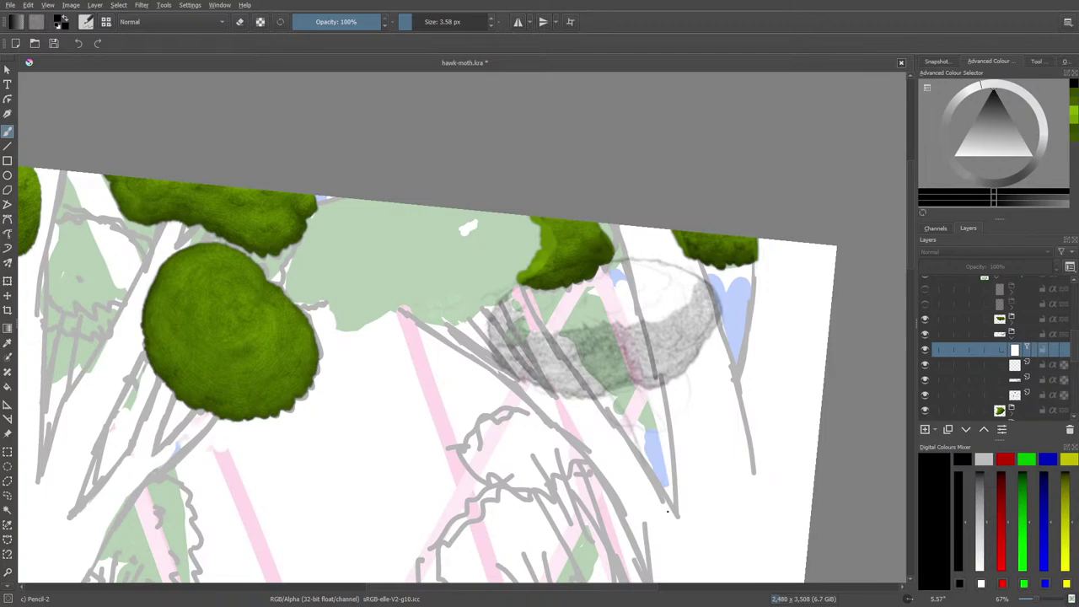
Step: Show the two hidden tree layers with the brown trunk and green canopy above the clump, and save the painting
{"action": "left_click", "coordinate": [924, 289]}
{"action": "left_click", "coordinate": [926, 304]}
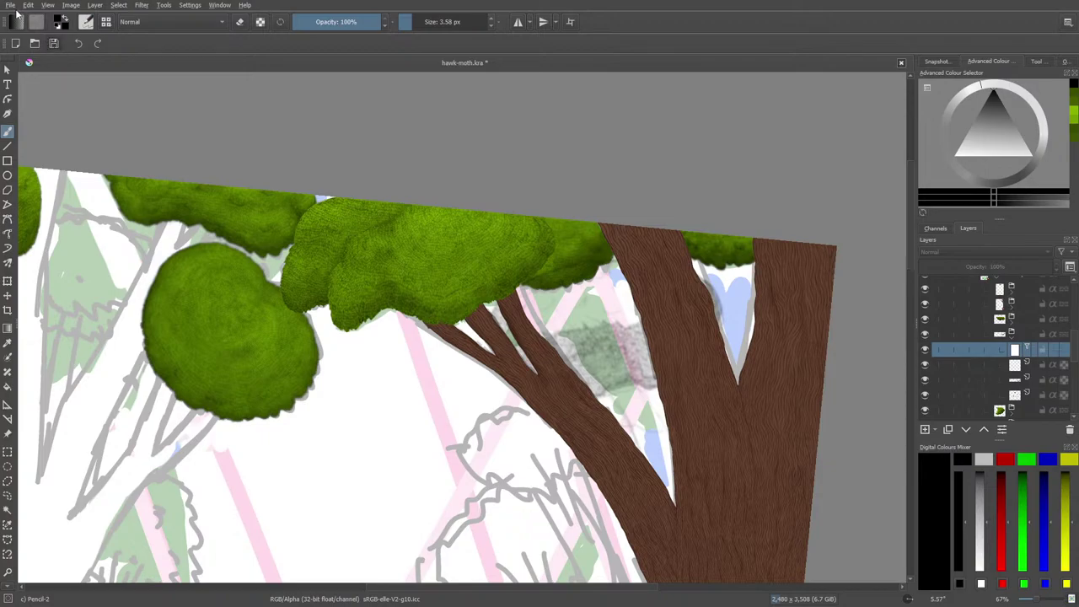
{"action": "key", "text": "ctrl+s"}
{"action": "left_click", "coordinate": [9, 5]}
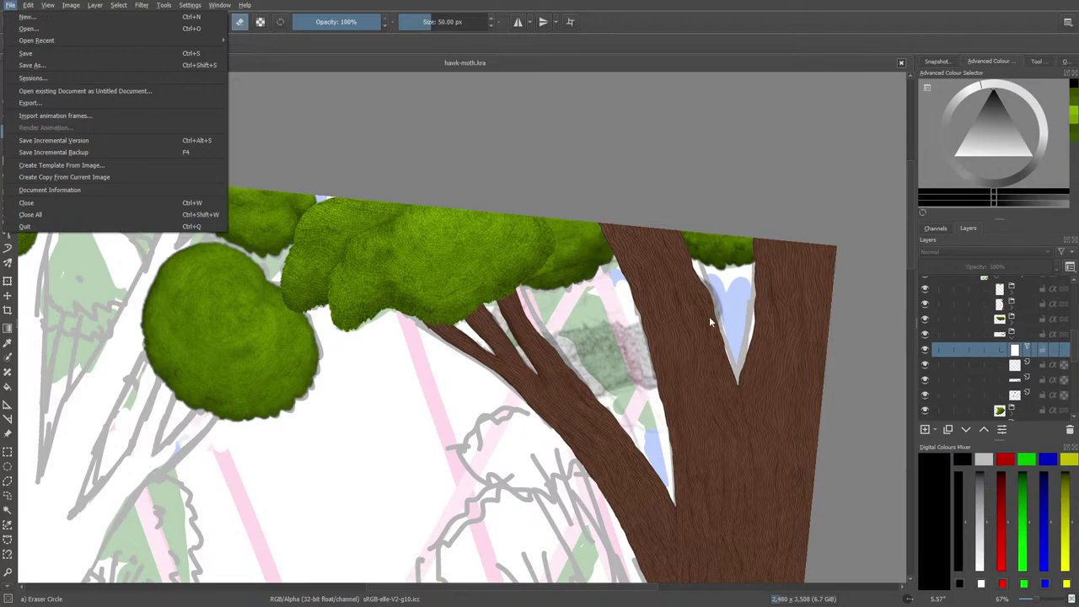
{"action": "left_click", "coordinate": [55, 53]}
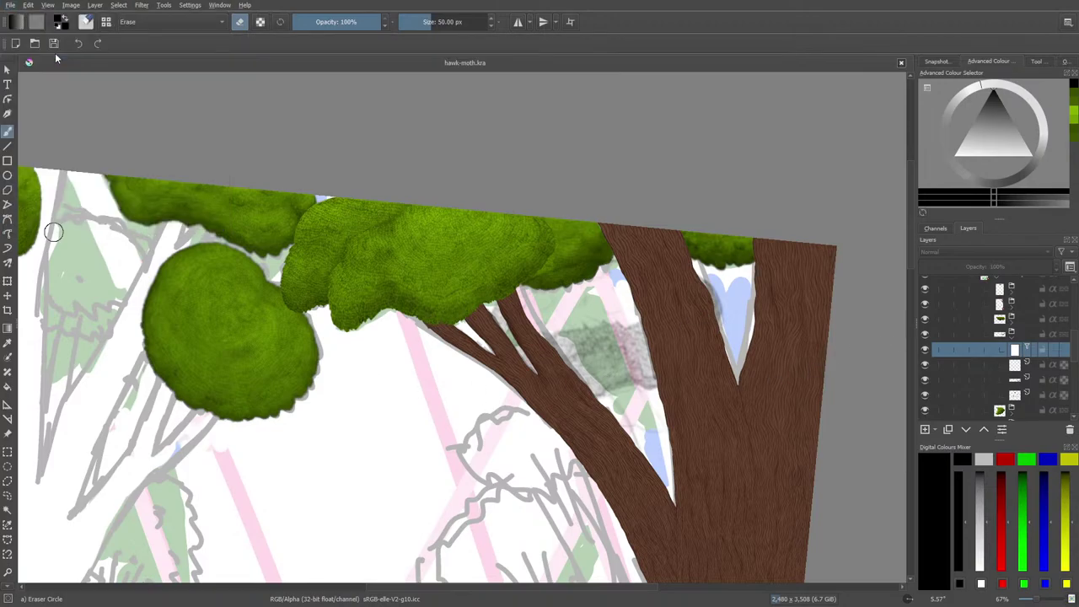